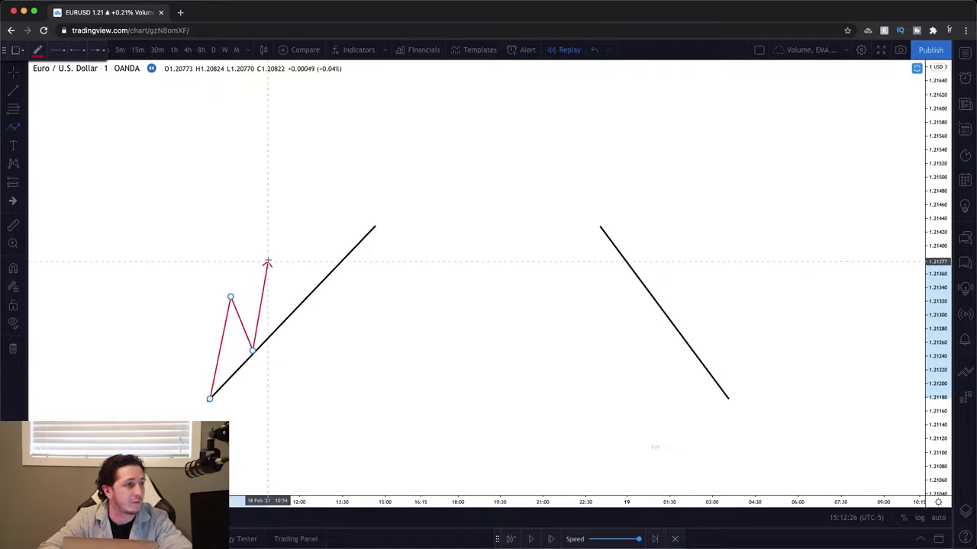
Continue the red zigzag path up along the rising trend line to a fourth peak and end it with a drop below the line.
left_click(288, 313)
left_click(308, 215)
left_click(333, 266)
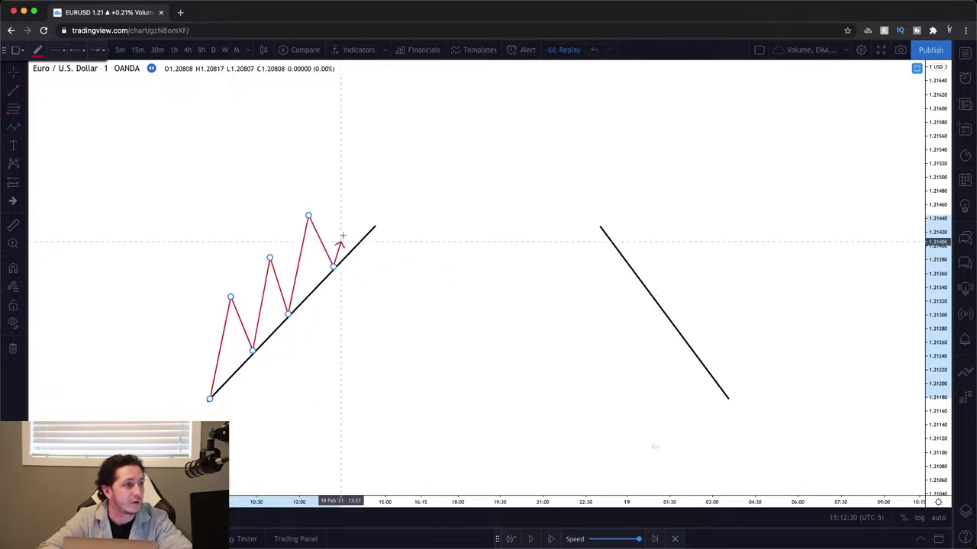
left_click(352, 196)
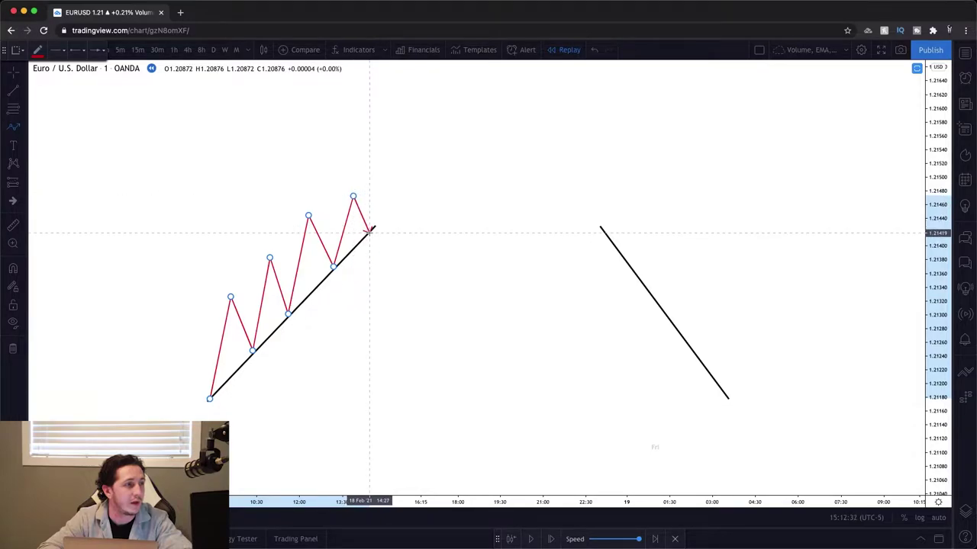
double_click(391, 283)
left_click(423, 195)
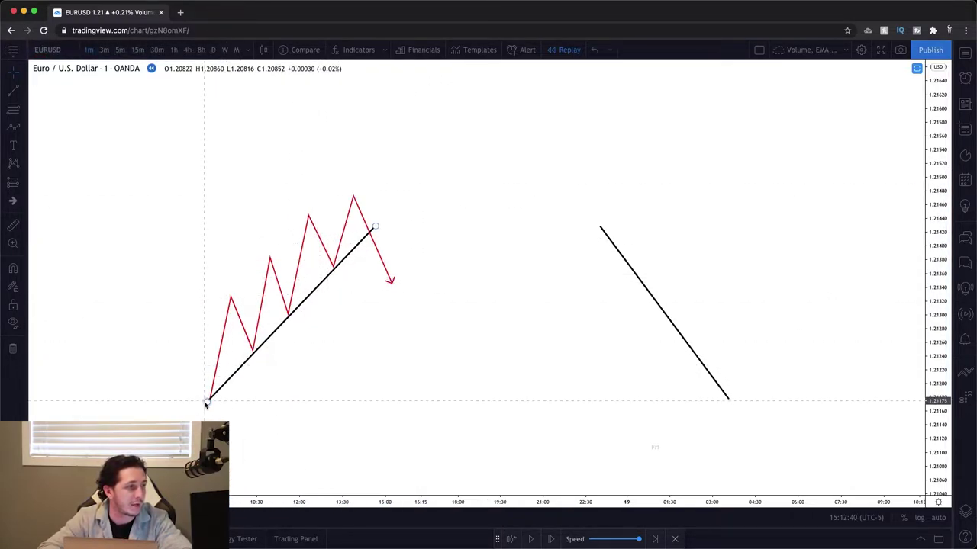
left_click(254, 351)
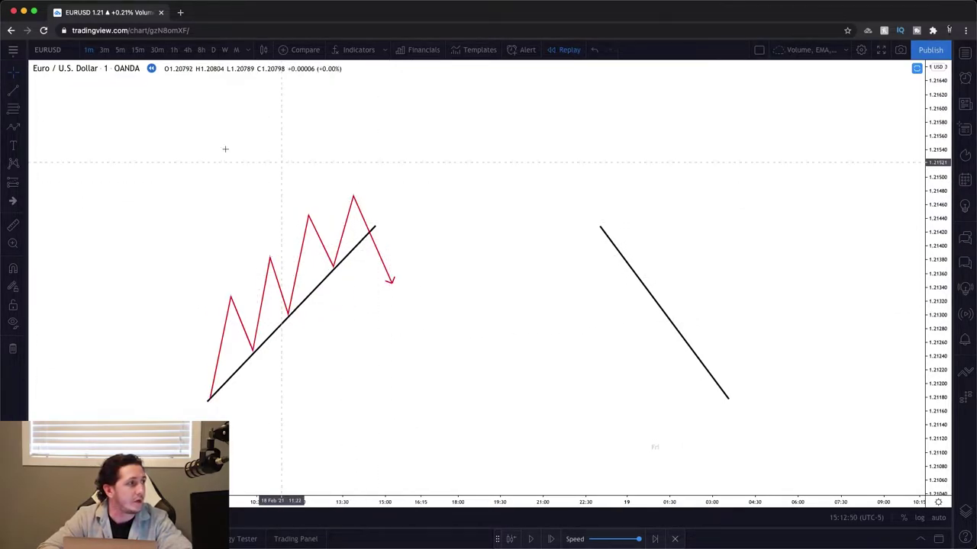
Draw a red zigzag path down along the falling trend line with three pullbacks to it, ending in a rise to about 1.21270.
left_click(15, 127)
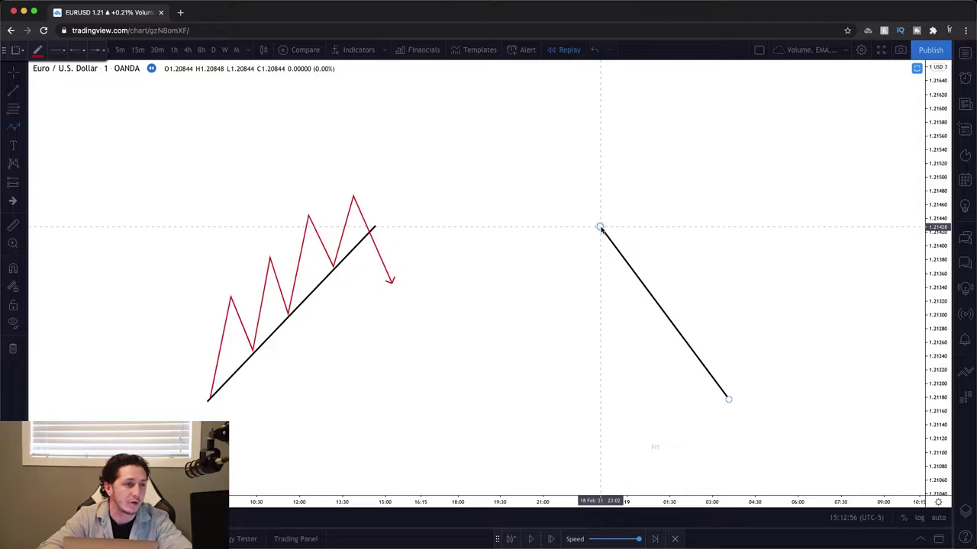
left_click(600, 228)
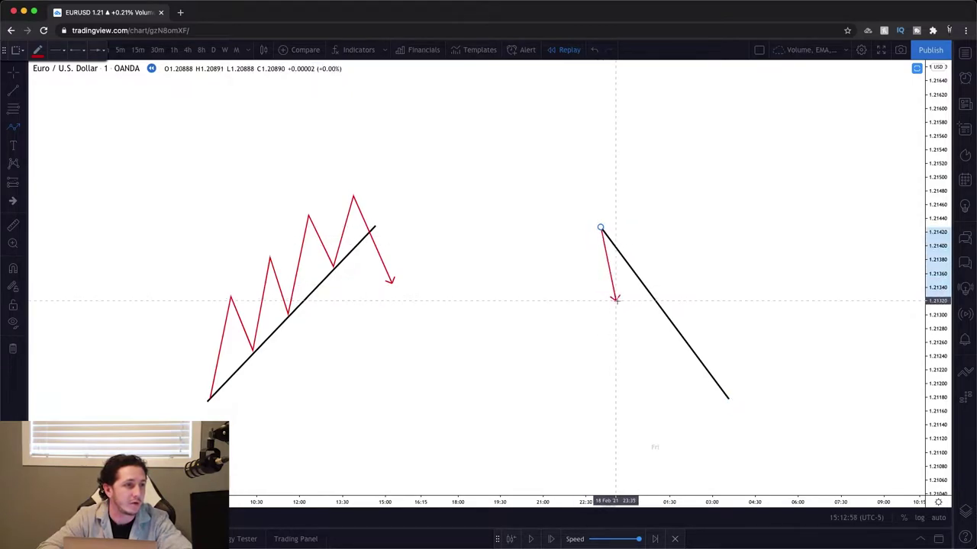
left_click(620, 301)
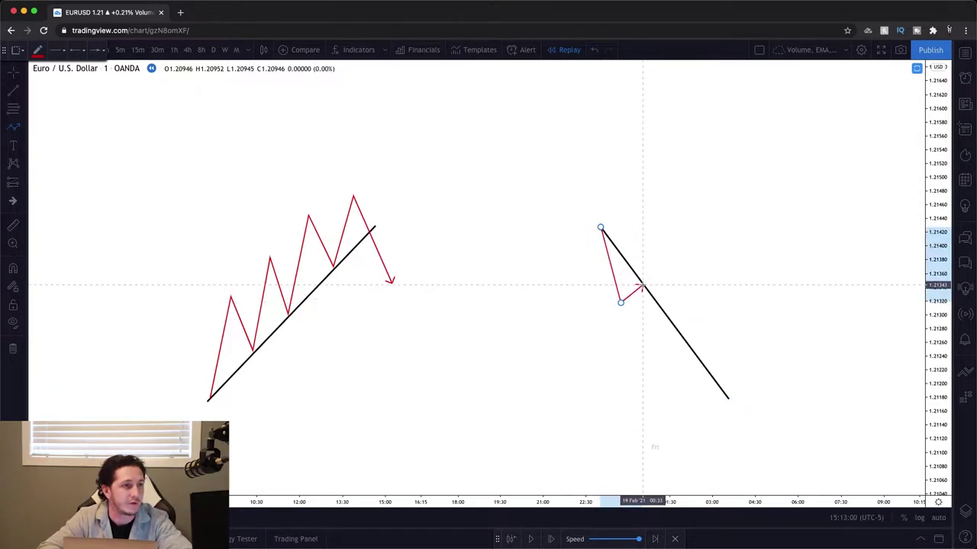
left_click(643, 285)
left_click(661, 359)
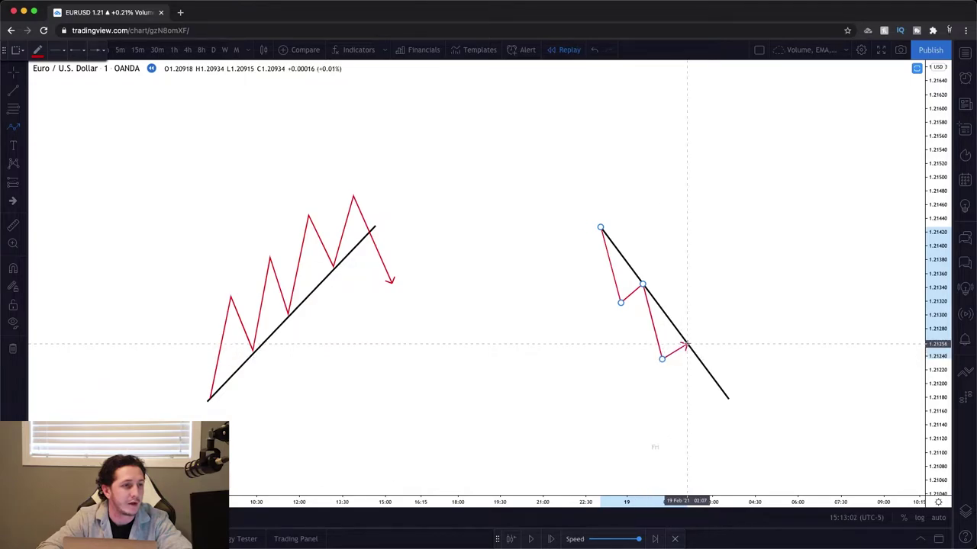
left_click(685, 342)
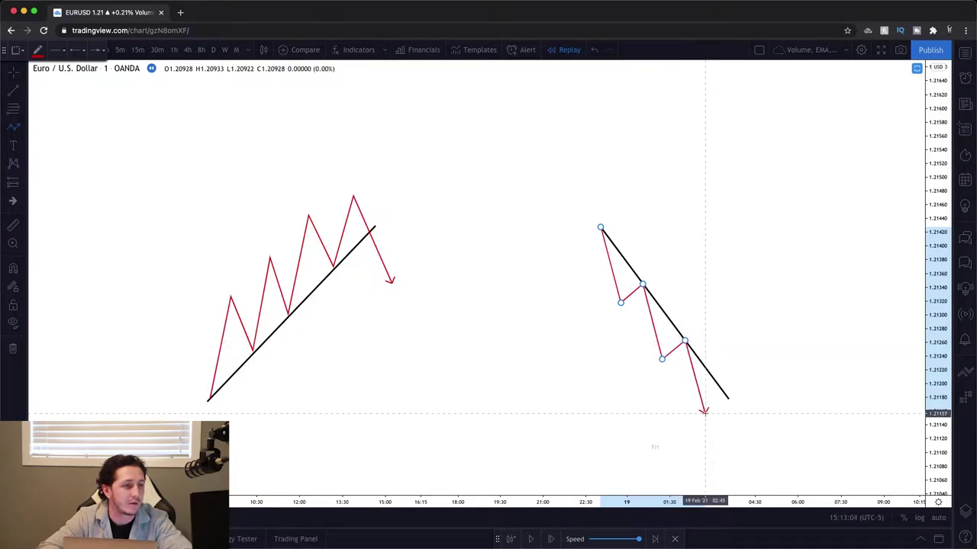
left_click(705, 413)
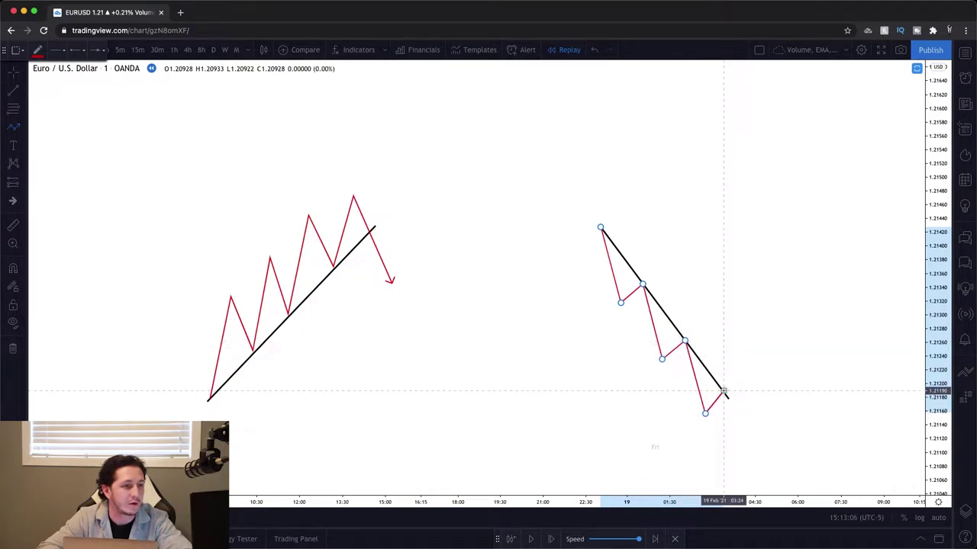
left_click(723, 392)
left_click(743, 427)
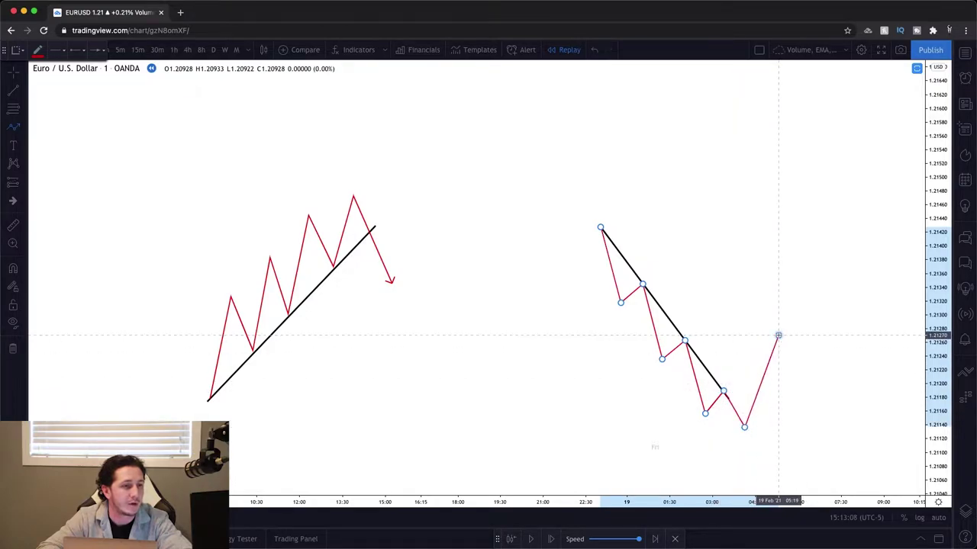
double_click(778, 335)
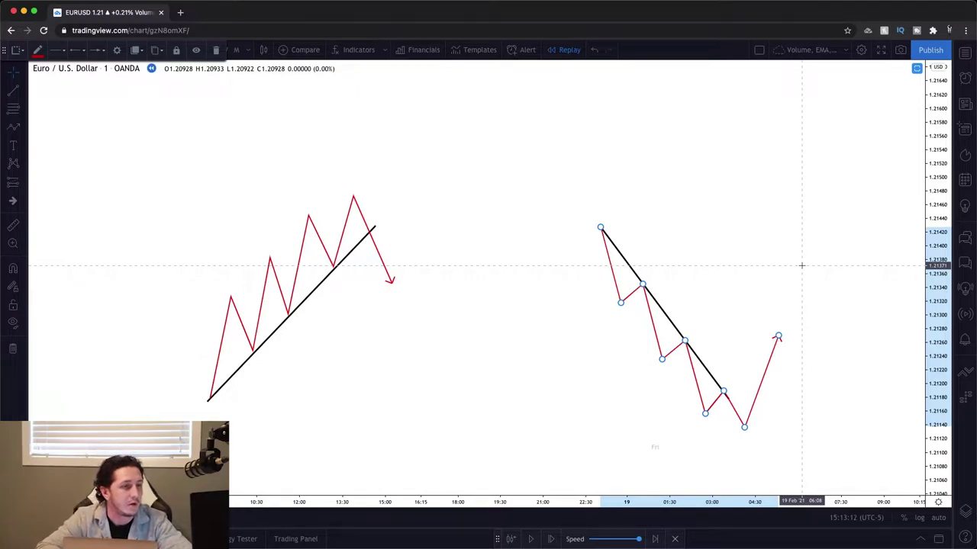
left_click(729, 261)
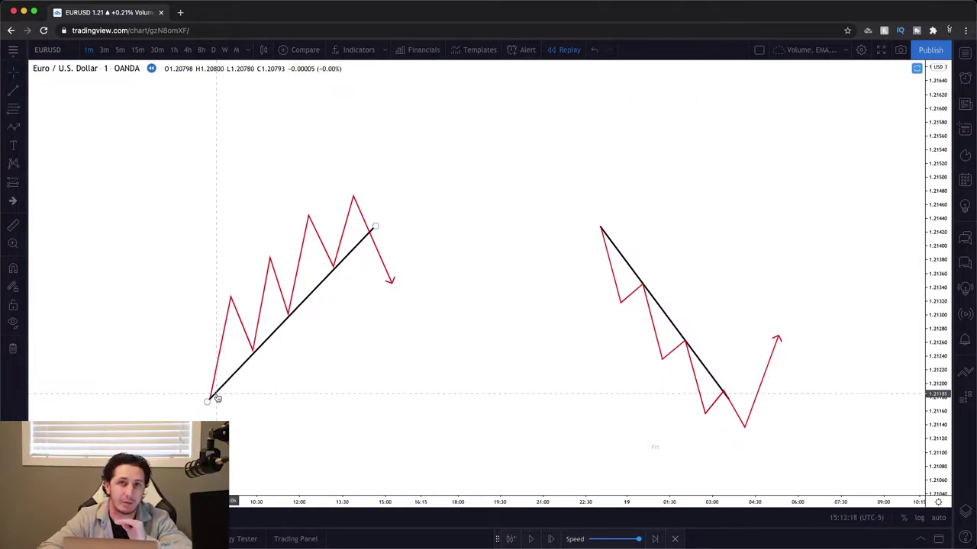
Draw a trend line across the rising path's peaks, from about 1.21312 to about 1.21537.
left_click(10, 93)
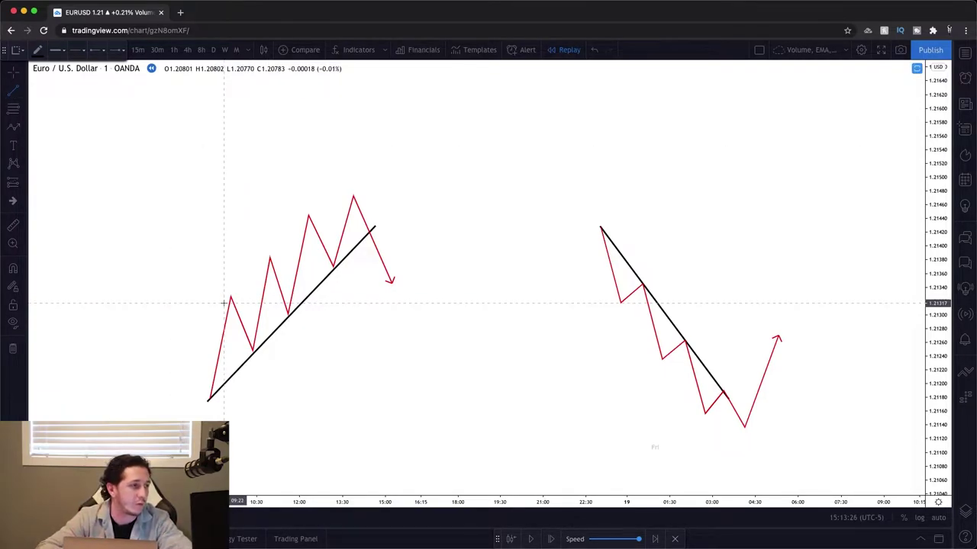
left_click(217, 307)
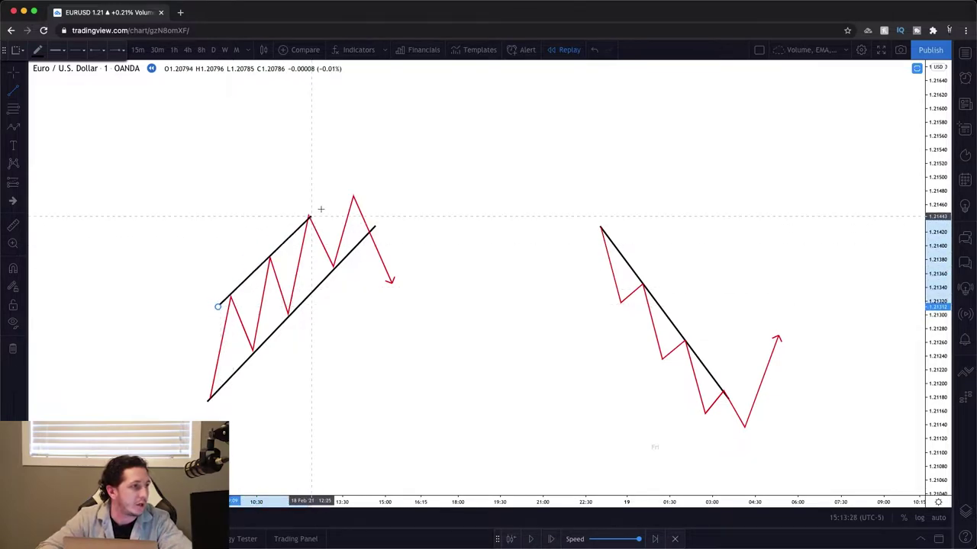
left_click(373, 152)
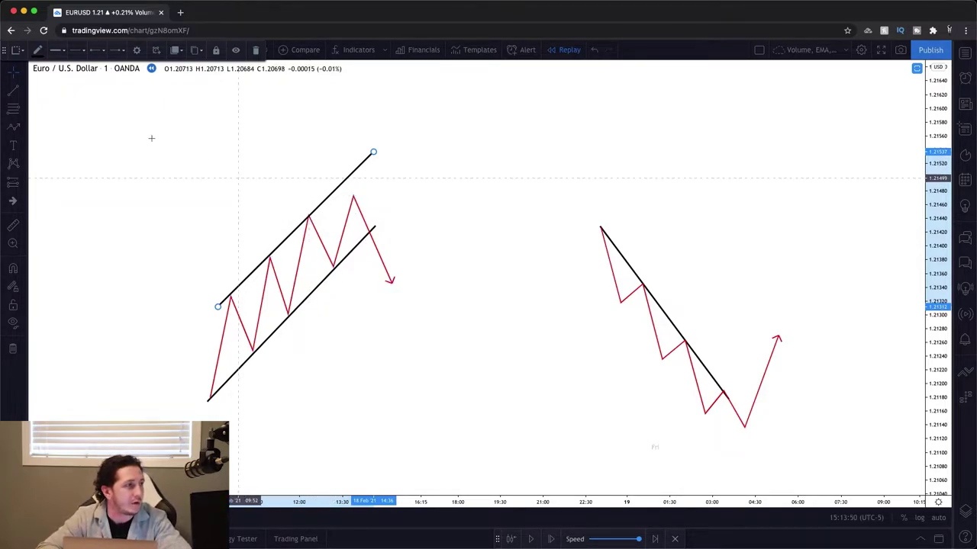
Place a short position at the rising path's third peak, with the stop at about 1.21480 and the target about 0.00092 below entry.
left_click(22, 182)
left_click(47, 201)
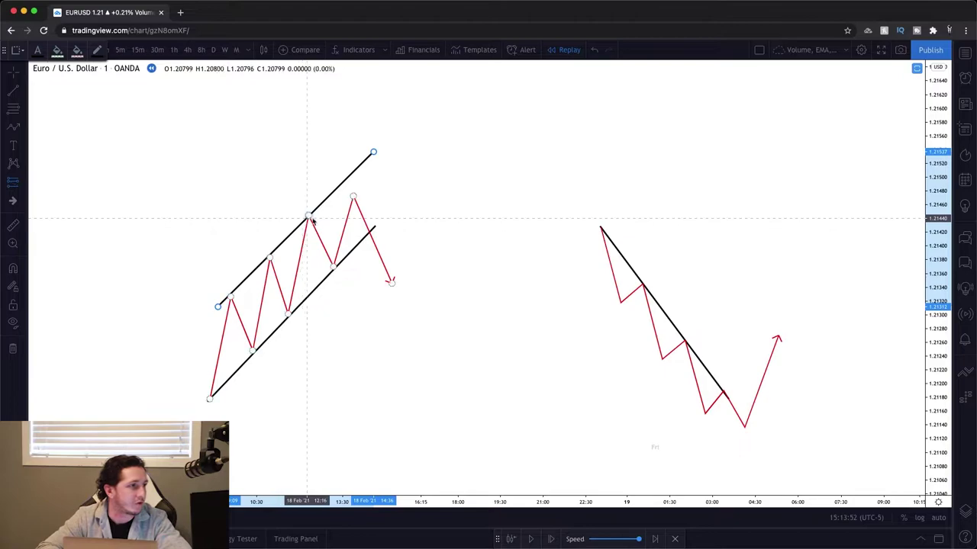
left_click(309, 219)
left_click_drag(309, 138, 308, 191)
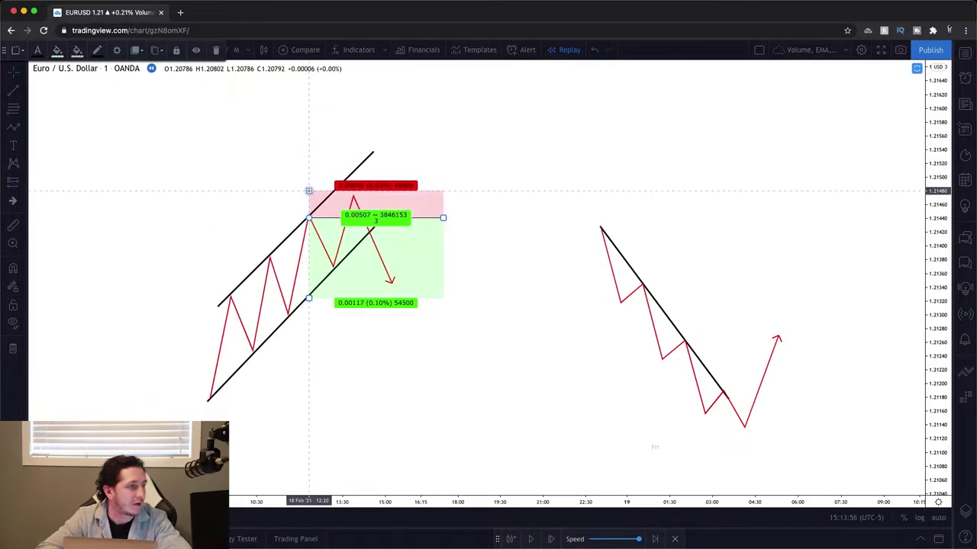
left_click_drag(308, 298, 310, 281)
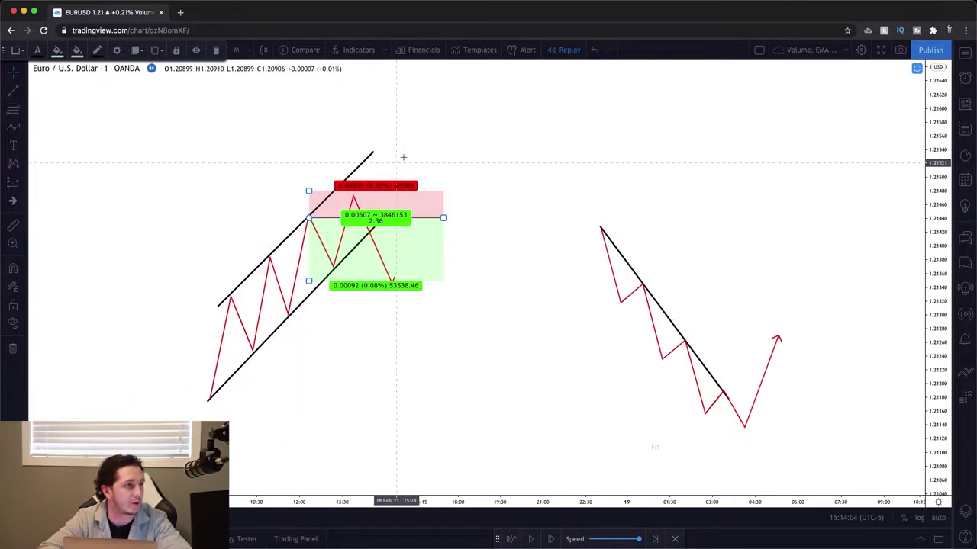
Narrow the short position to end near the fourth peak and raise its target to the following low, about 0.00067 below entry.
left_click_drag(443, 217, 349, 218)
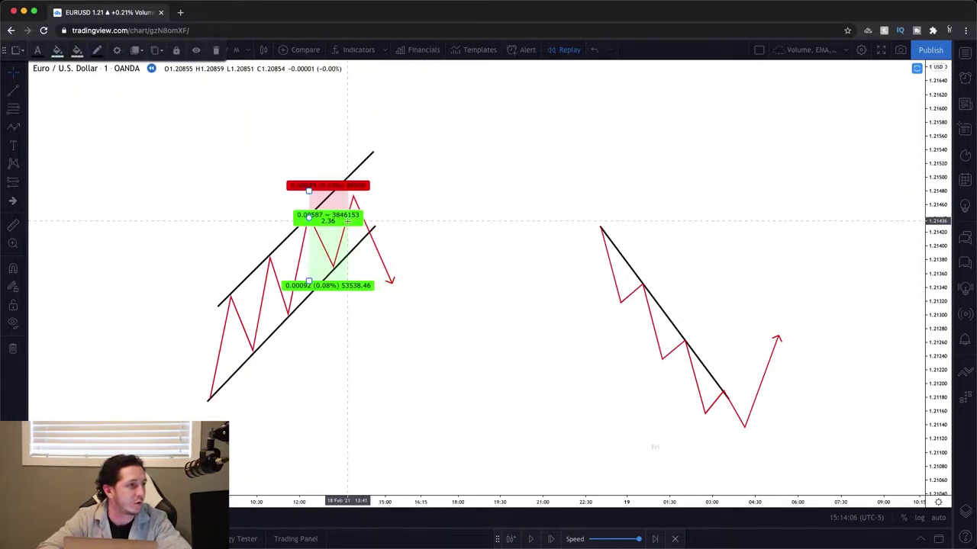
left_click_drag(307, 282, 308, 265)
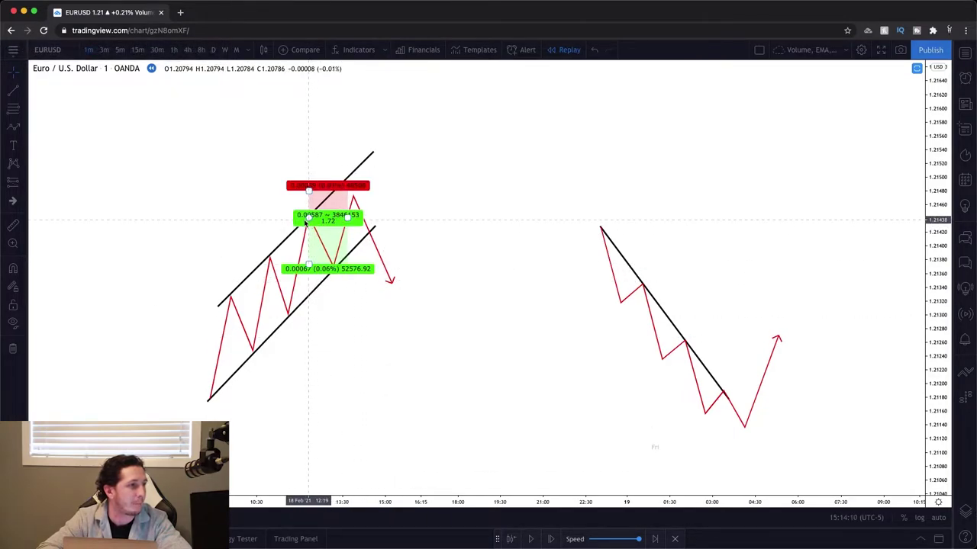
left_click(388, 280)
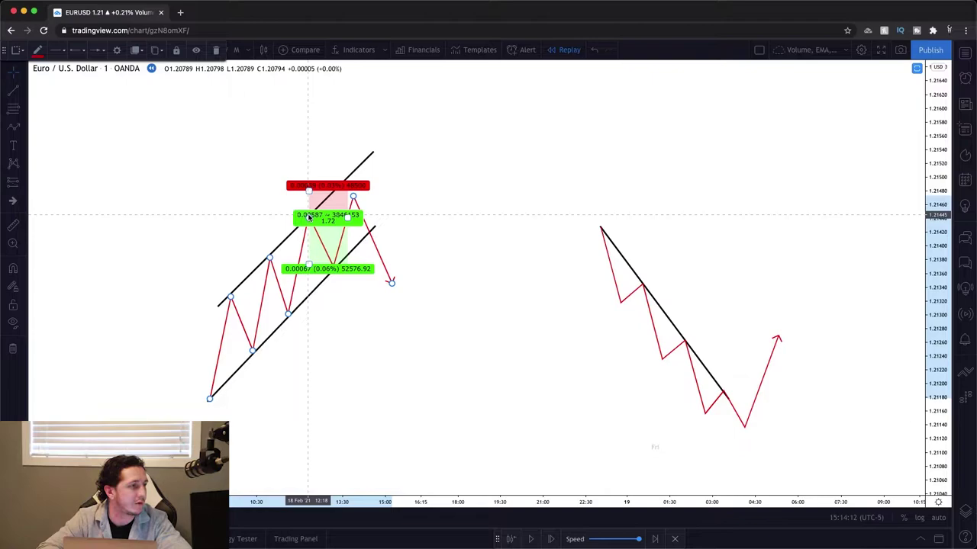
left_click(279, 201)
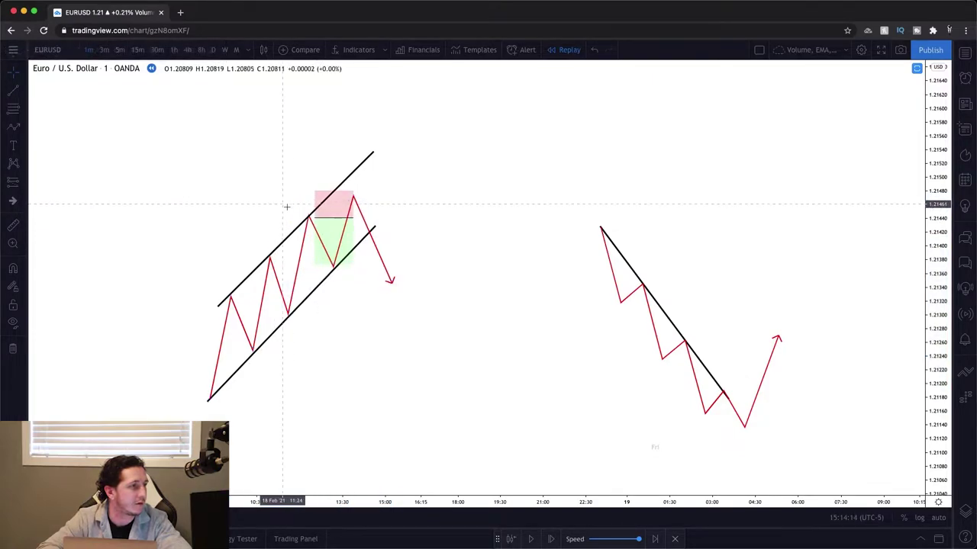
Stretch the rising path's third peak above the short position's stop level and bring it back to the upper trend line.
left_click_drag(308, 216, 311, 173)
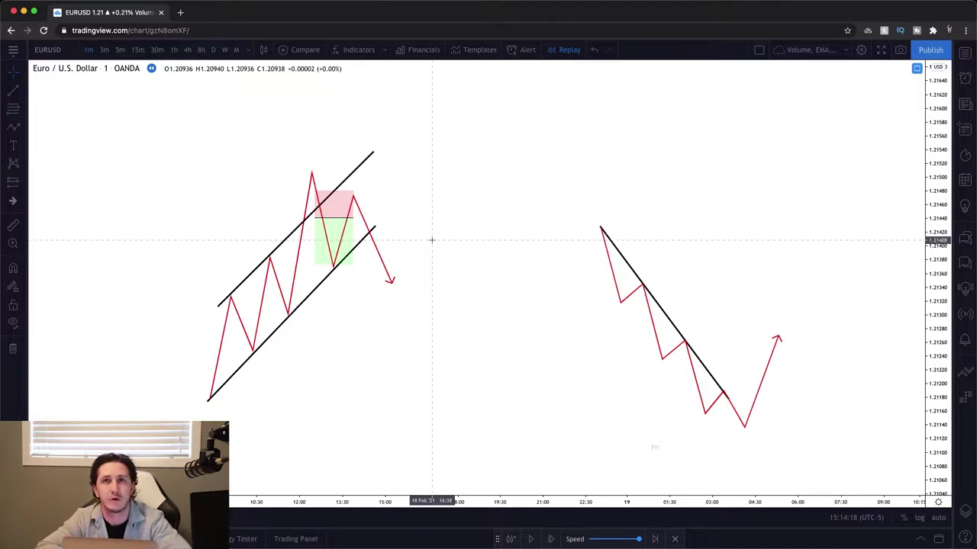
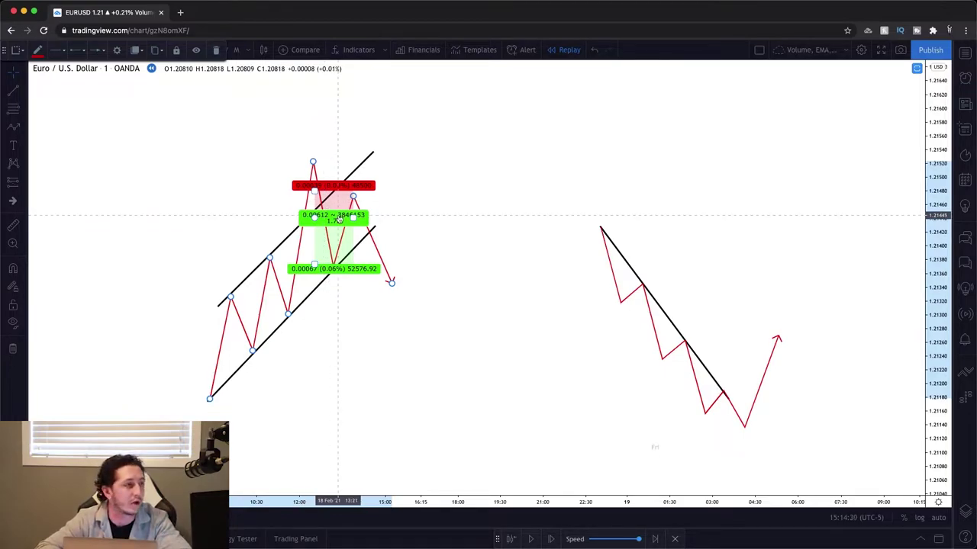
left_click(341, 221)
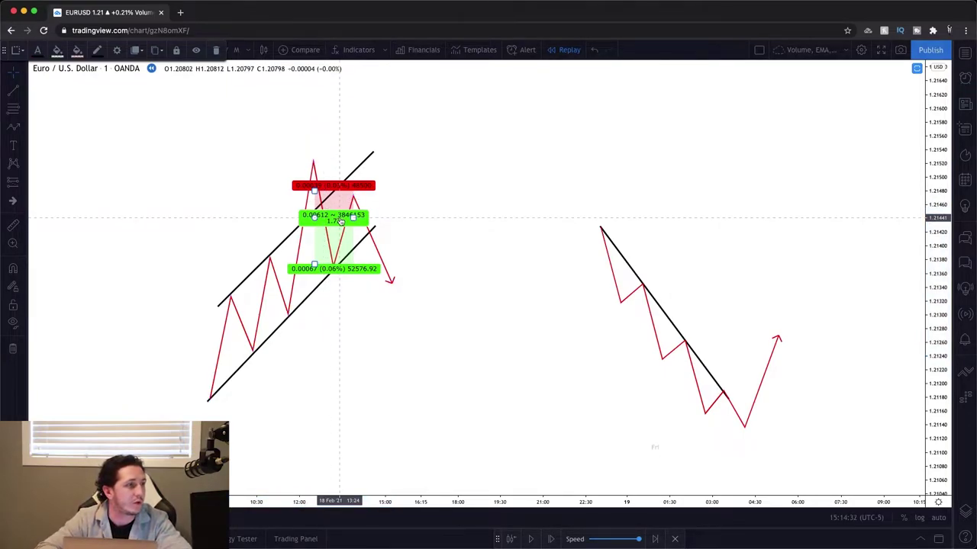
left_click(351, 217)
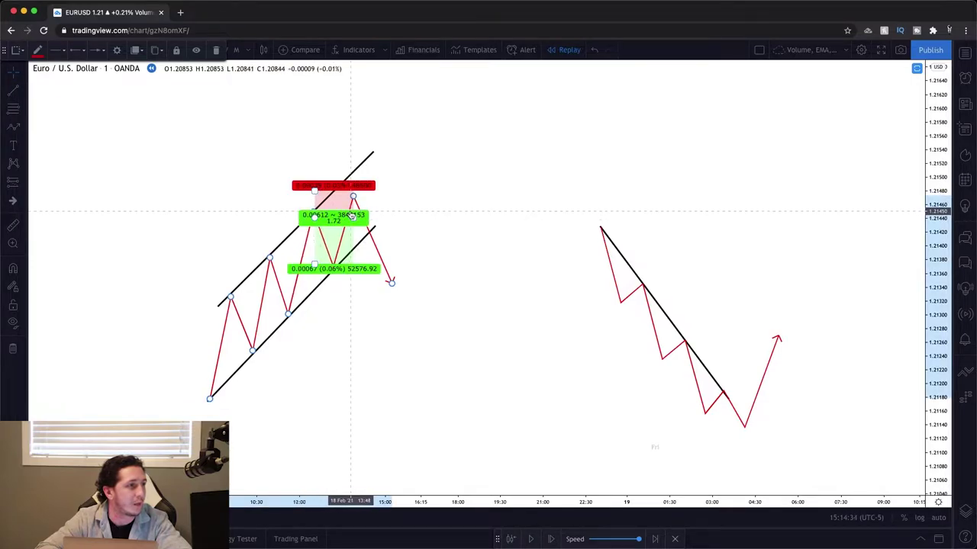
Replace the short position with a long position entered at the low before the fourth peak, on the rising trend line.
left_click(353, 217)
key("Delete")
left_click(21, 185)
left_click(35, 183)
left_click(332, 267)
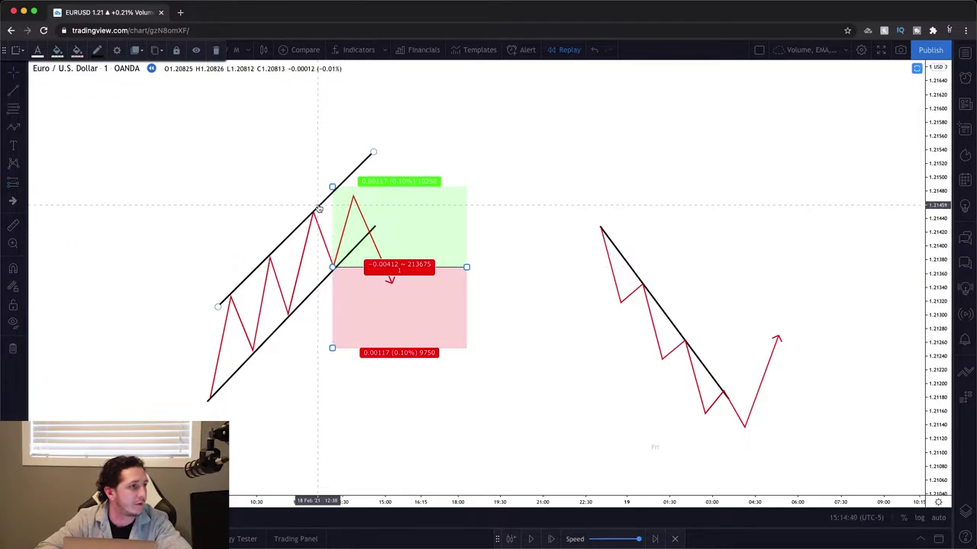
Delete the upper trend line drawn across the rising path's peaks.
key("Escape")
key("Delete")
left_click(343, 270)
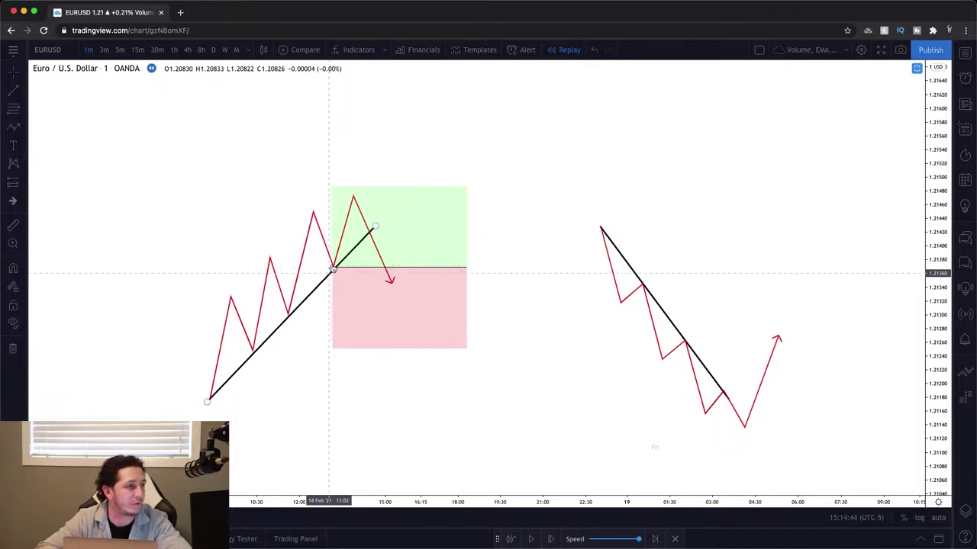
left_click(204, 402)
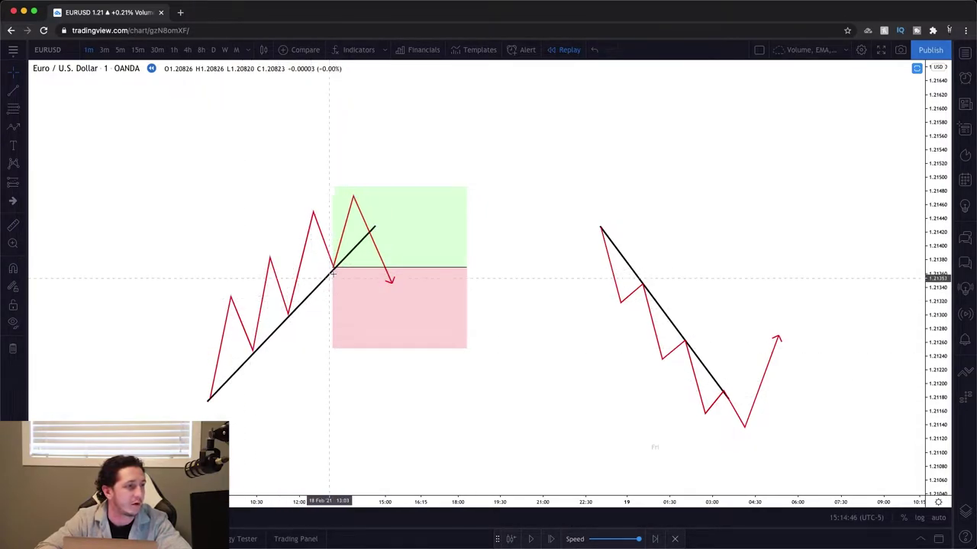
Narrow the long position so that it ends just past the rising path's fourth peak.
left_click(387, 275)
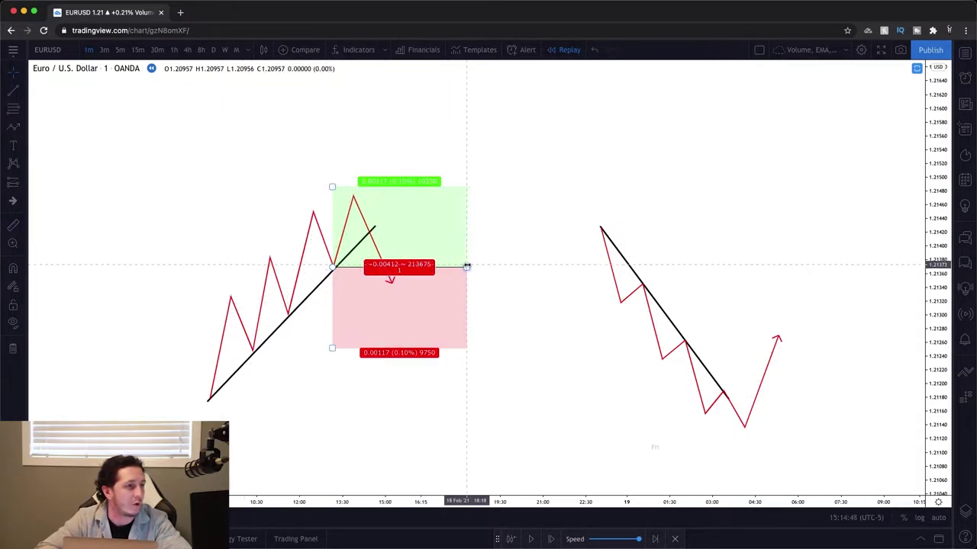
left_click_drag(465, 267, 359, 267)
left_click(557, 279)
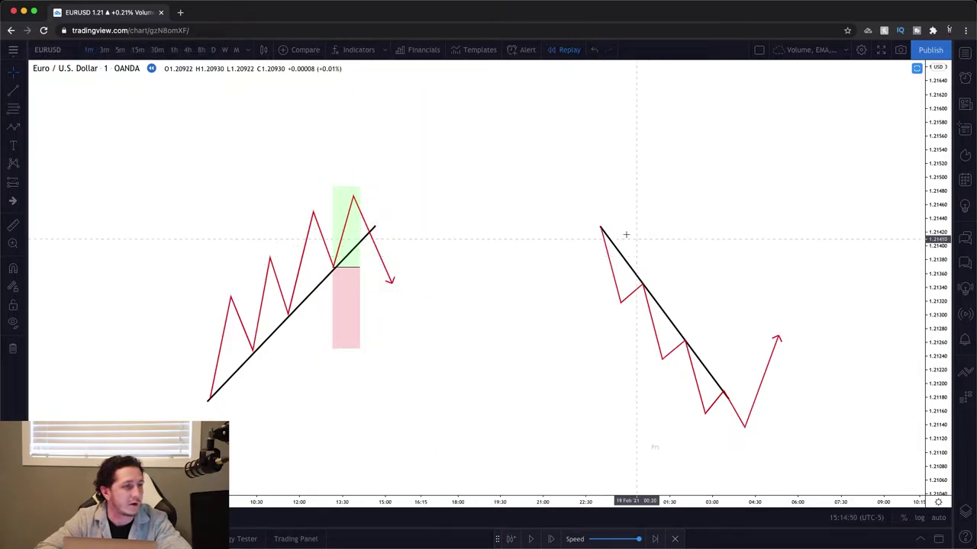
left_click(637, 280)
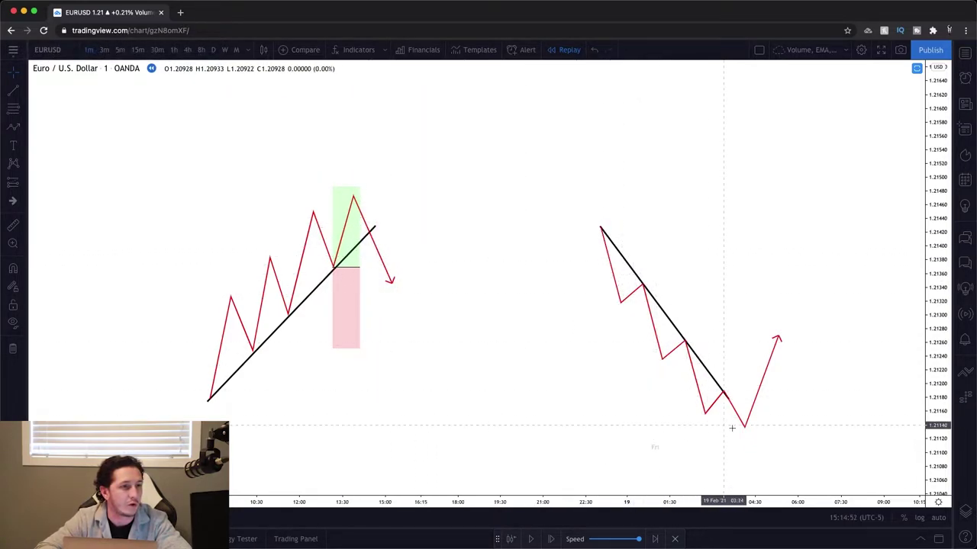
left_click(622, 308)
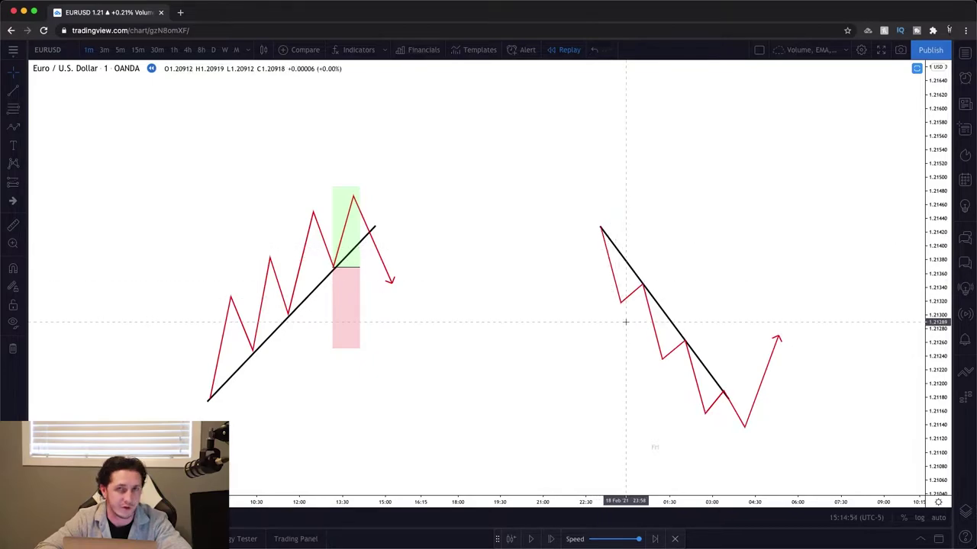
left_click(629, 305)
left_click(621, 304)
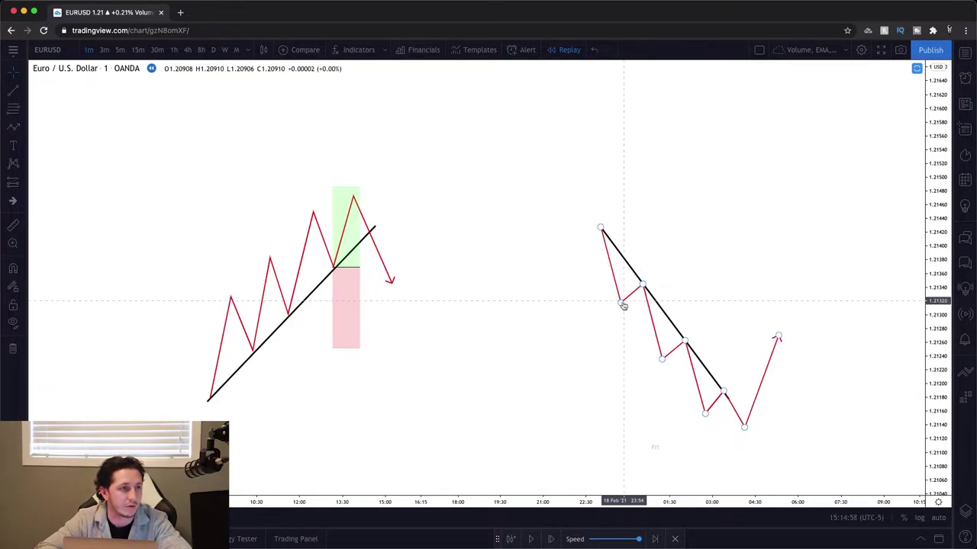
Shift the falling path's first two pullback peaks slightly down along the falling trend line, keeping both on the line.
left_click_drag(641, 285, 651, 298)
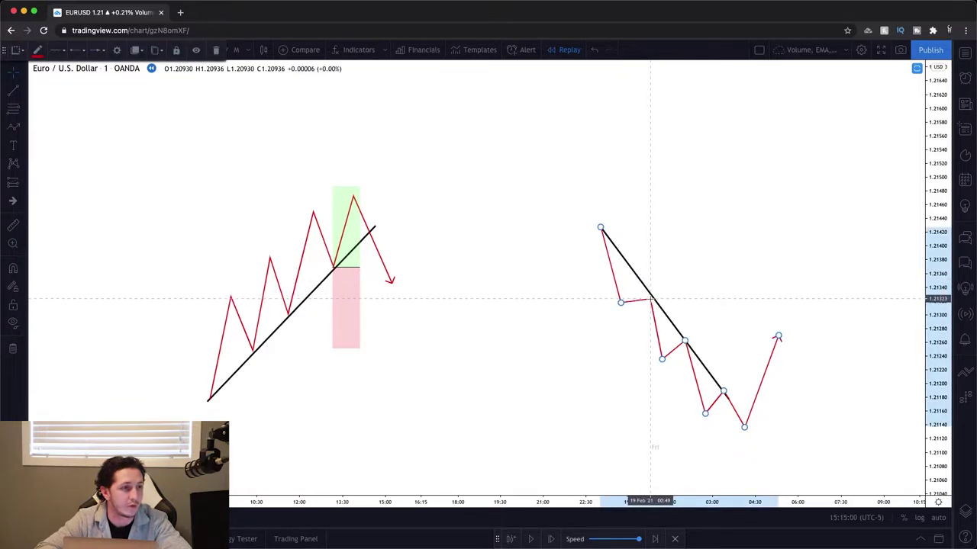
left_click(654, 257)
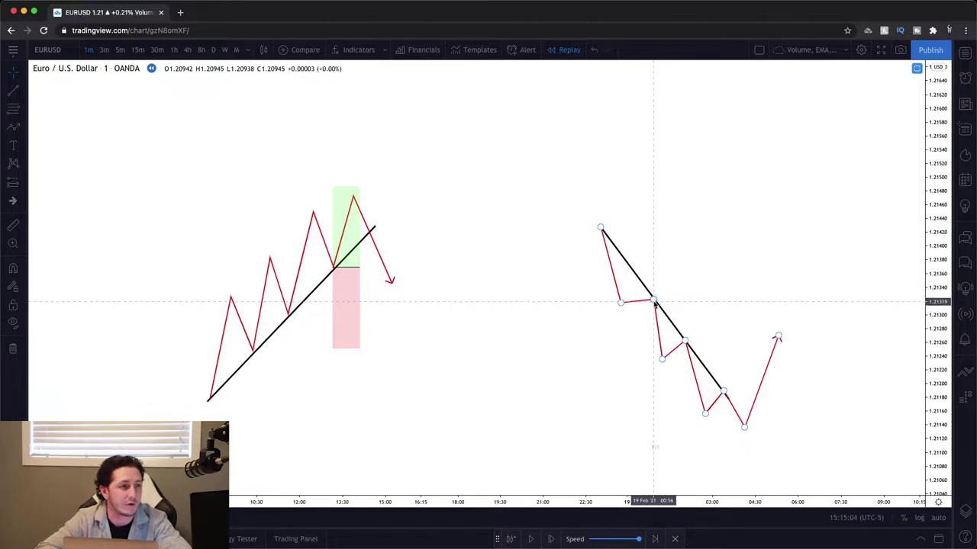
left_click(654, 303)
left_click_drag(685, 342, 694, 358)
key("Escape")
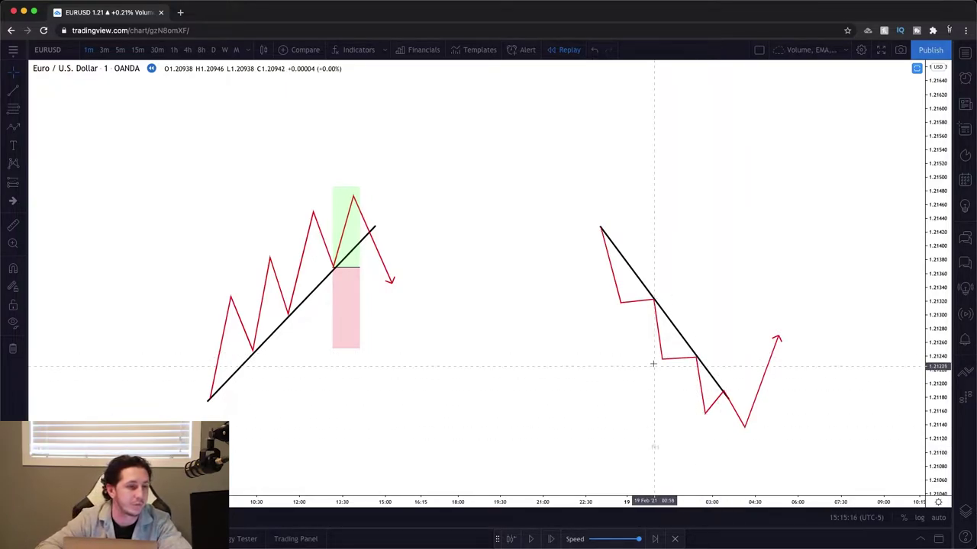
left_click(688, 349)
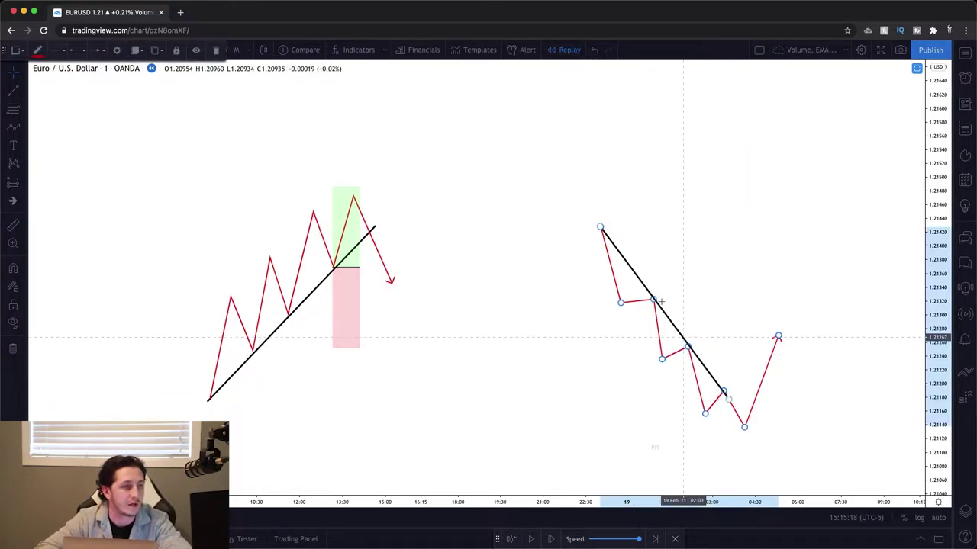
left_click_drag(653, 300, 642, 292)
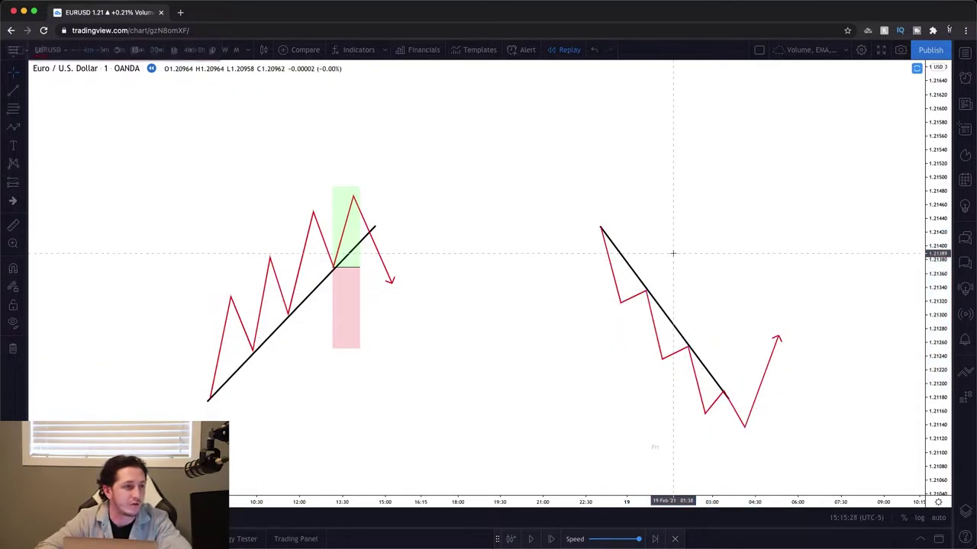
Delete the long position from the rising path.
left_click(389, 283)
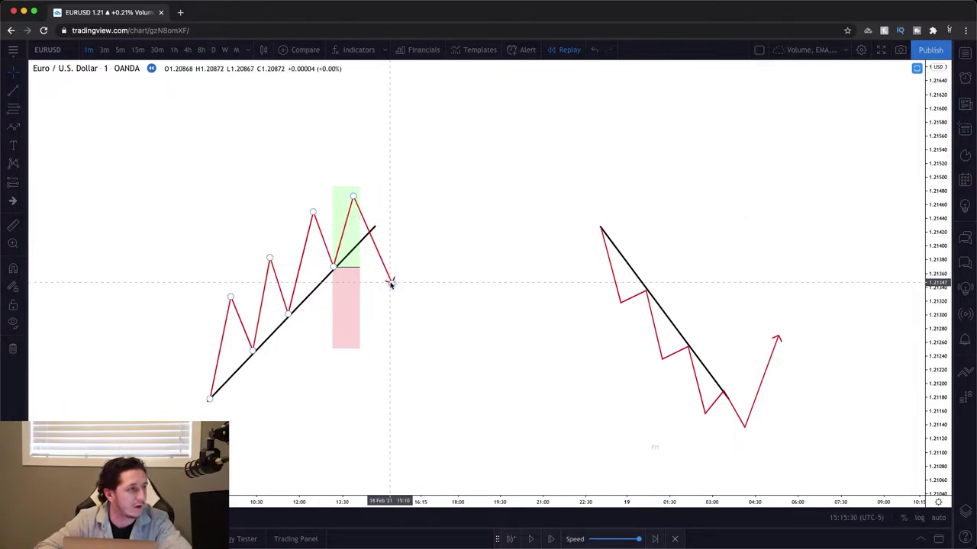
left_click(344, 195)
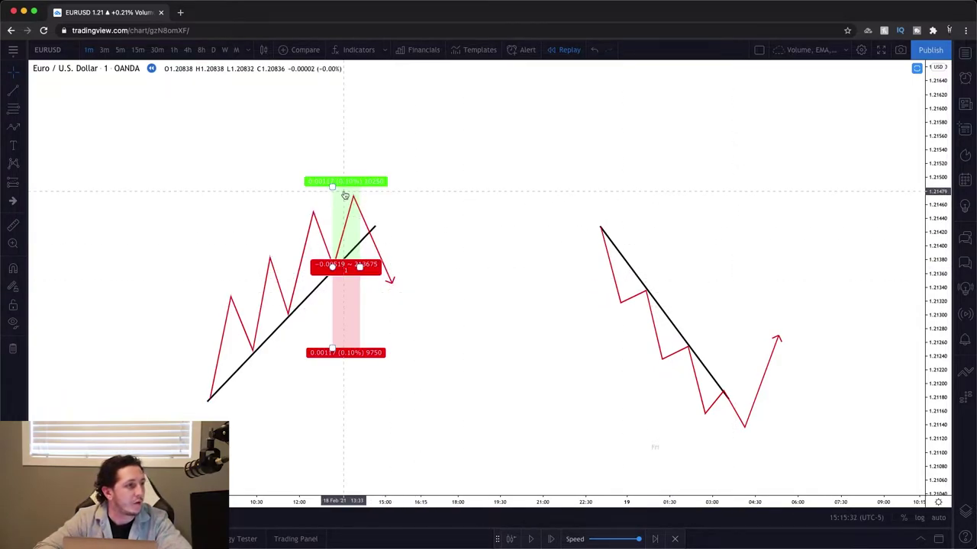
key("Delete")
left_click(345, 231)
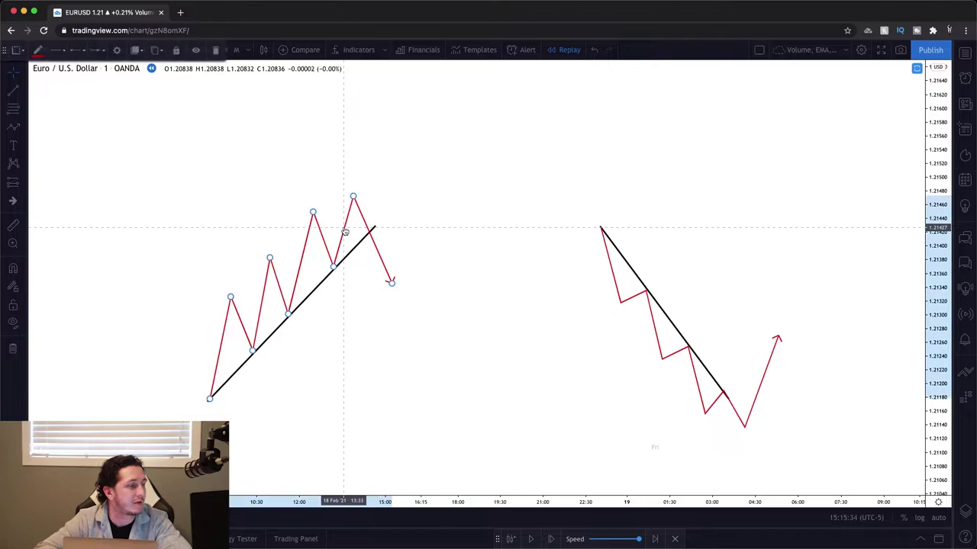
left_click(420, 207)
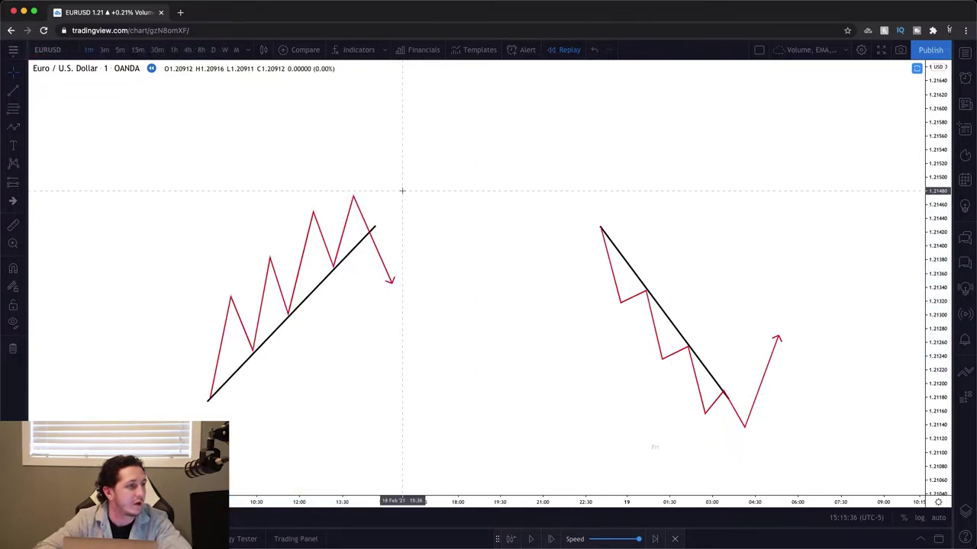
Place a narrow long position where the falling path breaks back above its trend line, extending that line down to the entry.
left_click(12, 185)
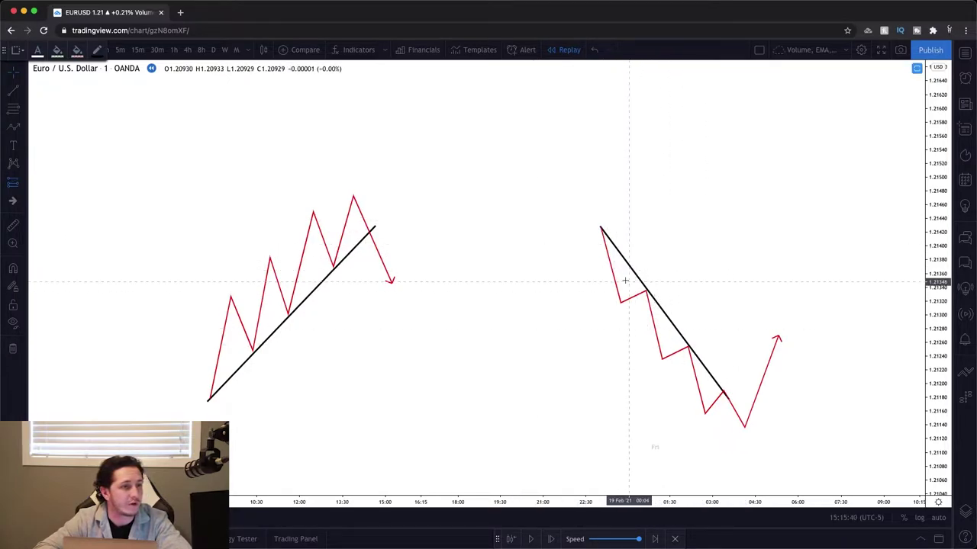
left_click(753, 406)
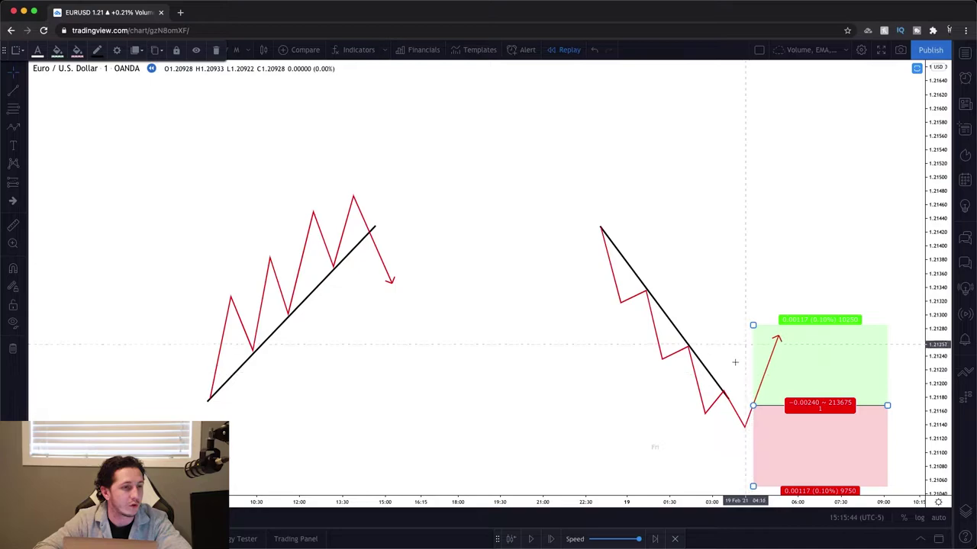
mouse_move(729, 402)
left_mouse_down()
mouse_move(758, 431)
mouse_move(763, 409)
mouse_move(764, 417)
left_mouse_up()
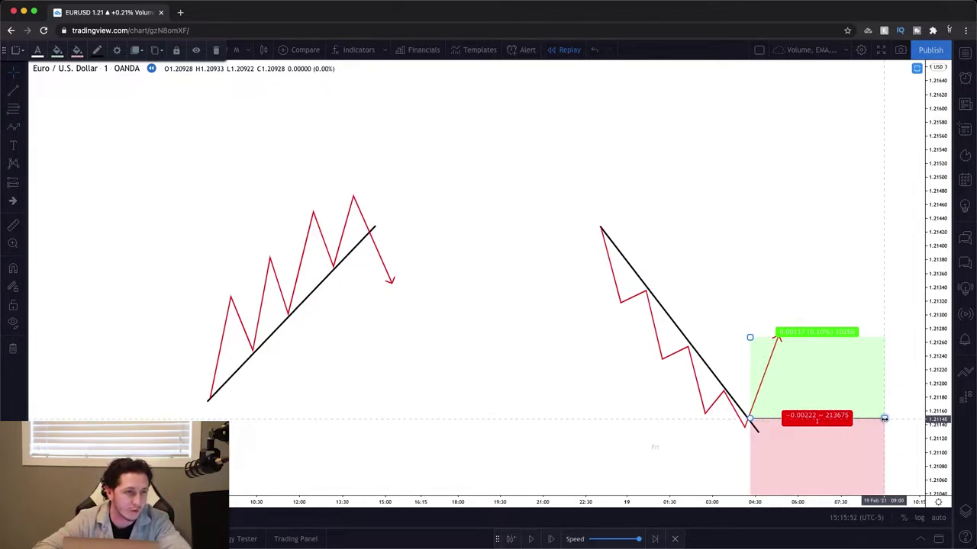
left_click_drag(883, 418, 784, 417)
left_click(814, 361)
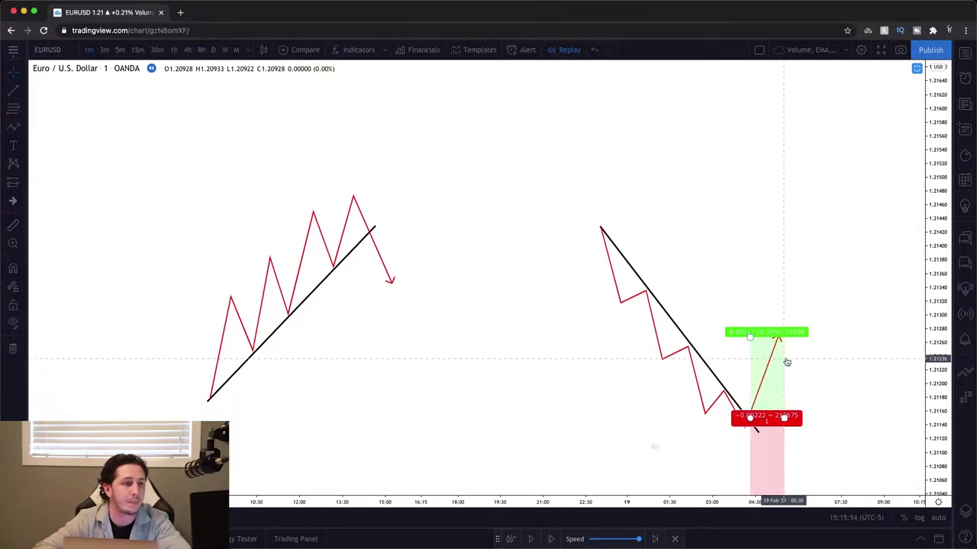
Shorten the falling path's final upward leg to about 1.21233 and draw a pullback path from its tip down to about 1.21162.
left_click_drag(778, 337, 766, 362)
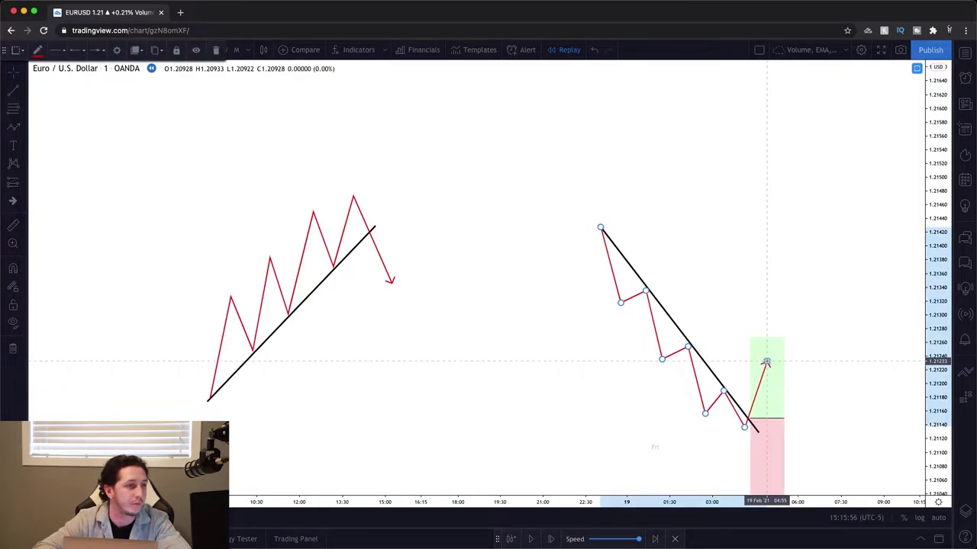
left_click(13, 126)
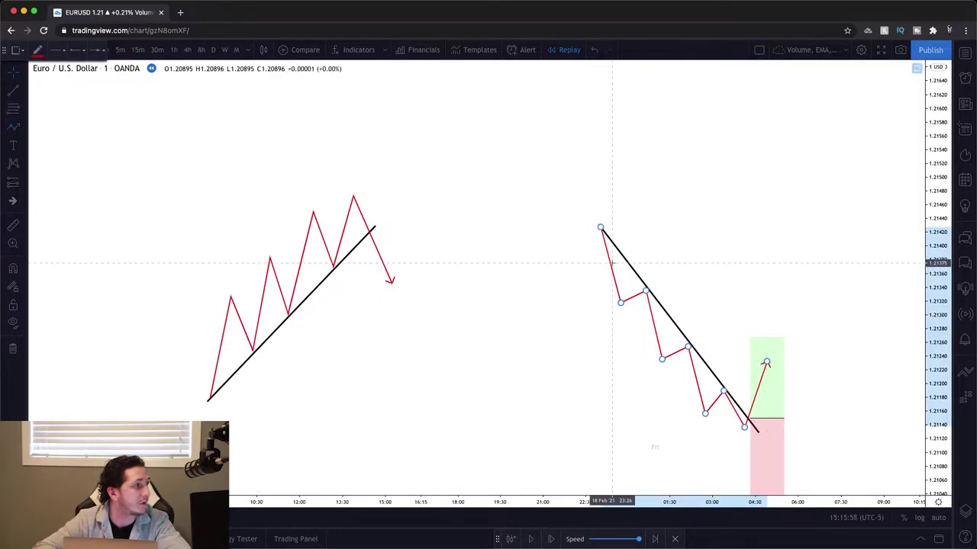
left_click(766, 362)
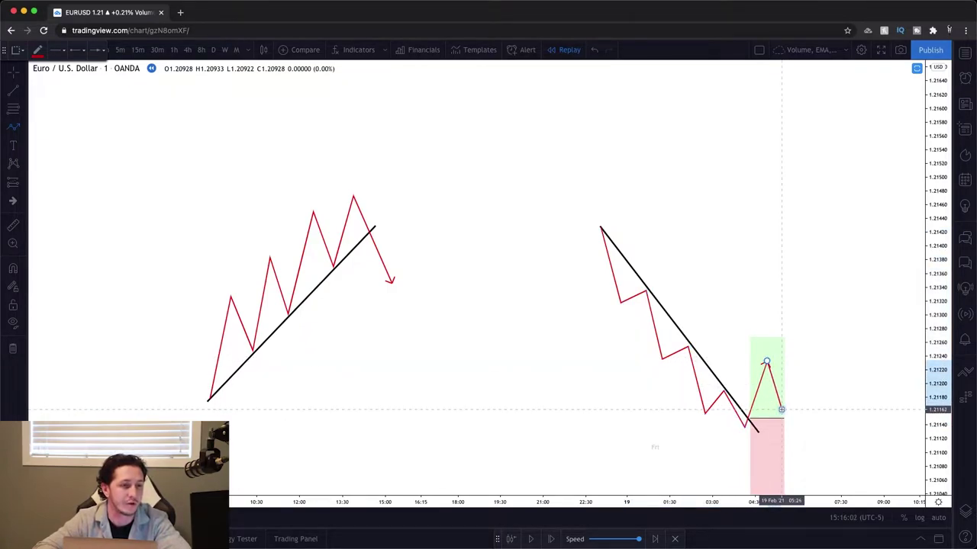
double_click(781, 410)
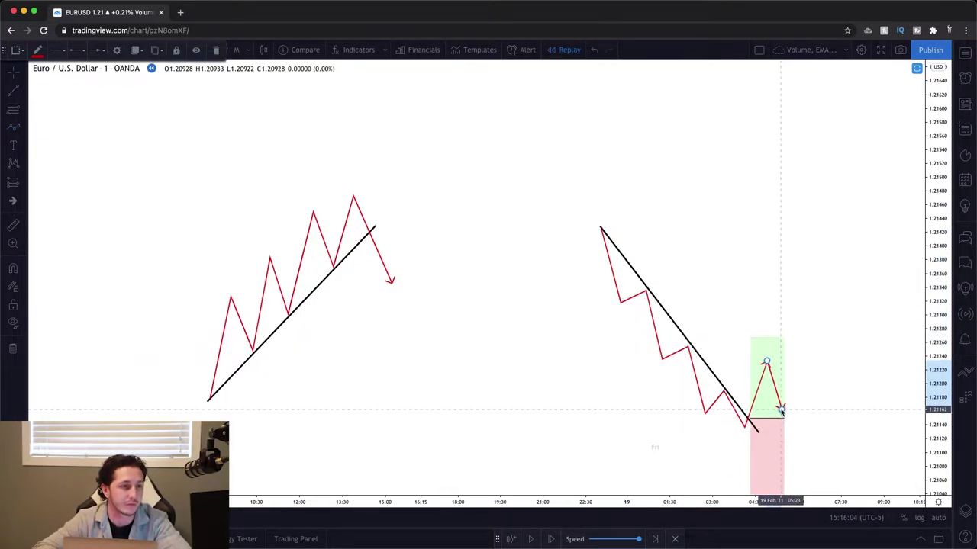
Draw a rising path from the pullback low to about 1.2132 and move the long position's entry to that low.
left_click(13, 126)
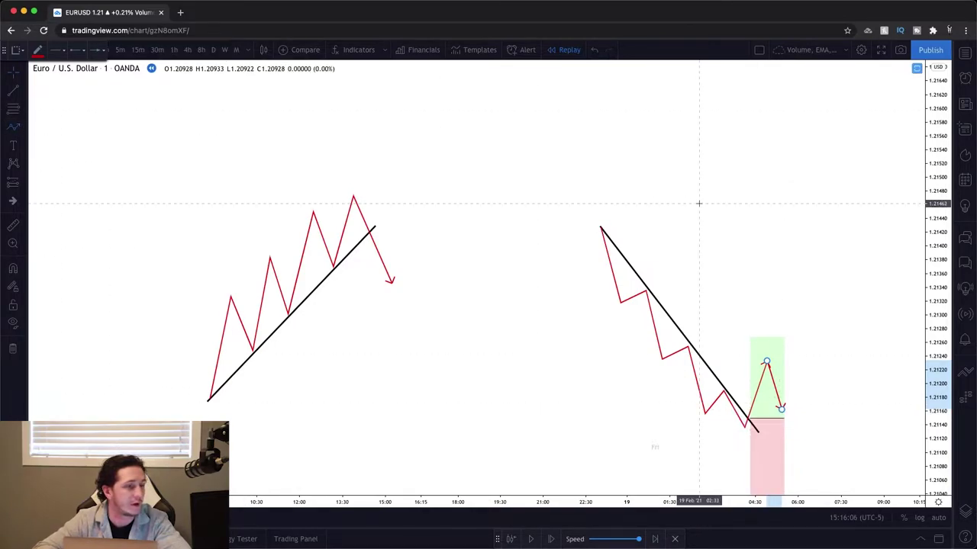
left_click(781, 409)
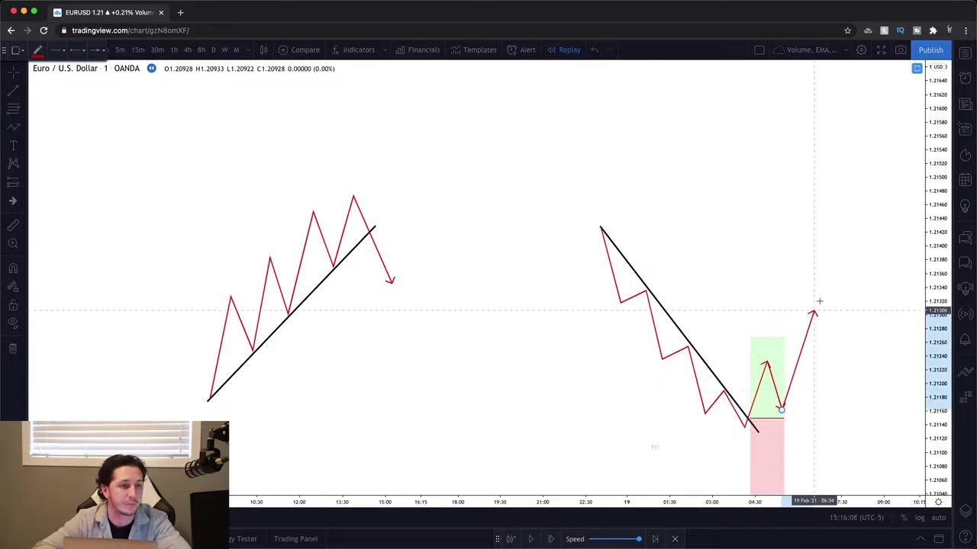
left_click(820, 300)
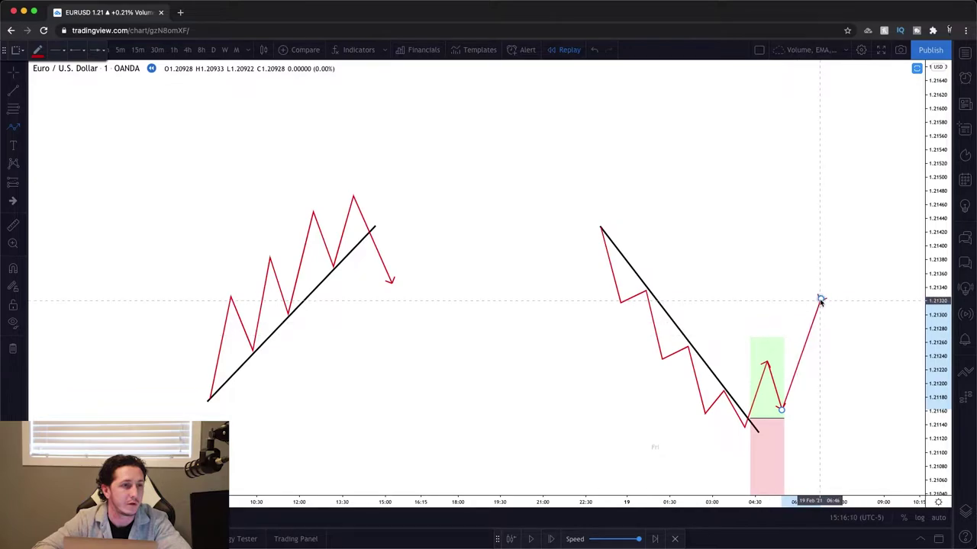
left_click(821, 300)
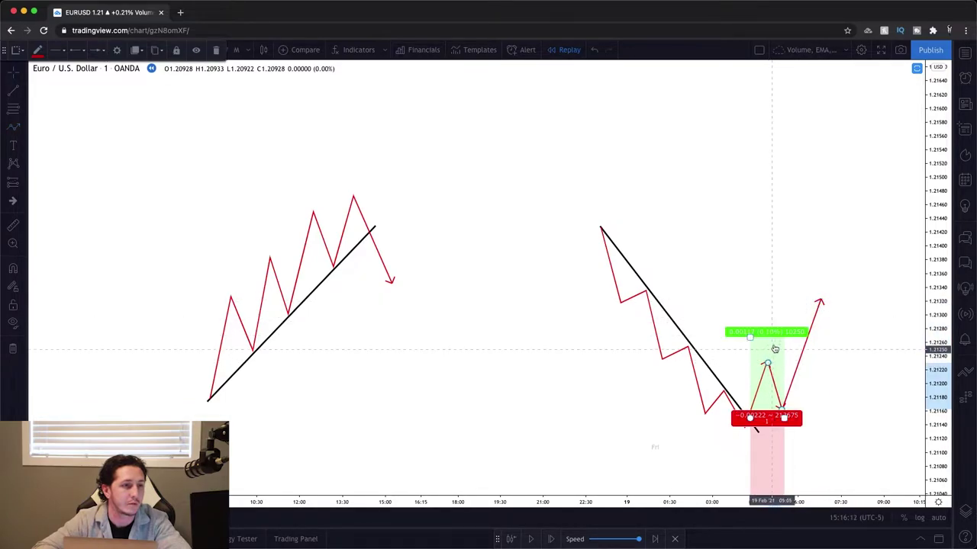
left_click_drag(773, 351, 804, 337)
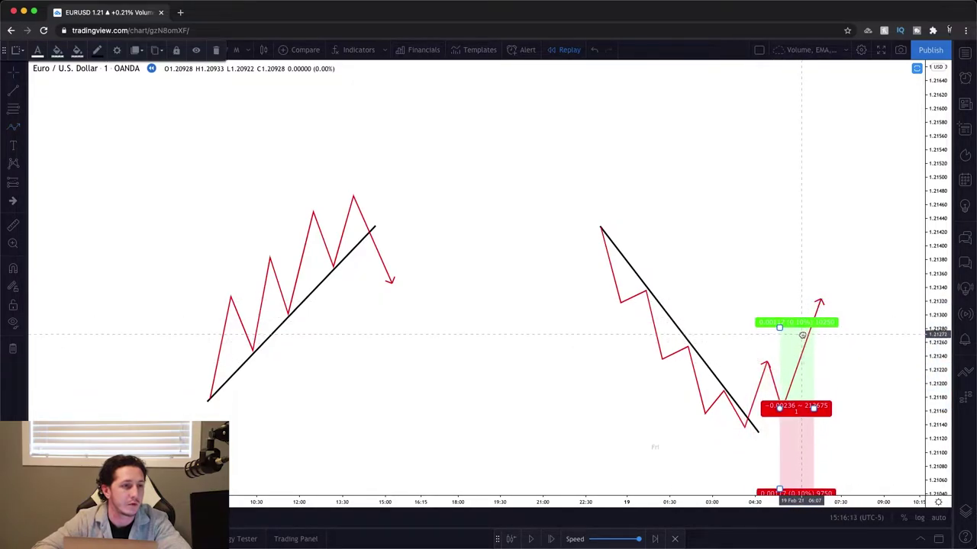
left_click(764, 335)
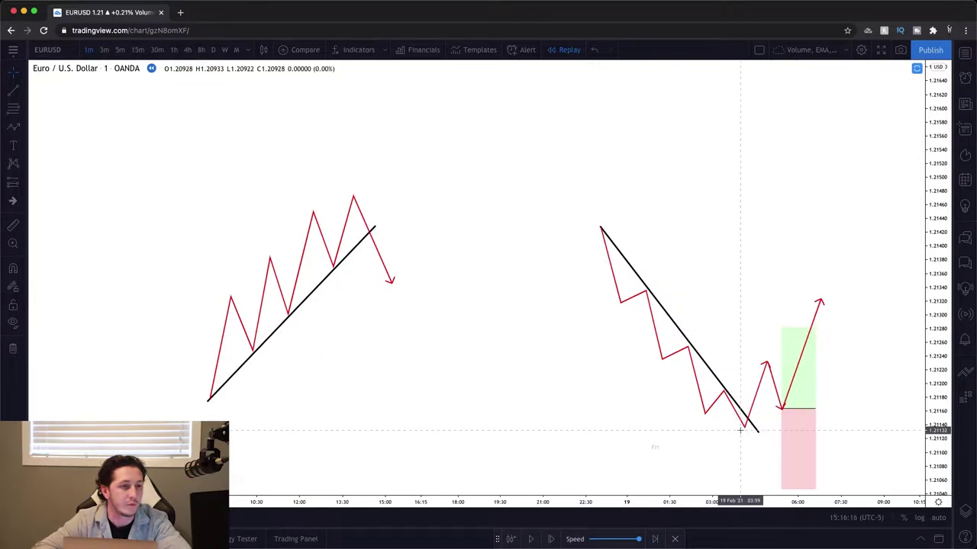
Add a Fibonacci retracement from the falling path's lowest point to the breakout peak, and raise the pullback low and long entry to the 0.618 level.
left_click(13, 109)
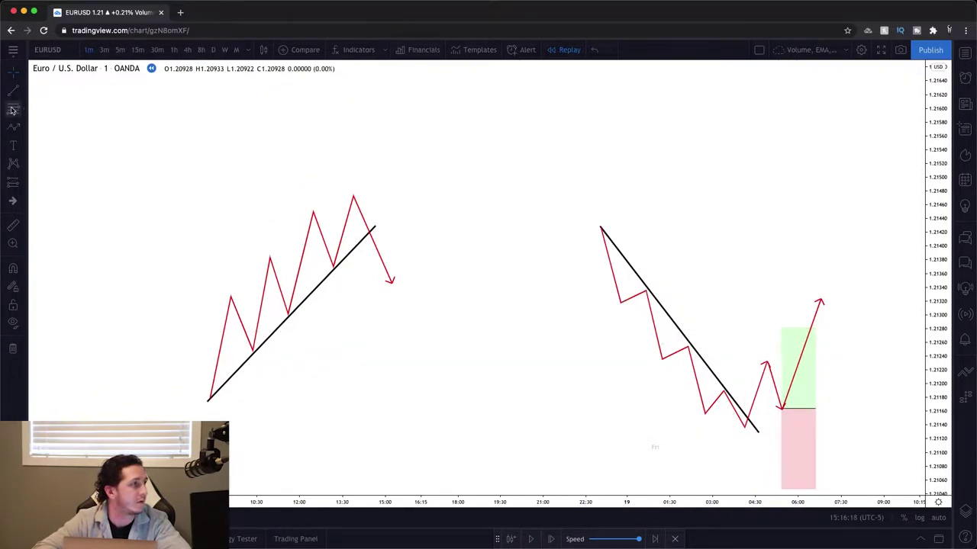
left_click(733, 428)
left_click(799, 362)
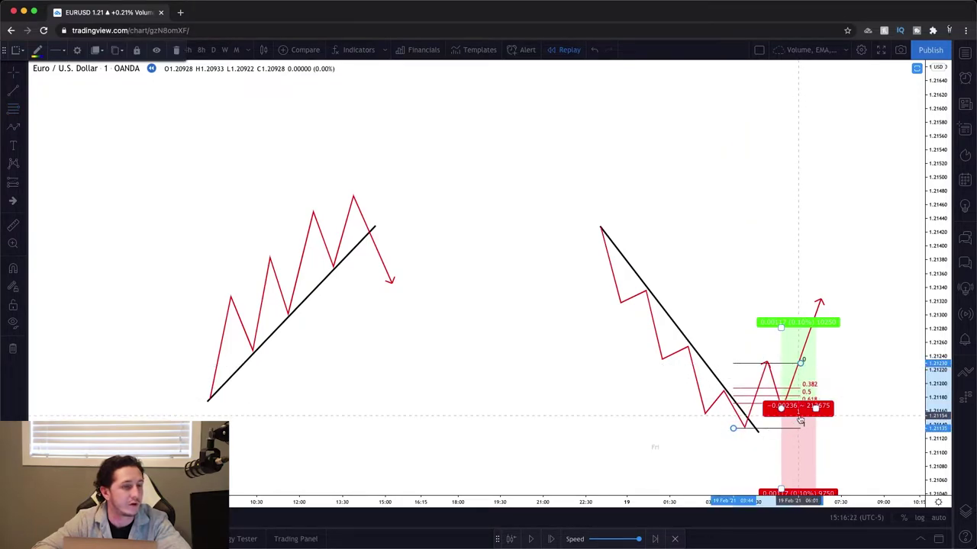
left_click(820, 301)
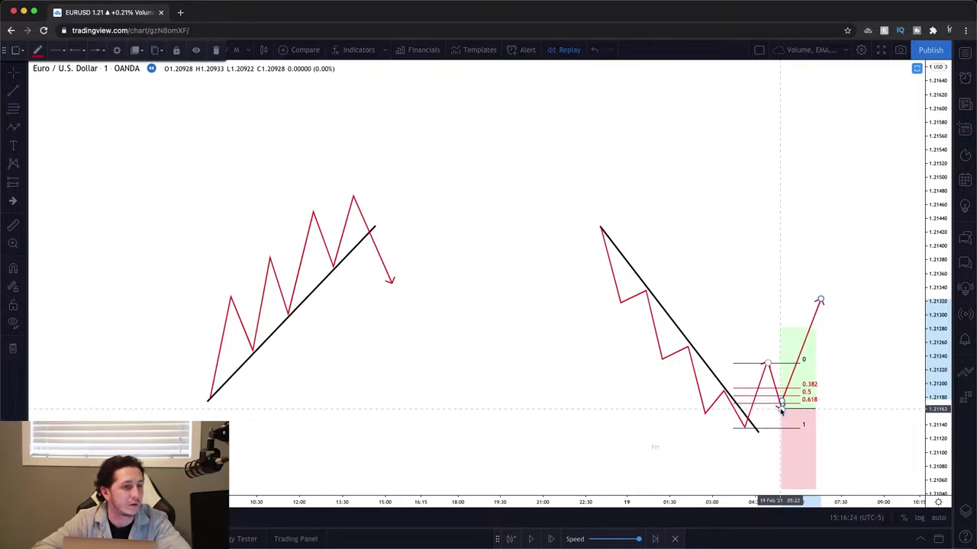
left_click_drag(781, 410, 782, 401)
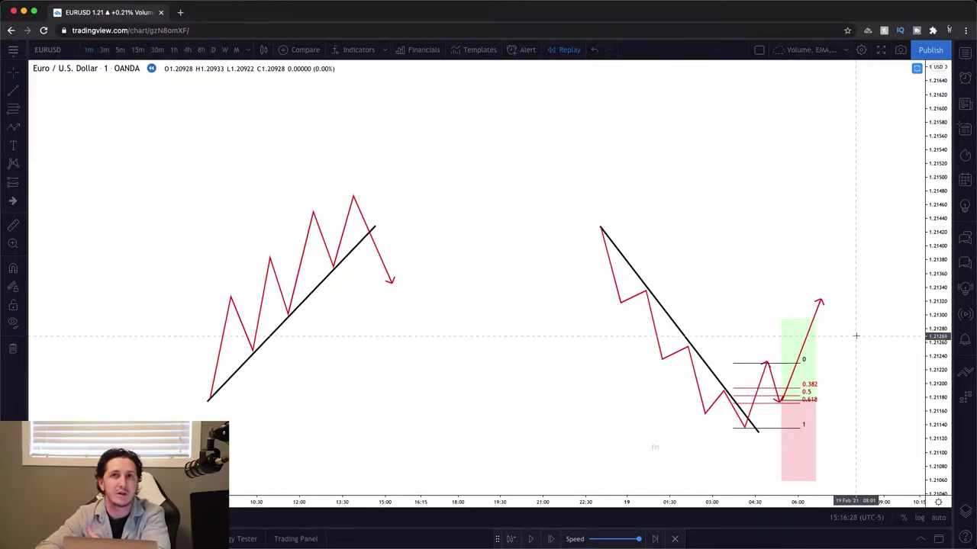
Set the long position's target at the rising arrow's tip and its stop just below the falling path's lowest point.
left_click(780, 319)
left_click_drag(780, 305, 780, 300)
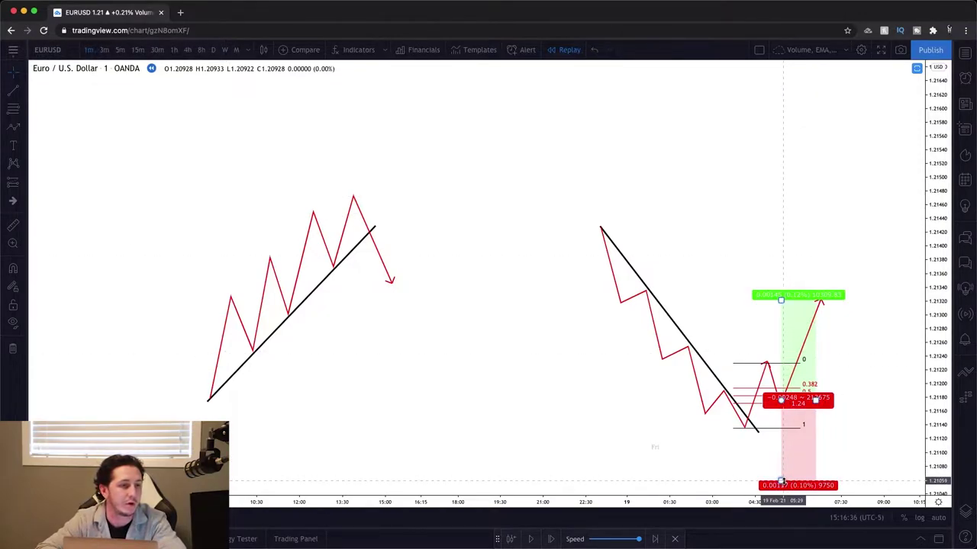
left_click_drag(780, 482, 780, 436)
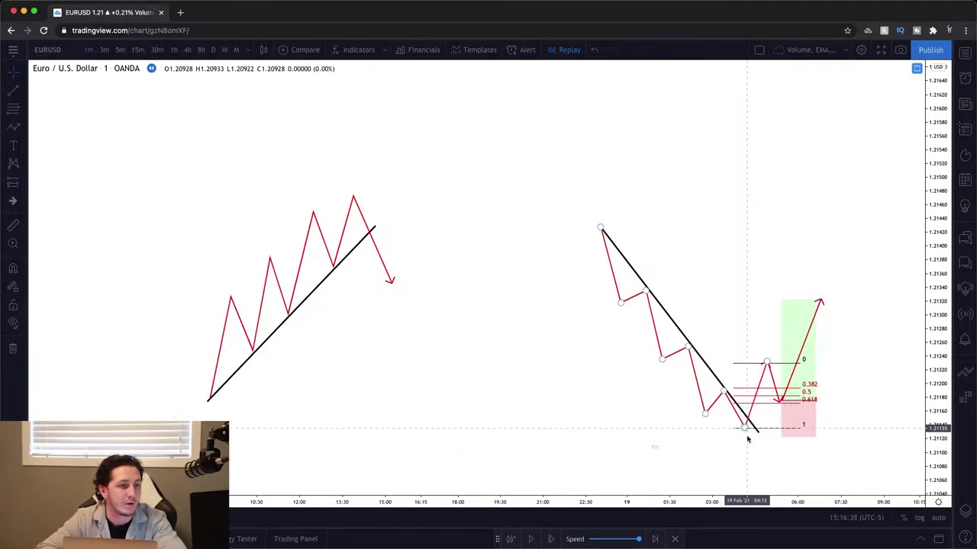
left_click(683, 334)
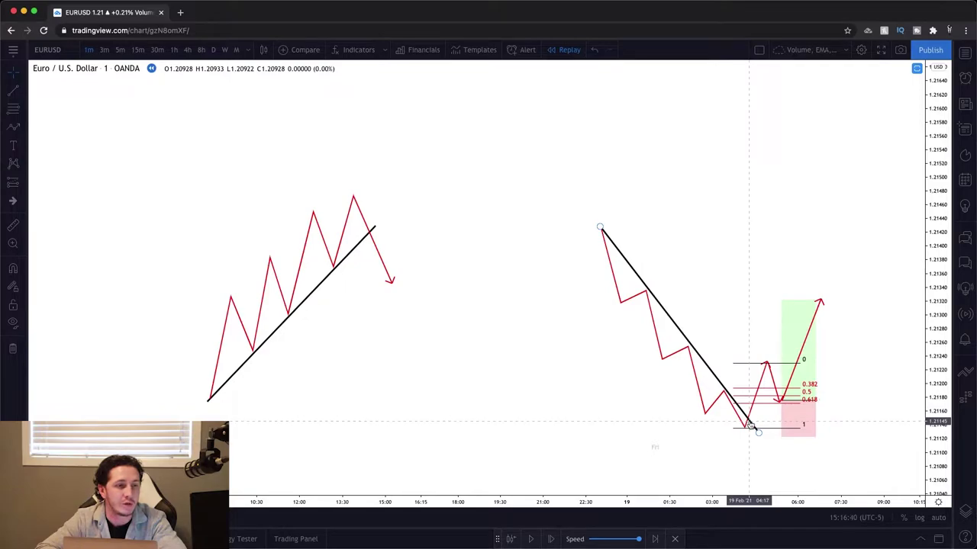
key("Escape")
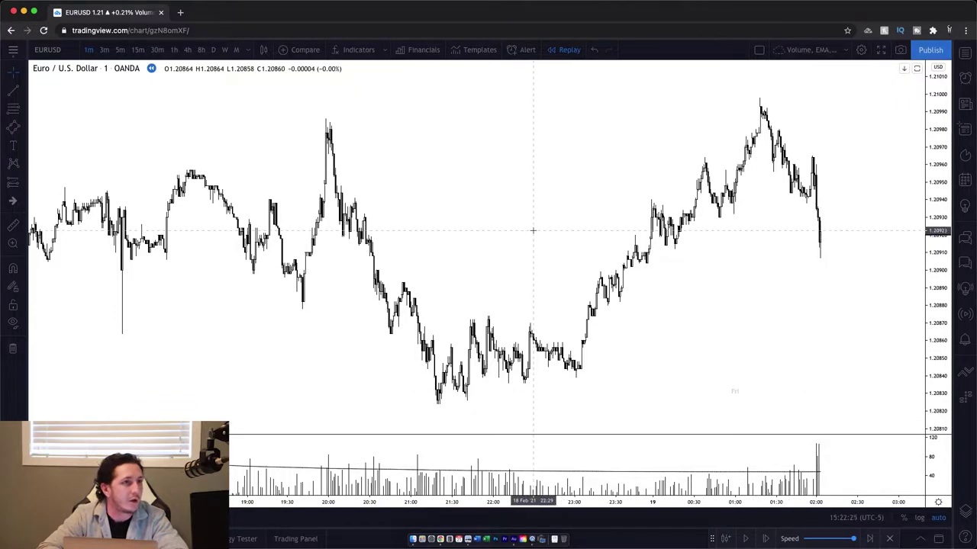
Draw a horizontal trend line at about 1.20986 from the 18 Feb 20:00 high across to the latest candles.
left_click(21, 90)
left_click(53, 90)
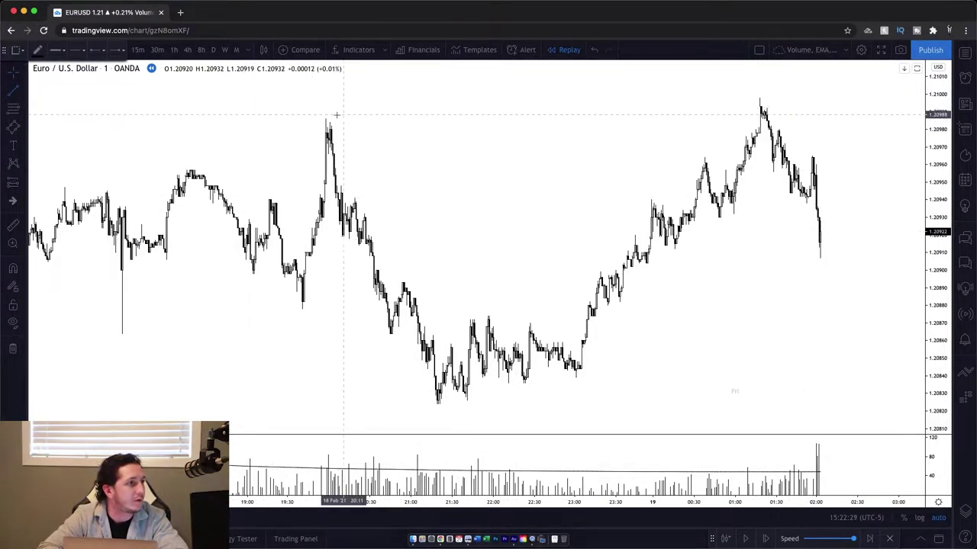
left_click_drag(309, 118, 826, 119)
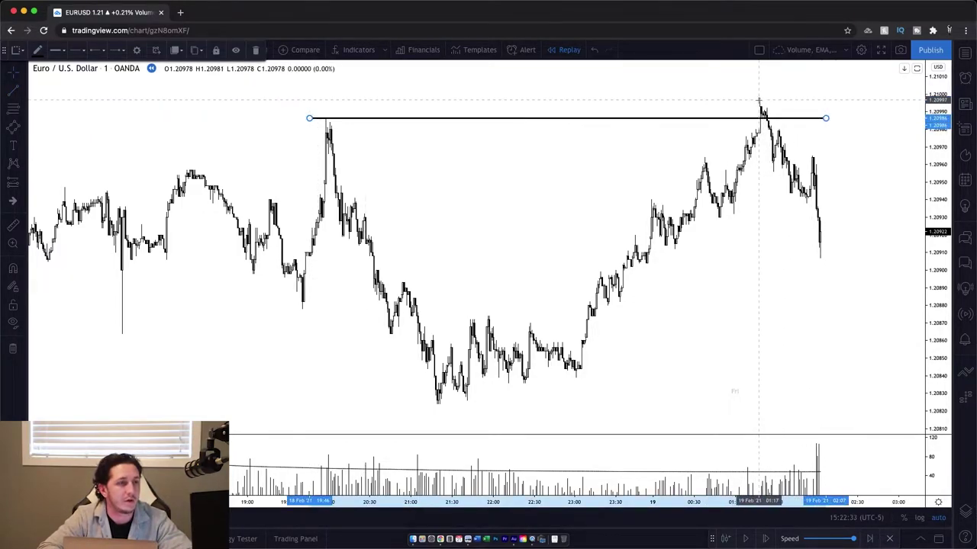
scroll(759, 104, "up", 2)
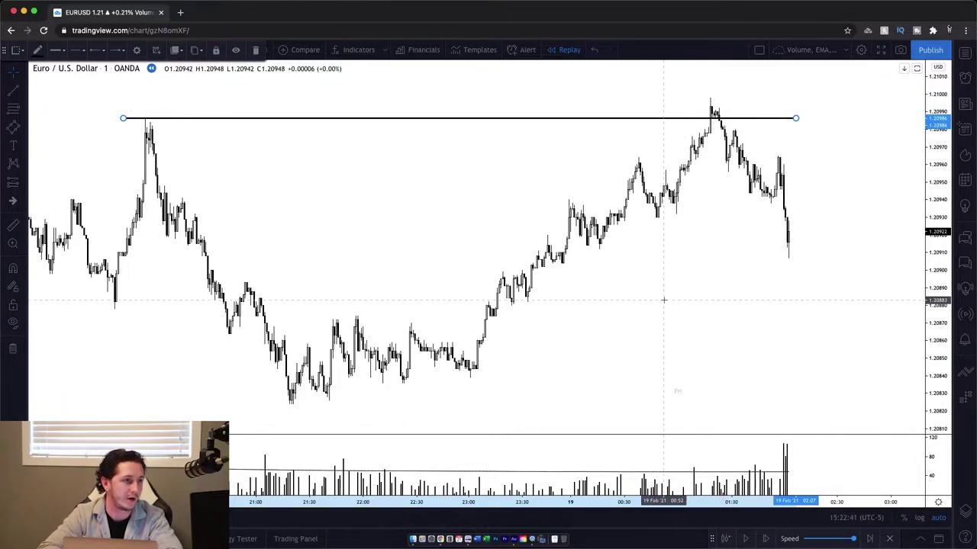
scroll(660, 299, "down", 5)
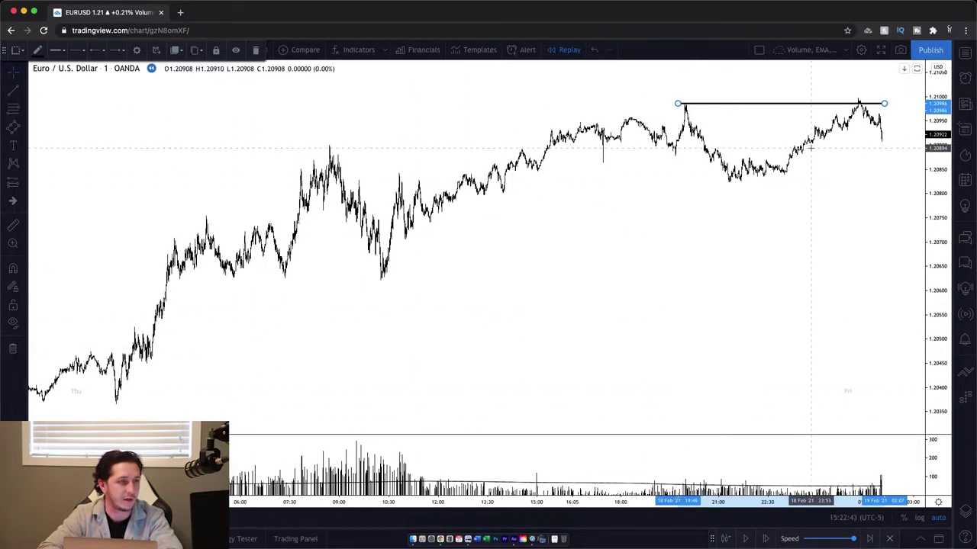
Add a Fibonacci retracement from the swing low at about 1.20824 to the latest swing high at about 1.20998.
scroll(844, 389, "up", 5)
scroll(810, 147, "left", 5)
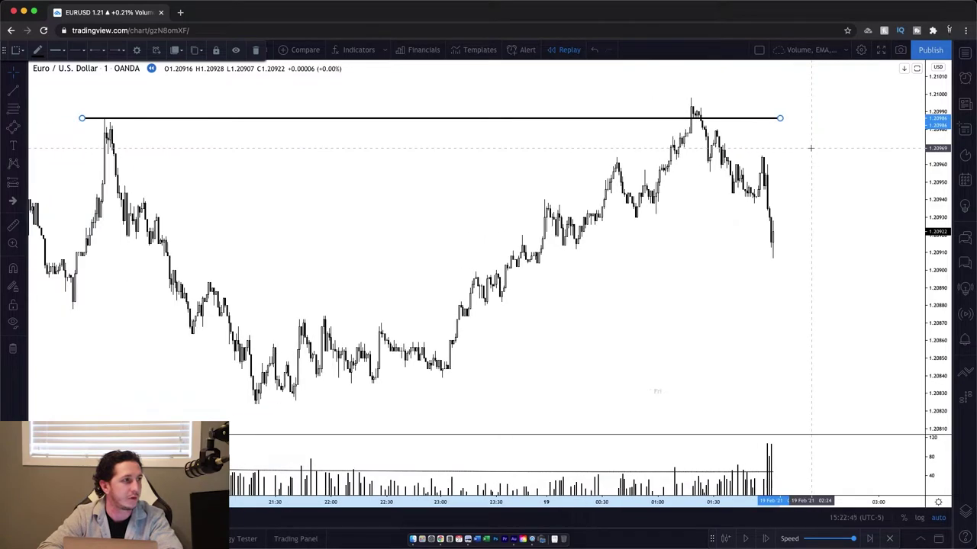
left_click(13, 108)
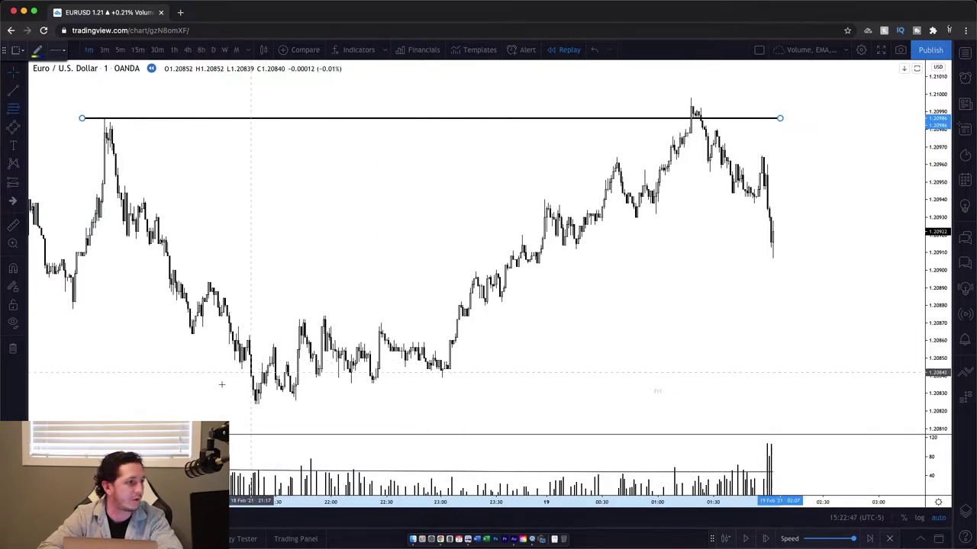
left_click(217, 404)
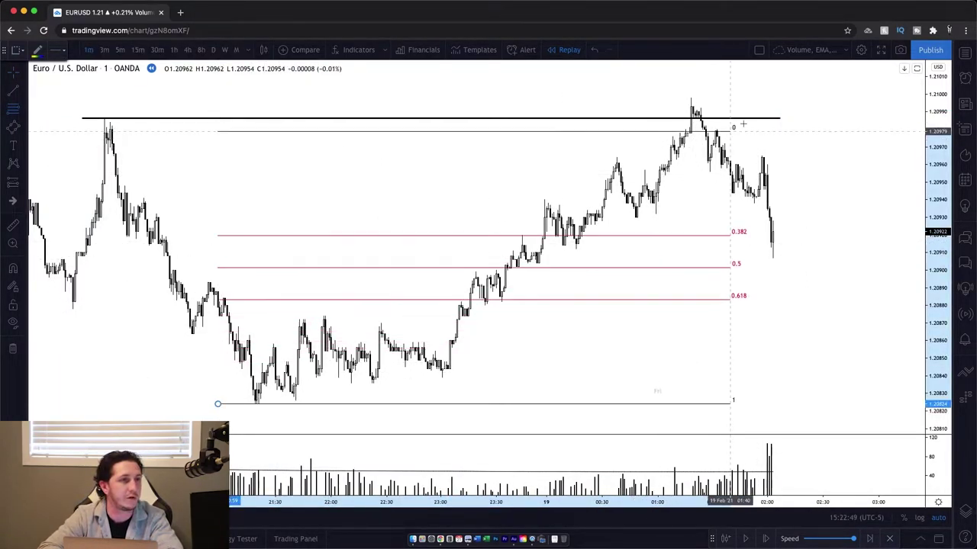
left_click(843, 95)
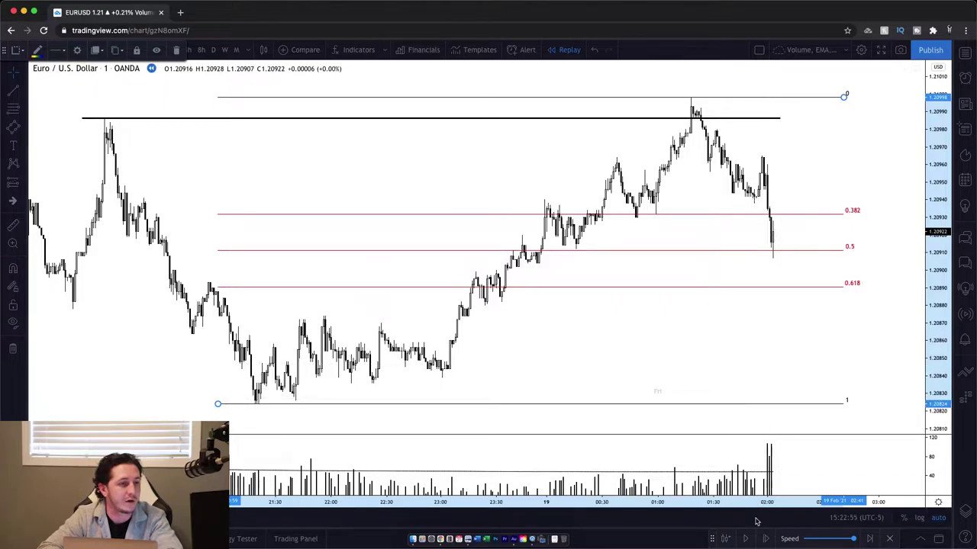
Advance the replay candle by candle until price breaks out above the horizontal trend line and the Fibonacci 0 level.
left_click(767, 539)
left_click(767, 538)
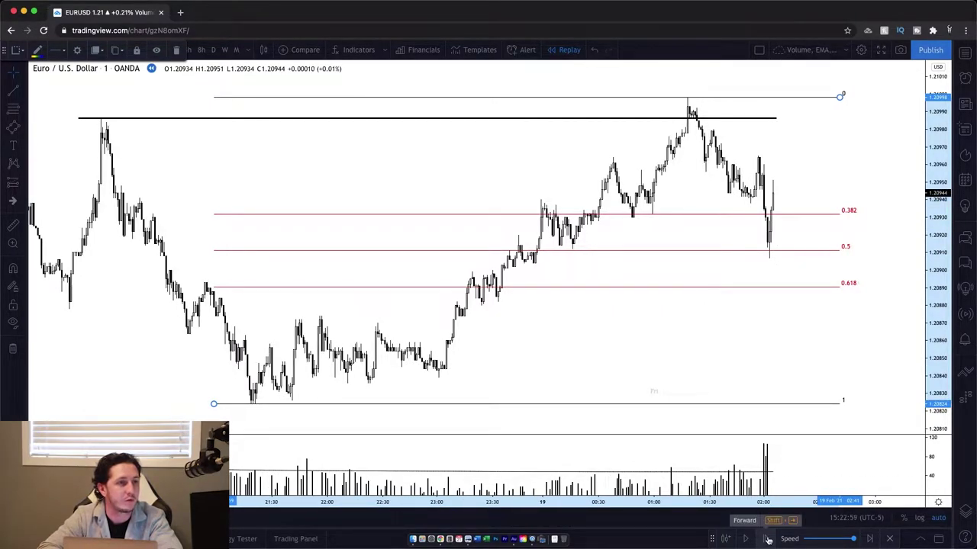
left_click(768, 539)
left_click(767, 538)
left_click(768, 539)
left_click(767, 539)
left_click(767, 539)
left_click(767, 539)
left_click(767, 538)
left_click(768, 539)
left_click(768, 539)
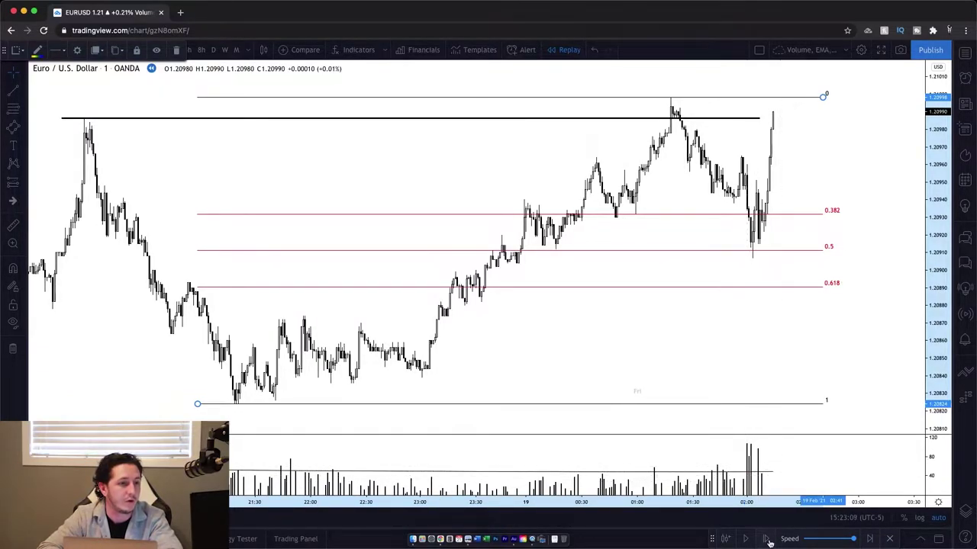
left_click(766, 539)
left_click(765, 539)
left_click(766, 539)
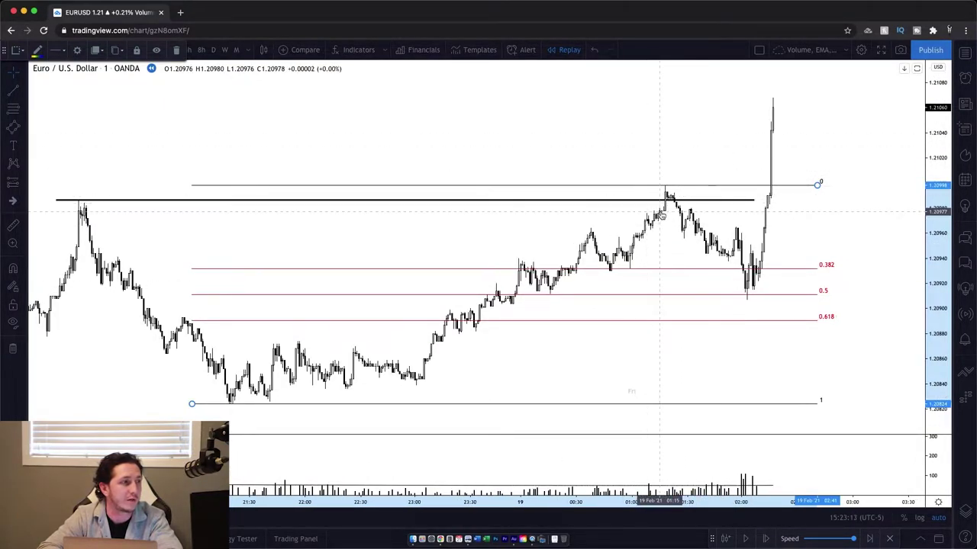
Raise the horizontal trend line to the most recent swing high at about 1.20998 and delete the Fibonacci retracement.
left_click_drag(507, 205, 643, 186)
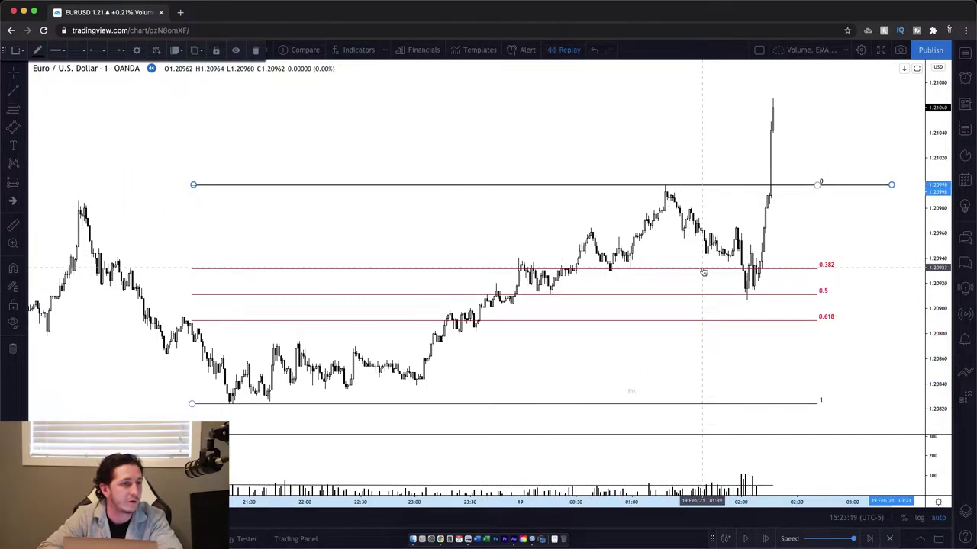
key("Delete")
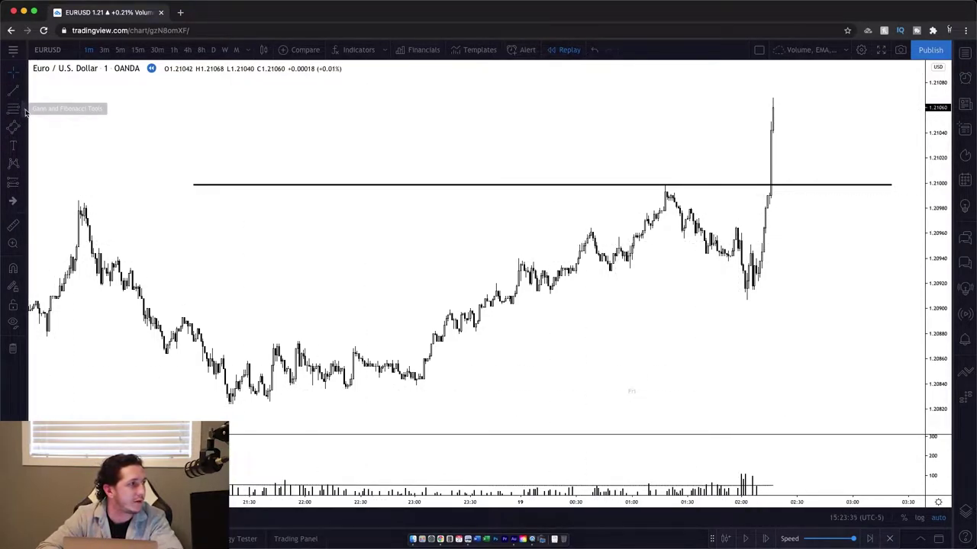
Draw a rectangle zone around the horizontal line, from about 1.20986 to about 1.2101, extending back past the first swing high.
left_click(25, 129)
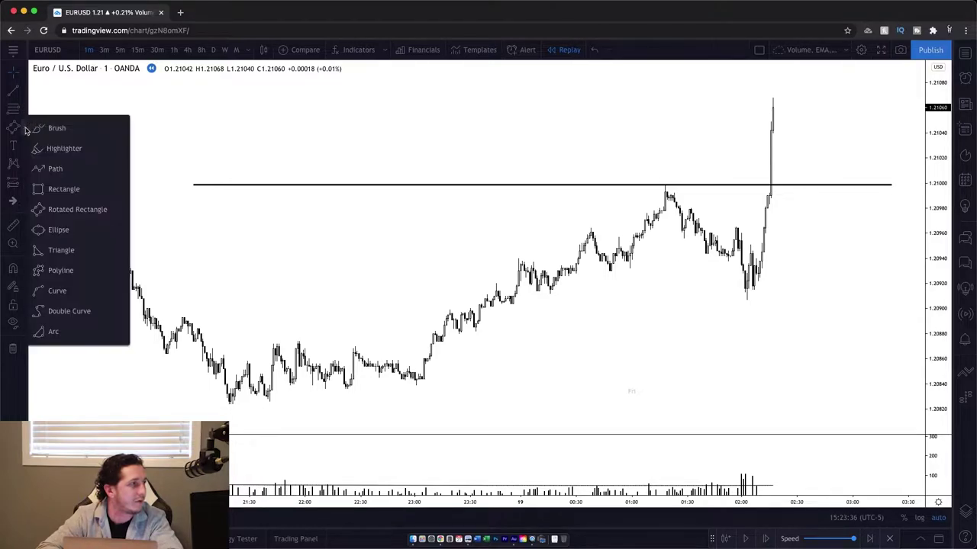
left_click(46, 189)
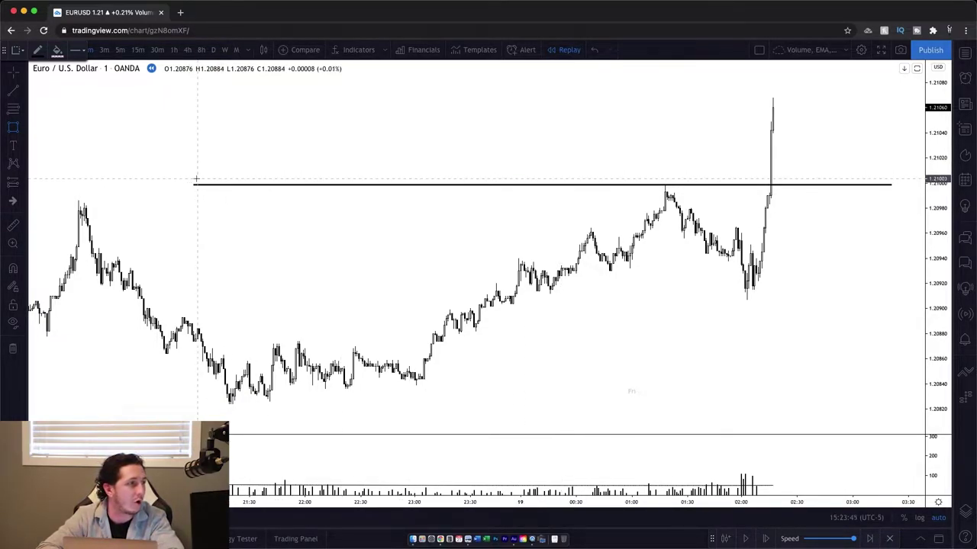
mouse_move(194, 174)
left_mouse_down()
mouse_move(466, 170)
mouse_move(779, 224)
mouse_move(828, 196)
mouse_move(890, 195)
left_mouse_up()
left_click_drag(193, 185, 55, 185)
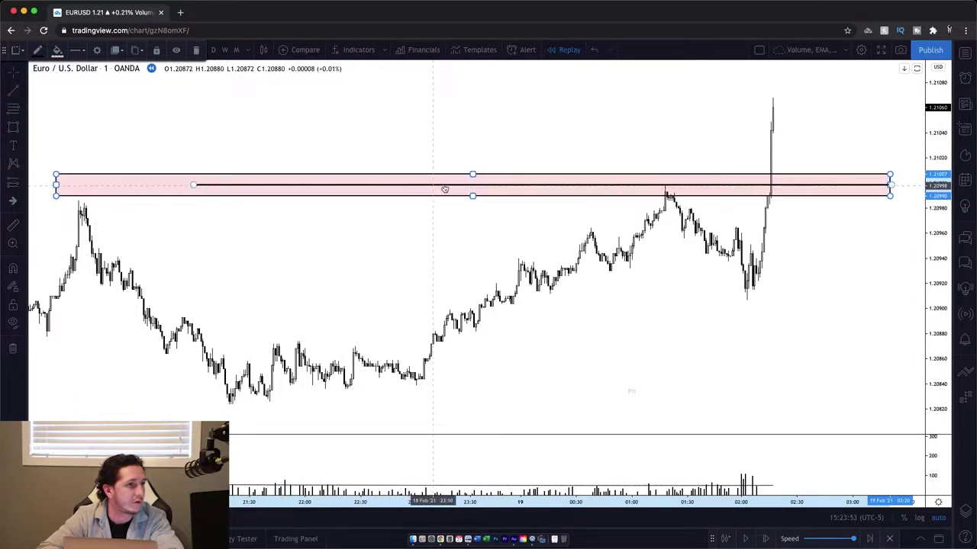
left_click_drag(473, 195, 473, 169)
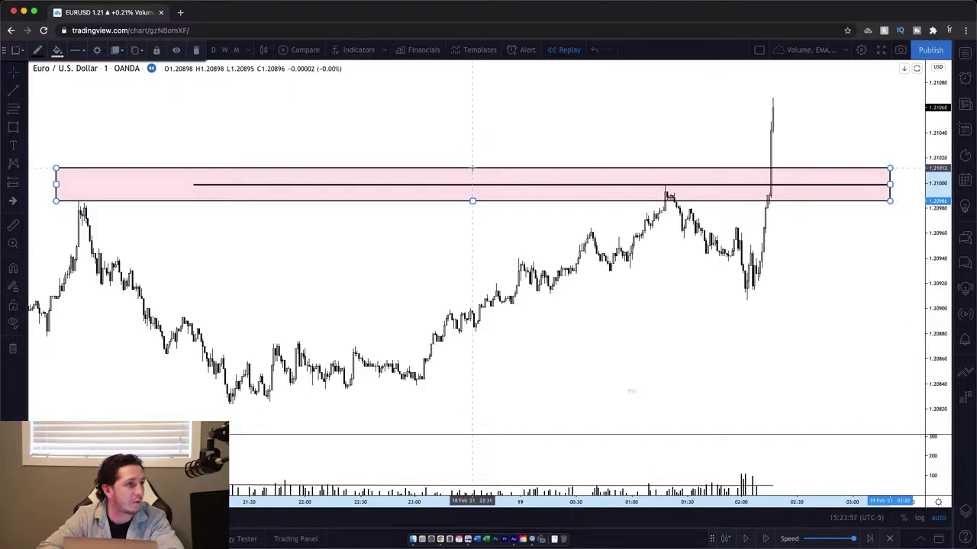
left_click(477, 138)
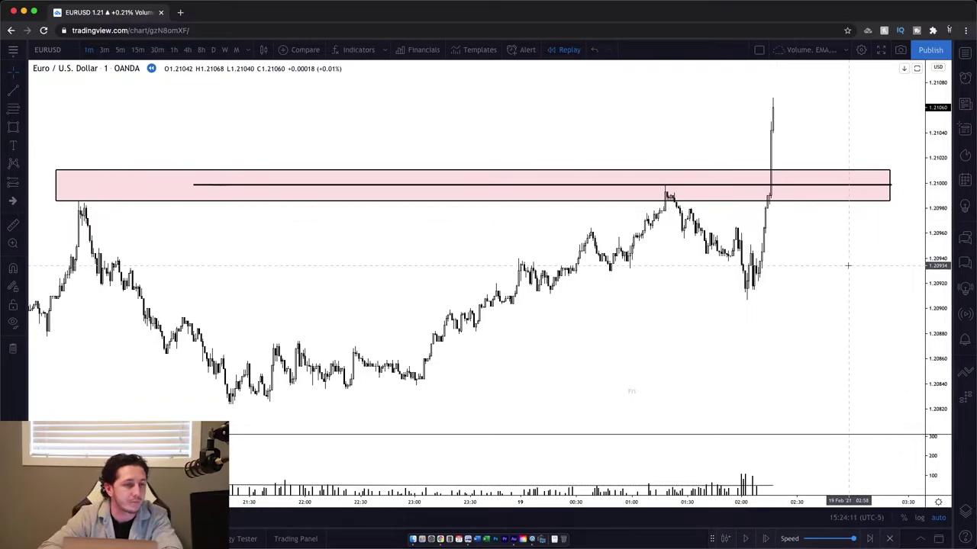
Advance the replay candle by candle until price starts pulling back from the breakout peak toward the zone.
scroll(848, 266, "down", 2)
scroll(848, 265, "up", 4)
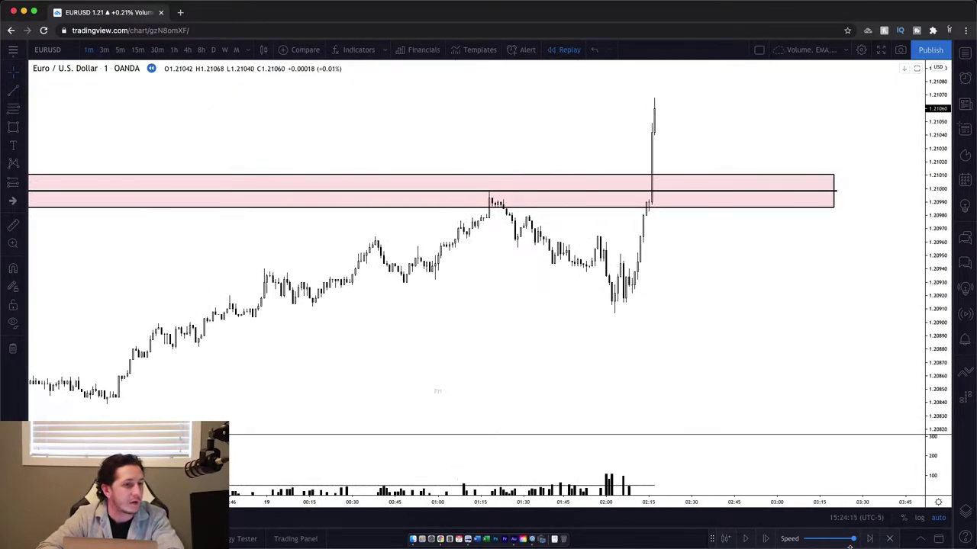
left_click(767, 541)
left_click(768, 541)
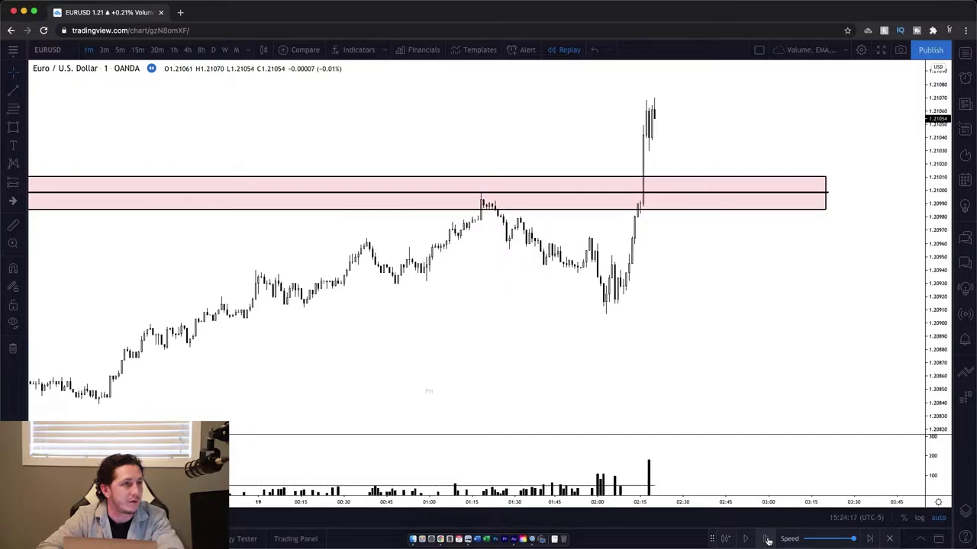
left_click(767, 541)
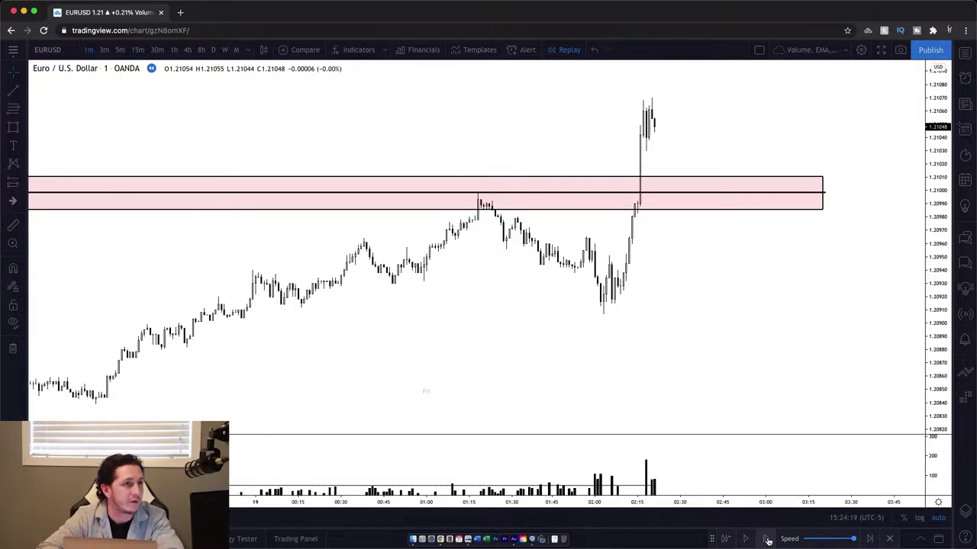
left_click(767, 541)
left_click(768, 541)
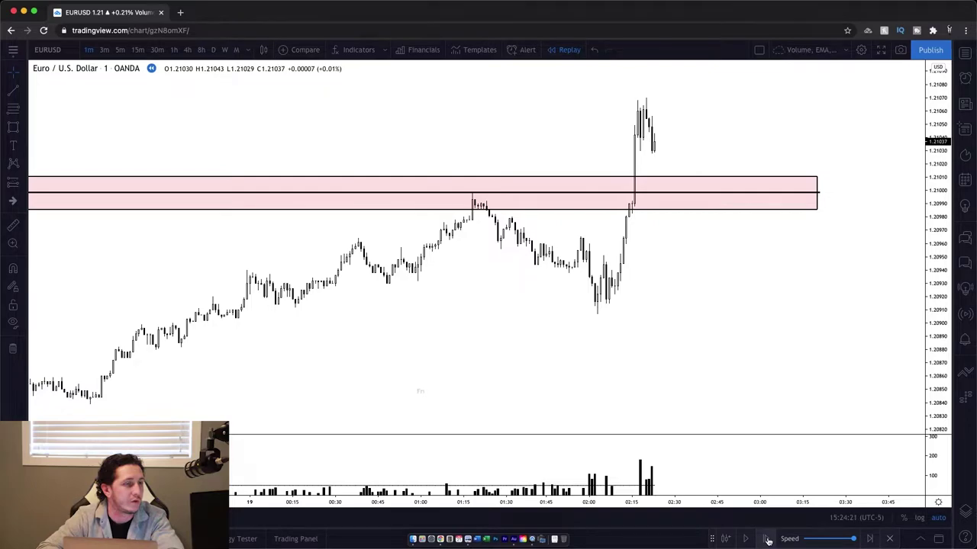
left_click(767, 541)
left_click(767, 541)
left_click(768, 541)
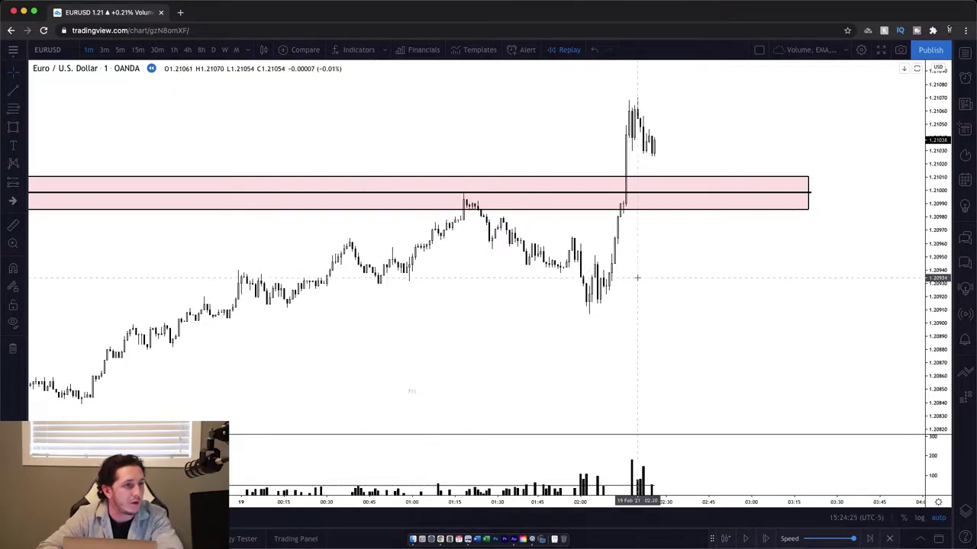
Add a Fibonacci retracement from the breakout leg's low at about 1.20907 to its peak at about 1.21070.
left_click(13, 109)
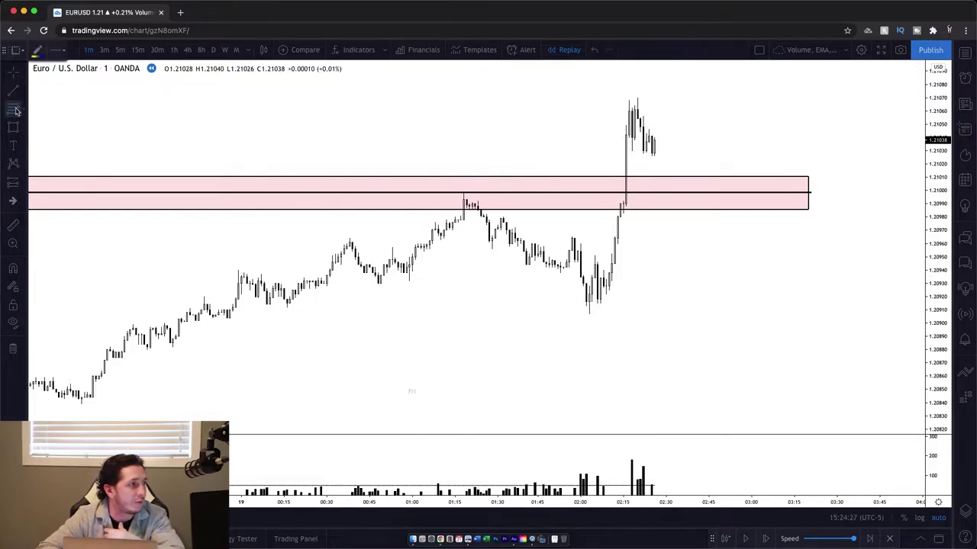
left_click(574, 313)
left_click(745, 97)
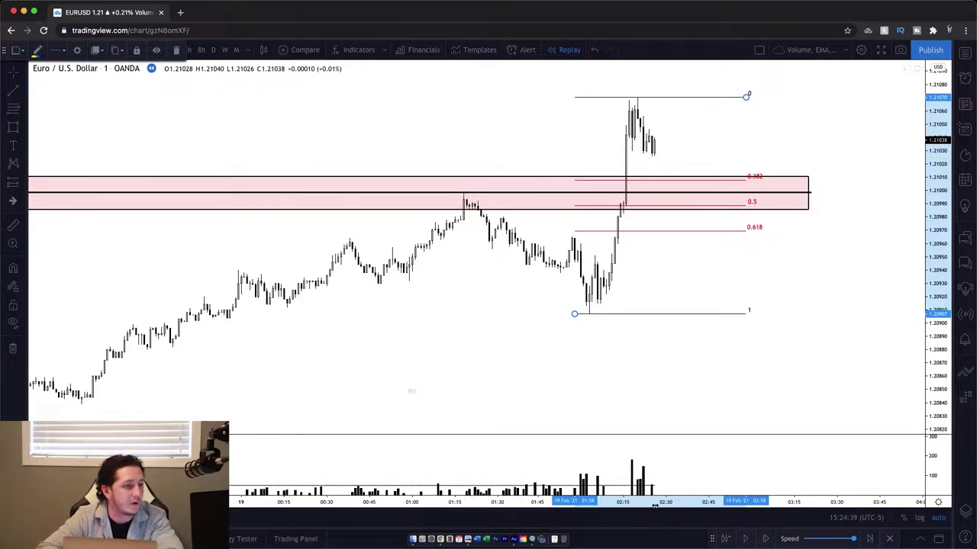
Advance the replay by three candles as the pullback nears the 0.382 level.
left_click(765, 539)
left_click(765, 539)
left_click(765, 539)
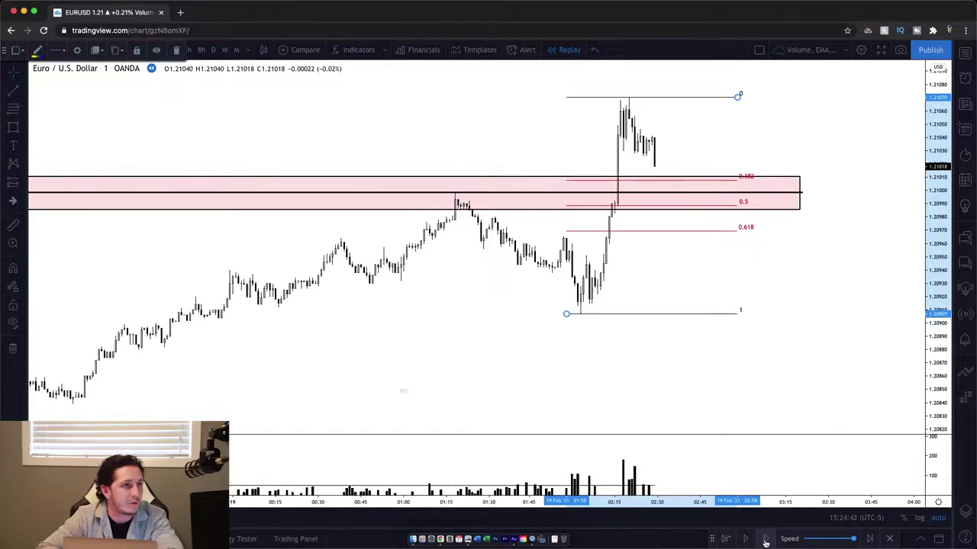
Draw a descending trend line over the pullback highs, from about 1.21068 down to about 1.21007.
left_click(12, 92)
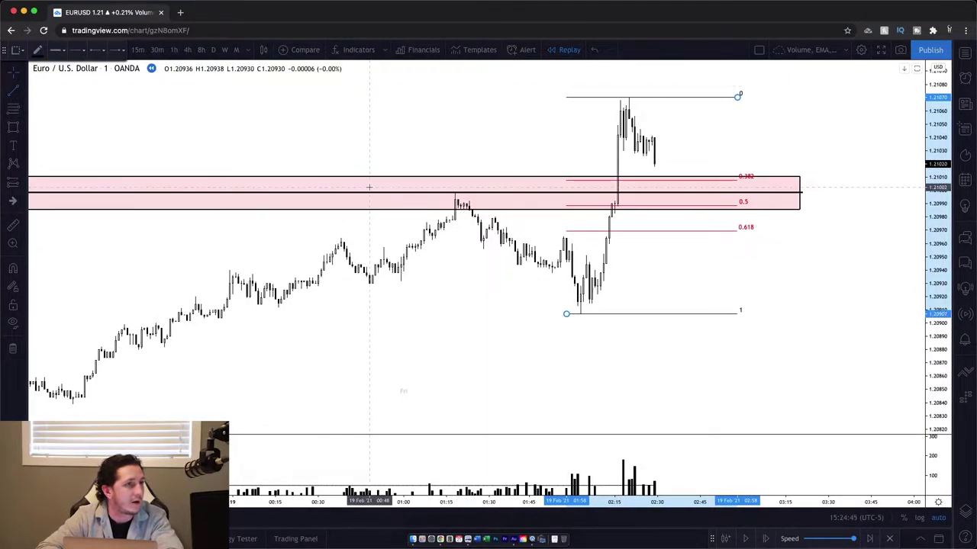
left_click(621, 100)
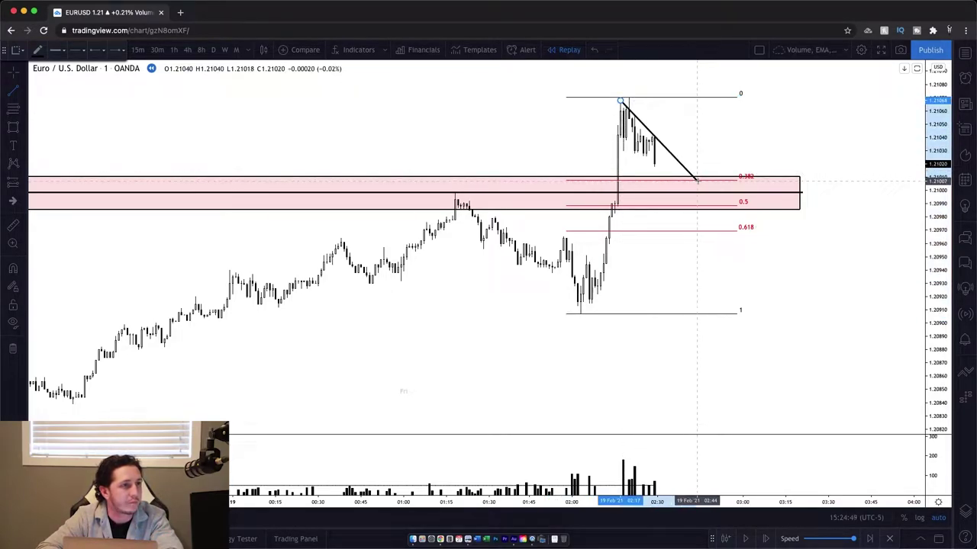
left_click(696, 181)
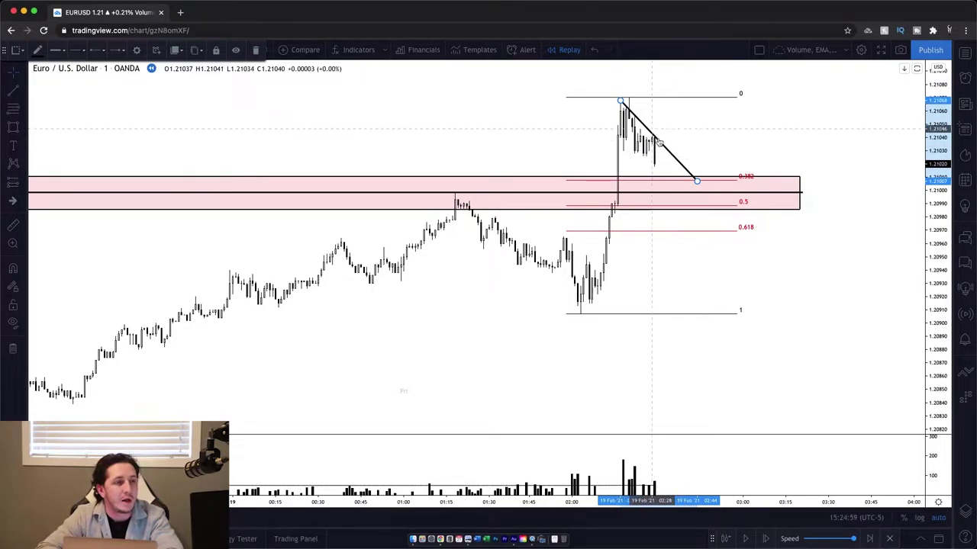
Advance the replay candle by candle until price retests the zone and closes above the descending trend line.
left_click(767, 540)
left_click(767, 540)
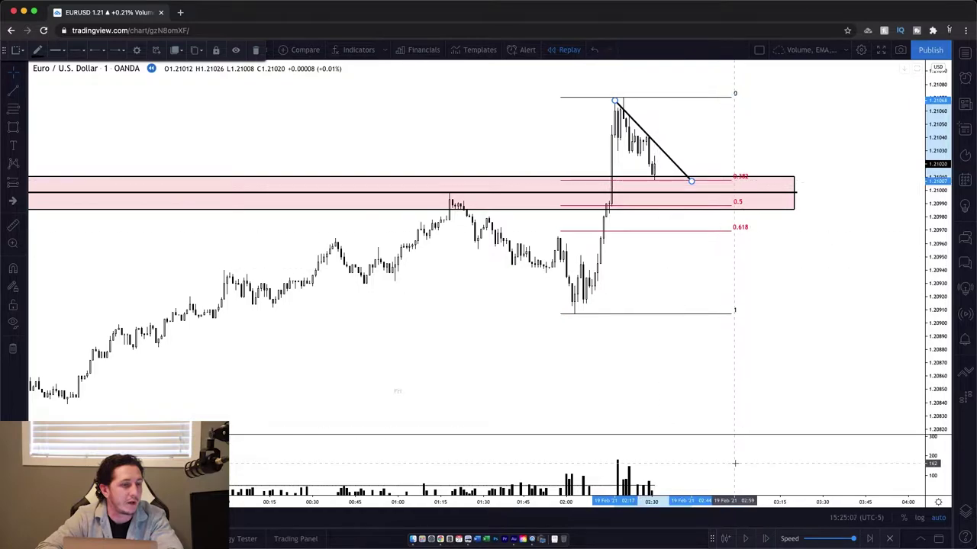
left_click(766, 540)
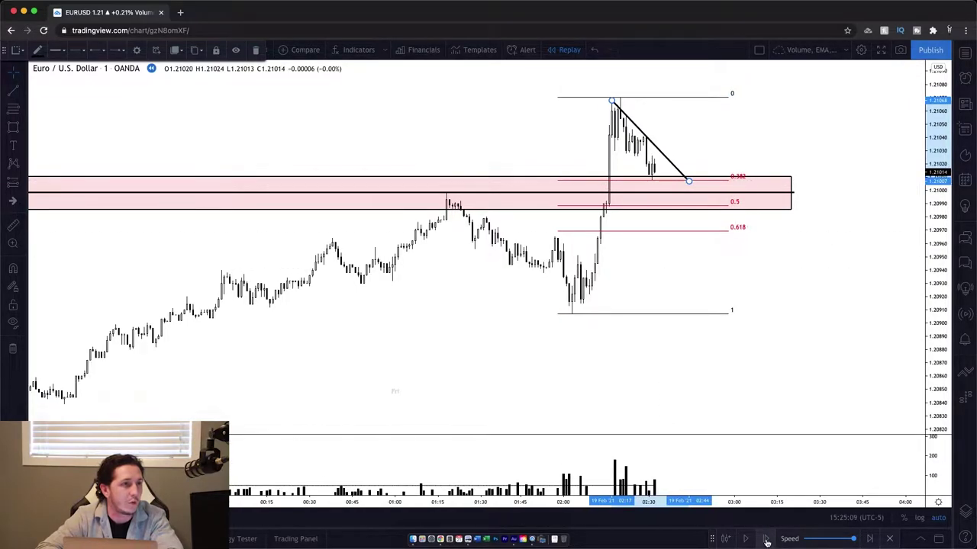
left_click(766, 541)
left_click(766, 540)
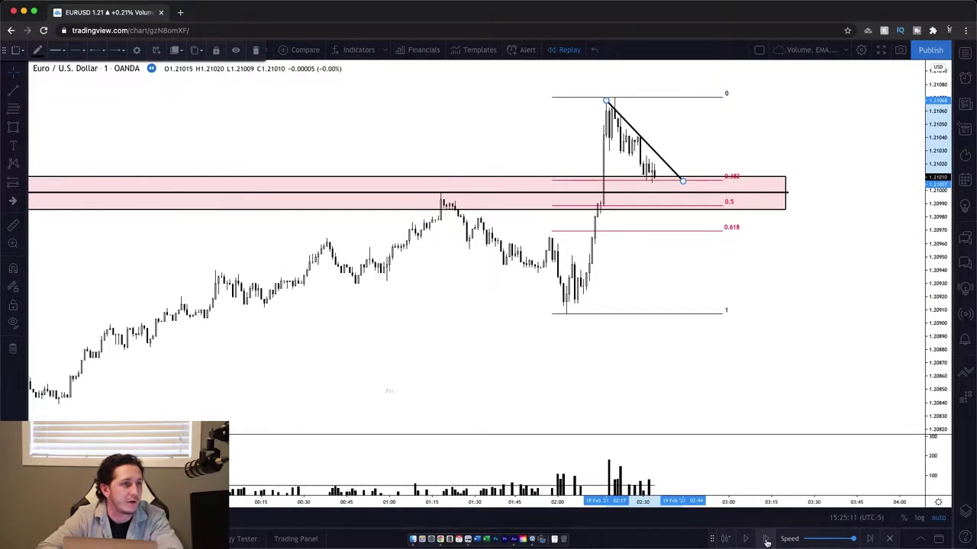
left_click(766, 540)
left_click(767, 540)
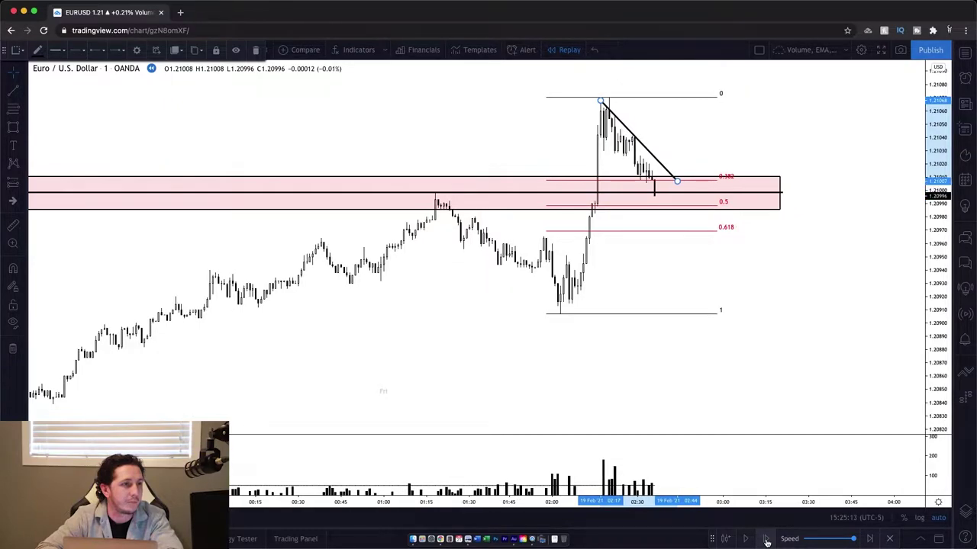
left_click(767, 540)
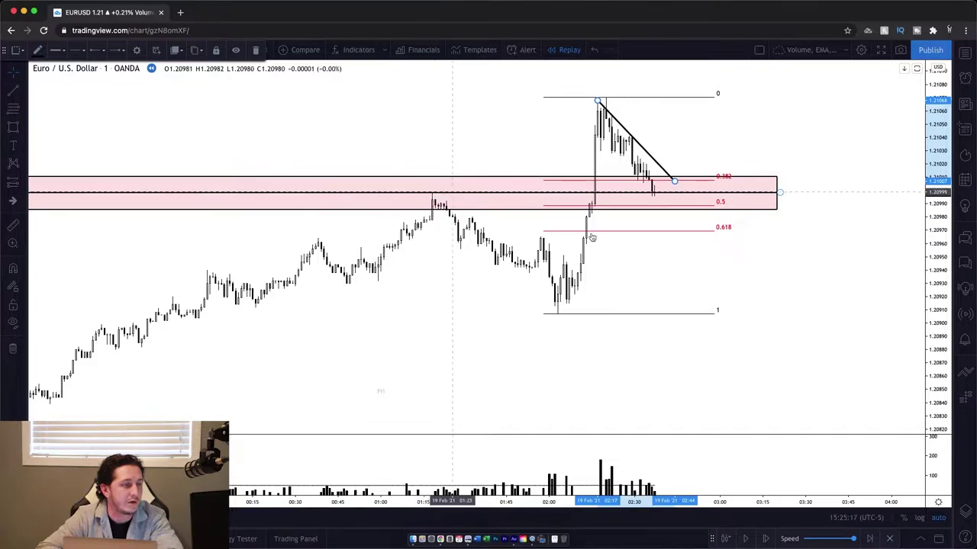
left_click(764, 539)
left_click(764, 540)
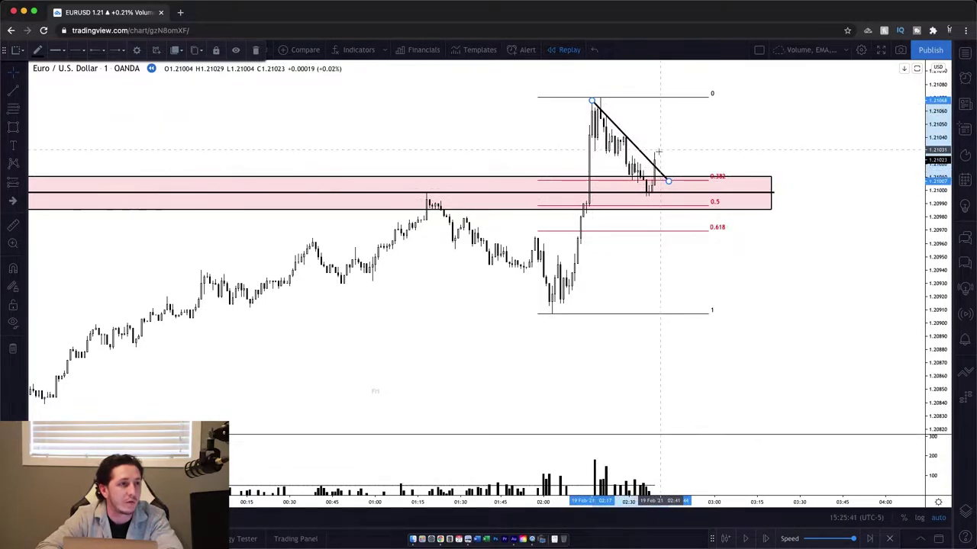
Place a long position with its entry at the breakout candle's close, 1.21023, and its stop just below the 0.618 level at 1.20963.
left_click(16, 185)
left_click(654, 160)
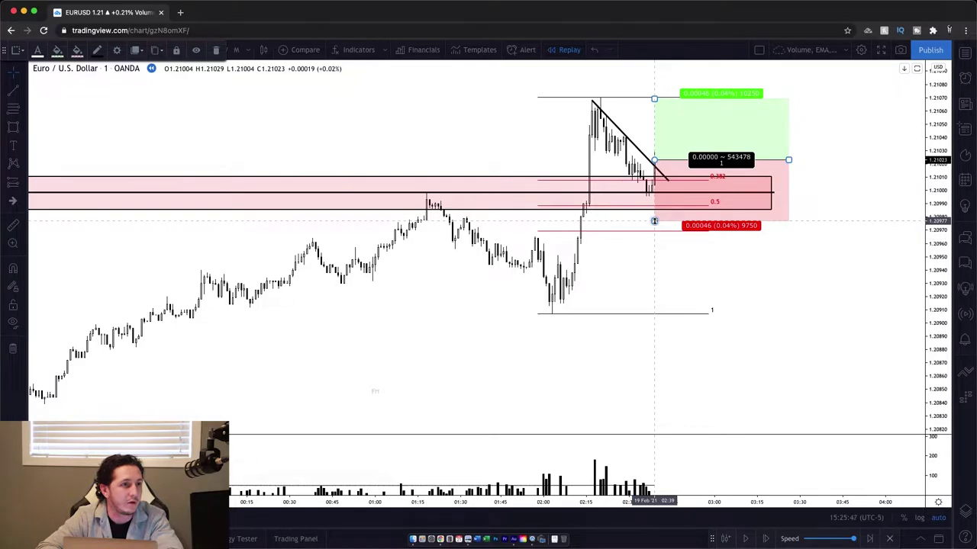
left_click_drag(653, 221, 653, 238)
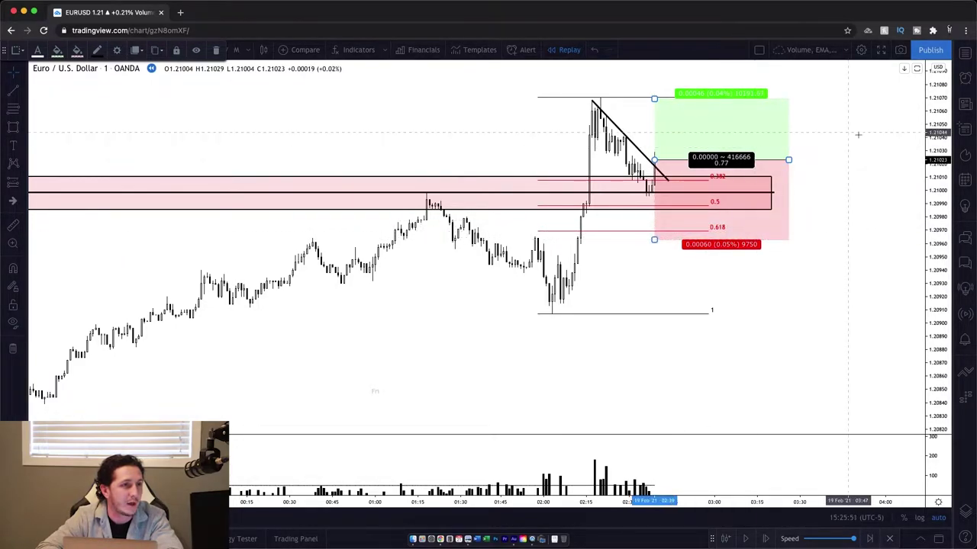
Set the long position's profit level to 180 ticks for a 3:1 reward-to-risk target.
double_click(769, 141)
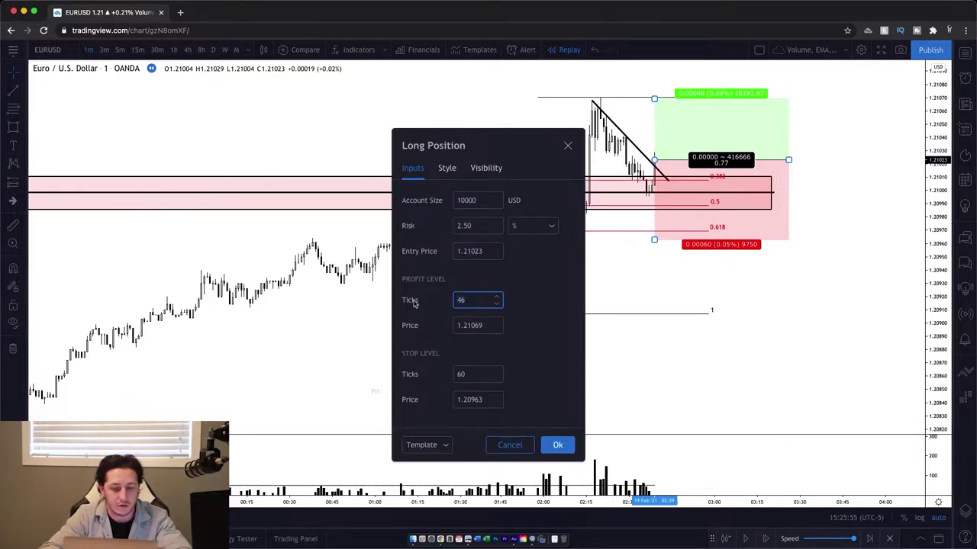
left_click(416, 307)
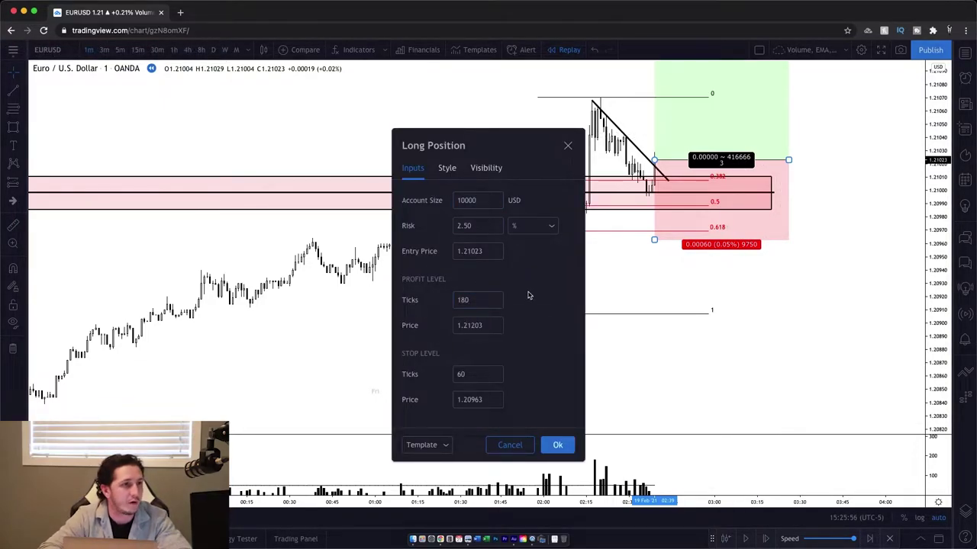
left_click(558, 445)
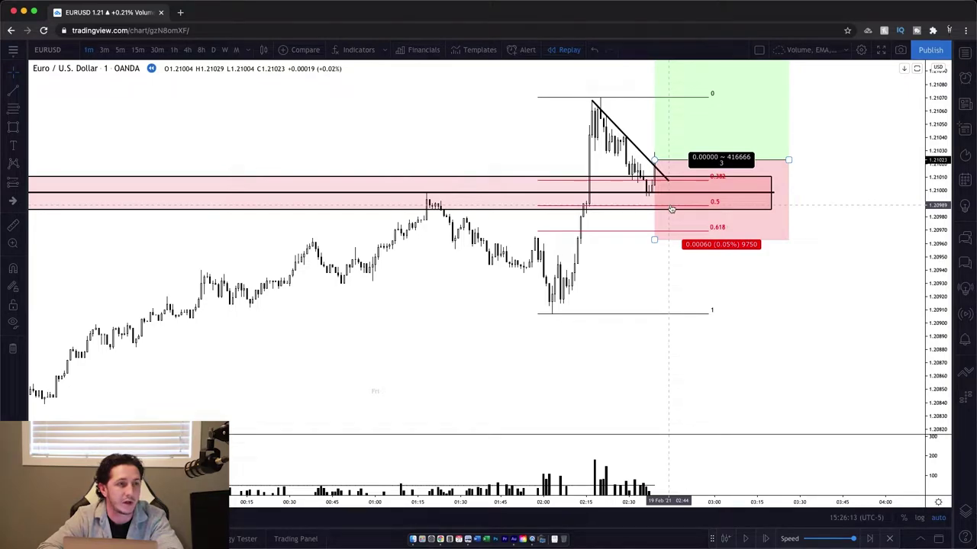
Draw an ascending trend line from the swing low at about 1.20908 under the pullback lows up to about 1.21051.
left_click(13, 93)
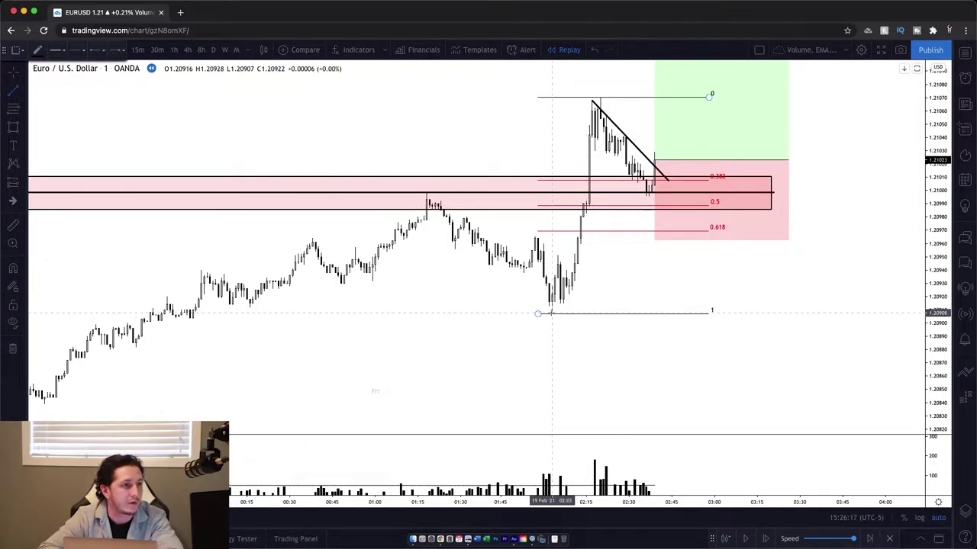
left_click(550, 312)
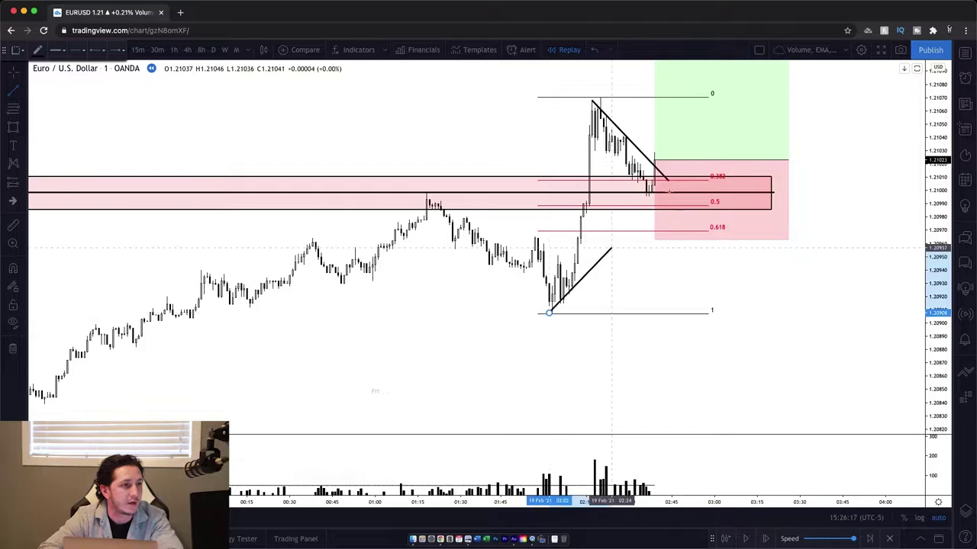
left_click(722, 123)
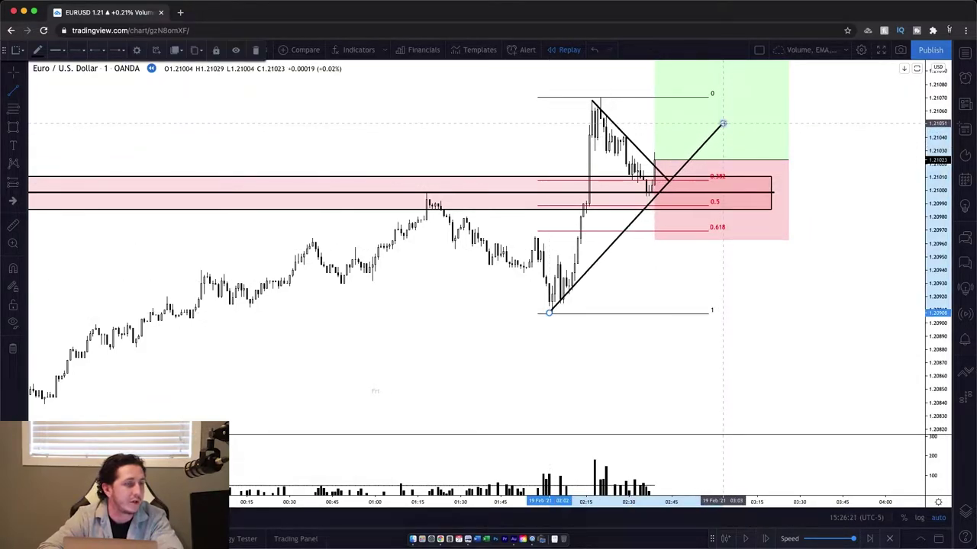
Draw a narrow rotated rectangle around the ascending trend line, running from about 1.20908 to 1.21073.
left_click(24, 129)
left_click(57, 206)
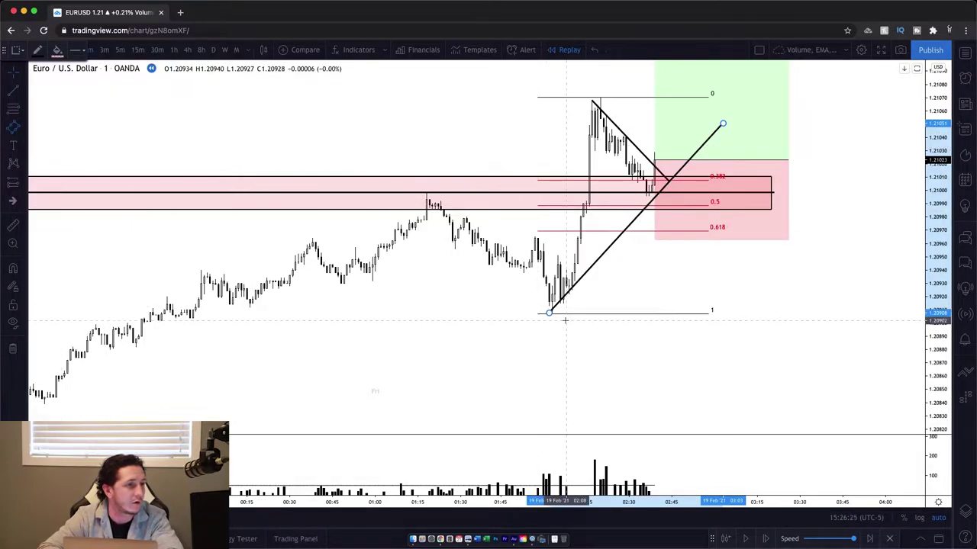
left_click(547, 314)
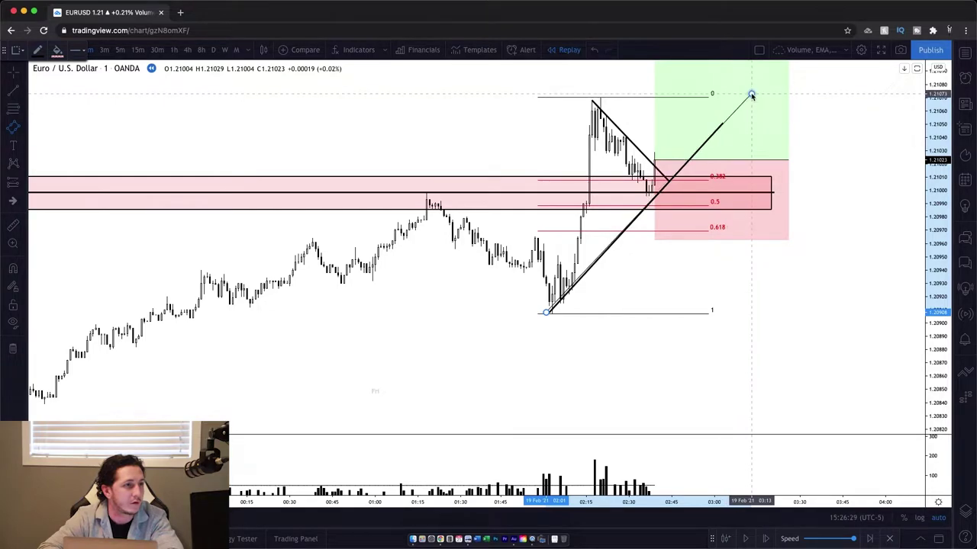
left_click(752, 95)
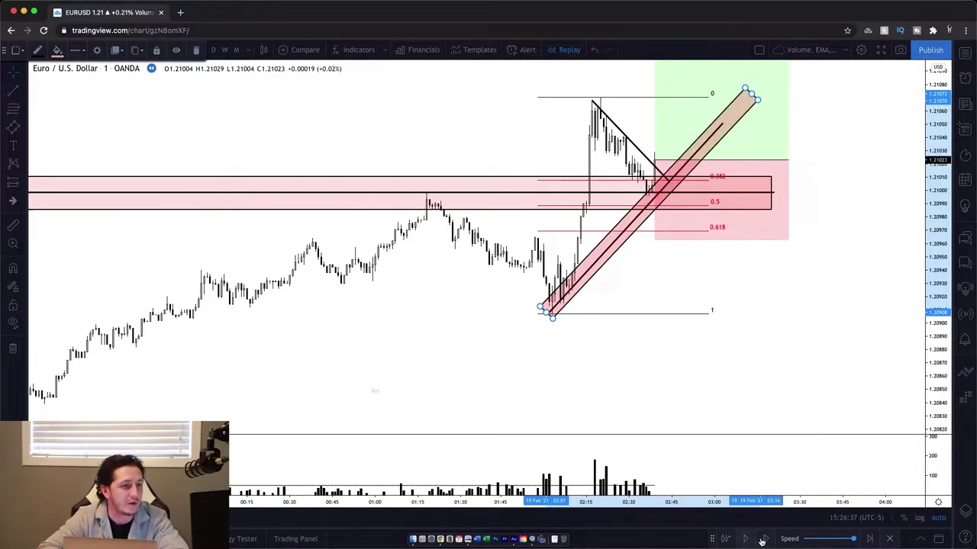
Advance the replay candle by candle until price has rallied past the previous swing high to a close at 1.21115.
left_click(762, 540)
left_click(762, 540)
left_click(762, 540)
left_click(763, 539)
left_click(763, 540)
left_click(763, 540)
left_click(763, 539)
left_click(763, 539)
left_click(763, 539)
left_click(763, 539)
left_click(763, 539)
left_click(763, 539)
left_click(763, 539)
left_click(763, 539)
left_click(763, 540)
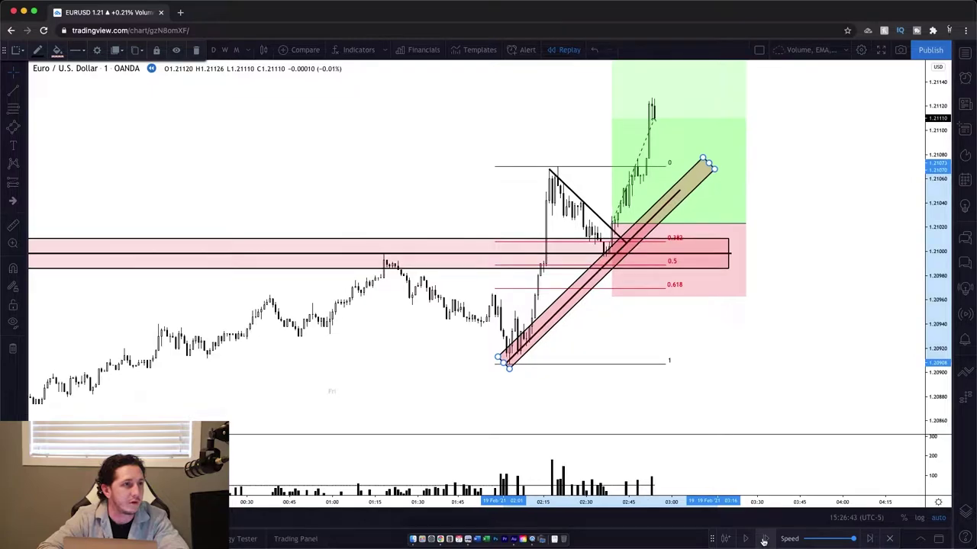
left_click(763, 540)
left_click(763, 540)
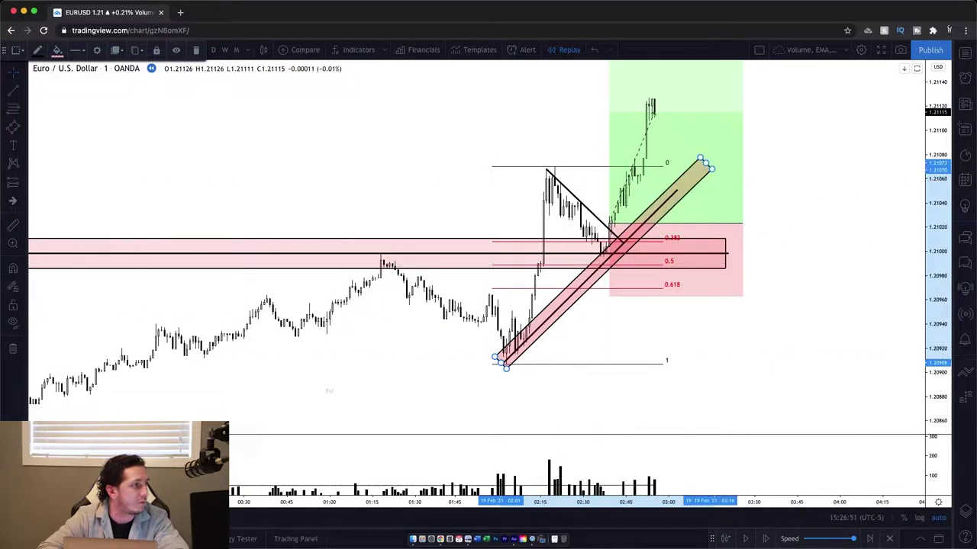
Measure the price range from the 1.21023 entry up to about 1.21113, and move the long position's stop to break-even.
left_click(23, 187)
left_click(67, 261)
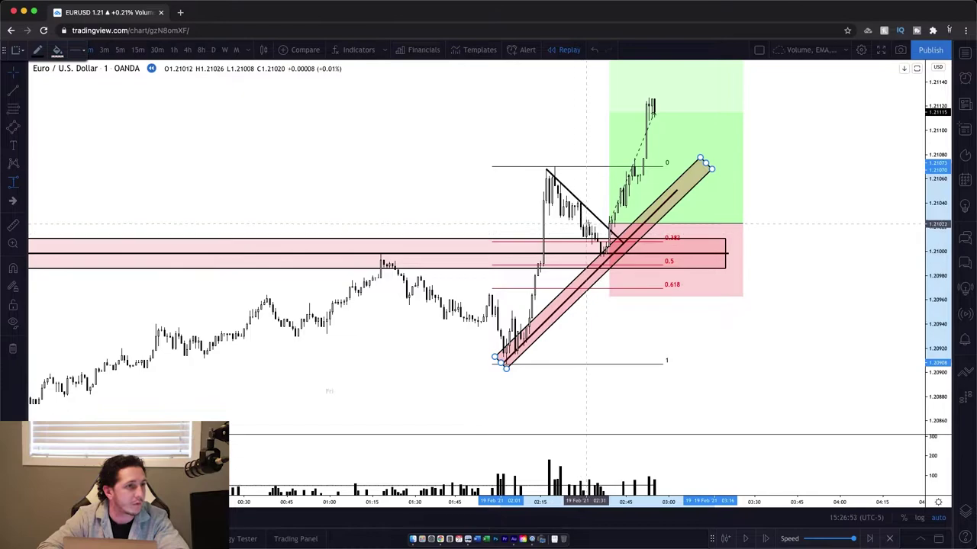
left_click(608, 224)
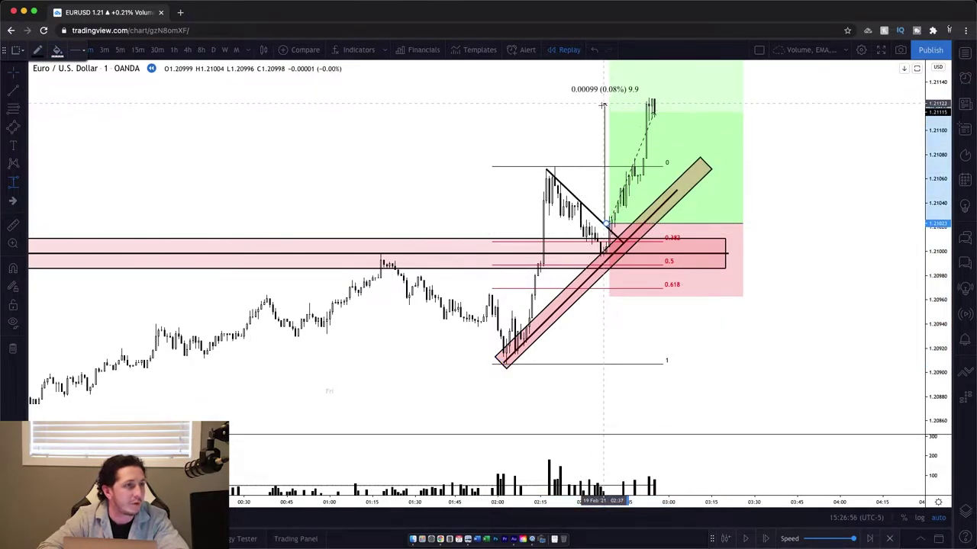
left_click(601, 115)
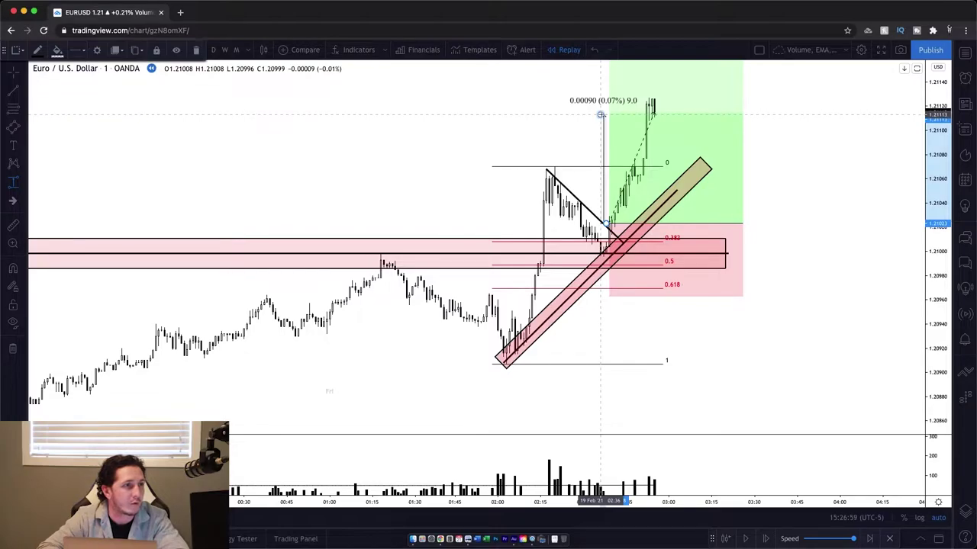
left_click(608, 138)
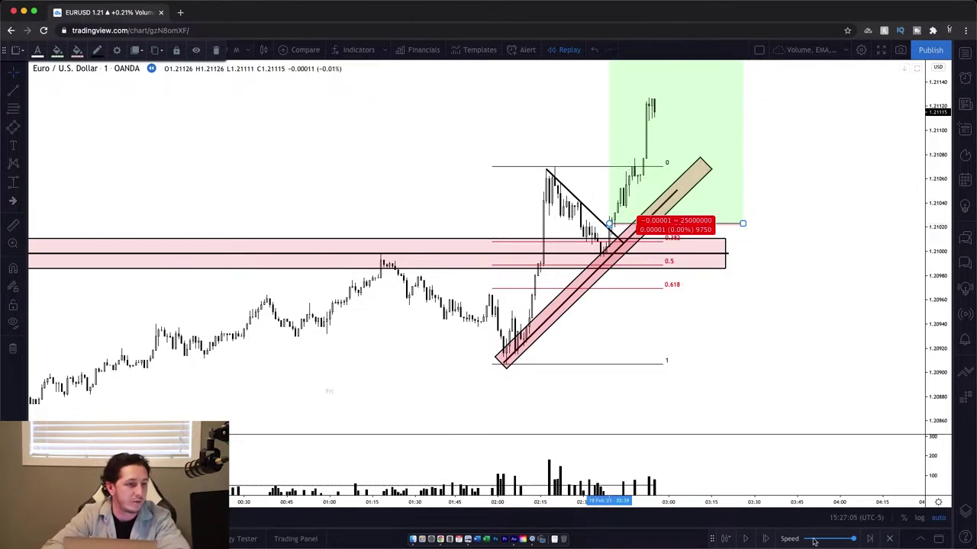
Advance the replay candle by candle through the consolidation to the candle closing at 1.21136.
left_click(766, 540)
left_click(766, 540)
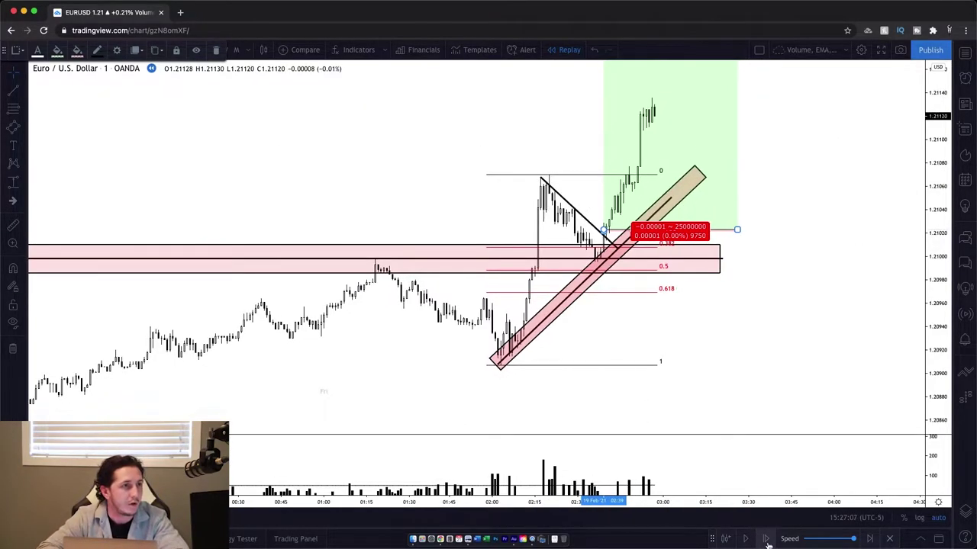
left_click(766, 540)
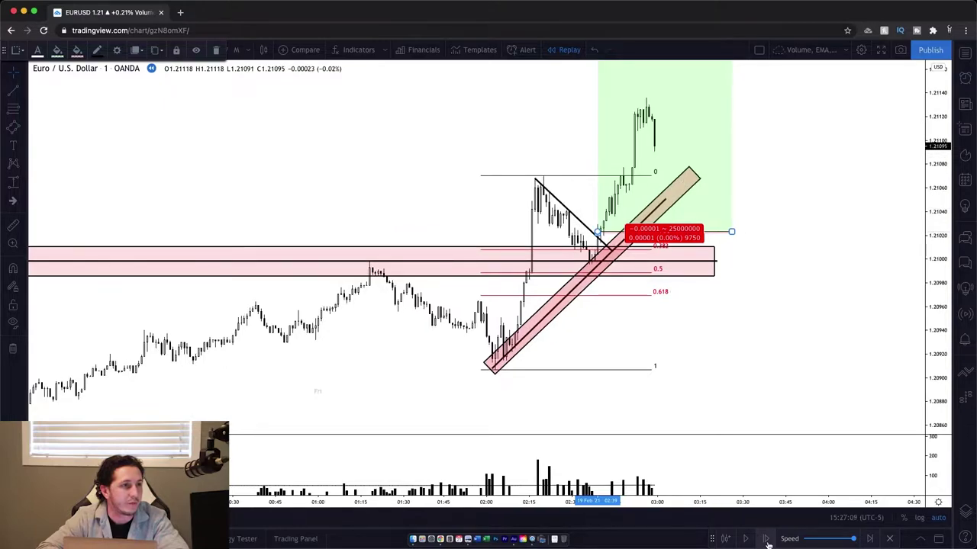
left_click(766, 540)
left_click(766, 540)
left_click(766, 540)
left_click(766, 540)
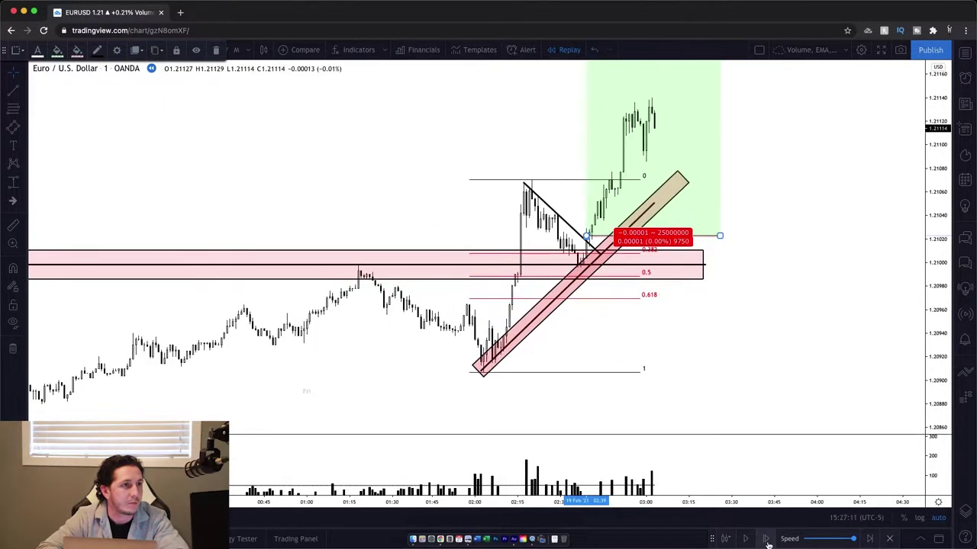
left_click(766, 540)
left_click(766, 540)
left_click(766, 540)
left_click(766, 540)
left_click(766, 540)
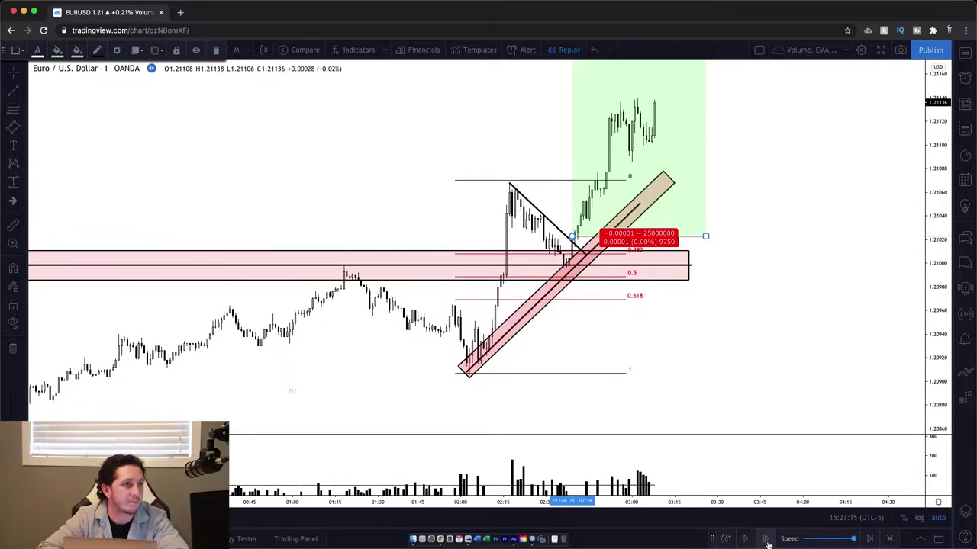
Draw a rectangle around the recent consolidation, from about 1.21137 down to 1.21095, extending past the latest candle.
left_click(27, 124)
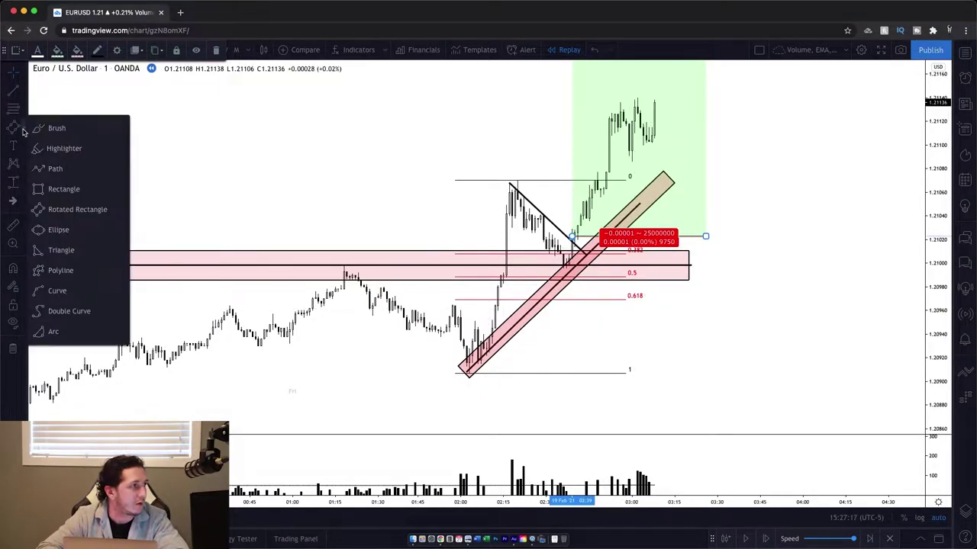
left_click(61, 188)
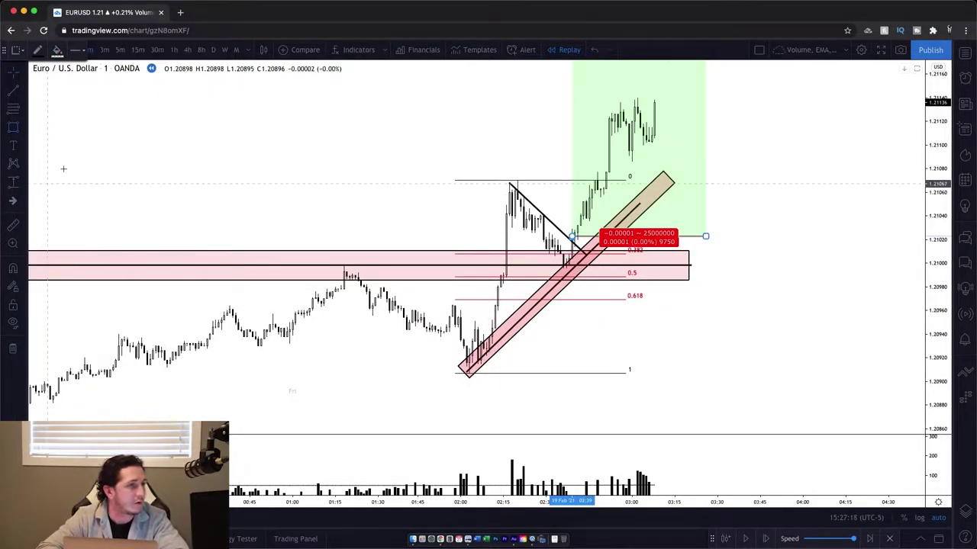
left_click(600, 101)
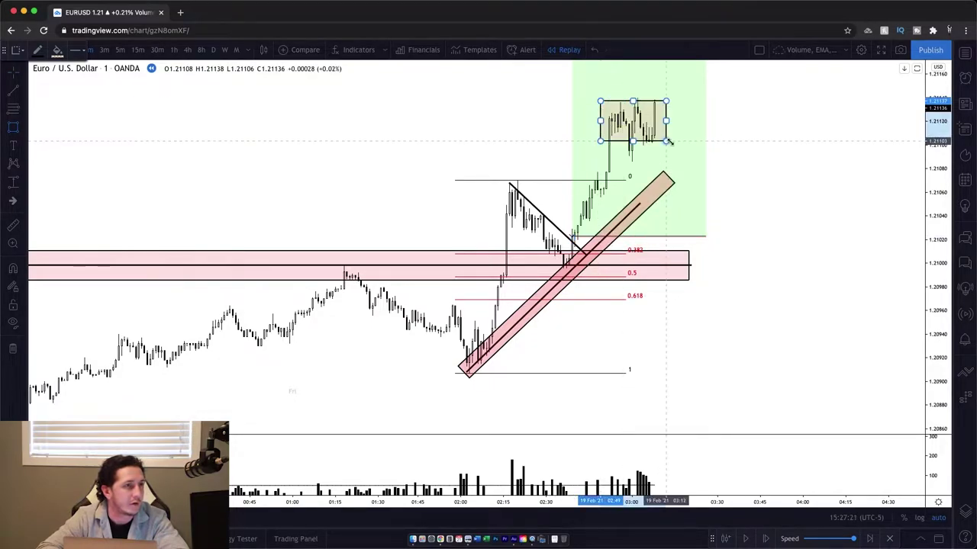
left_click(726, 155)
left_click_drag(725, 154, 728, 151)
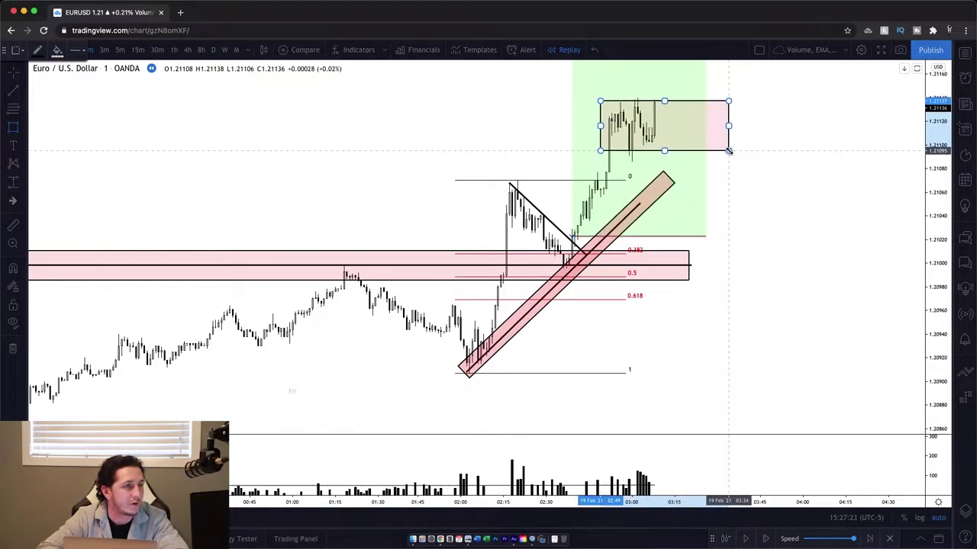
Try the long position with a target 0.00090 above entry and a stop 0.00060 below it.
left_click(707, 150)
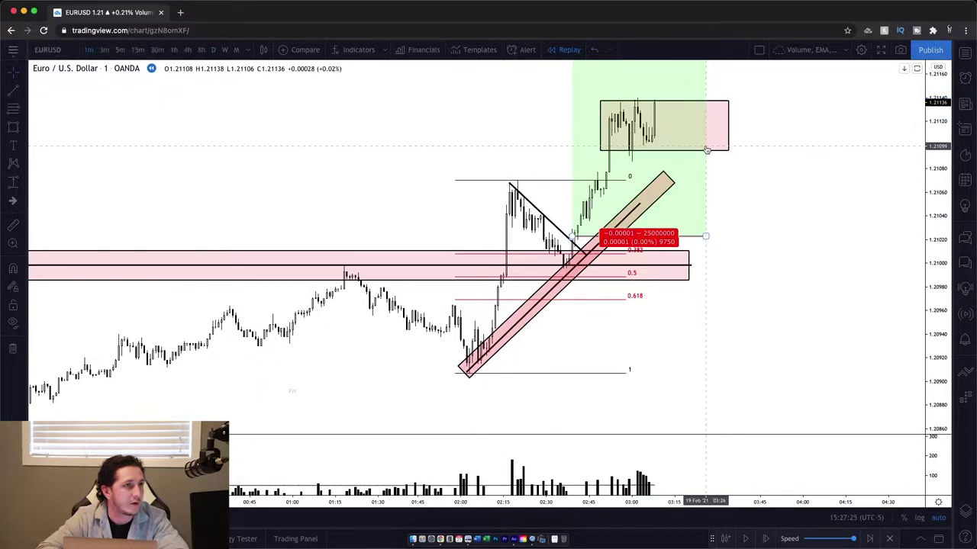
mouse_move(941, 103)
left_mouse_down()
mouse_move(942, 141)
mouse_move(936, 130)
left_mouse_up()
left_click(572, 79)
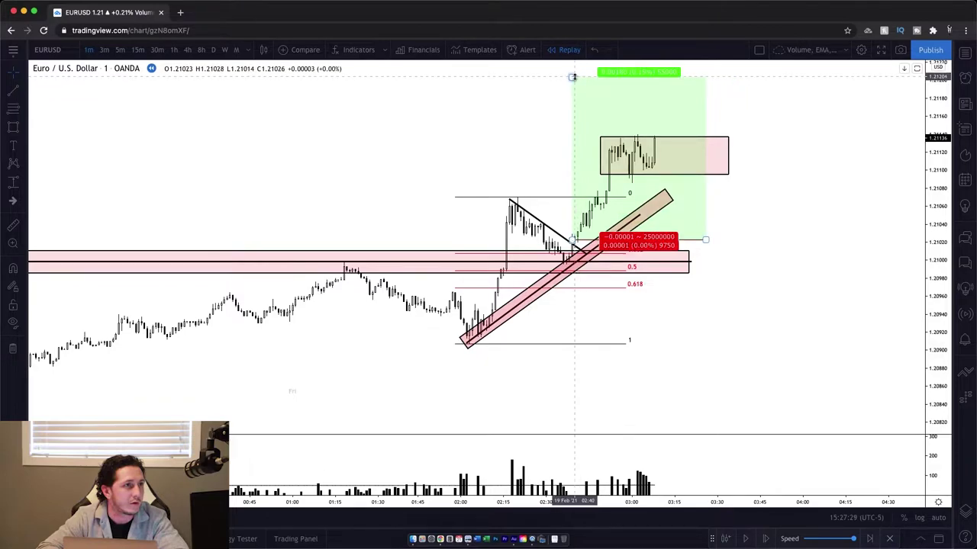
left_click_drag(572, 77, 573, 154)
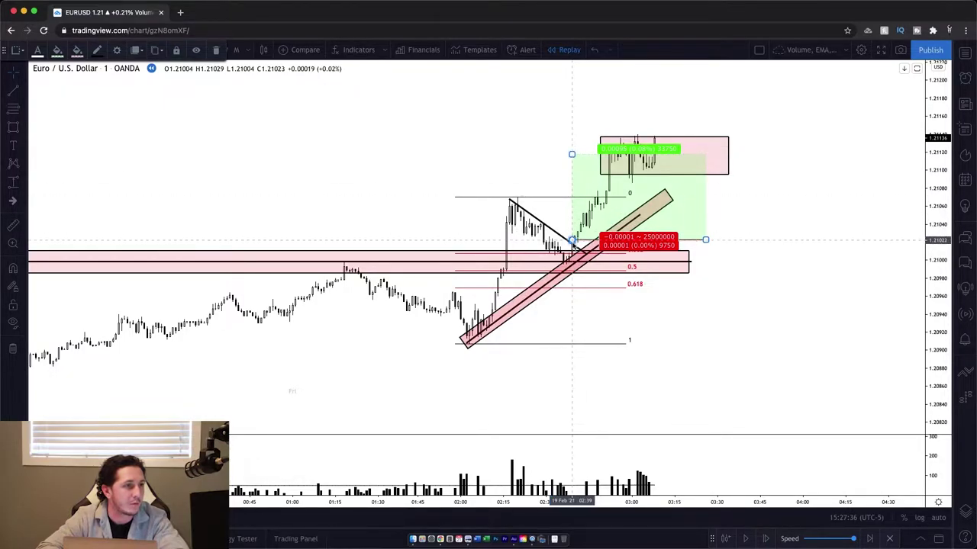
left_click_drag(572, 241, 572, 293)
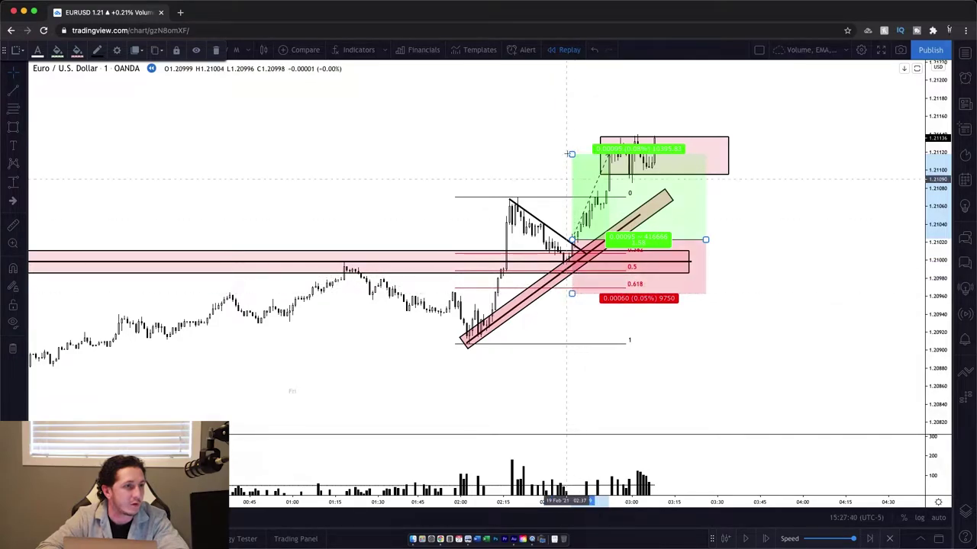
left_click_drag(570, 155, 570, 159)
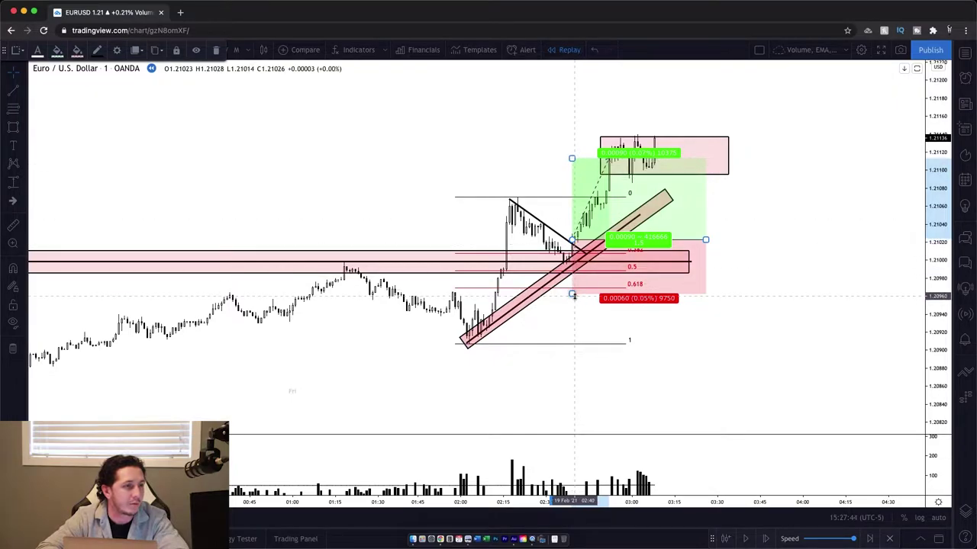
Return the long position's stop to break-even and its target to 0.00180 above entry.
left_click_drag(572, 293, 572, 241)
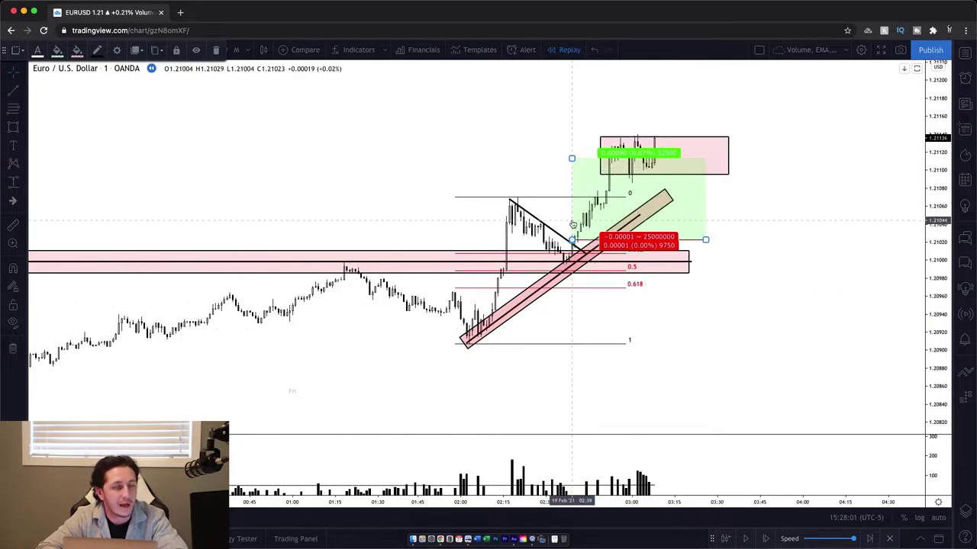
left_click_drag(572, 158, 571, 77)
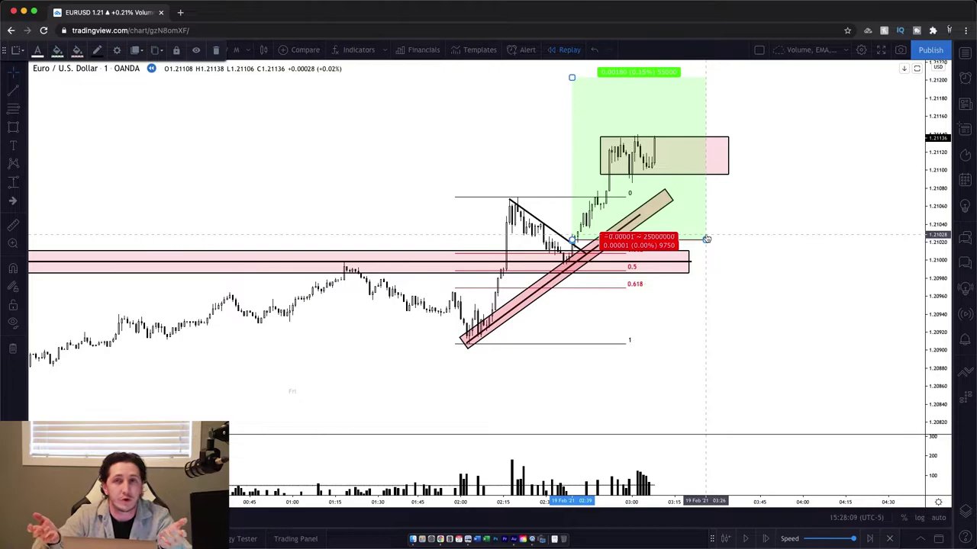
Shorten the long position so that it ends just past the latest candle.
left_click_drag(706, 239, 705, 241)
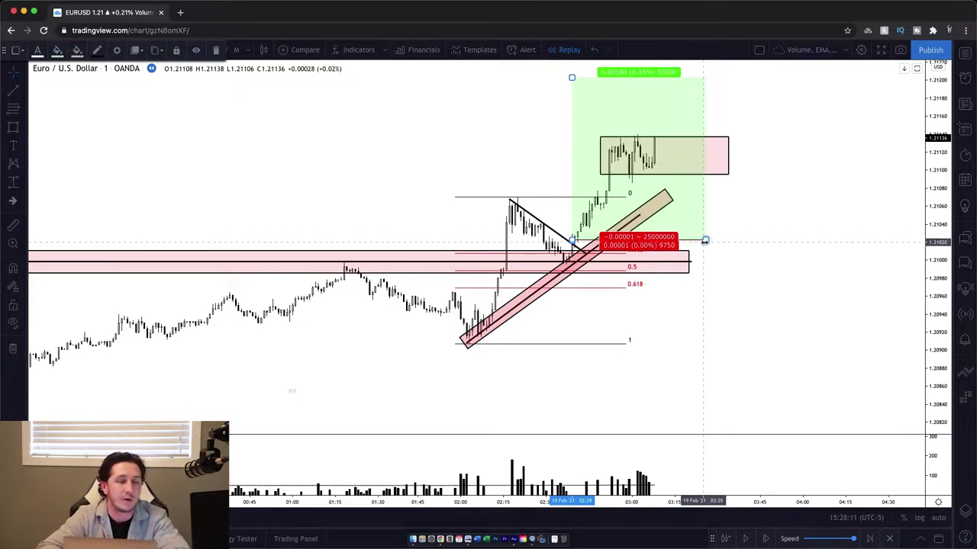
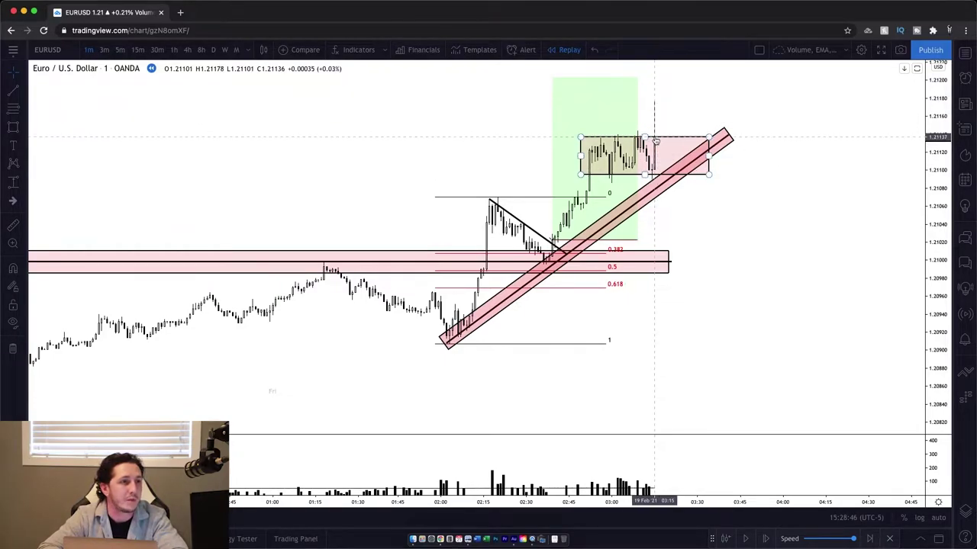
left_click(612, 98)
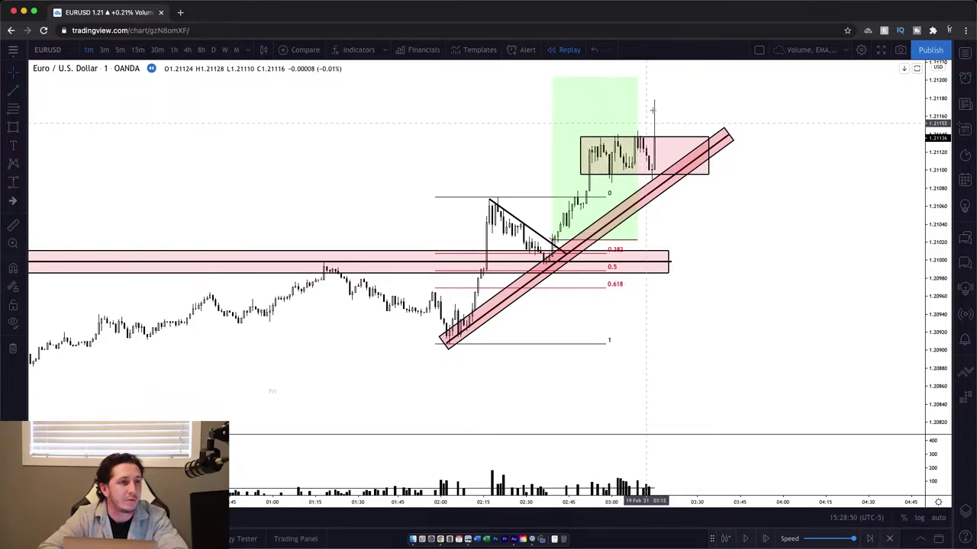
left_click(689, 166)
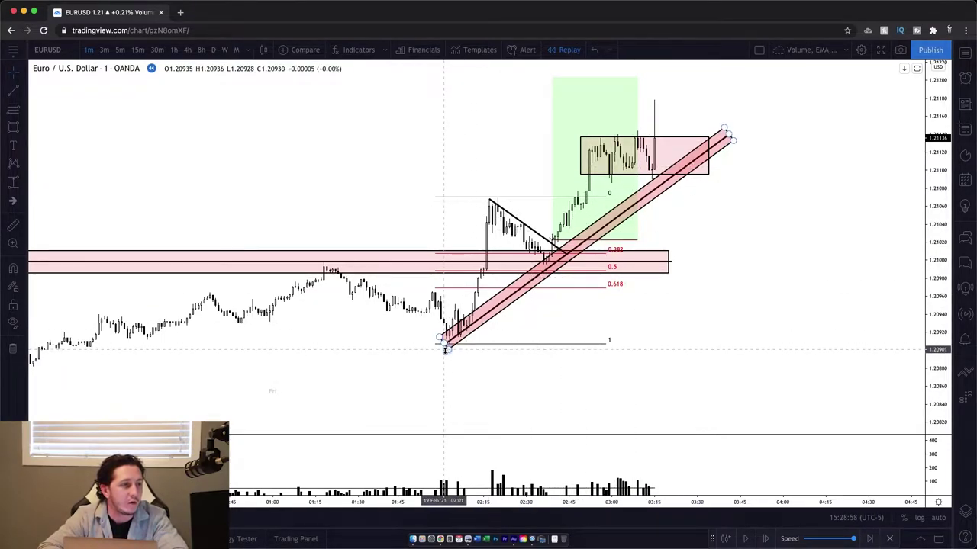
left_click(560, 274)
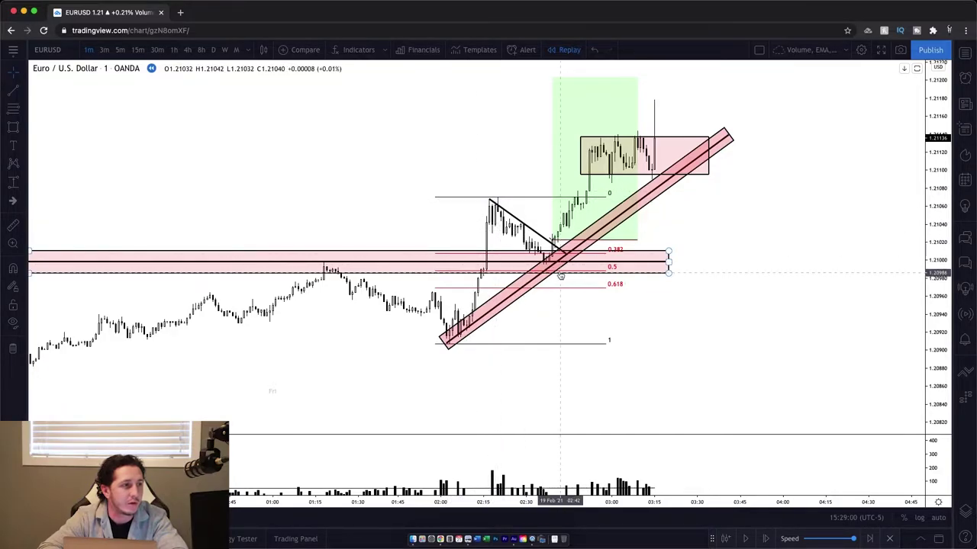
Review the horizontal zone back to its earlier price peaks and advance the replay by three candles.
scroll(321, 266, "down", 4)
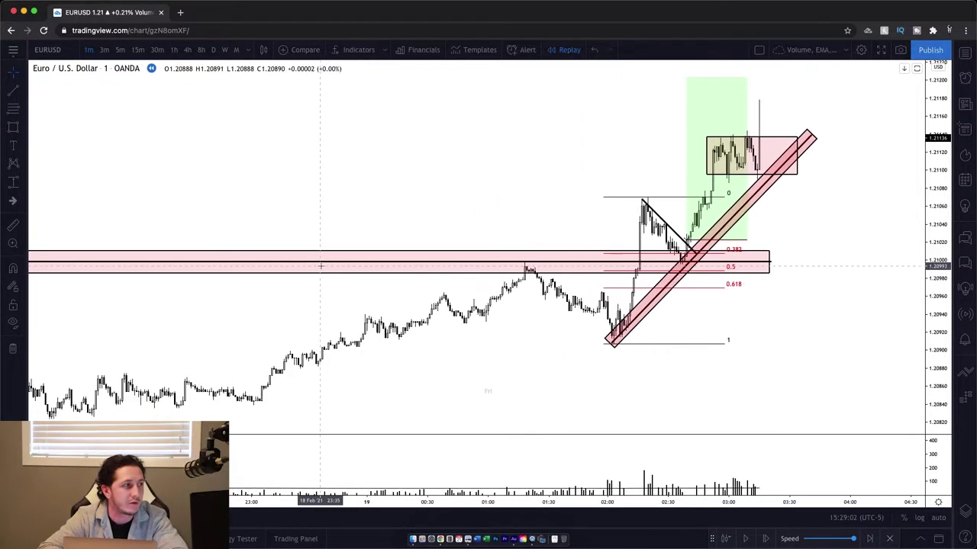
scroll(321, 266, "down", 2)
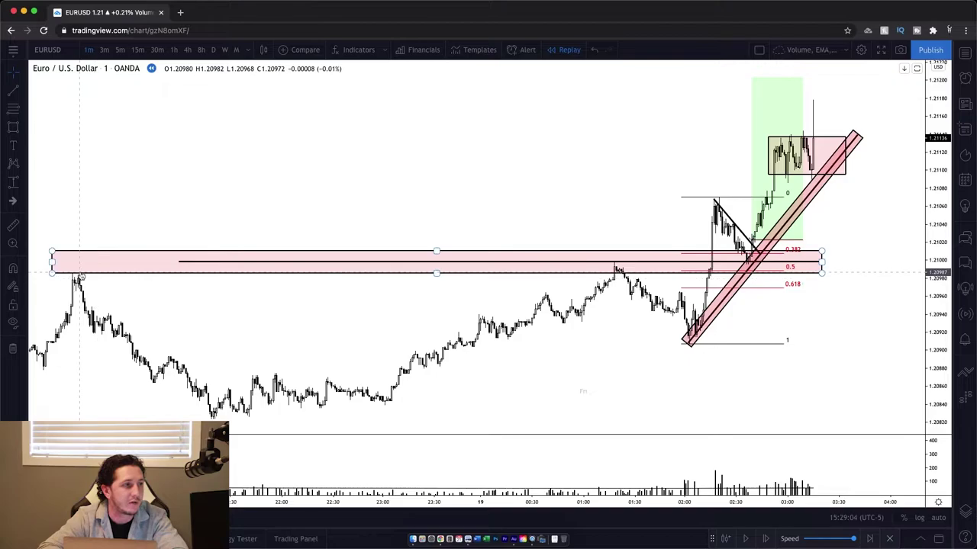
scroll(229, 259, "up", 5)
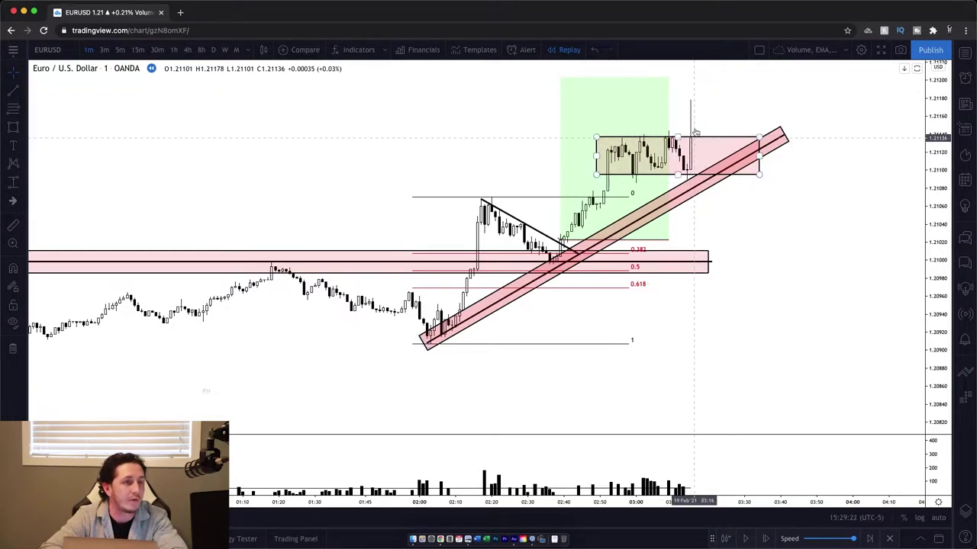
left_click(769, 542)
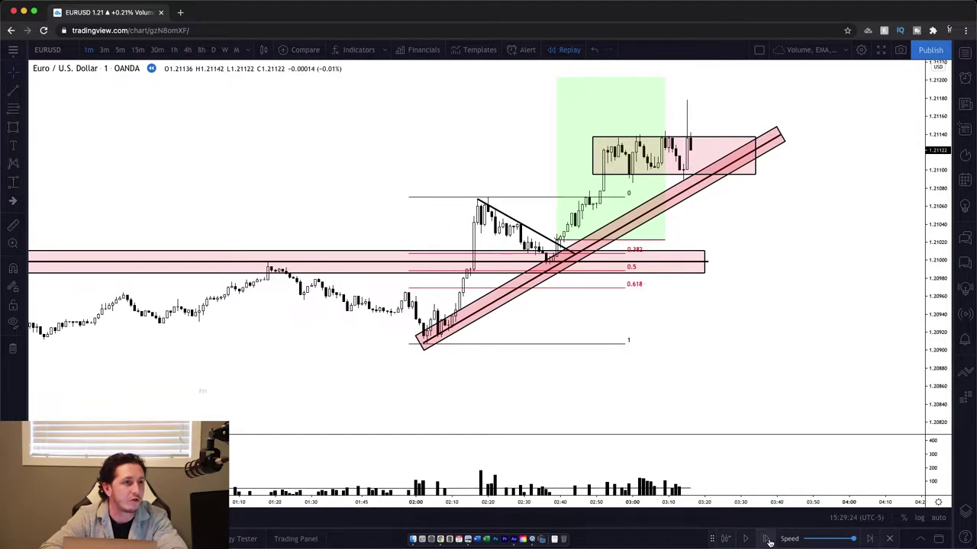
left_click(769, 542)
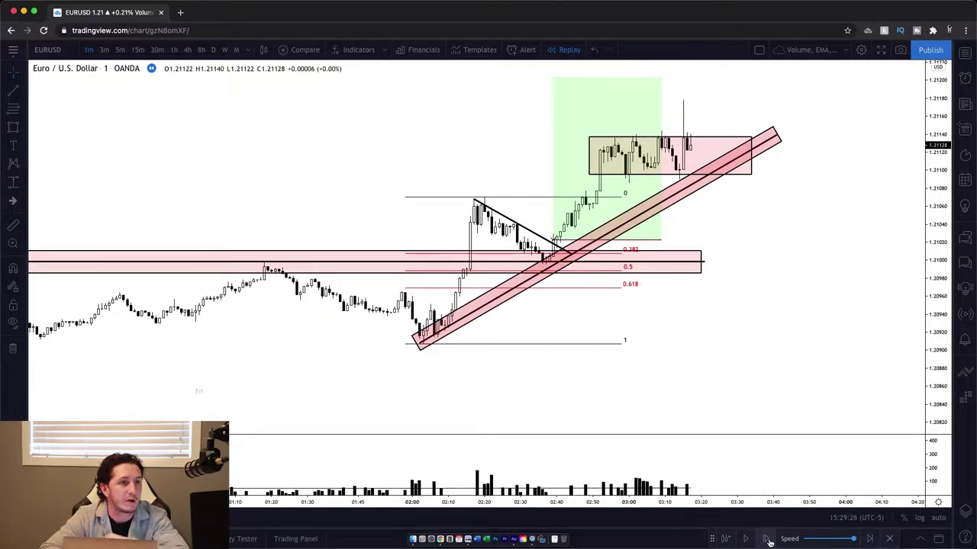
left_click(769, 541)
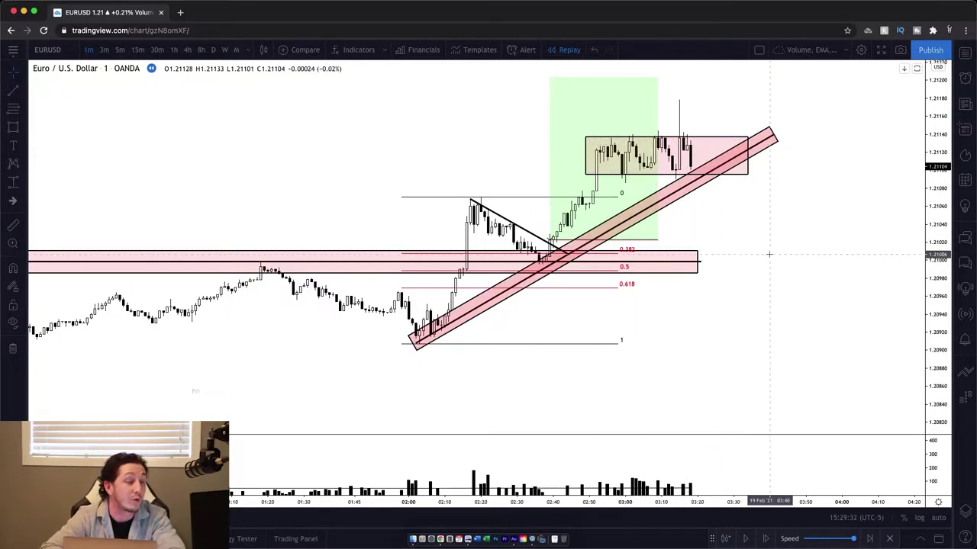
Shorten the horizontal zone rectangle and its centre line so that both end at about 02:54.
left_click(696, 262)
left_click_drag(697, 261, 603, 262)
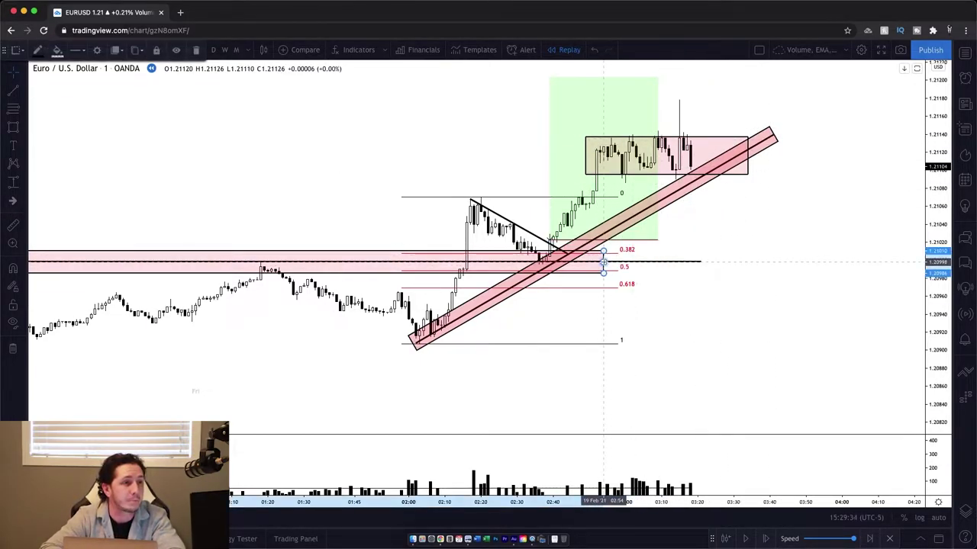
left_click(700, 261)
left_click_drag(699, 262, 602, 261)
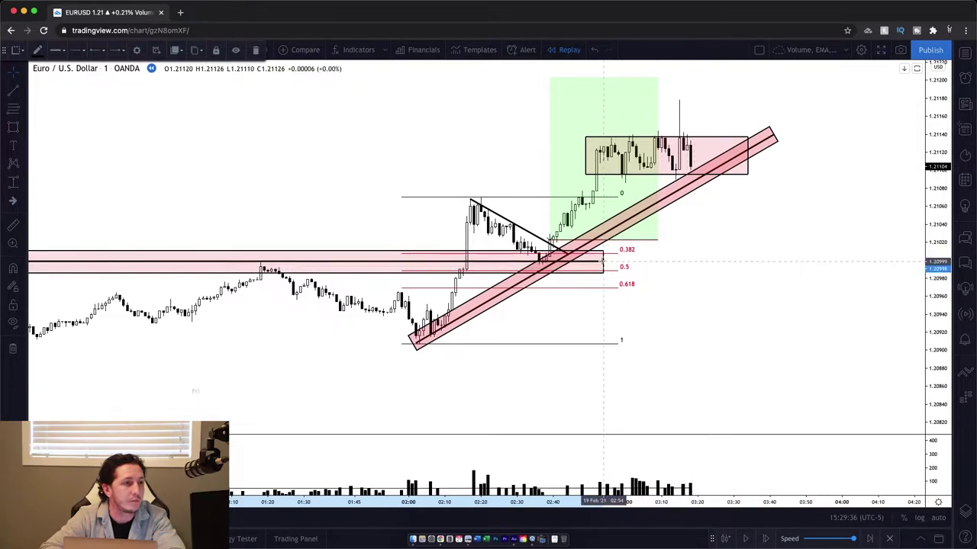
left_click(669, 260)
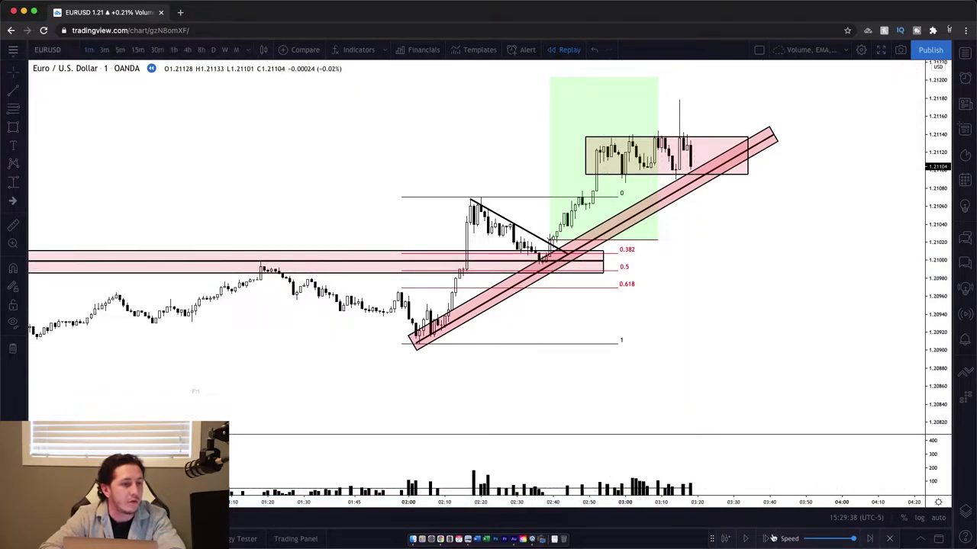
Advance the replay eight candles to the 03:26 candle.
left_click(767, 540)
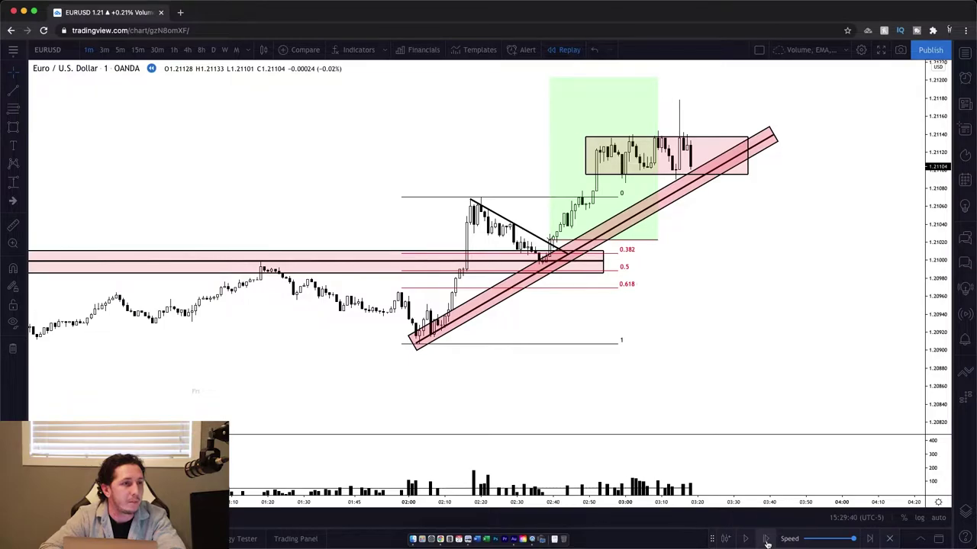
left_click(766, 540)
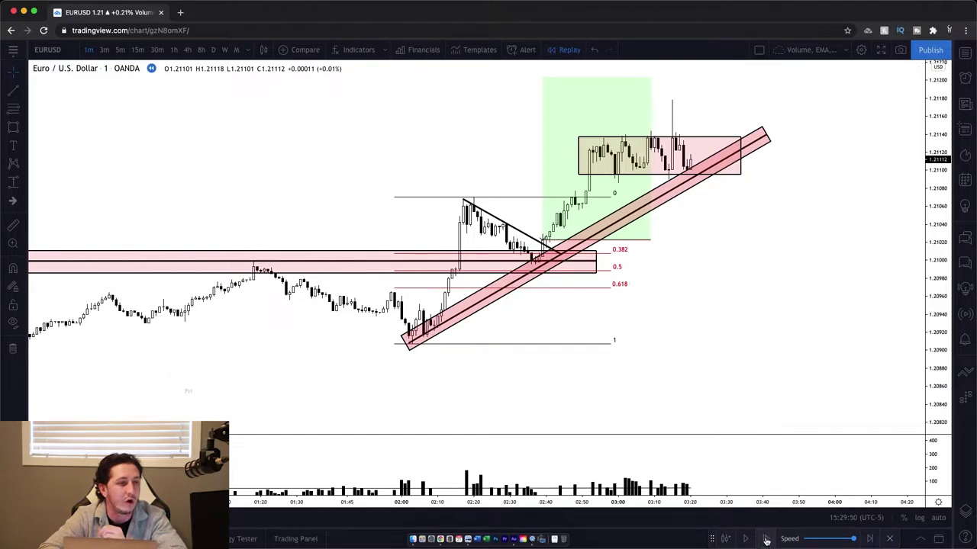
left_click(766, 540)
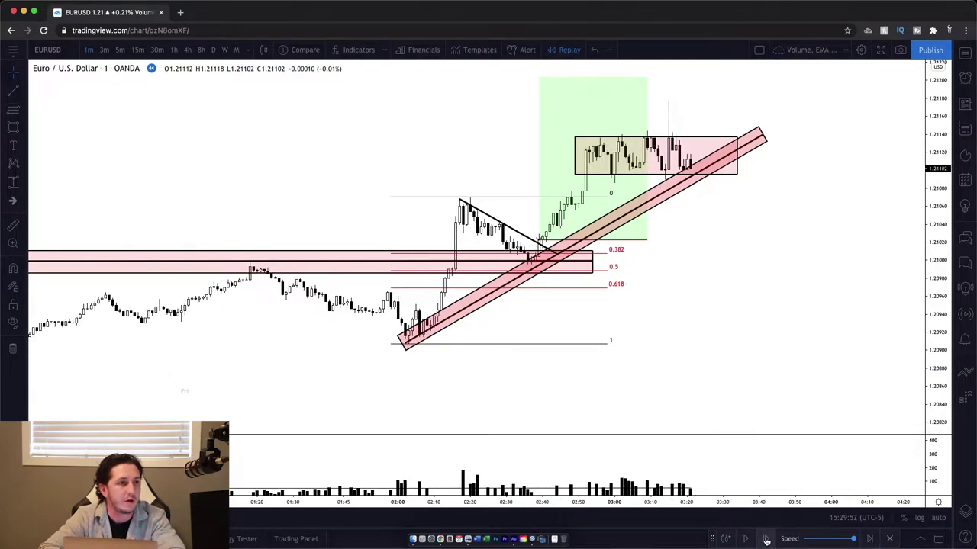
left_click(766, 540)
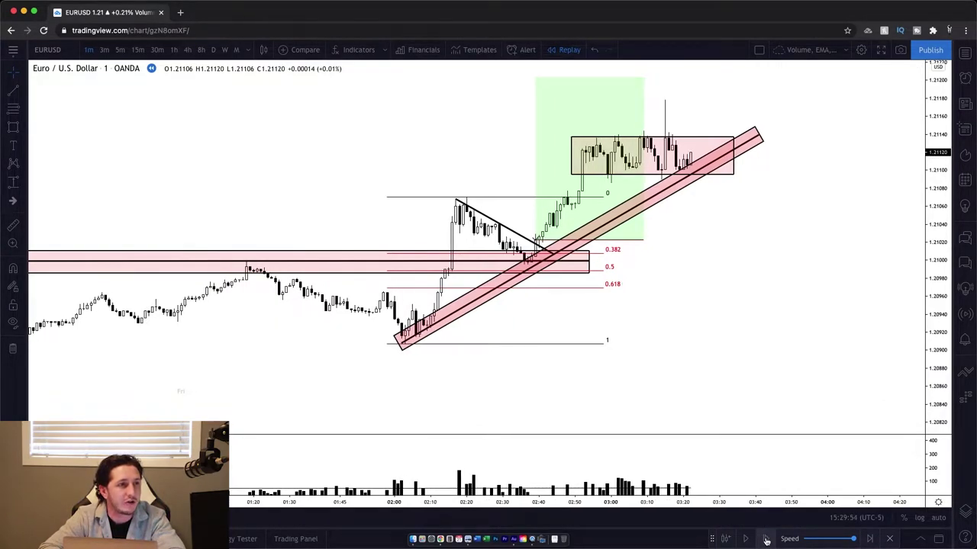
left_click(766, 540)
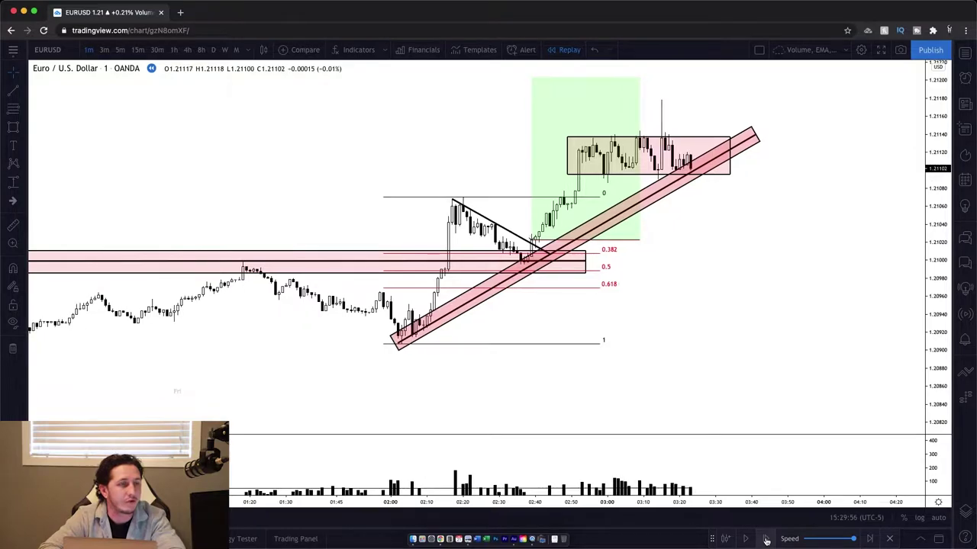
left_click(766, 540)
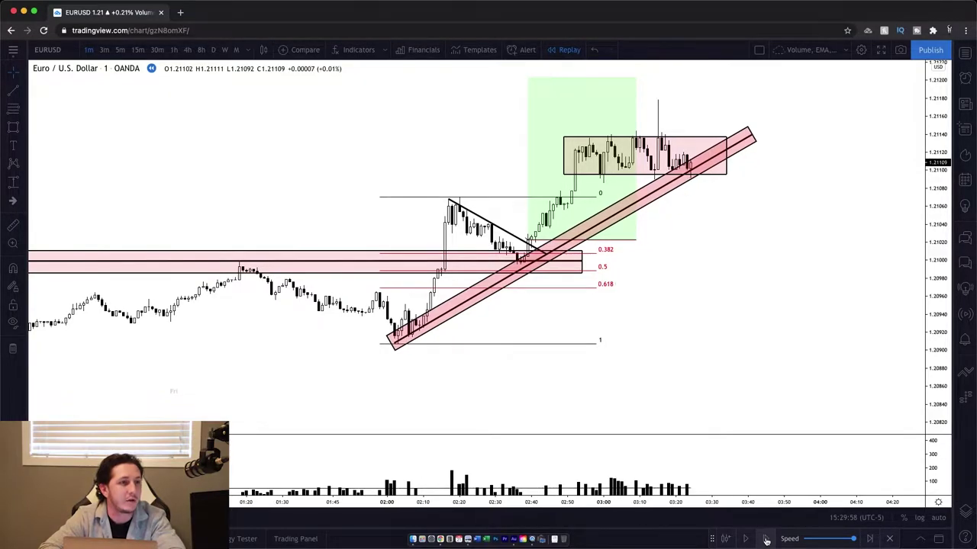
left_click(766, 540)
left_click(766, 540)
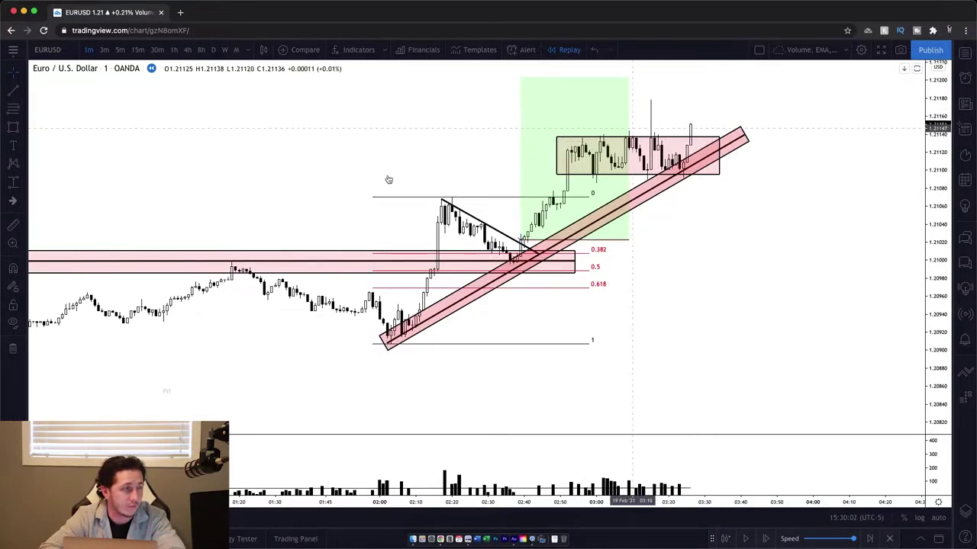
Place a long position at 1.21151 on the latest candle with its stop at 1.21091 and its profit level at 180 ticks.
left_click(26, 188)
left_click(54, 183)
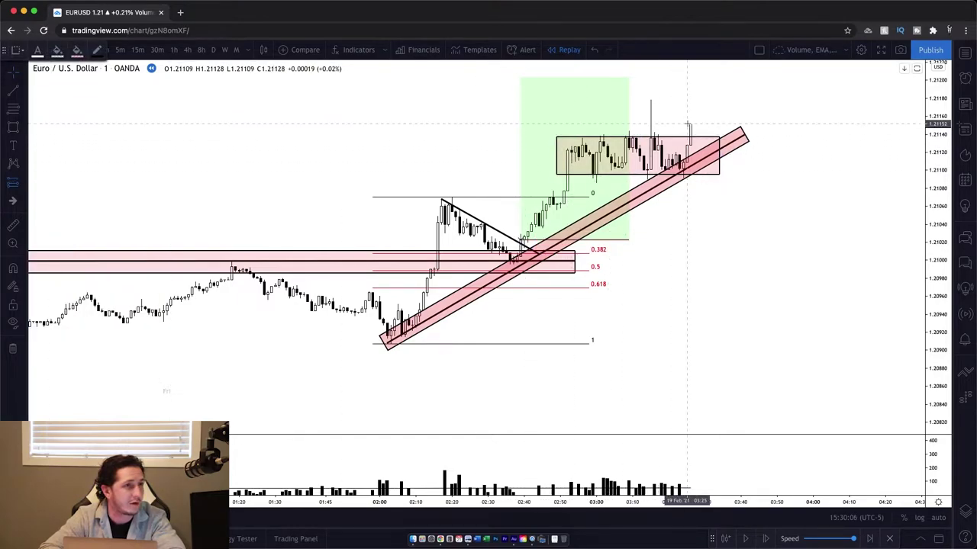
left_click_drag(690, 124, 690, 177)
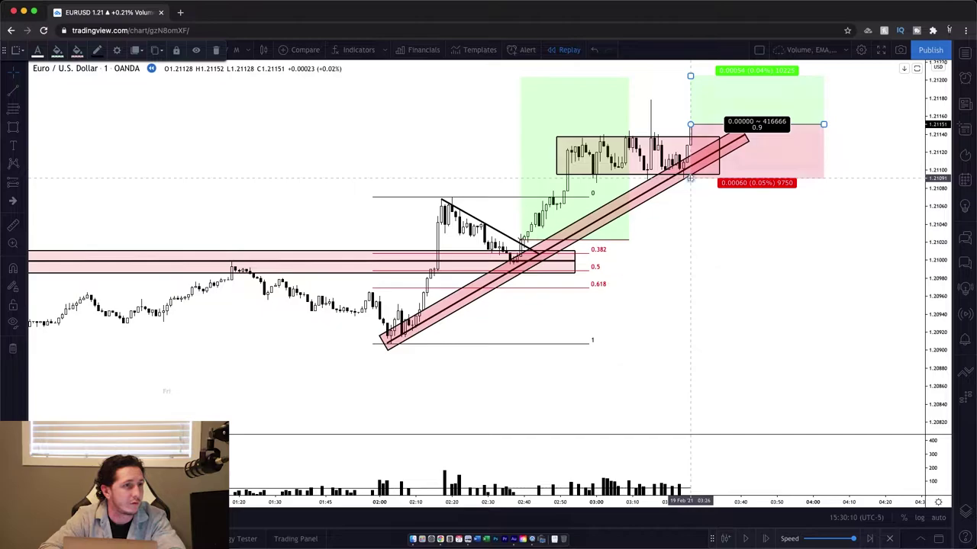
double_click(782, 169)
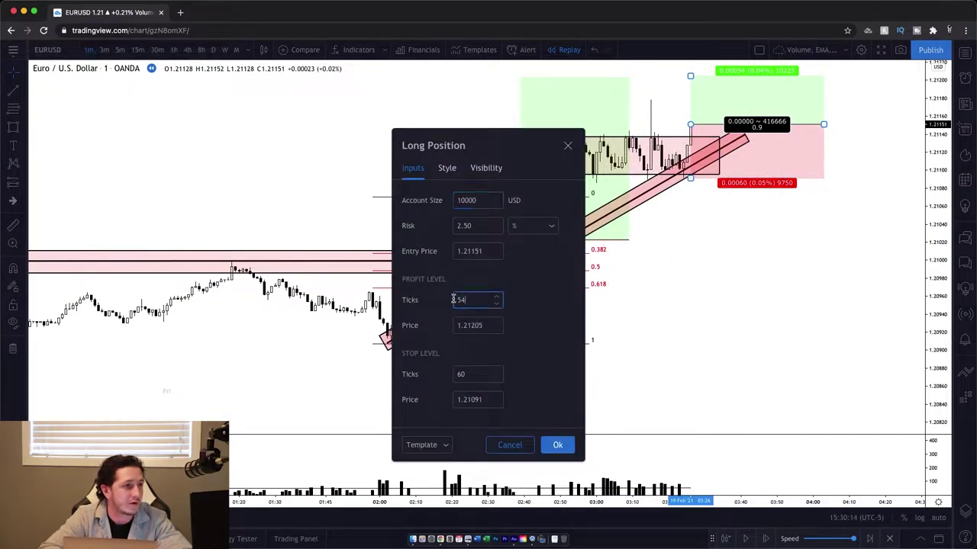
type("18")
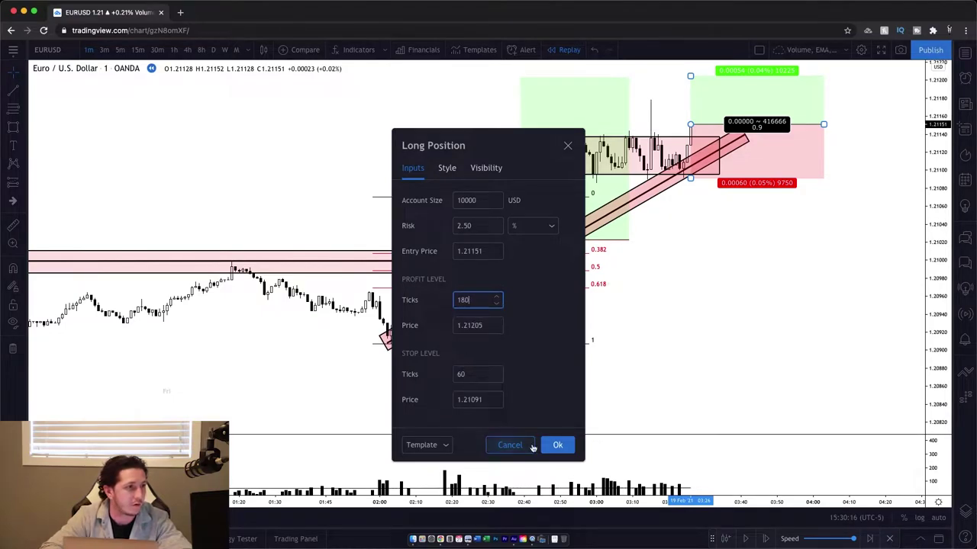
type("0")
left_click(558, 445)
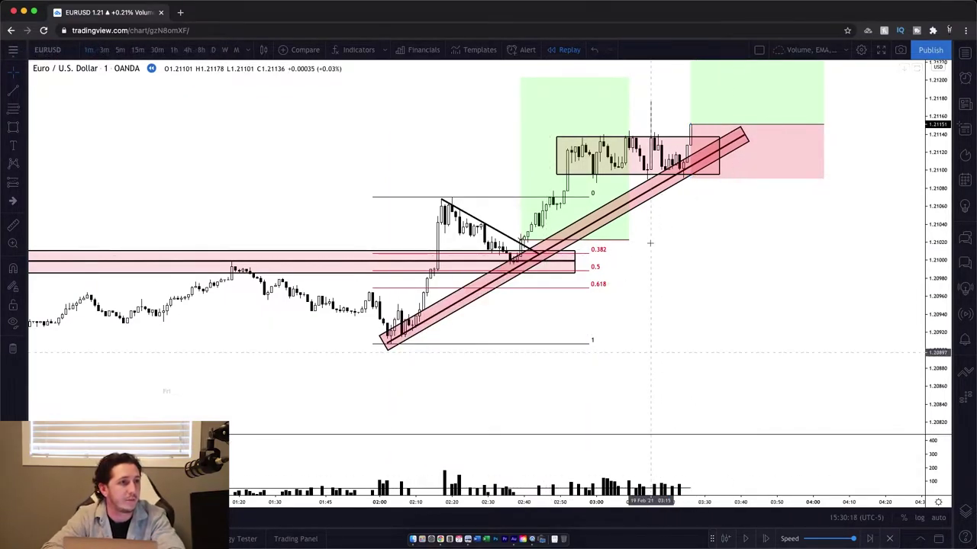
Advance the replay five candles beyond the new long position's entry.
left_click(768, 540)
left_click(768, 540)
left_click(767, 540)
left_click(768, 541)
left_click(767, 540)
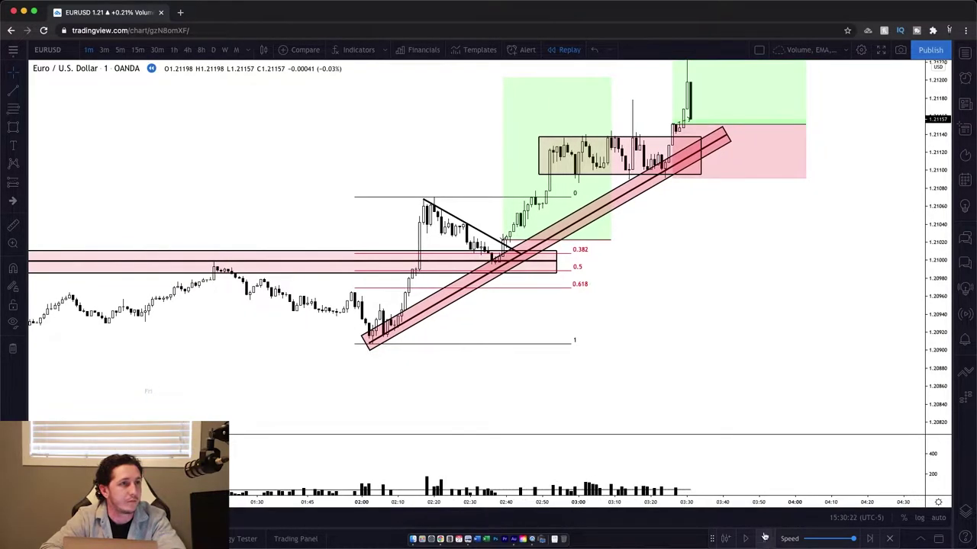
Extend the first long position to about 03:30, near the latest candle.
left_click(610, 239)
left_click_drag(611, 239, 685, 229)
left_click(737, 208)
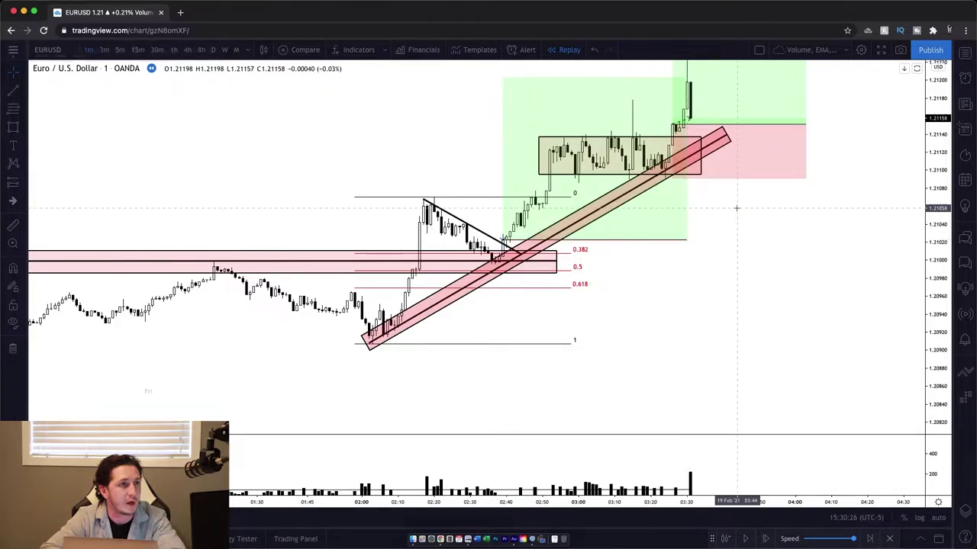
Restore automatic price scaling and advance the replay to the 03:47 candle.
double_click(938, 240)
left_click(766, 539)
left_click(766, 540)
left_click(766, 539)
left_click(766, 539)
left_click(766, 539)
left_click(766, 539)
left_click(766, 540)
left_click(766, 539)
left_click(766, 540)
left_click(766, 539)
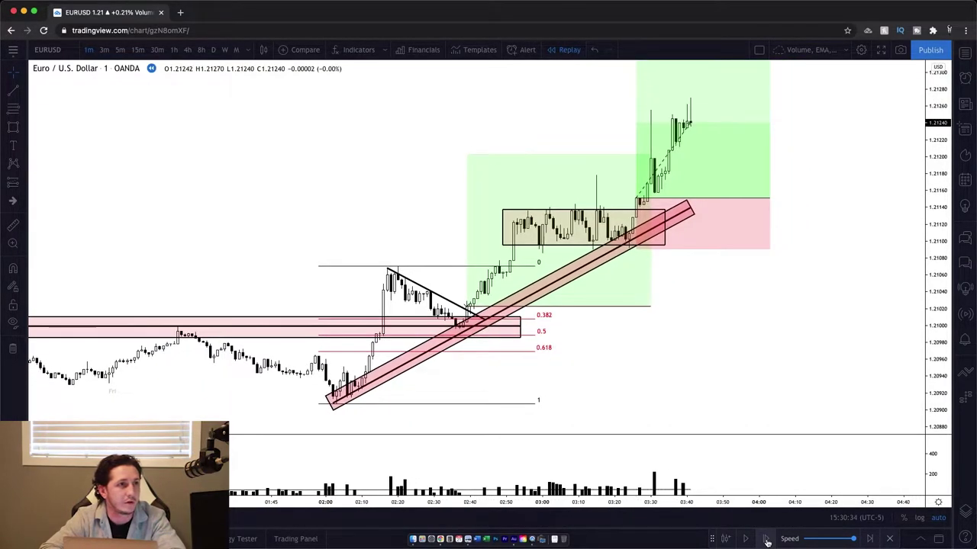
left_click(766, 539)
left_click(766, 540)
left_click(766, 539)
left_click(766, 539)
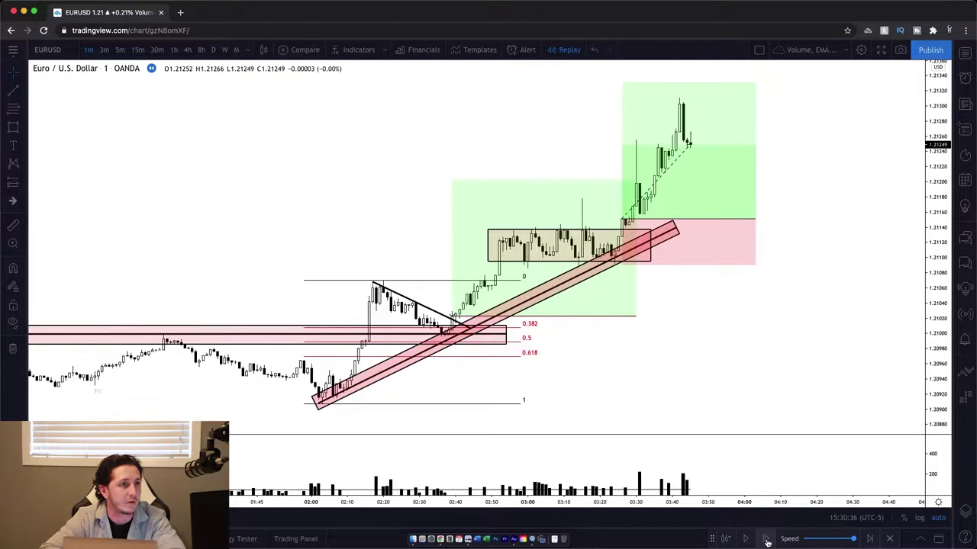
left_click(766, 539)
left_click(766, 539)
left_click(766, 540)
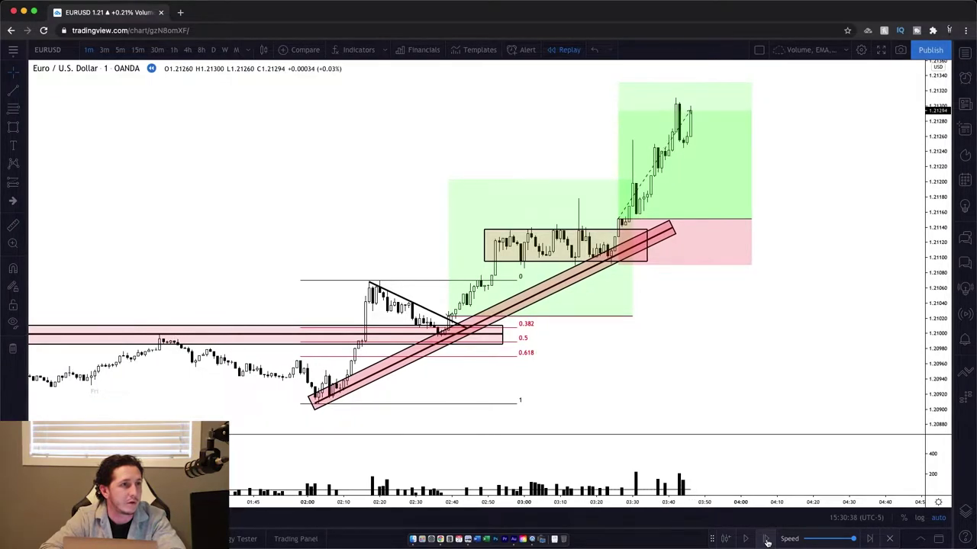
left_click(766, 539)
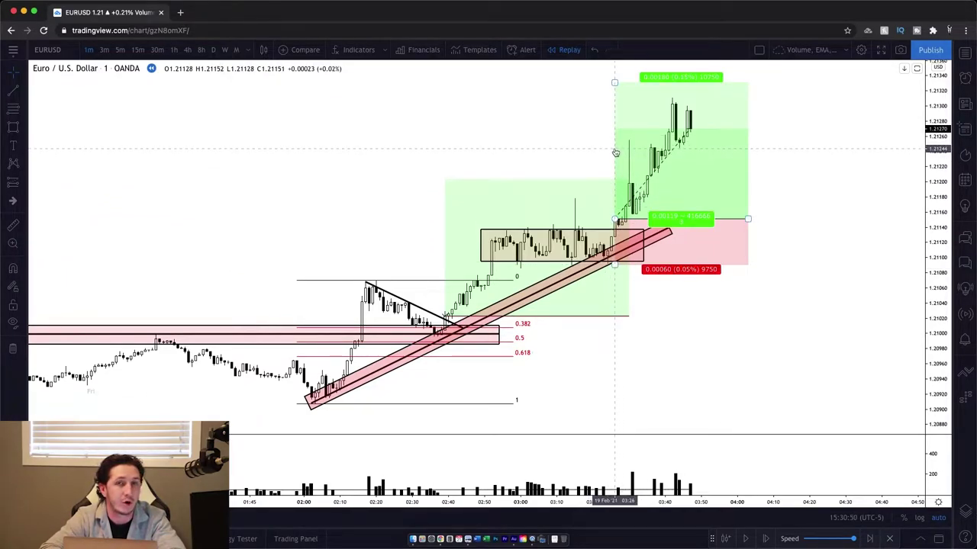
Raise the second long position's stop to break-even at its entry and advance the replay ten candles.
left_click_drag(614, 263, 614, 220)
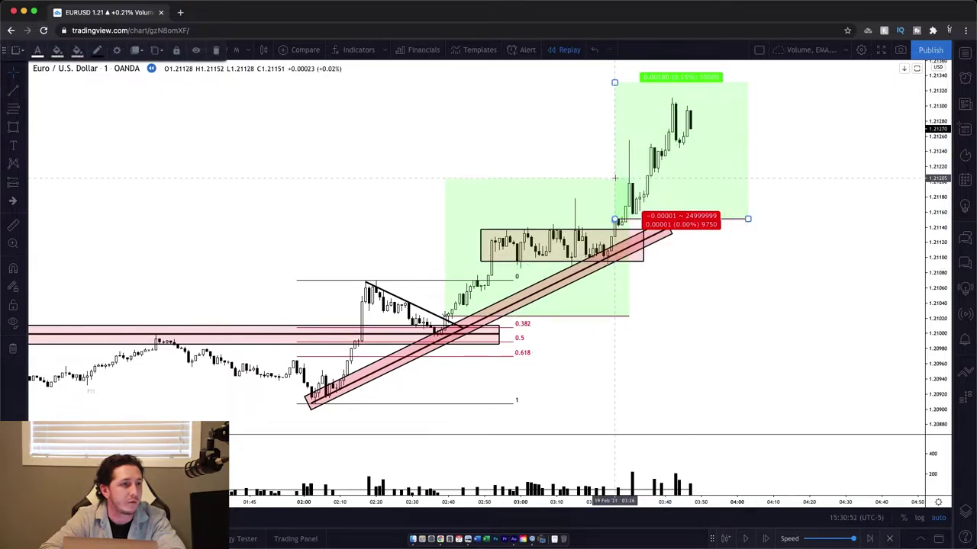
left_click(877, 353)
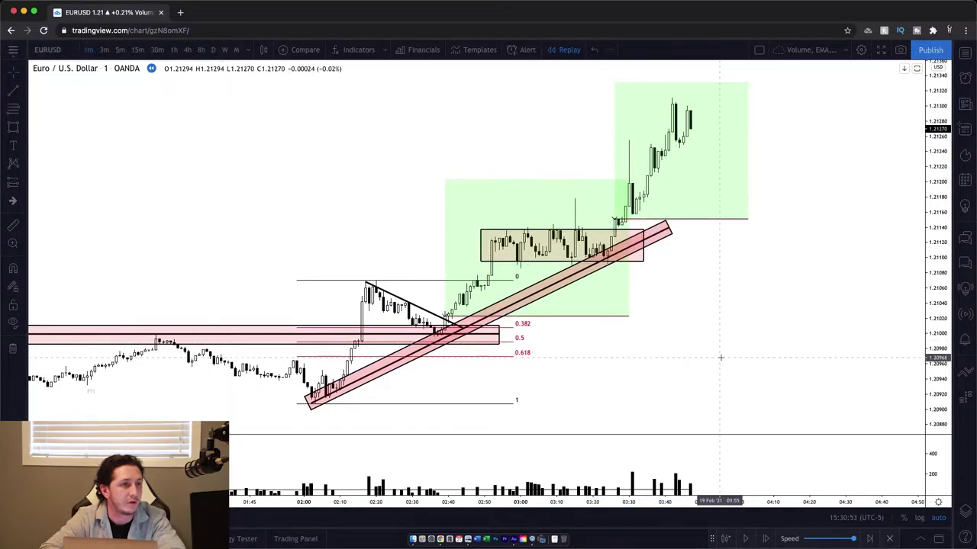
left_click(767, 540)
left_click(767, 541)
left_click(767, 541)
left_click(767, 540)
left_click(767, 540)
left_click(767, 540)
left_click(766, 540)
left_click(766, 541)
left_click(767, 540)
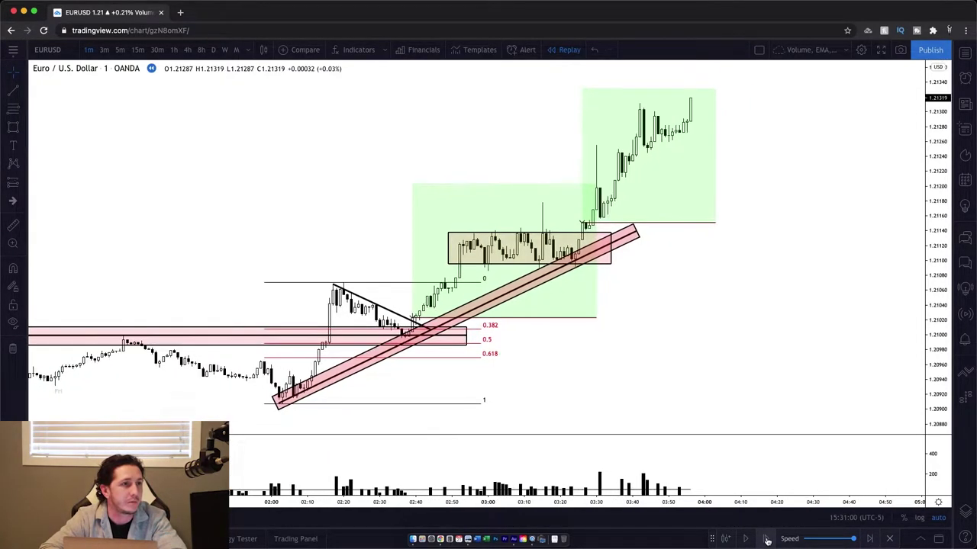
left_click(767, 540)
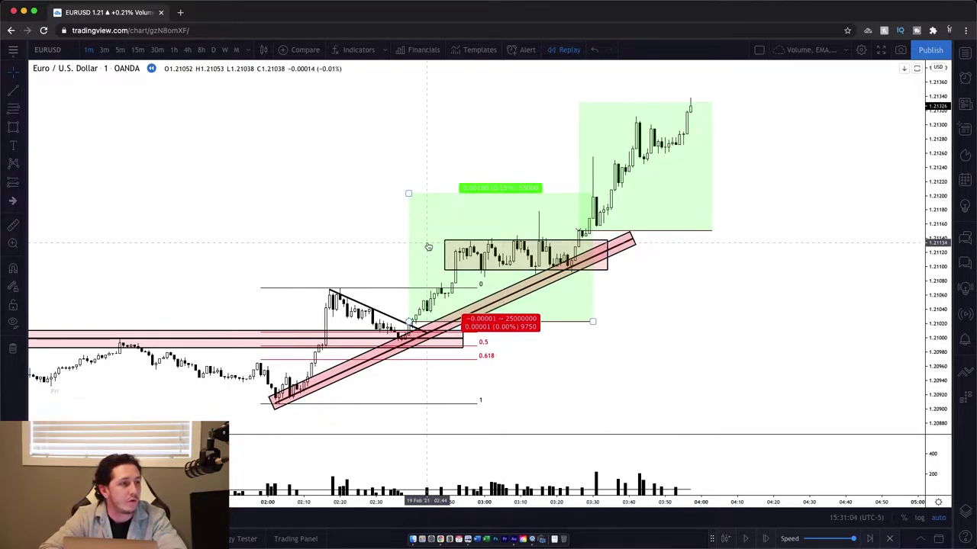
Measure the date and price range from the first entry candle at 02:39 to 04:03, from 1.21056 down to 1.20979.
left_click(17, 187)
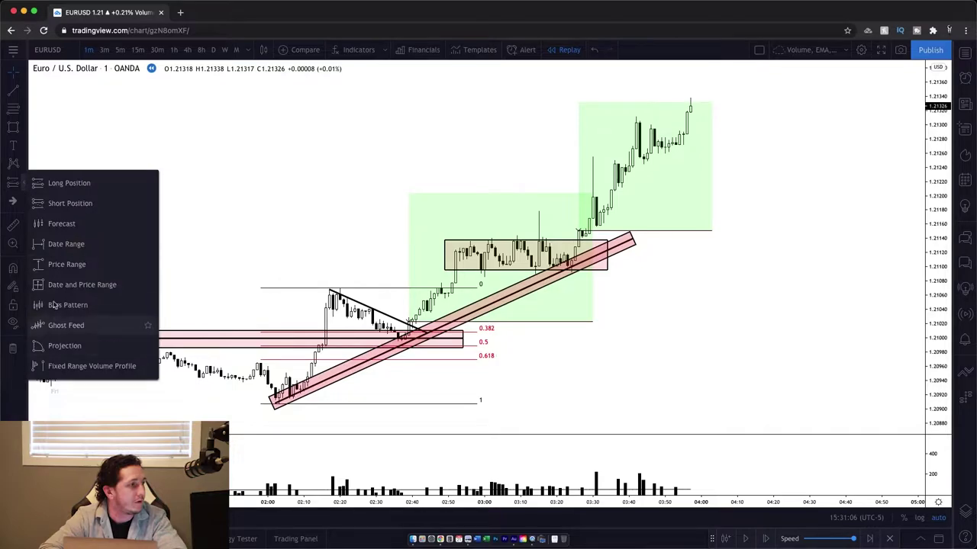
left_click(91, 285)
left_click(406, 294)
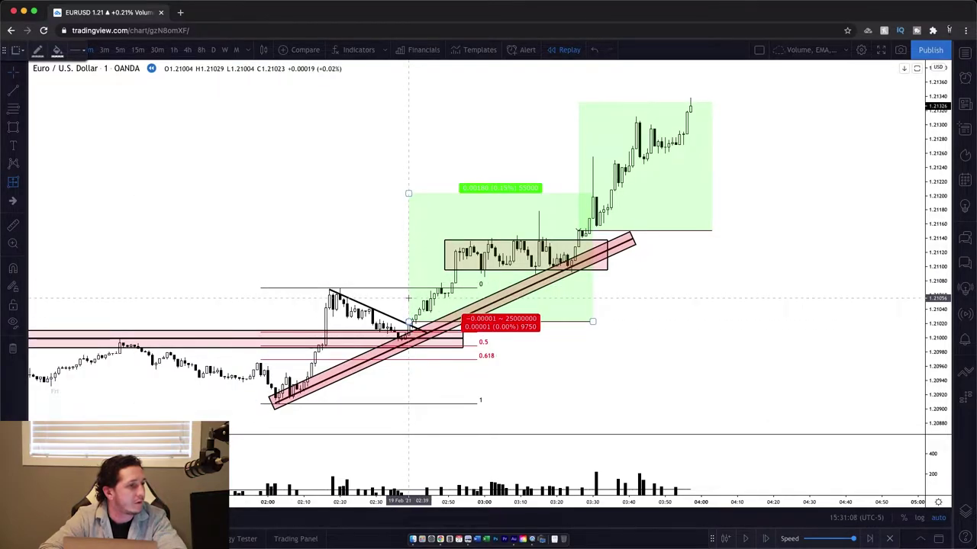
left_click(408, 298)
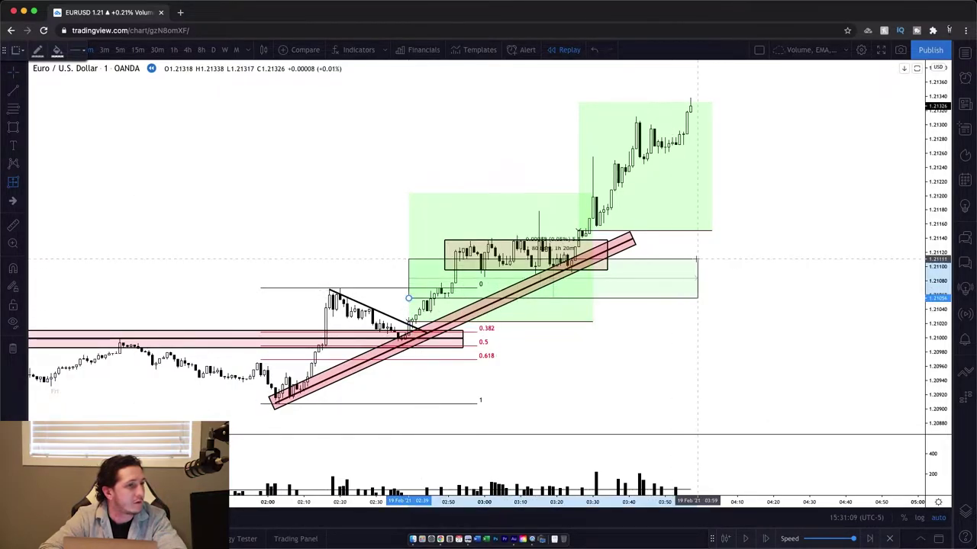
left_click(712, 352)
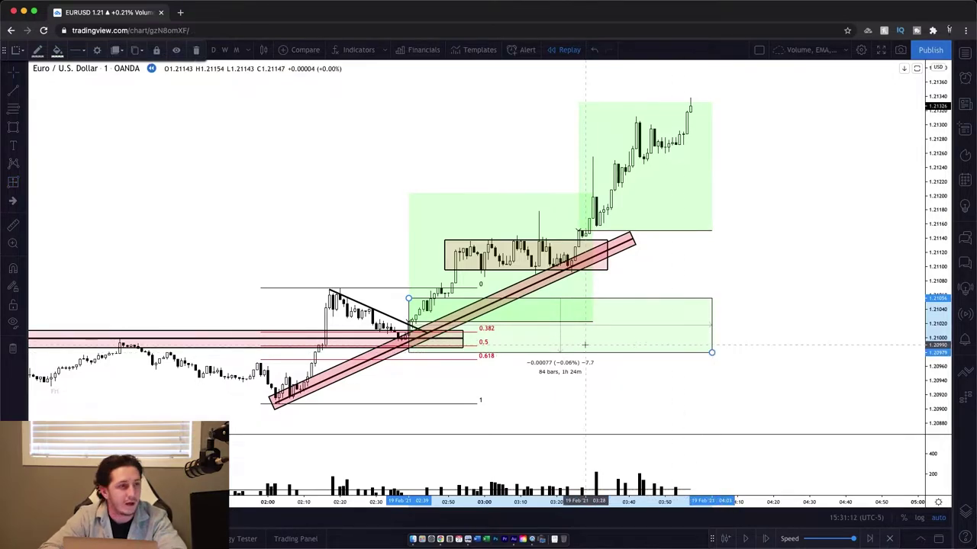
Remove the date and price range measurement and advance the replay to the 04:16 candle.
left_click(585, 344)
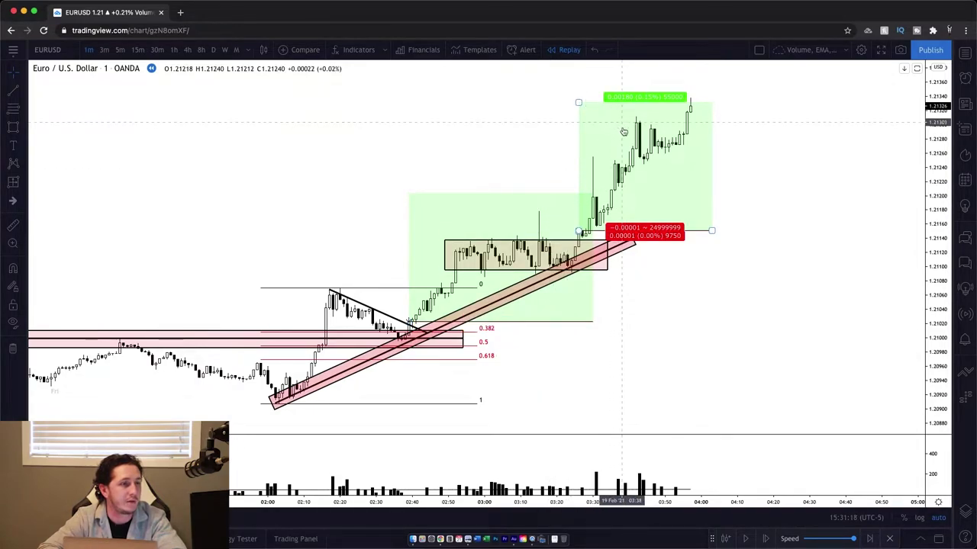
left_click(767, 539)
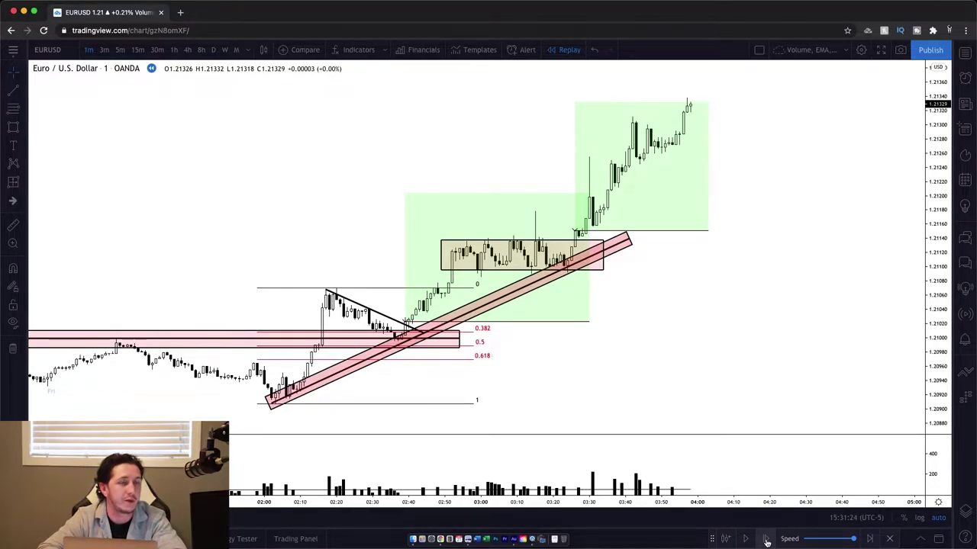
left_click(767, 539)
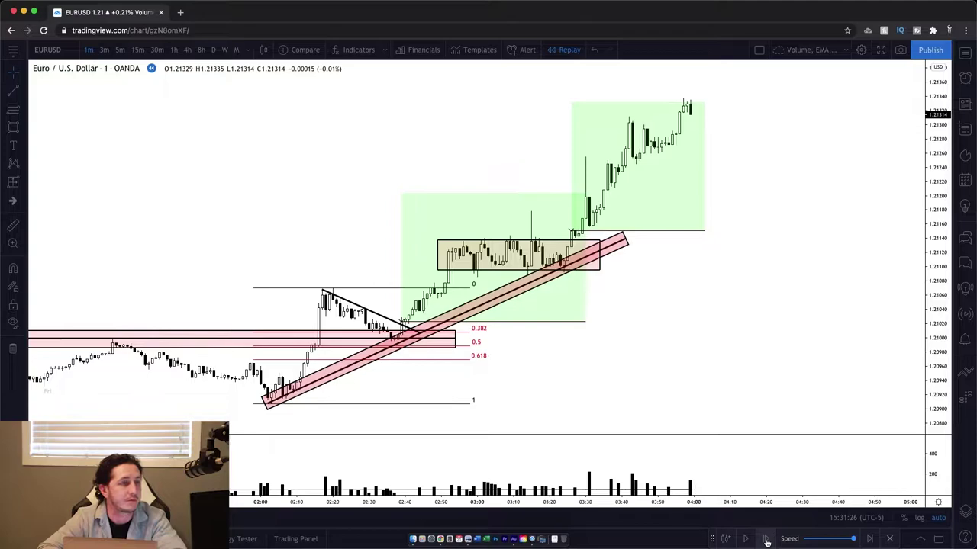
left_click(767, 539)
left_click(767, 539)
left_click(767, 539)
left_click(767, 539)
left_click(766, 539)
left_click(766, 540)
left_click(767, 539)
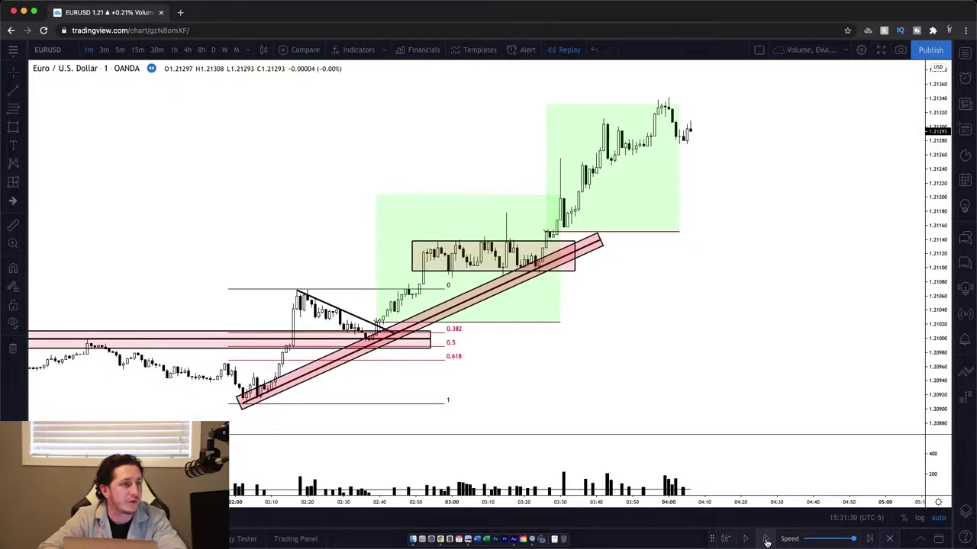
left_click(767, 539)
left_click(766, 539)
left_click(767, 540)
left_click(767, 539)
left_click(766, 539)
left_click(767, 539)
left_click(767, 539)
left_click(767, 539)
left_click(767, 539)
left_click(767, 539)
left_click(767, 540)
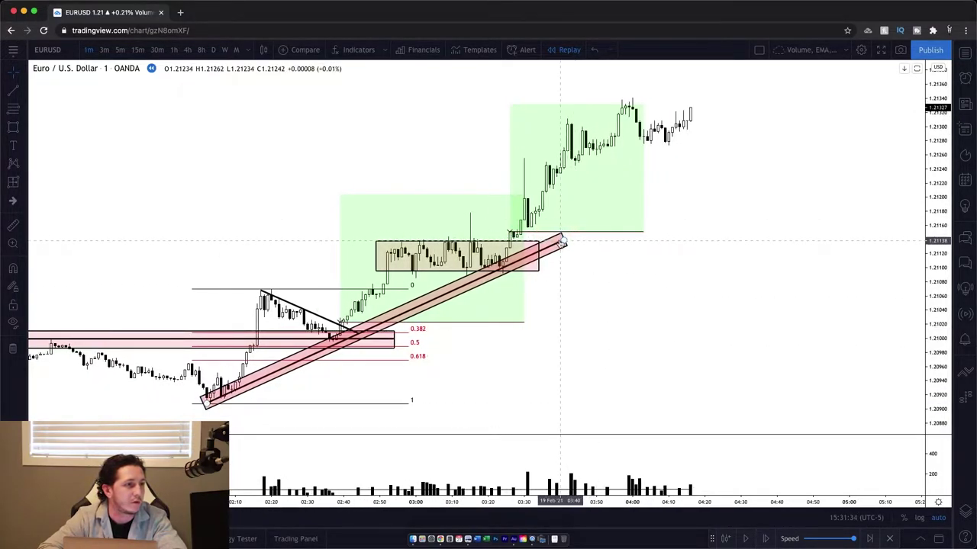
Extend the rising trend zone and the trend line inside it to about 04:43 at 1.21284.
mouse_move(563, 242)
left_mouse_down()
mouse_move(755, 142)
mouse_move(790, 143)
left_mouse_up()
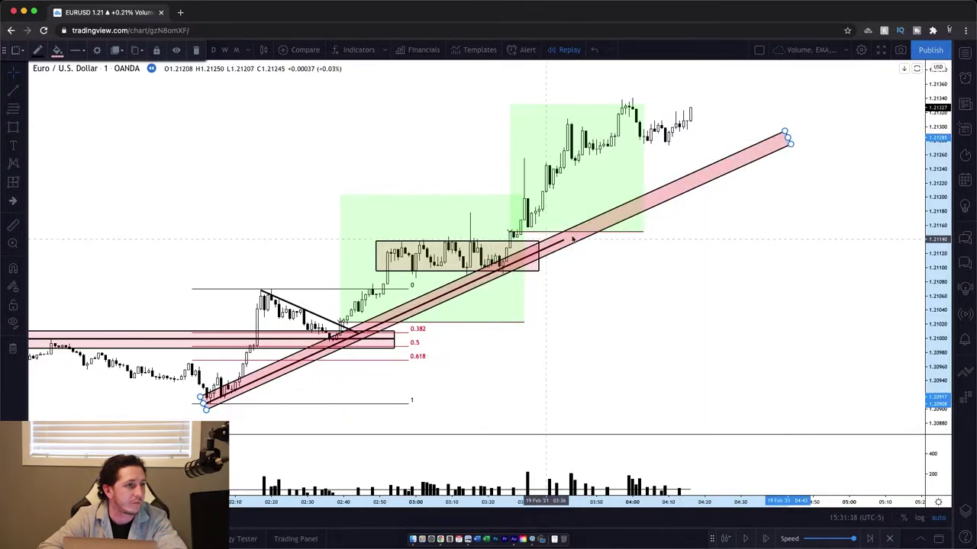
left_click(629, 218)
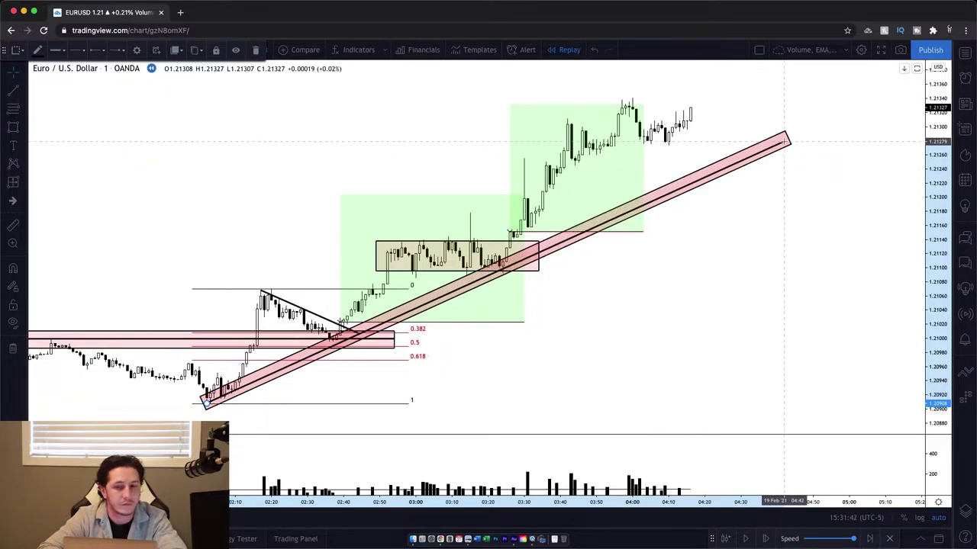
left_click(786, 141)
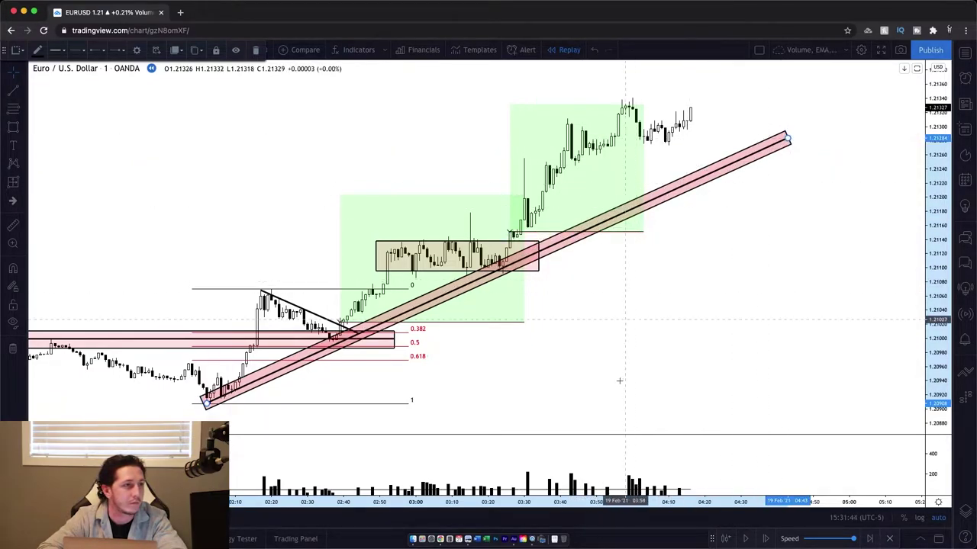
Advance the replay candle by candle to 04:52, keeping the extended trend line in view.
left_click(763, 540)
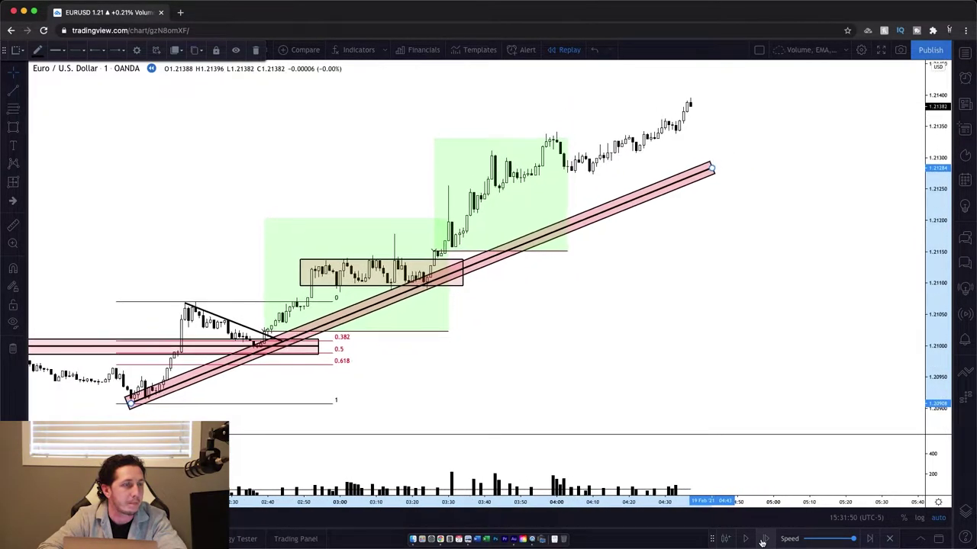
left_click(763, 539)
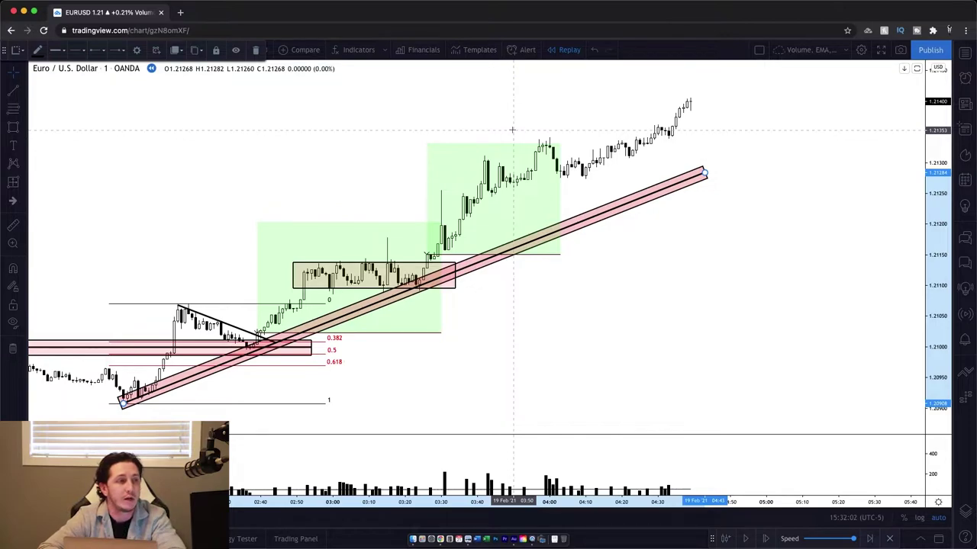
left_click(522, 154)
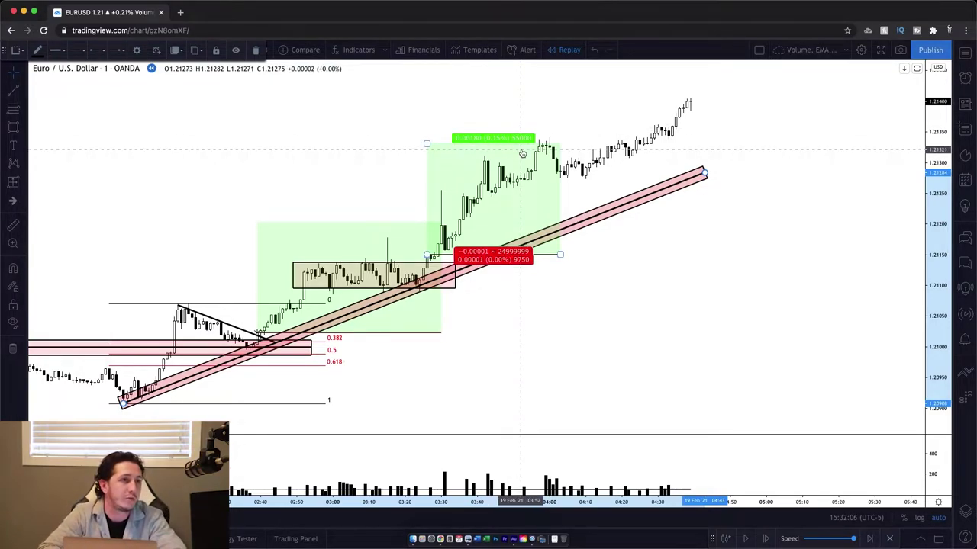
left_click(522, 153)
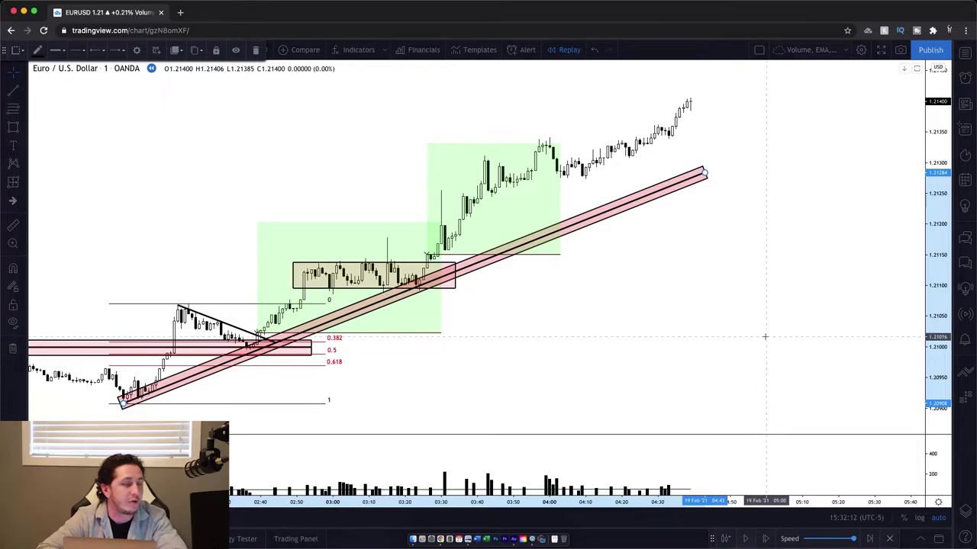
left_click(766, 540)
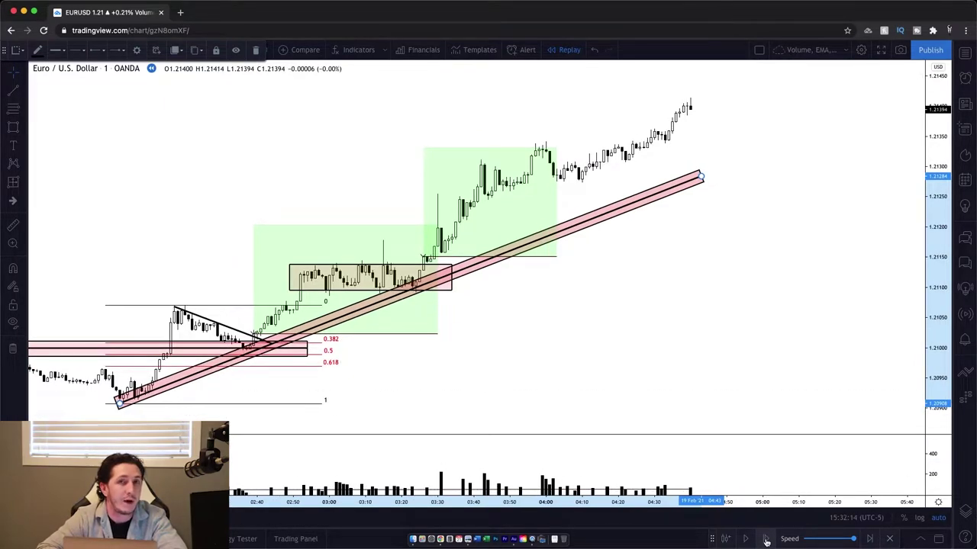
left_click(766, 540)
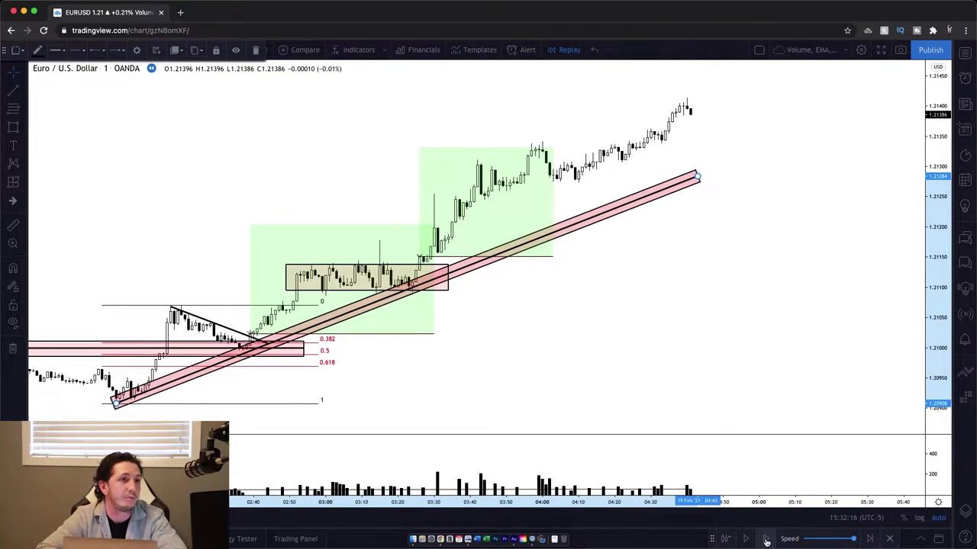
left_click(766, 539)
left_click(766, 540)
left_click(766, 539)
left_click(766, 539)
left_click(766, 540)
left_click(766, 539)
left_click(765, 539)
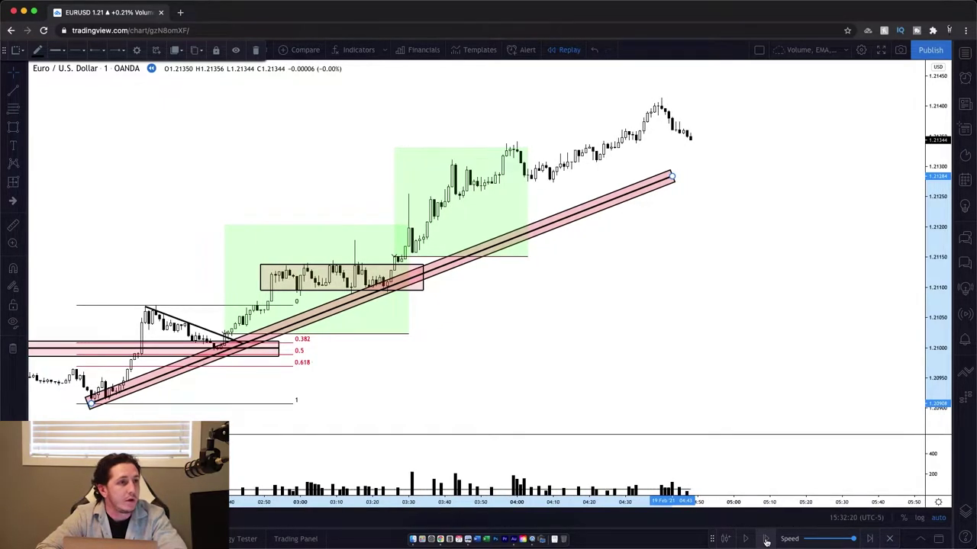
left_click(766, 539)
left_click(766, 540)
left_click(766, 539)
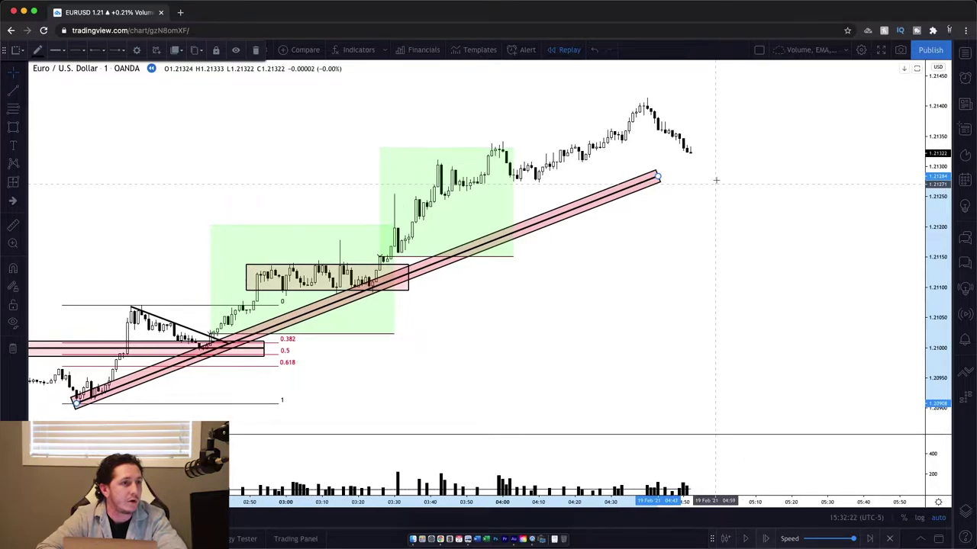
Extend the rising trend zone and its trend line to about 05:03 and advance the replay to the 05:00 candle.
left_click_drag(658, 175, 729, 145)
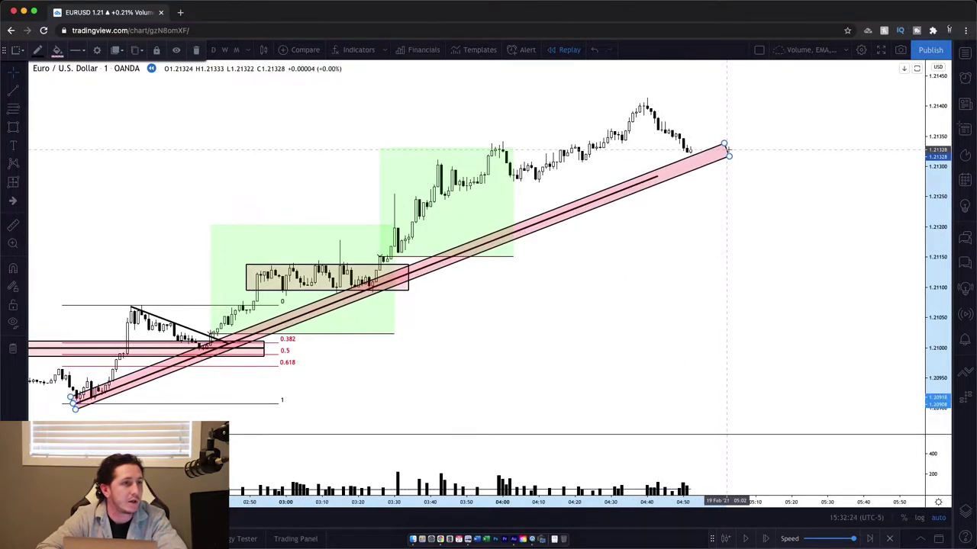
left_click_drag(654, 180, 730, 148)
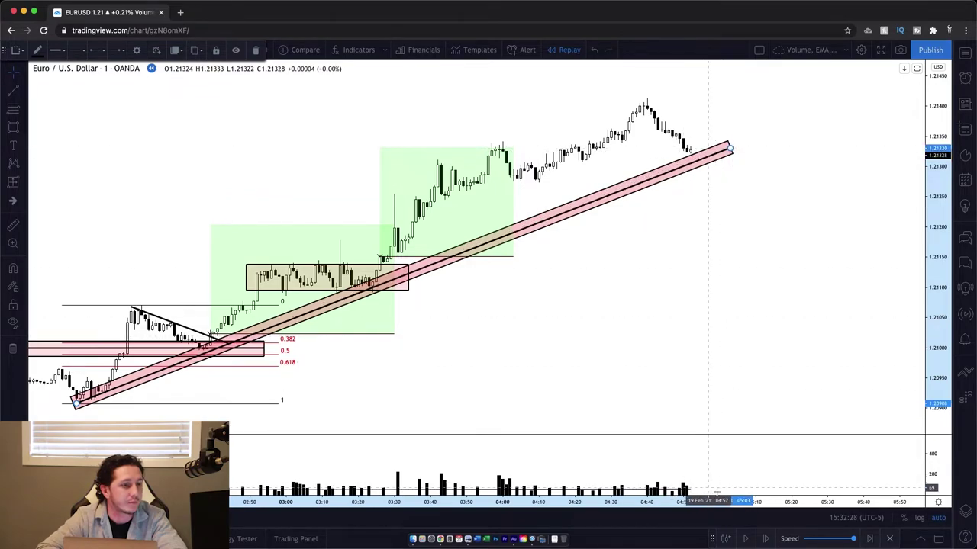
left_click(765, 539)
left_click(766, 539)
left_click(765, 540)
left_click(766, 539)
left_click(765, 539)
left_click(765, 539)
left_click(765, 539)
left_click(766, 540)
left_click(765, 540)
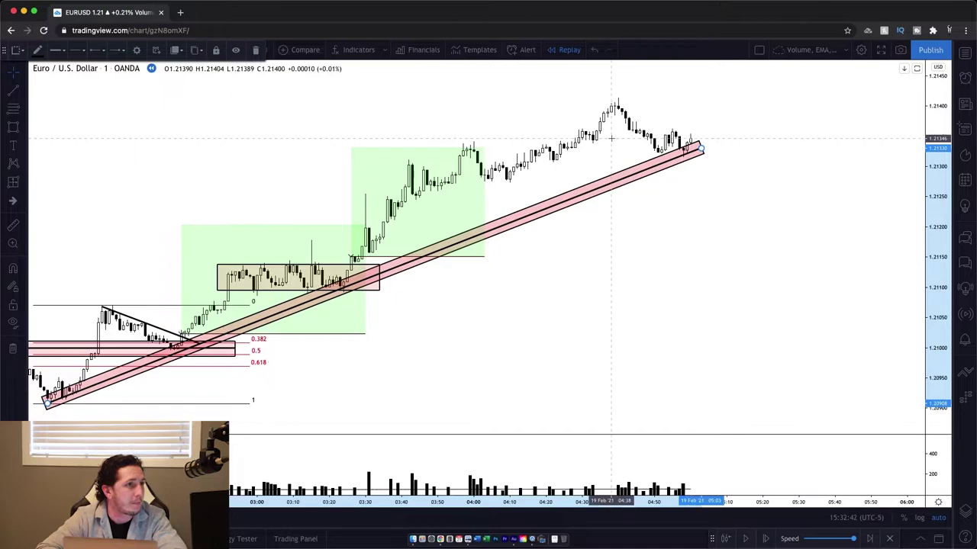
Measure the price range of the whole up-move from the 02:02 swing low at 1.20907 to the high at 1.21414.
scroll(405, 238, "down", 5)
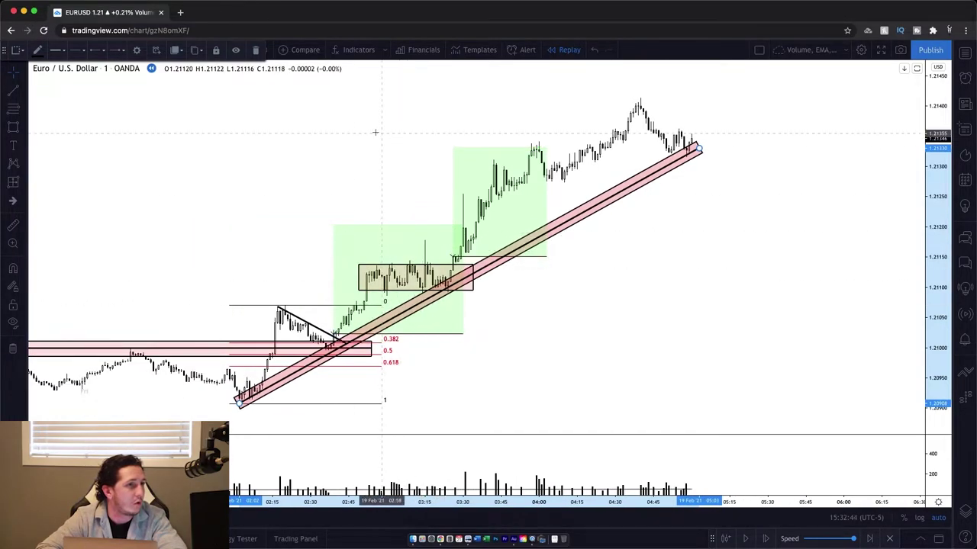
left_click(26, 185)
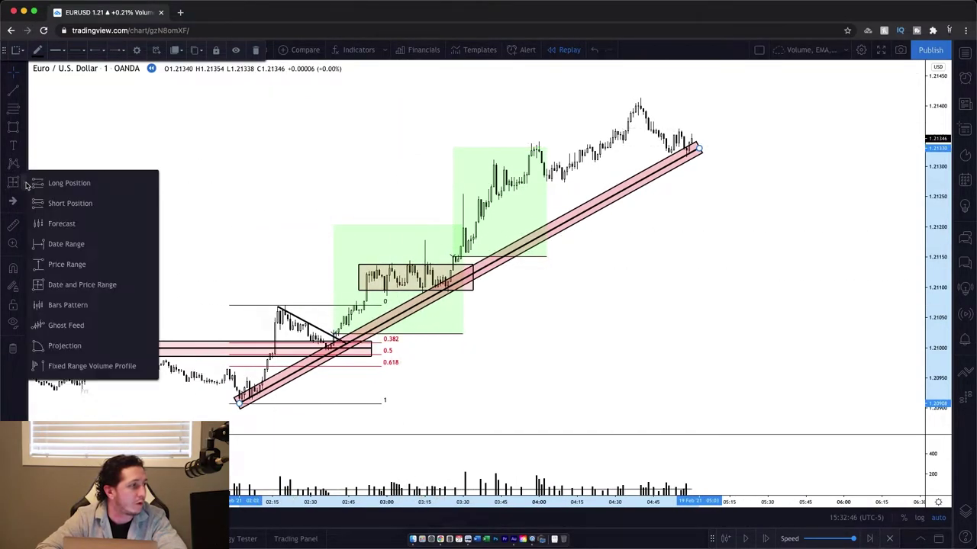
left_click(67, 264)
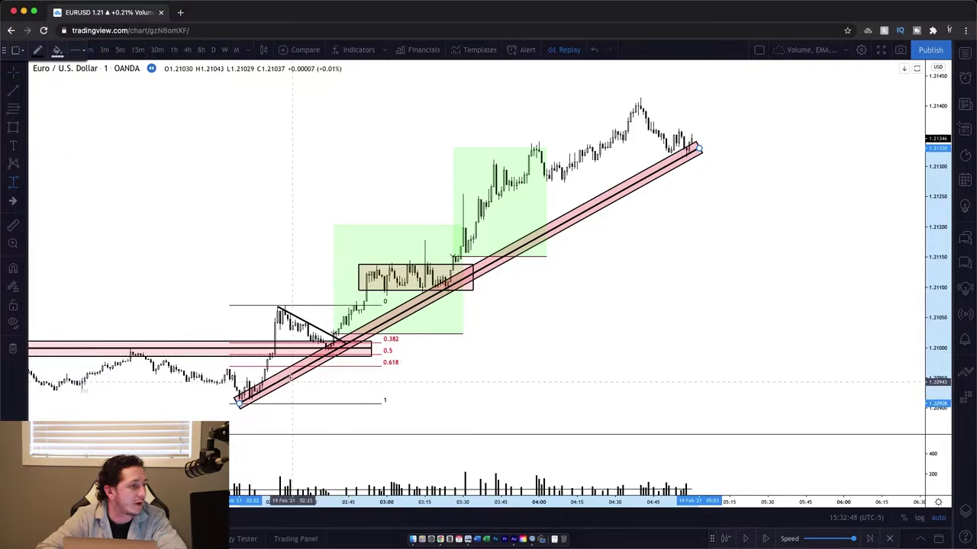
left_click(238, 406)
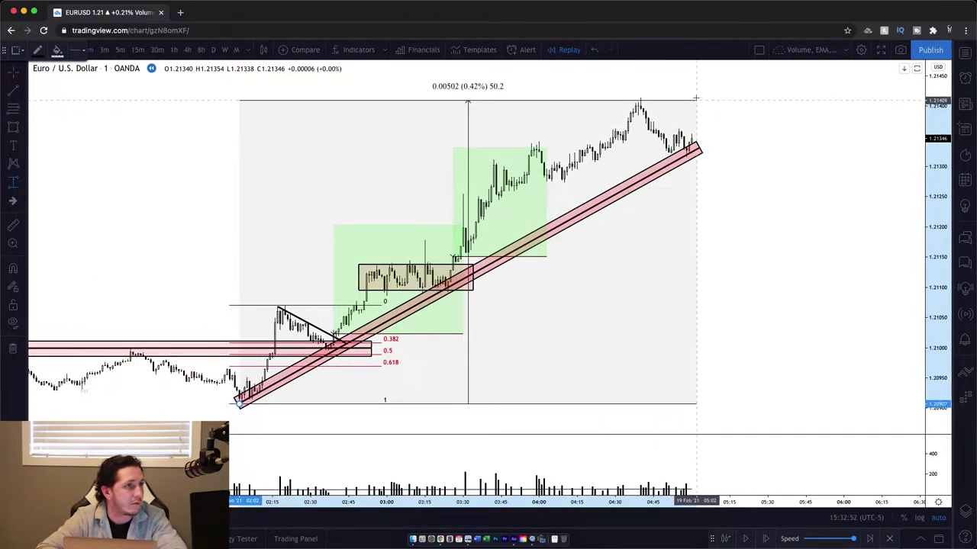
left_click(696, 98)
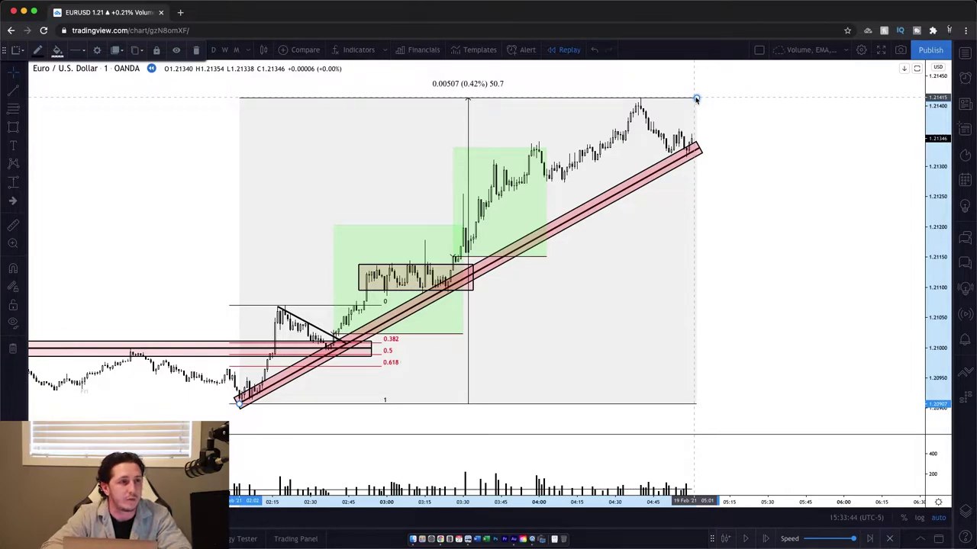
Advance the replay nine candles to 05:09.
left_click(767, 538)
left_click(766, 539)
left_click(766, 541)
left_click(767, 541)
left_click(768, 542)
left_click(767, 542)
left_click(767, 542)
left_click(767, 541)
left_click(767, 542)
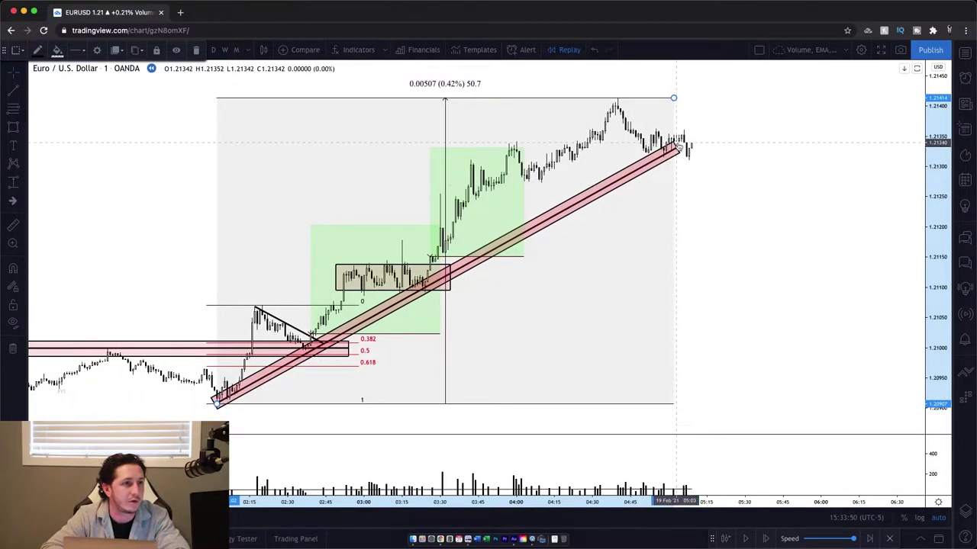
Extend the rising trend zone to about 05:11 at 1.21352 and advance the replay to the 05:11 candle.
left_click_drag(676, 145, 697, 135)
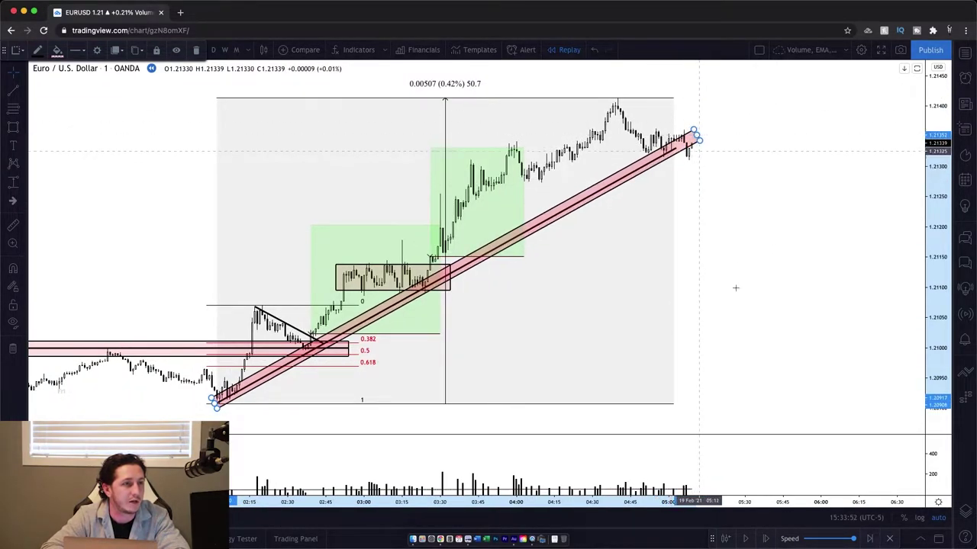
left_click(766, 540)
left_click(767, 540)
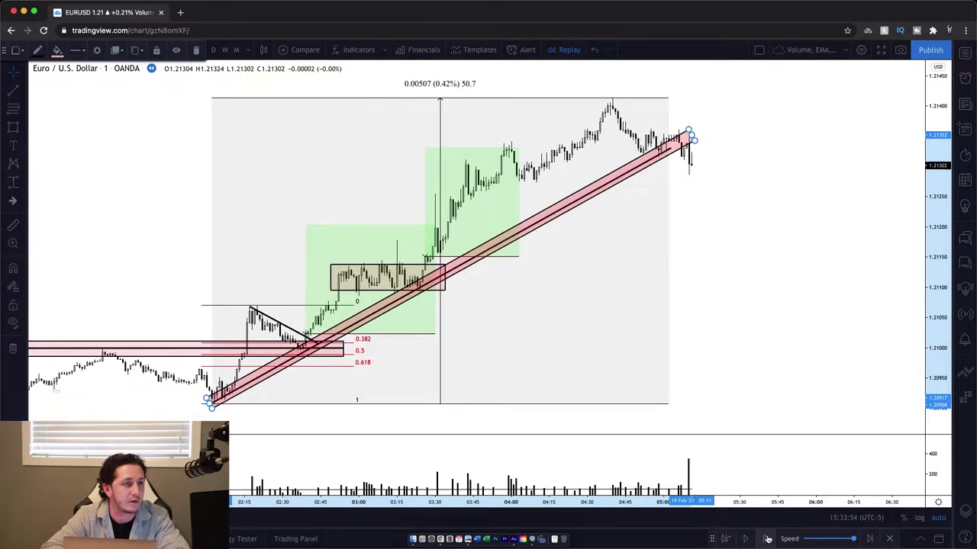
left_click(767, 539)
left_click(776, 263)
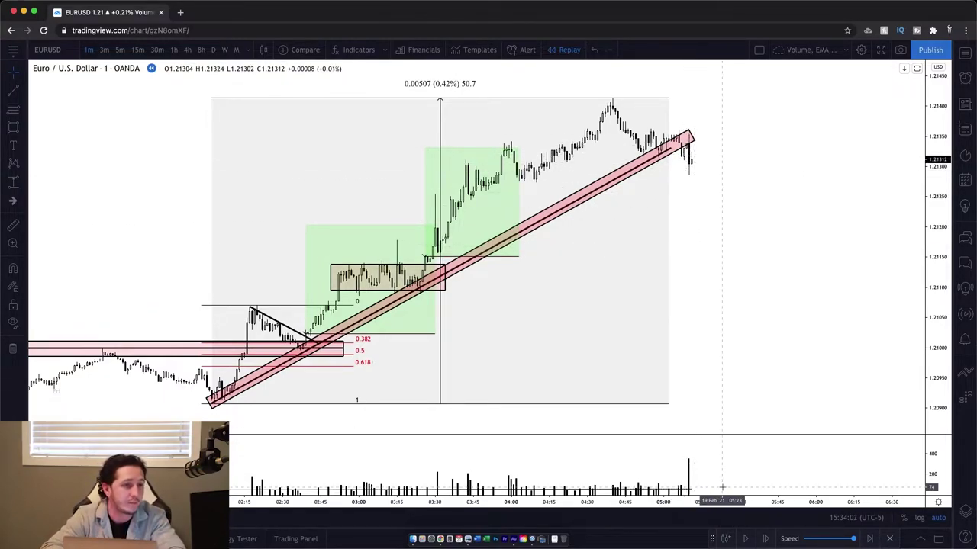
Advance the replay seven candles to 05:18.
left_click(767, 539)
left_click(767, 539)
left_click(767, 539)
left_click(767, 540)
left_click(767, 539)
left_click(767, 539)
left_click(766, 540)
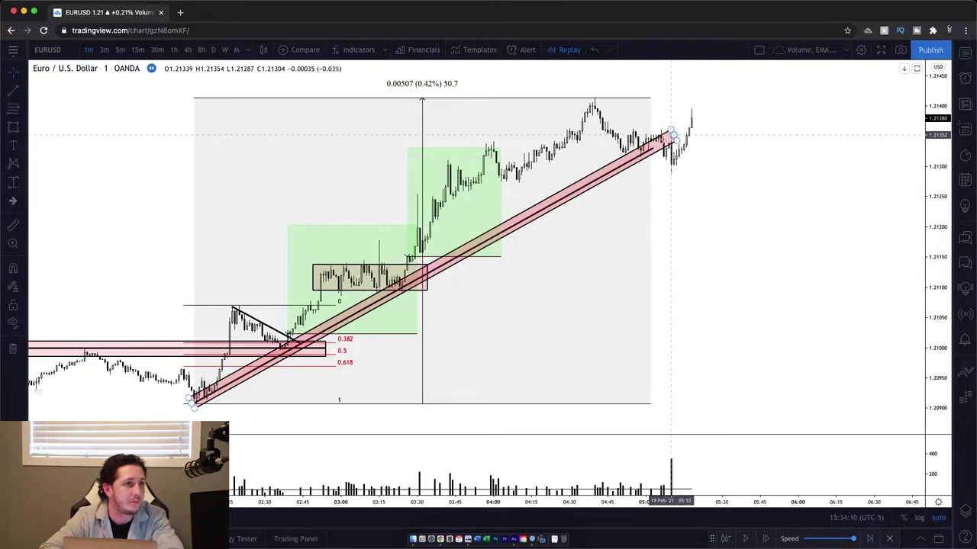
Extend the rising trend zone past the latest candle to compare it with price, and pull its end back to about 05:12.
left_click(671, 135)
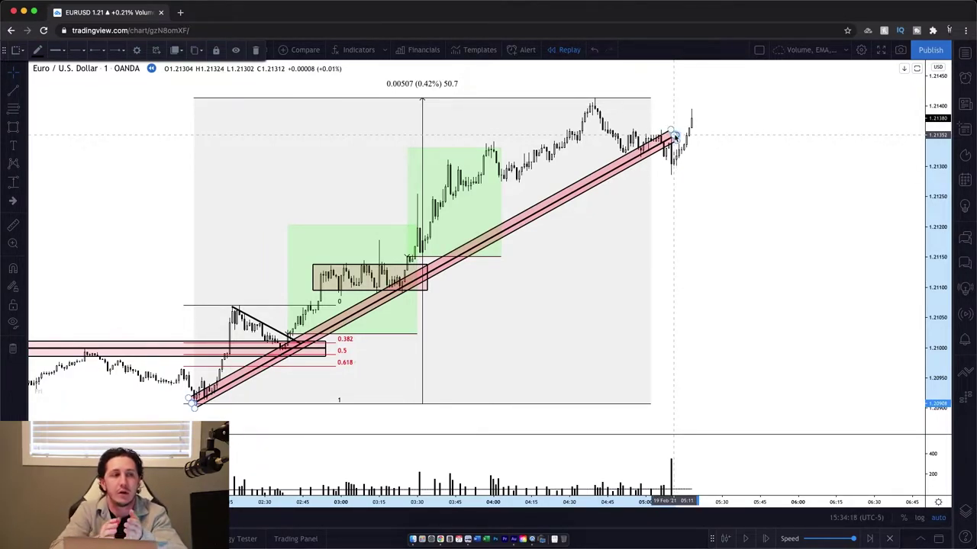
left_click_drag(673, 136, 701, 119)
left_click(683, 162)
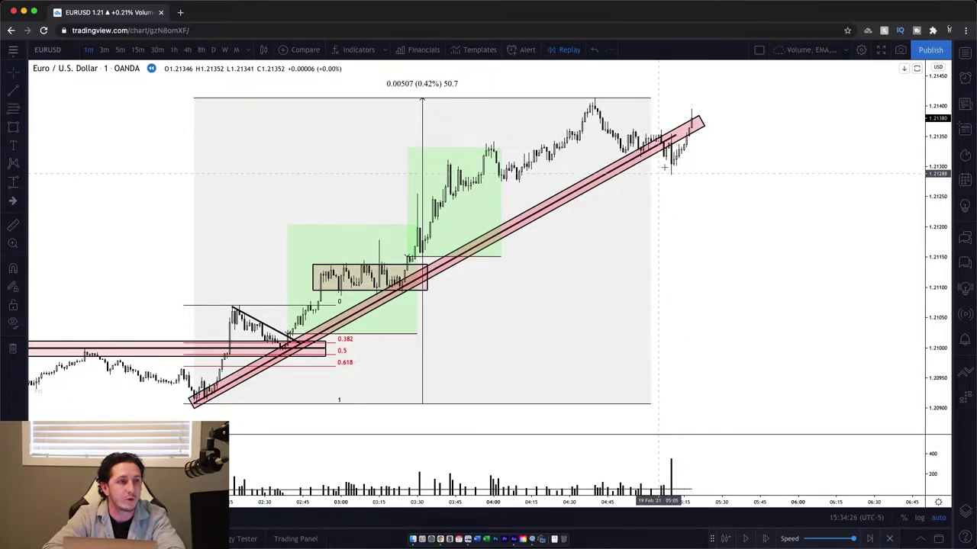
left_click(701, 122)
left_click_drag(701, 123, 674, 133)
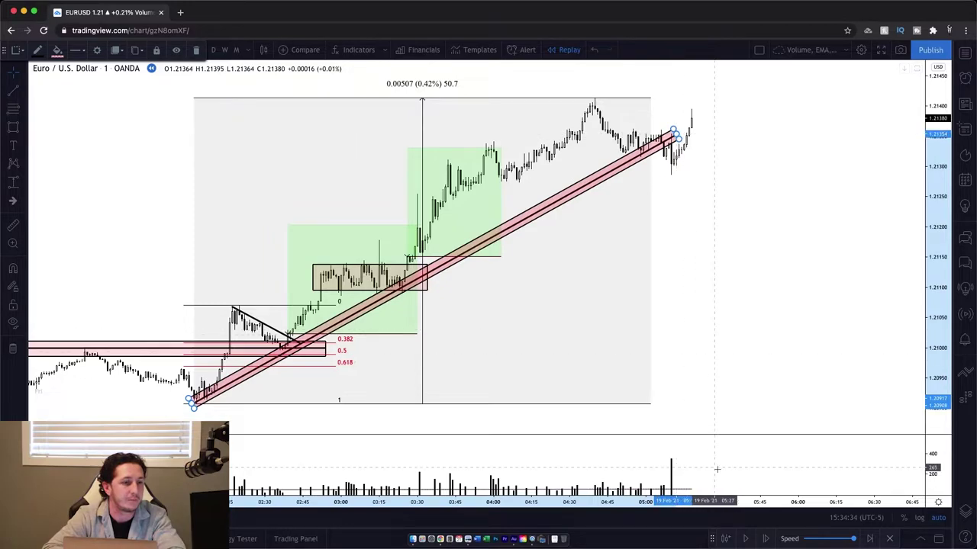
Advance the replay to the 05:27 candle.
left_click(765, 539)
left_click(765, 538)
left_click(765, 538)
left_click(765, 539)
left_click(766, 538)
left_click(765, 538)
left_click(765, 538)
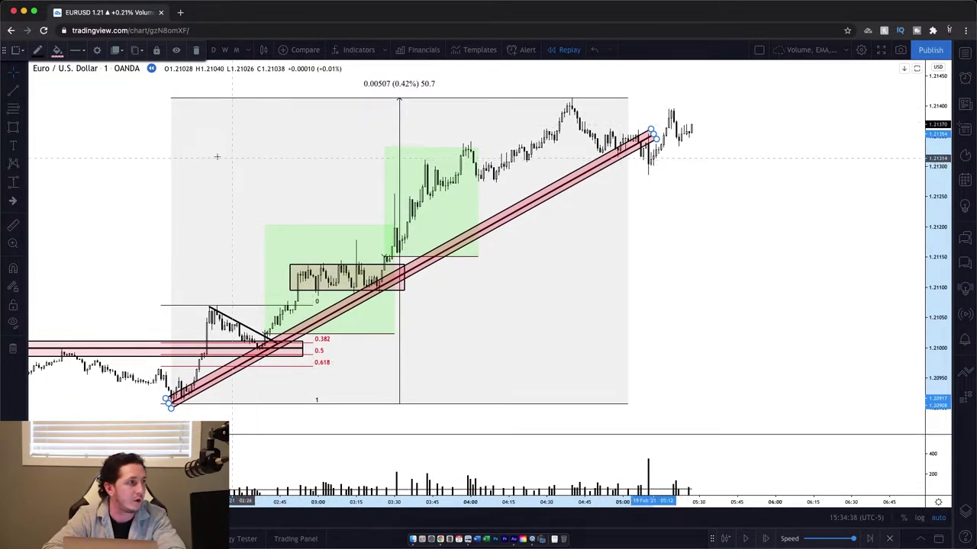
Mark the range with two horizontal trend lines, at 1.21415 from 04:33 to 06:20 and at 1.21303 from 04:36 to 06:37.
key("alt+t")
left_click(554, 98)
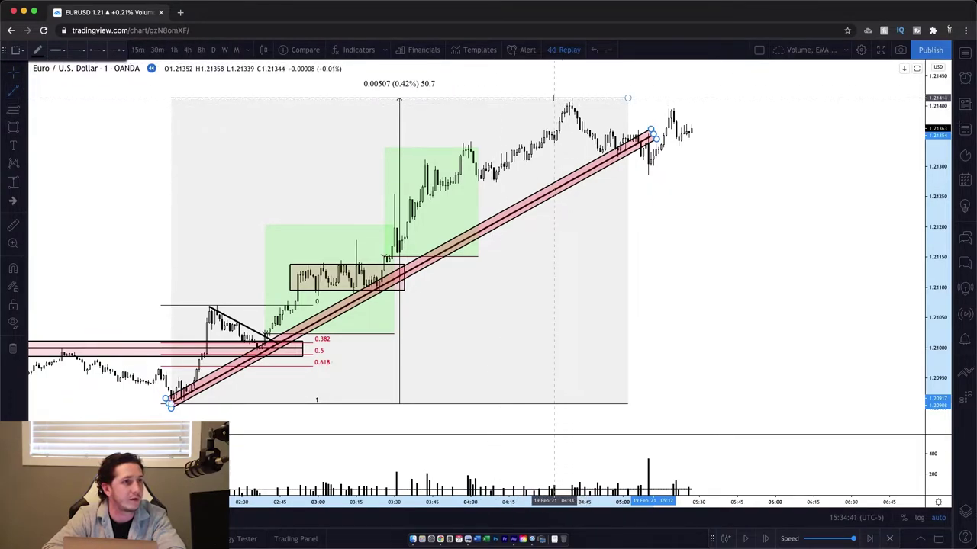
left_click(825, 97)
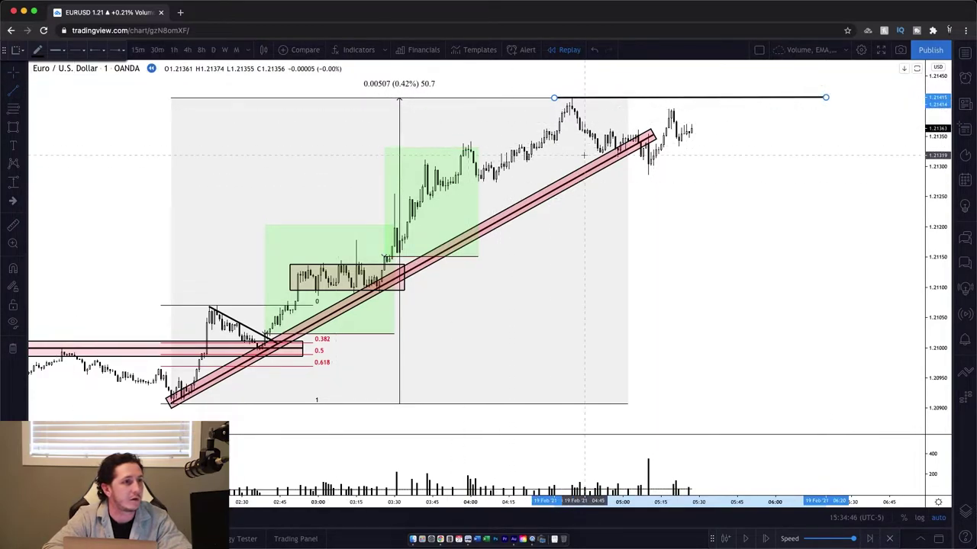
left_click(562, 164)
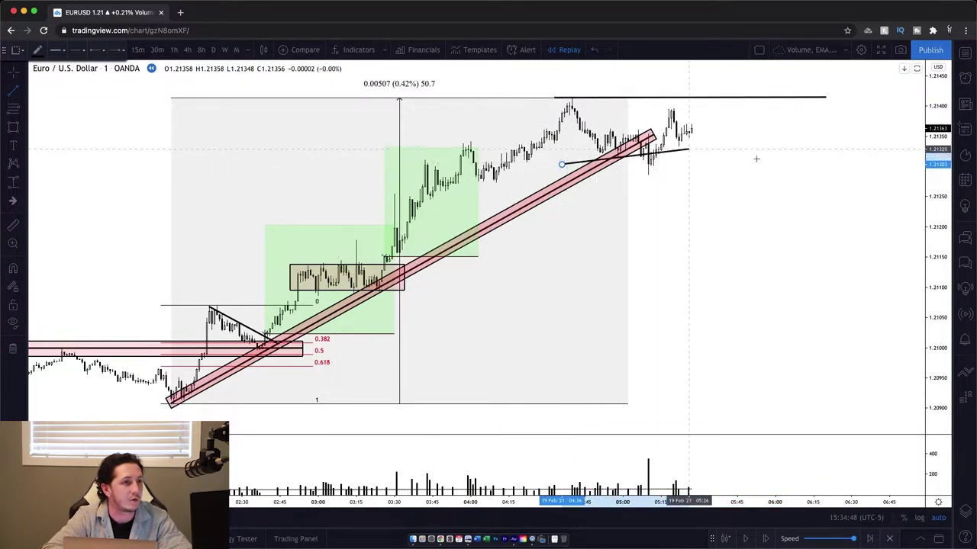
left_click(868, 163)
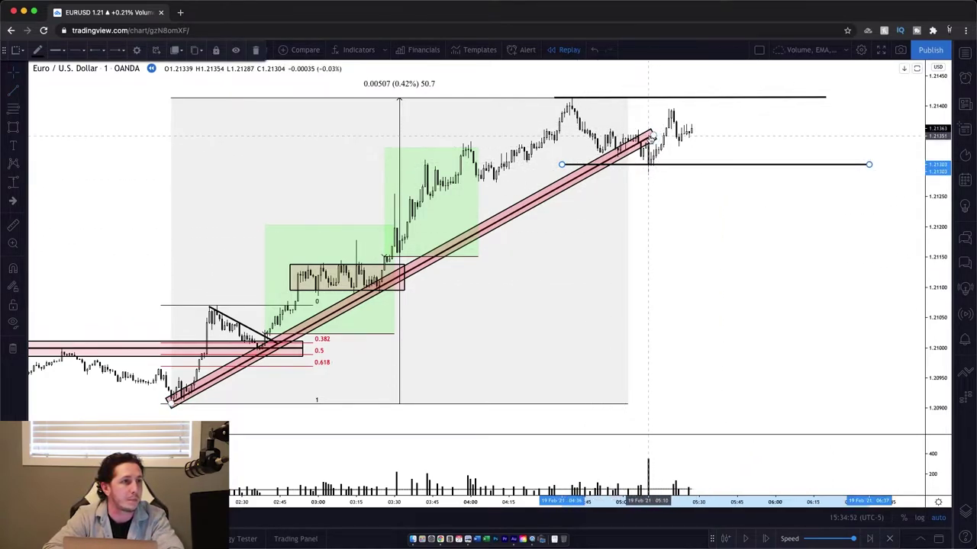
Advance the replay to the 06:57 candle to follow price around the two horizontal range lines.
left_click(772, 539)
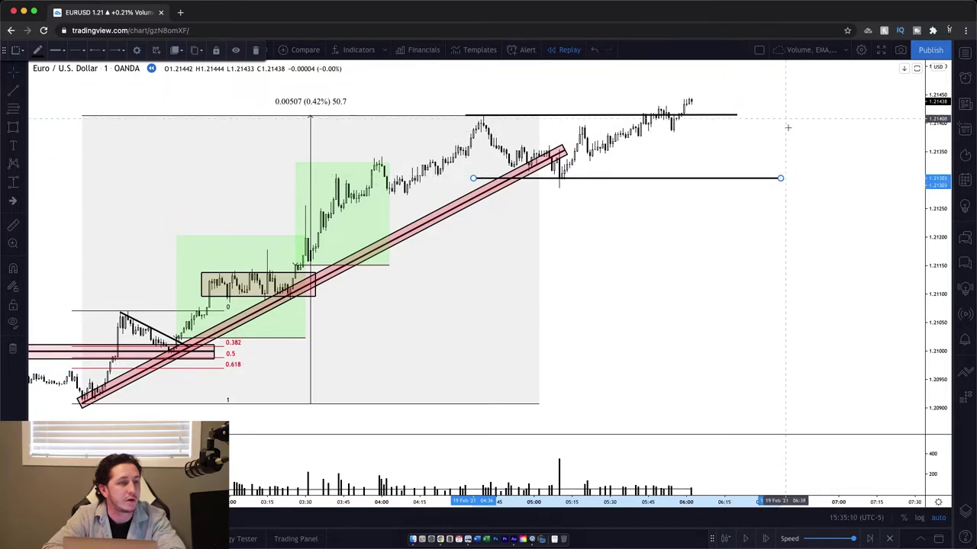
left_click(766, 540)
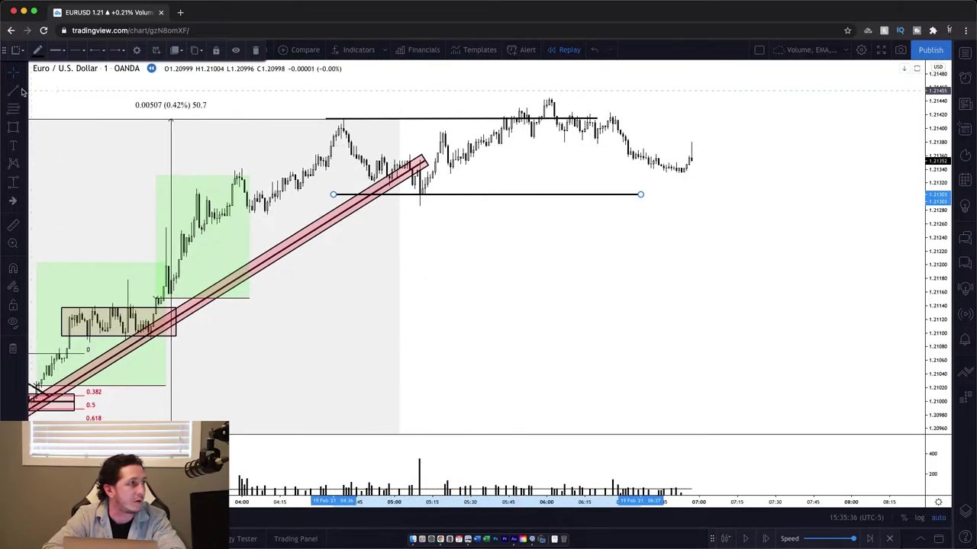
Draw a trend line starting from the lower range line at about 05:06.
left_click(410, 195)
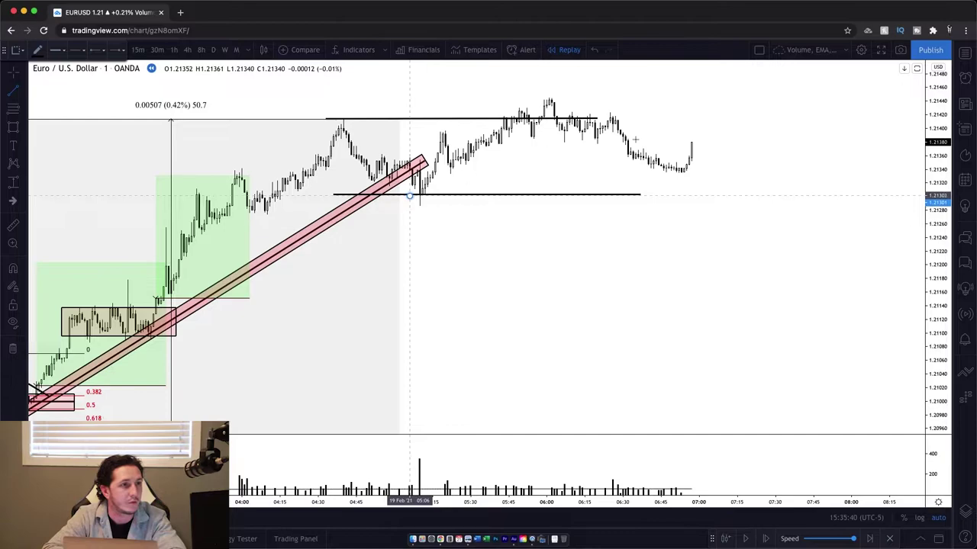
Finish the rising support trend line at about 1.21340 near 07:15 and extend the horizontal resistance line at 1.21414 to about 07:29.
left_click(736, 168)
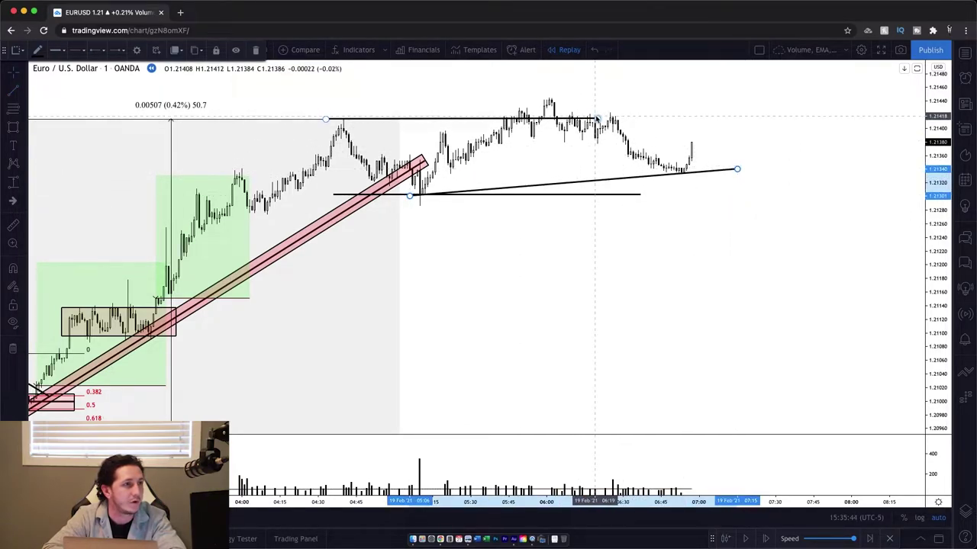
left_click(598, 119)
left_click_drag(599, 119, 770, 114)
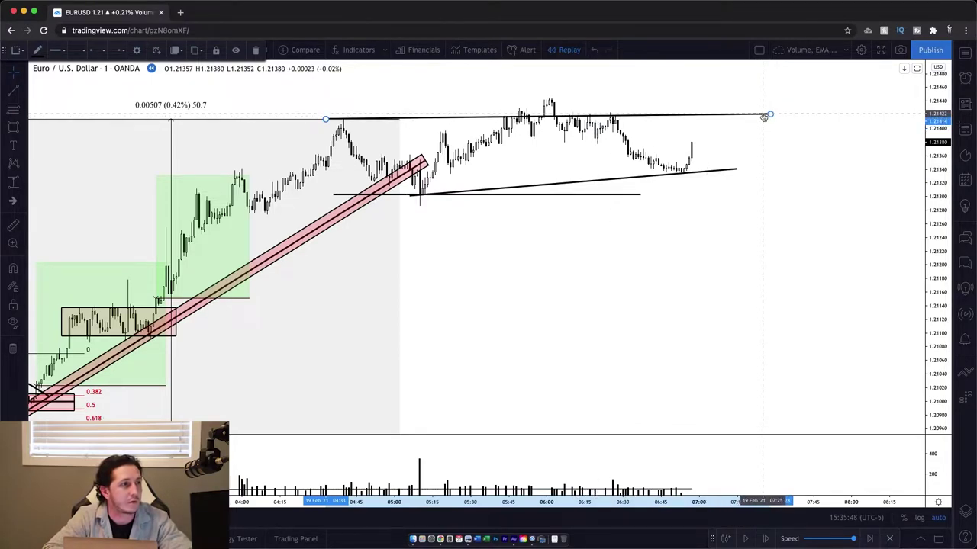
left_click_drag(770, 115, 771, 119)
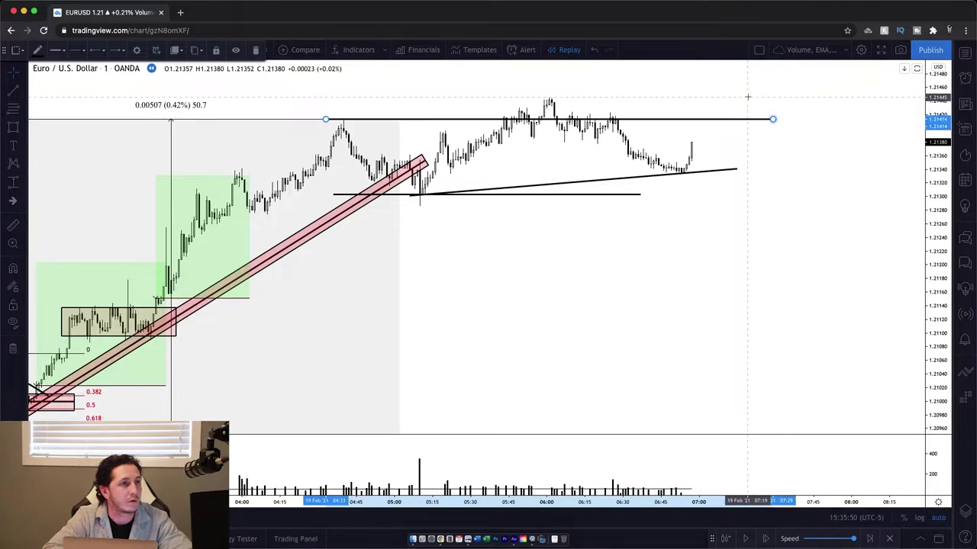
left_click(746, 98)
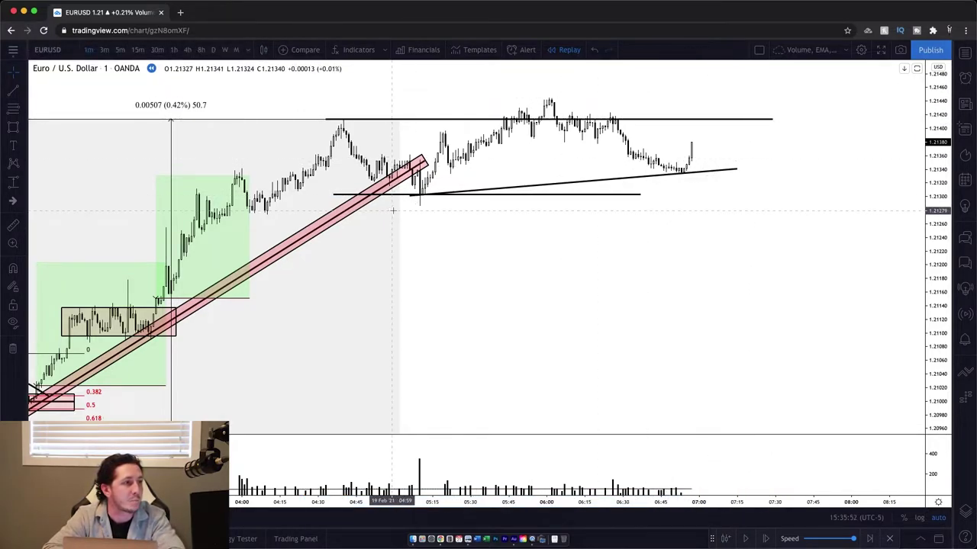
Delete the horizontal support line and the old rising trend line with its pink rotated zone.
left_click(509, 196)
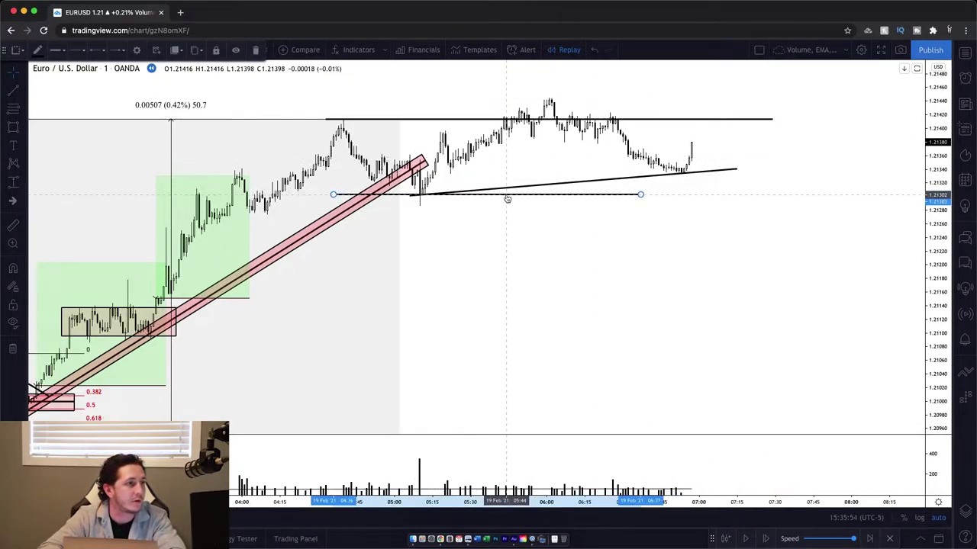
key("Delete")
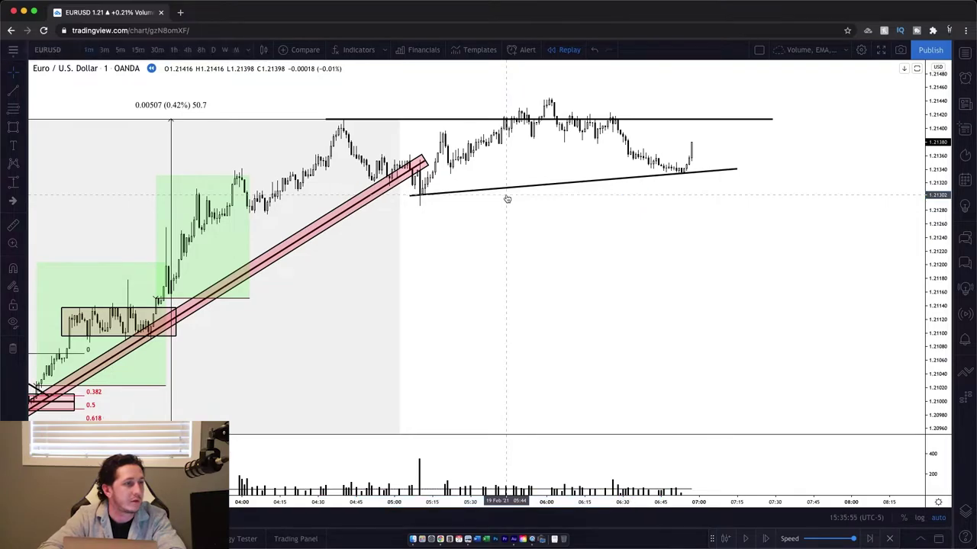
left_click(396, 177)
type("d")
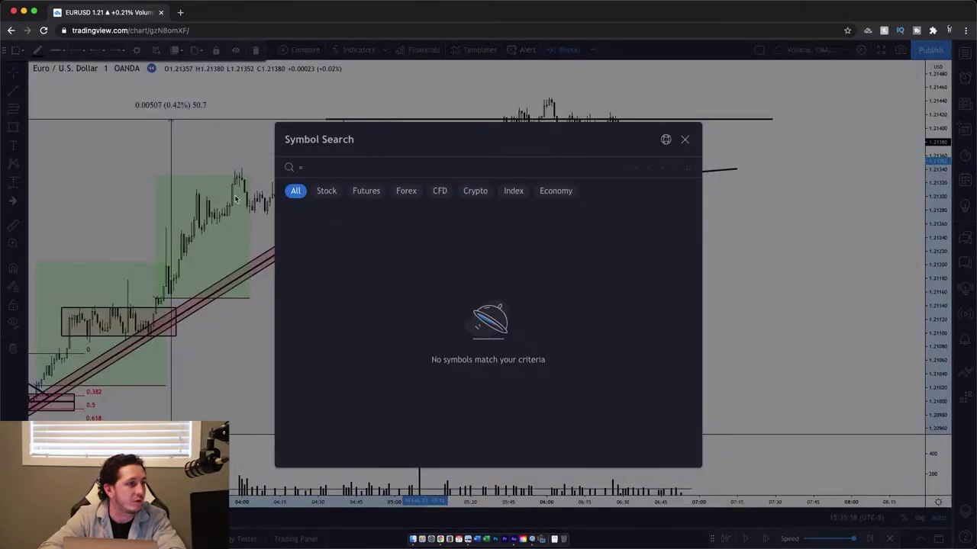
key("Escape")
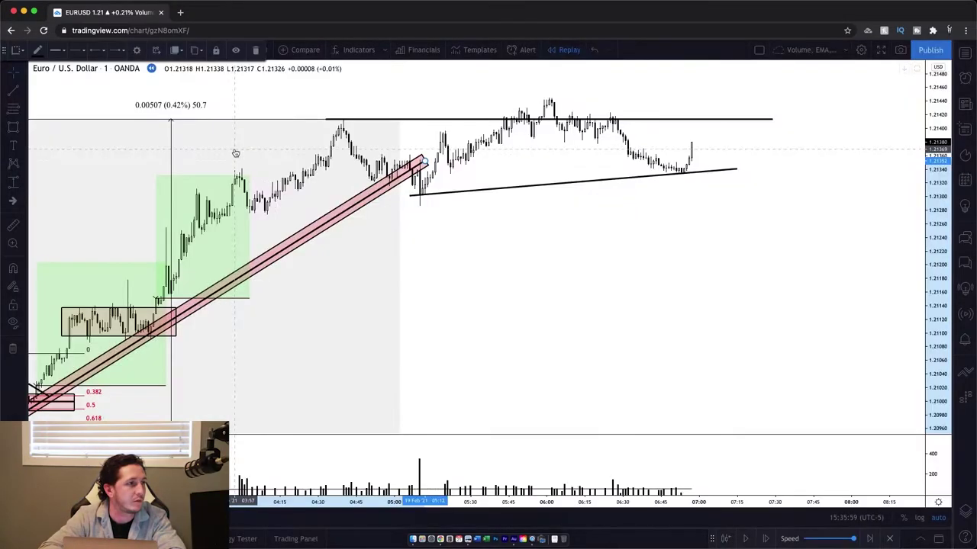
left_click(344, 207)
key("Delete")
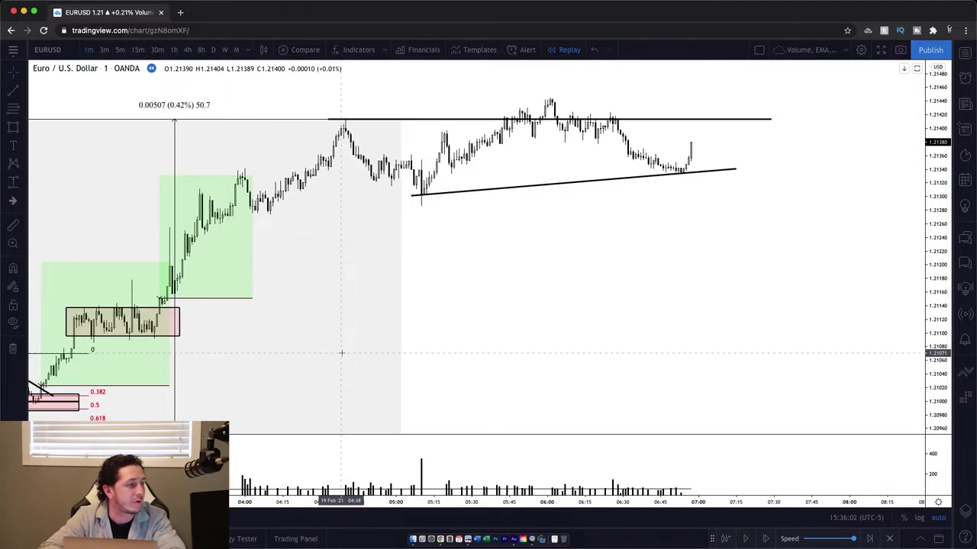
Advance the replay bar by bar to about 07:21 and extend the rising support line to about 1.21345 at 07:34.
scroll(342, 352, "right", 3)
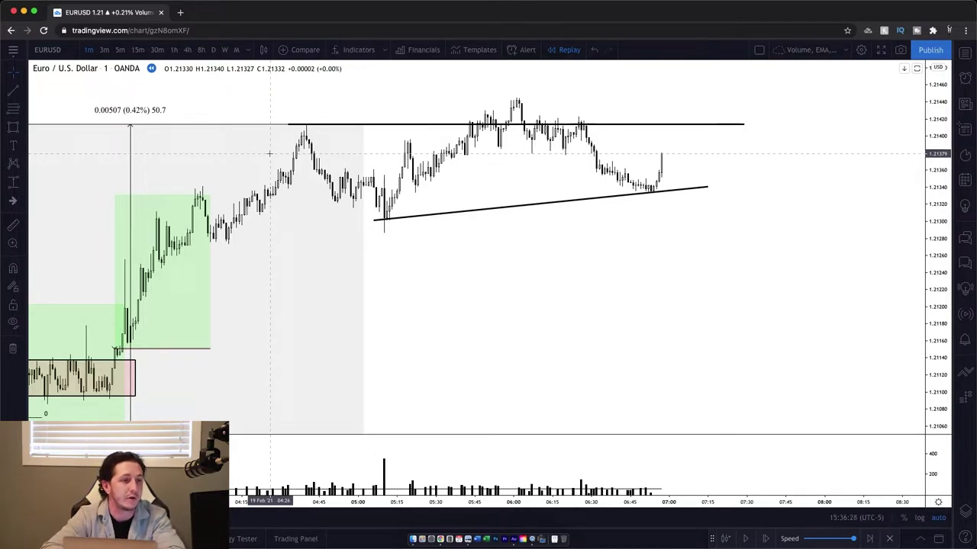
left_click(765, 540)
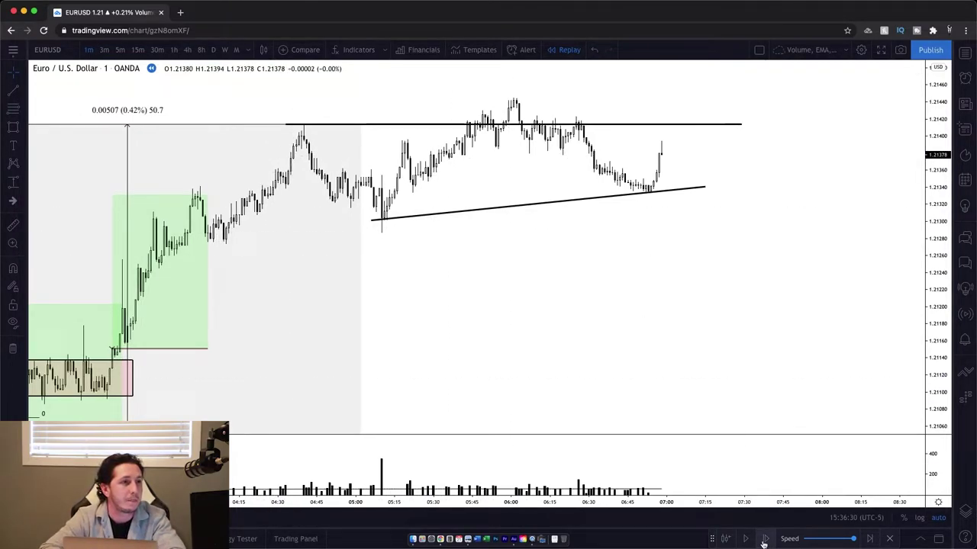
left_click(765, 539)
left_click(764, 539)
left_click(764, 539)
left_click(765, 539)
left_click(765, 539)
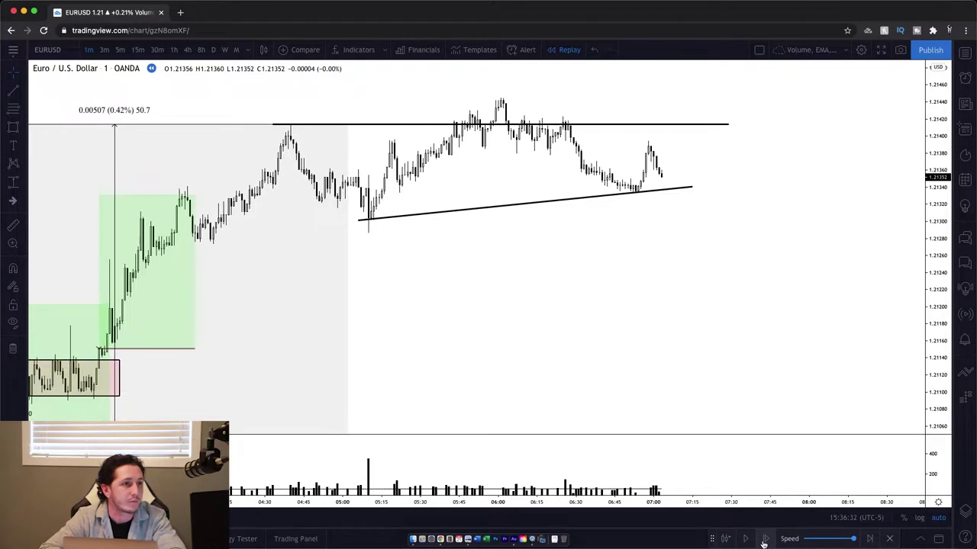
left_click(764, 539)
left_click(764, 539)
left_click(764, 539)
left_click(764, 540)
left_click(765, 540)
left_click(765, 539)
left_click(765, 539)
left_click(764, 540)
left_click(765, 539)
left_click(765, 539)
left_click(765, 540)
left_click(765, 539)
left_click(765, 539)
left_click(764, 539)
left_click(764, 540)
left_click(765, 539)
left_click(764, 539)
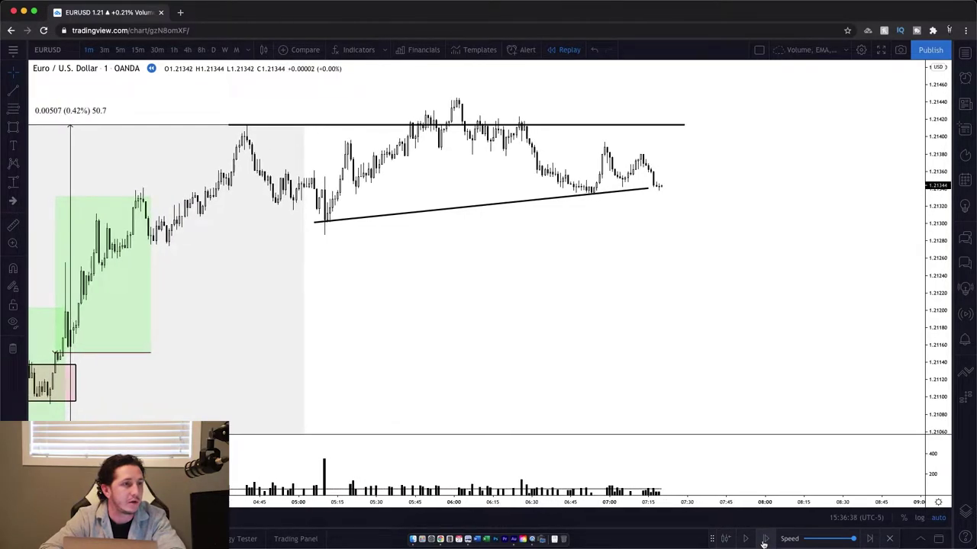
left_click(765, 539)
left_click(646, 190)
left_click_drag(646, 191, 694, 184)
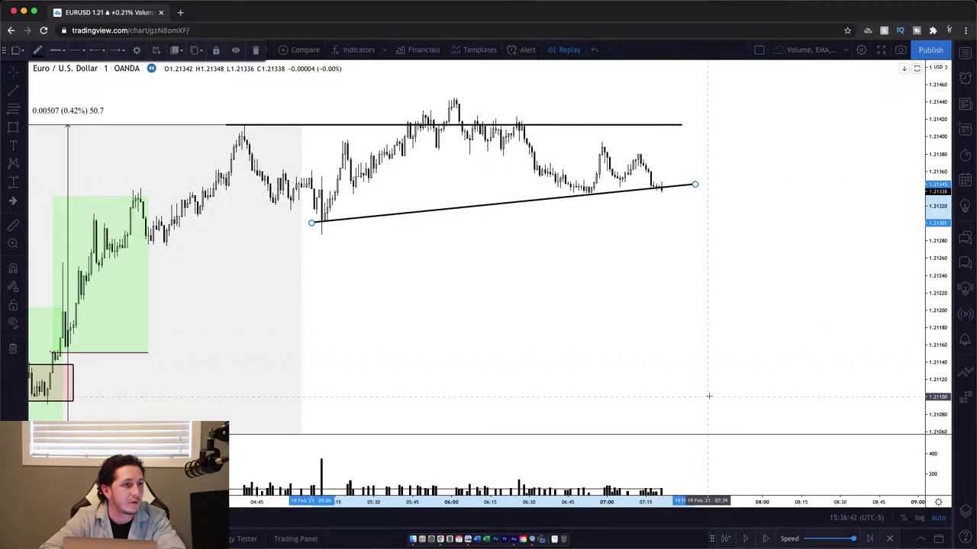
Advance the replay to about 07:32 and lower the support line's end to about 1.21325 at 07:41, beneath the new low.
left_click(766, 539)
left_click(766, 539)
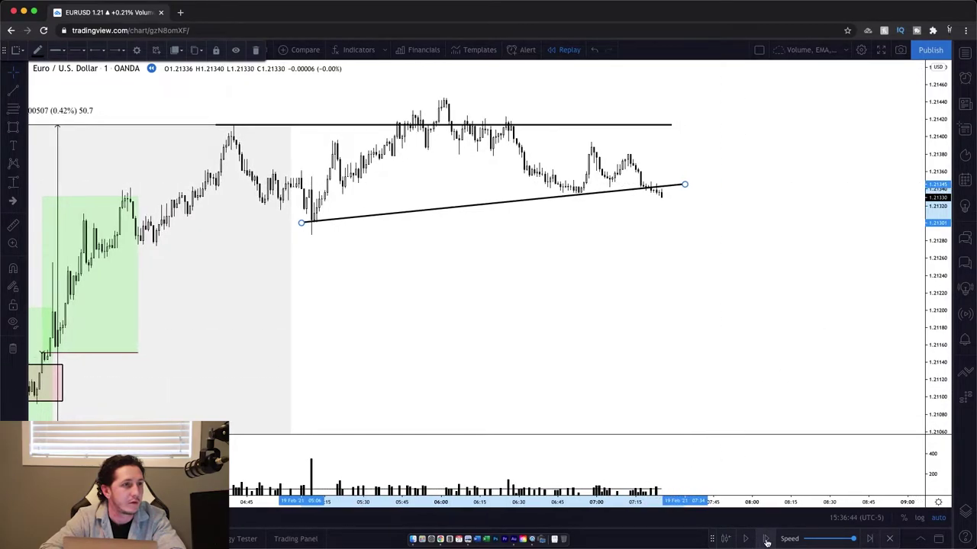
left_click(766, 540)
left_click(766, 539)
left_click(766, 540)
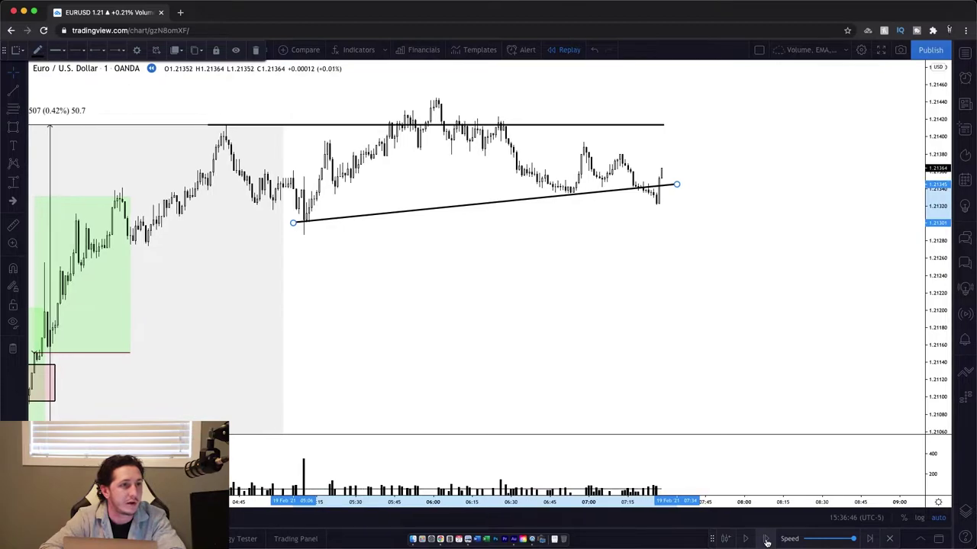
left_click(766, 539)
left_click(765, 539)
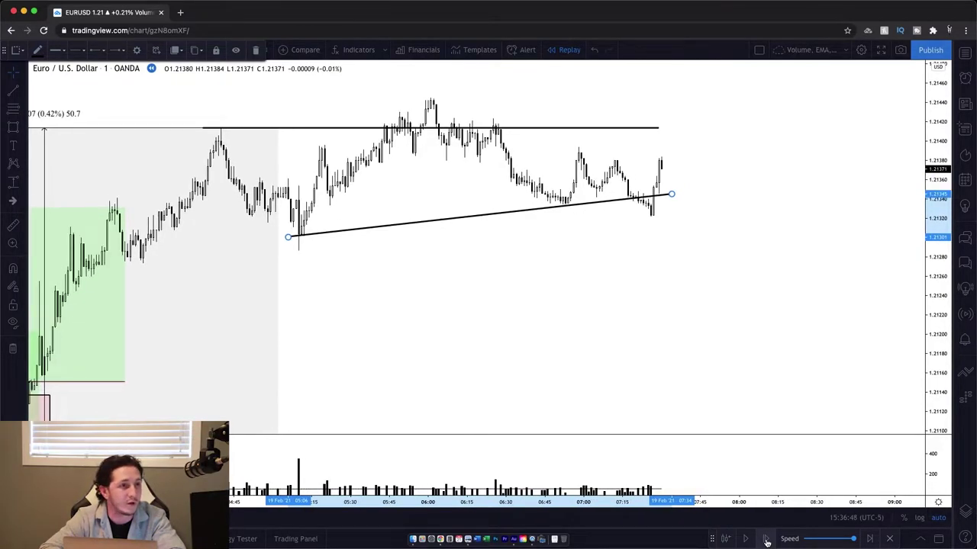
left_click(766, 539)
left_click(766, 540)
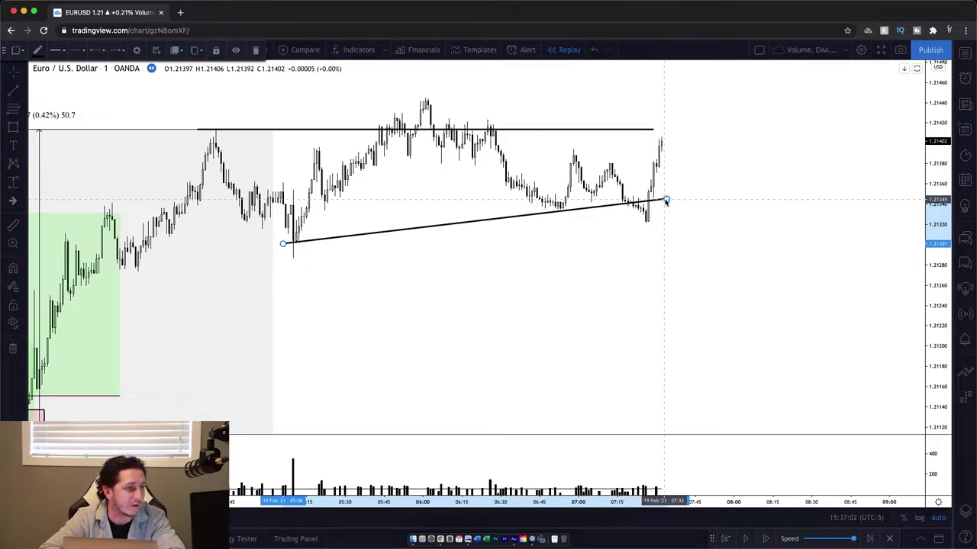
left_click_drag(665, 200, 684, 221)
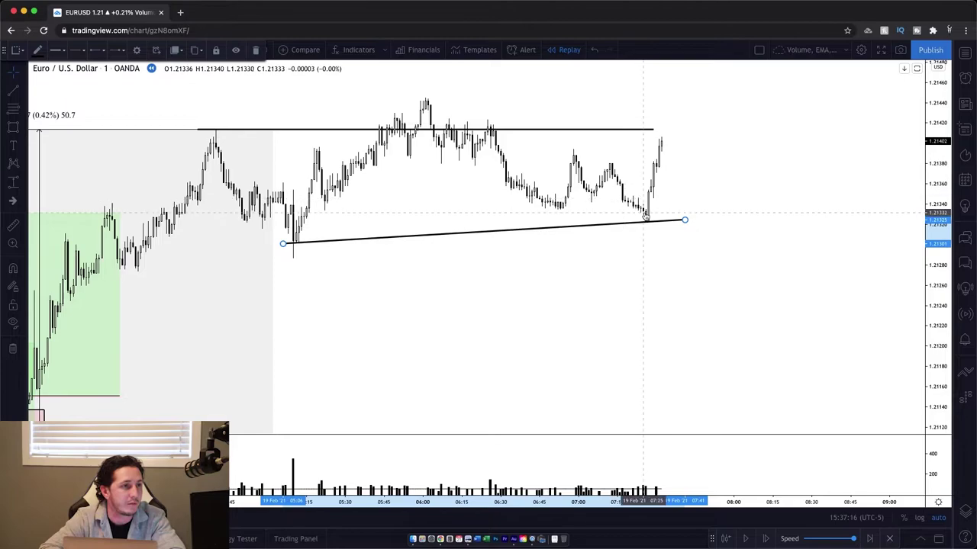
Advance the replay bar by bar to about 07:38.
left_click(766, 540)
left_click(766, 540)
left_click(766, 540)
left_click(766, 540)
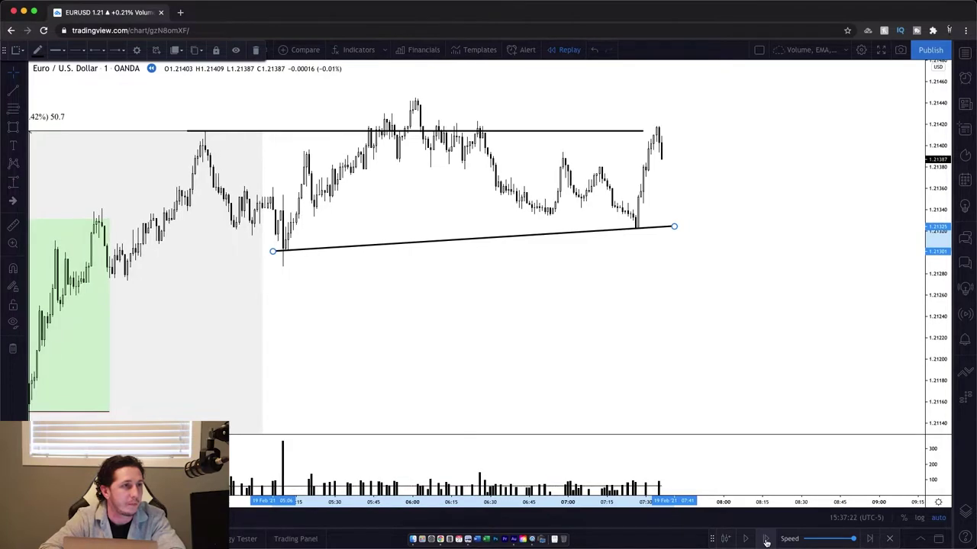
left_click(766, 540)
Extend the resistance line to about 08:13 and draw a rectangle zone around it from about 1.21402 to 1.21425.
left_click(638, 135)
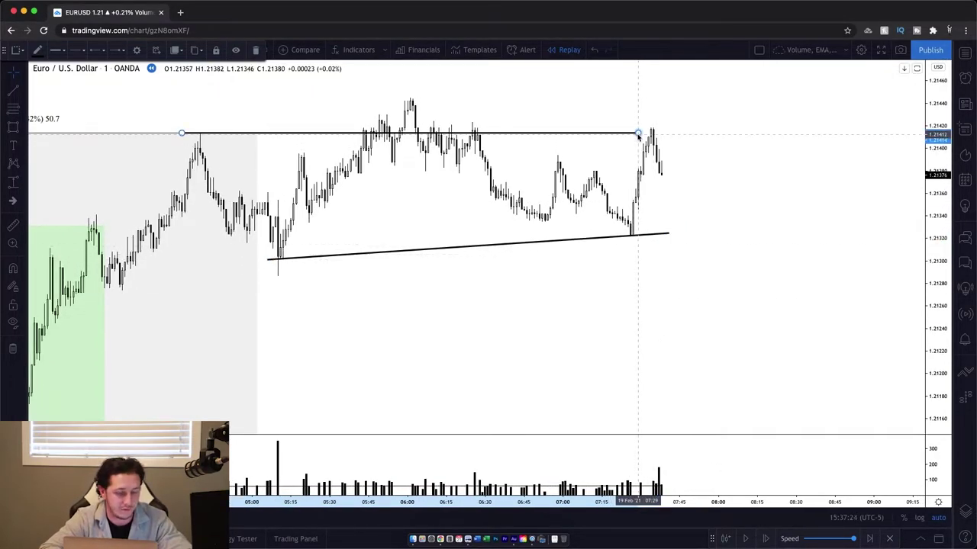
left_click_drag(638, 134, 751, 132)
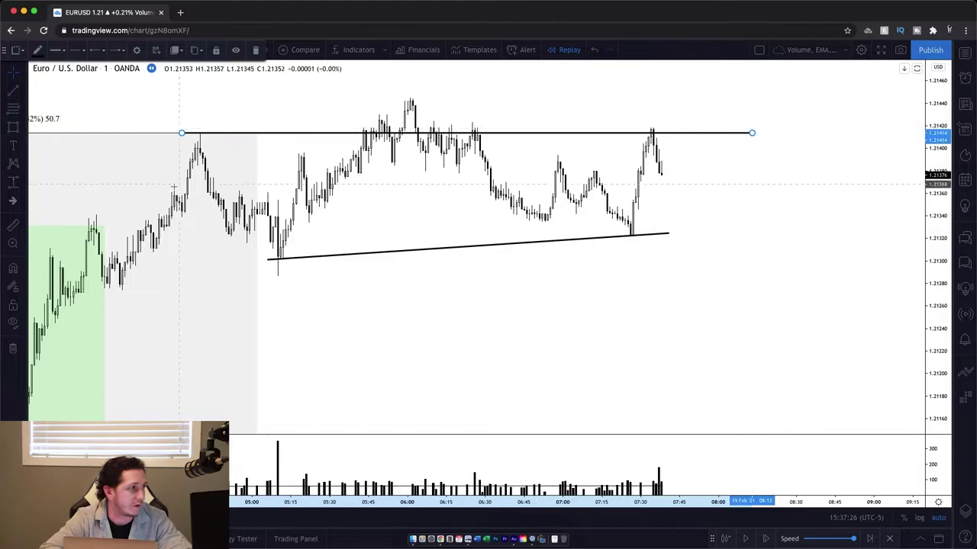
left_click(14, 128)
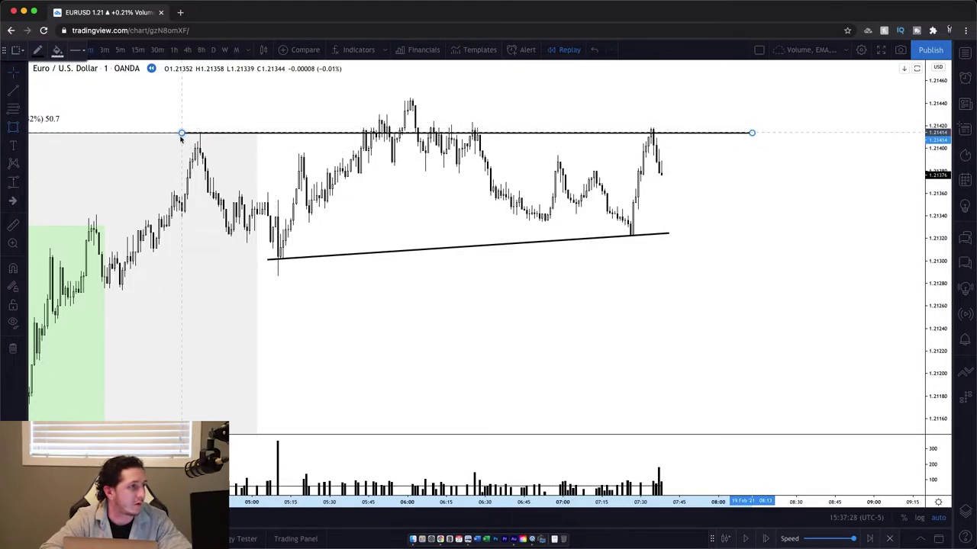
mouse_move(181, 145)
left_mouse_down()
mouse_move(229, 73)
mouse_move(665, 124)
mouse_move(765, 118)
mouse_move(753, 120)
left_mouse_up()
left_click(748, 79)
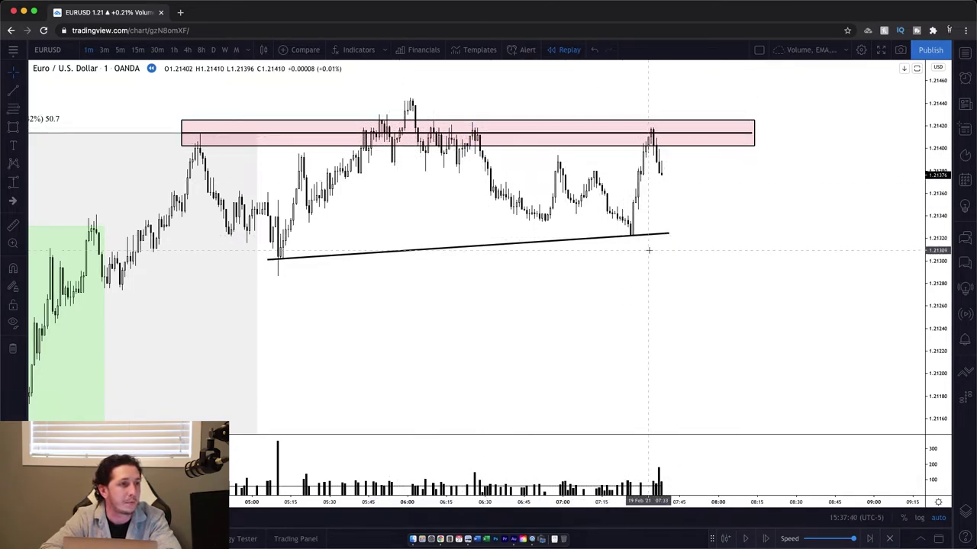
Advance the replay to about 07:49 and extend the rising support line to about 1.21329 at 08:11.
left_click(766, 539)
left_click(767, 539)
left_click(767, 539)
left_click(767, 539)
left_click(767, 538)
left_click(767, 538)
left_click(766, 539)
left_click(767, 539)
left_click(767, 539)
left_click(767, 539)
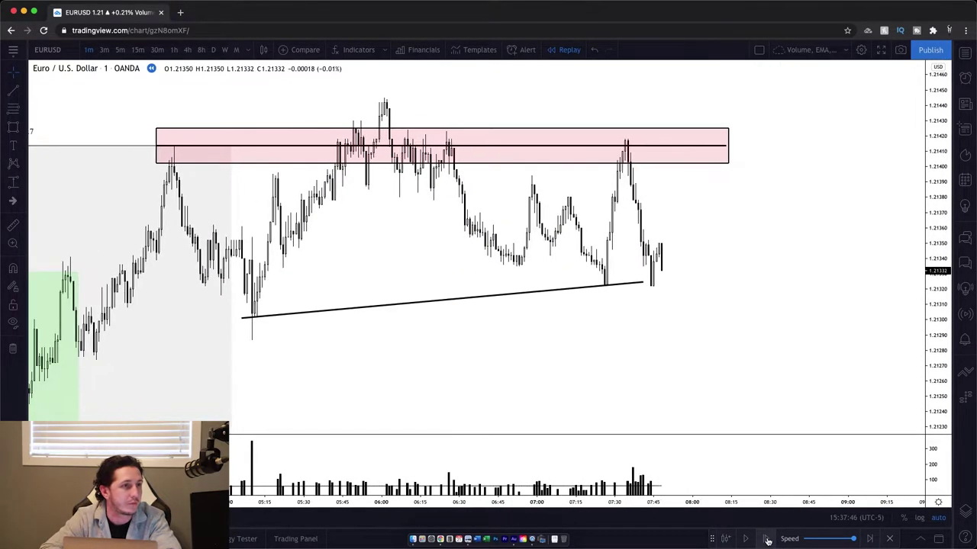
left_click(767, 538)
left_click_drag(639, 285, 717, 279)
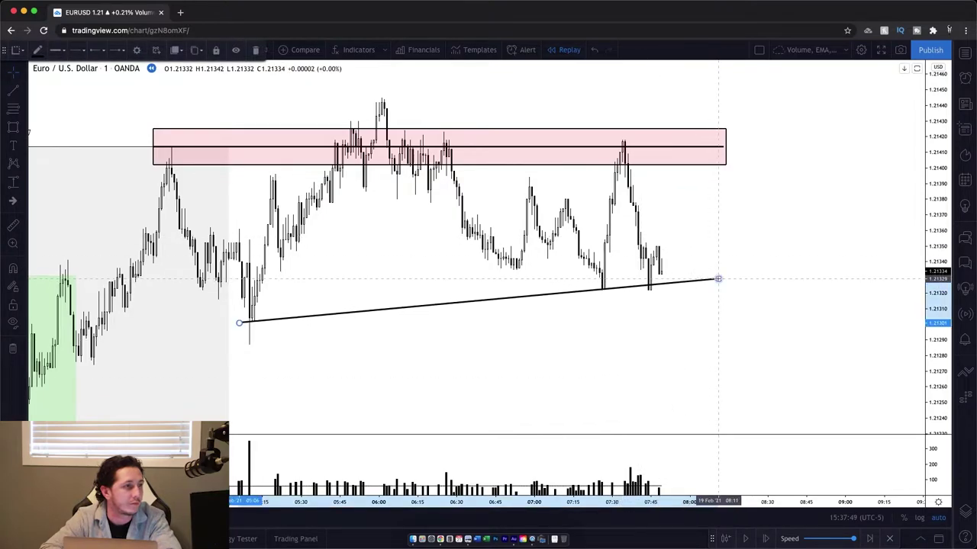
Advance the replay bar by bar to about 08:16.
left_click(765, 538)
left_click(765, 538)
left_click(766, 539)
left_click(765, 538)
left_click(765, 539)
left_click(766, 539)
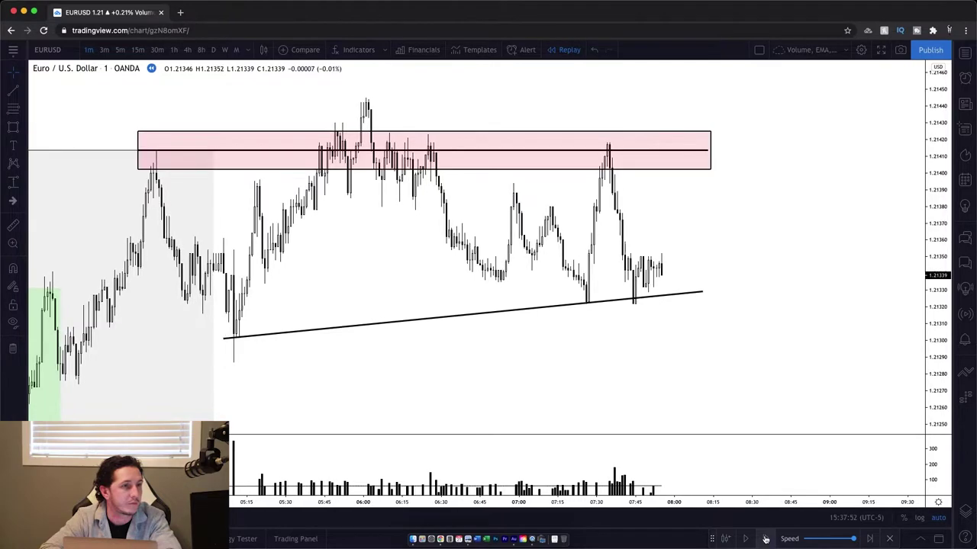
left_click(765, 538)
left_click(766, 539)
left_click(765, 539)
left_click(765, 539)
left_click(765, 539)
left_click(765, 539)
left_click(765, 539)
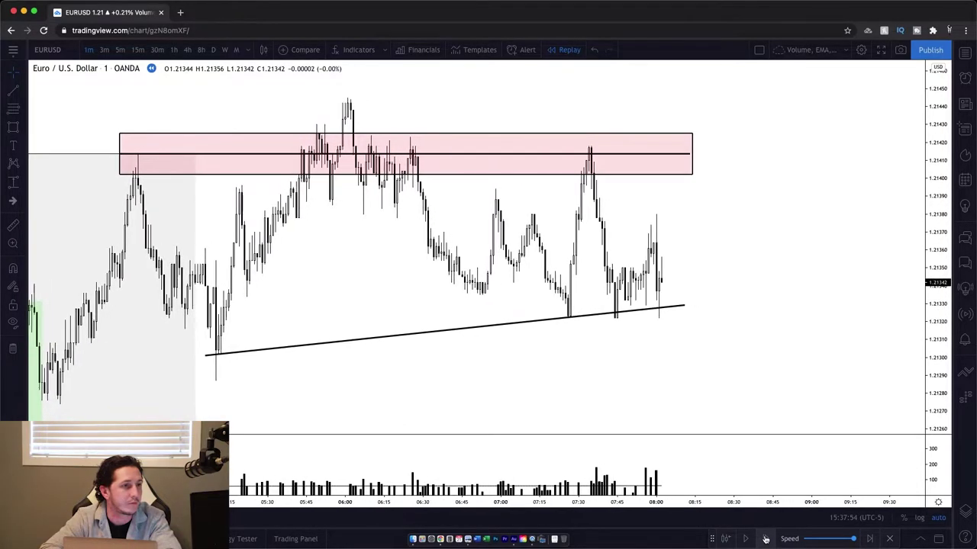
left_click(766, 538)
left_click(765, 538)
left_click(766, 539)
left_click(765, 539)
left_click(765, 539)
left_click(765, 539)
left_click(765, 539)
left_click(765, 538)
left_click(765, 539)
left_click(765, 539)
left_click(765, 539)
left_click(765, 538)
left_click(765, 538)
left_click(765, 538)
left_click(765, 538)
key("shift+Right")
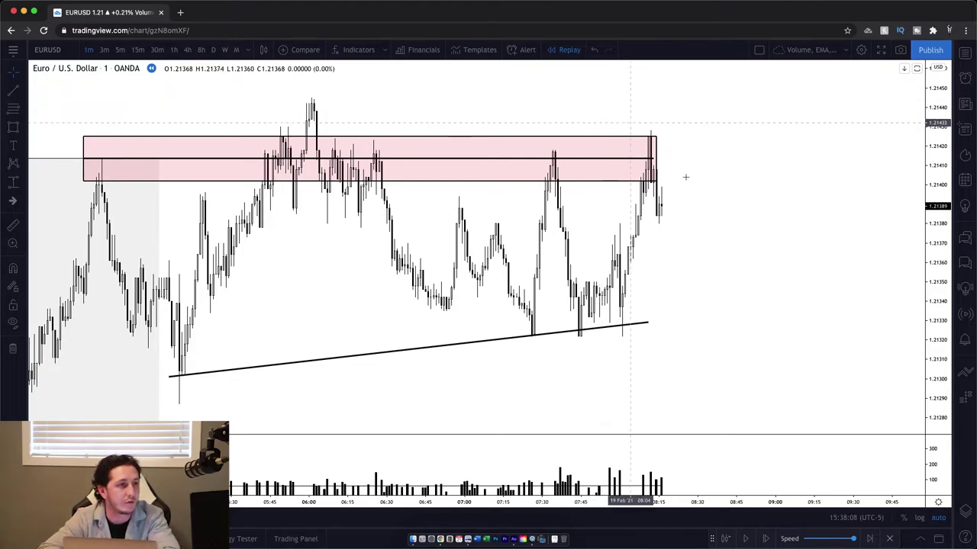
Extend the pink resistance zone and the line inside it to about 08:47.
left_click_drag(656, 159, 742, 159)
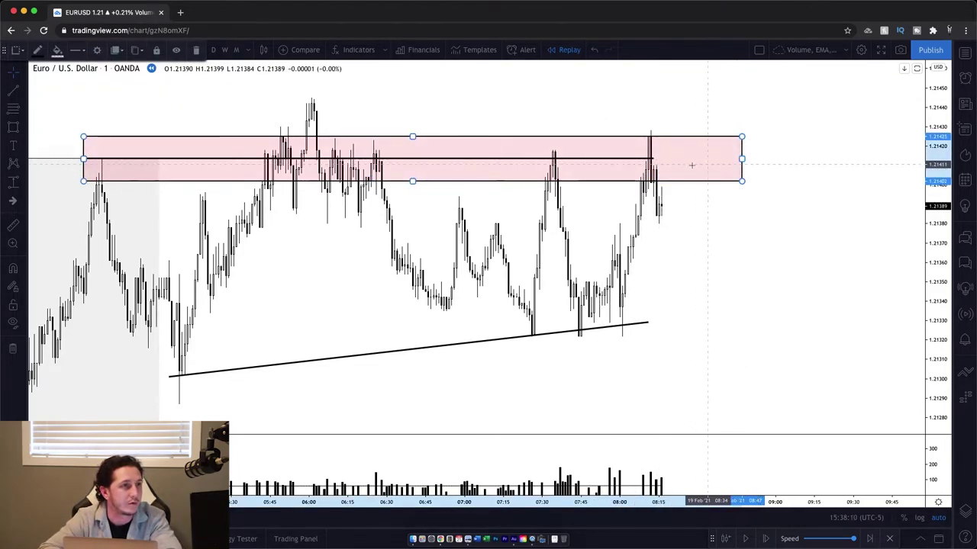
left_click(653, 161)
left_click(689, 262)
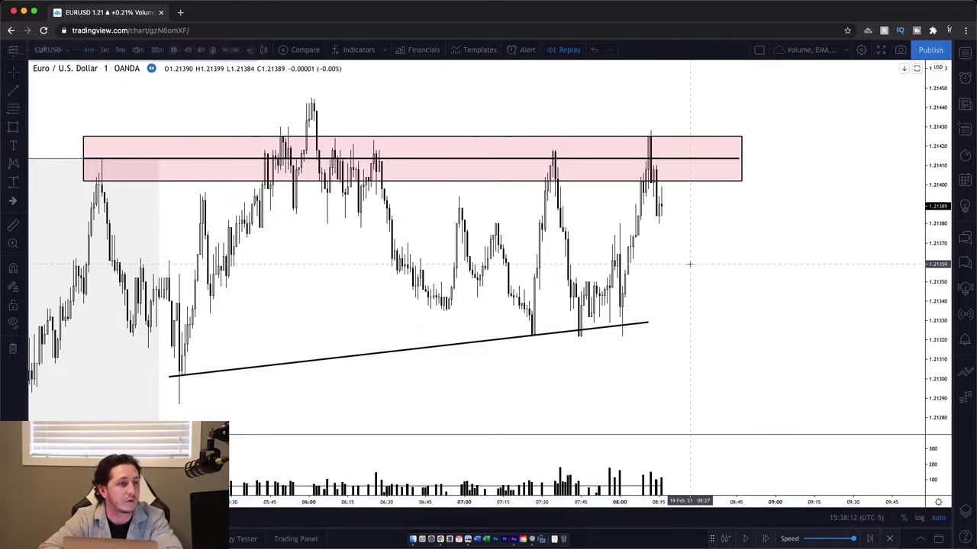
Advance the replay to about 08:21 and extend the rising support line to about 1.21339 near 09:21.
left_click(766, 539)
left_click(766, 539)
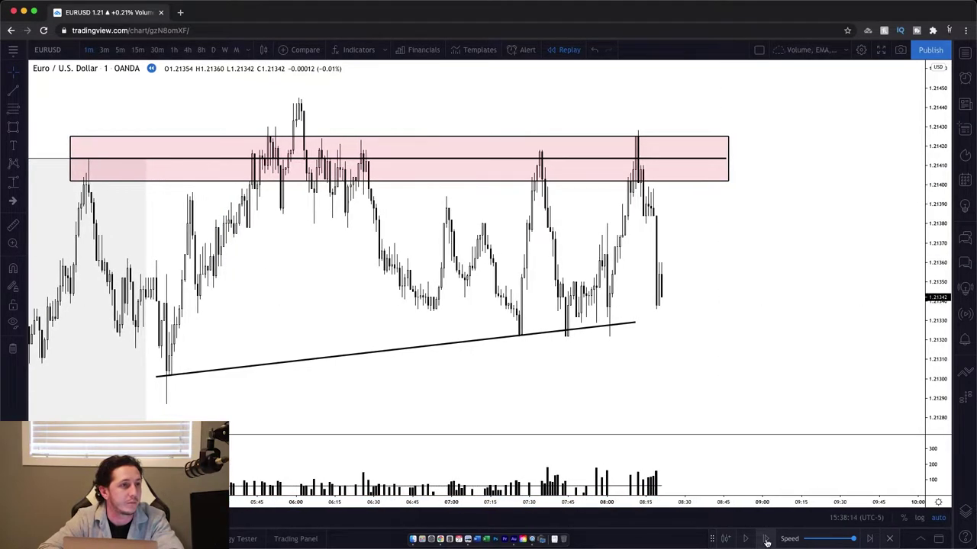
left_click(766, 539)
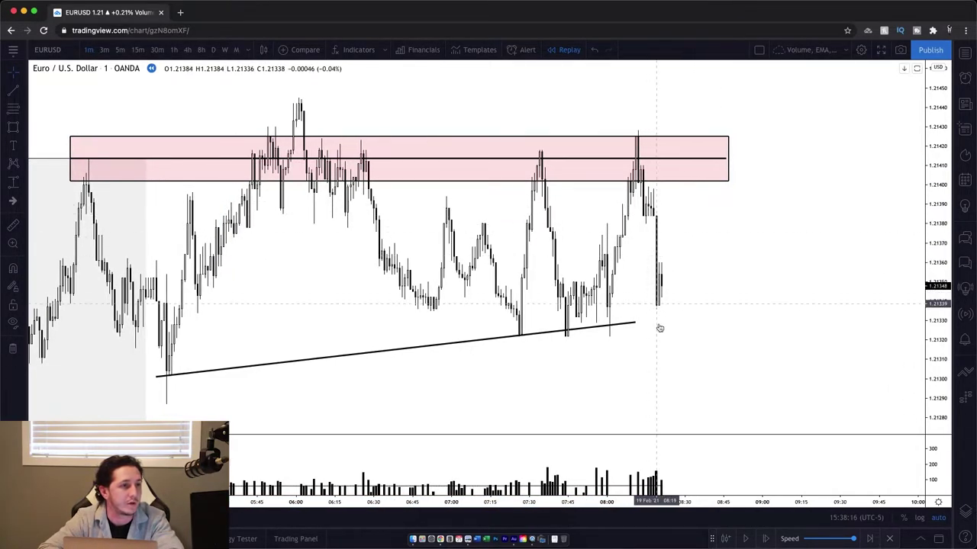
left_click_drag(631, 324, 817, 303)
left_click(737, 351)
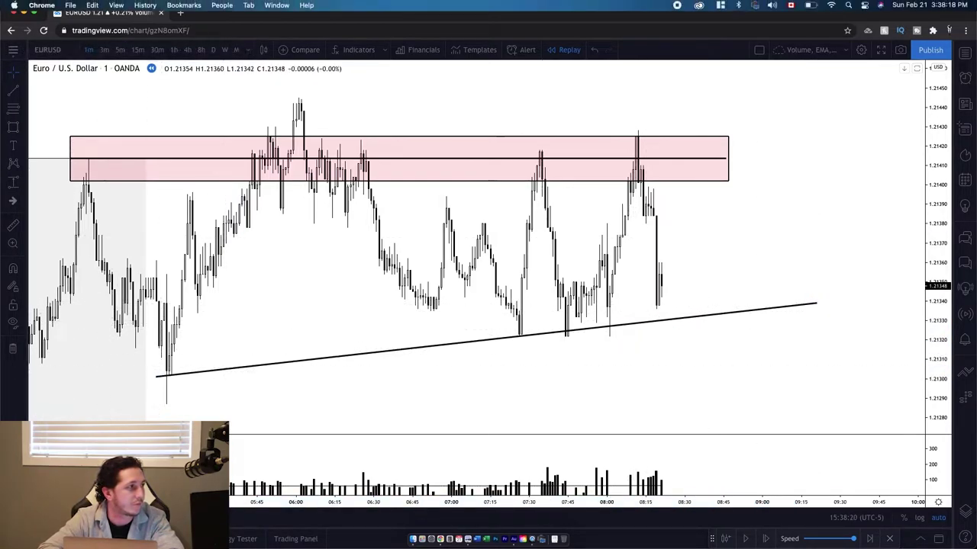
Draw a rotated rectangle zone around the rising support line, from about 1.21301 at its start to 1.21339 near 09:21.
left_click(26, 131)
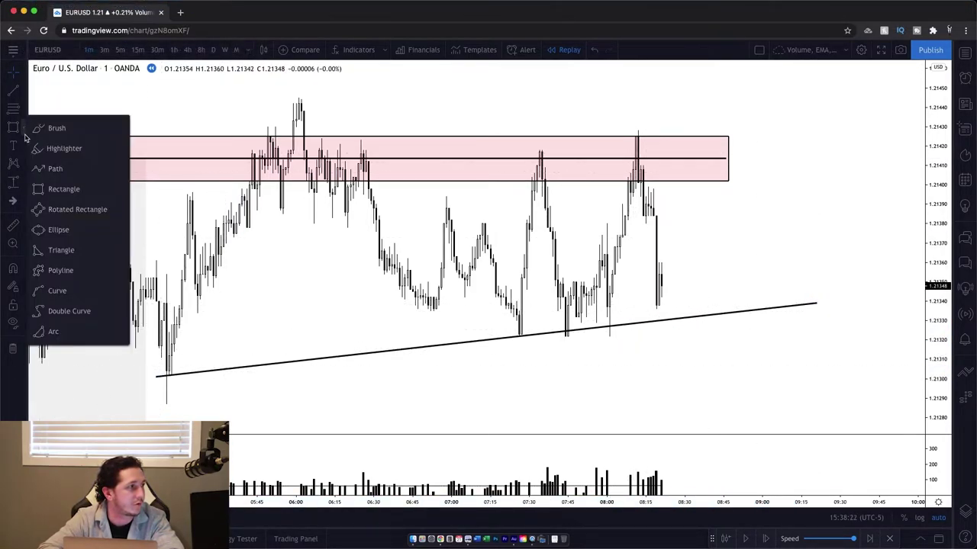
left_click(43, 205)
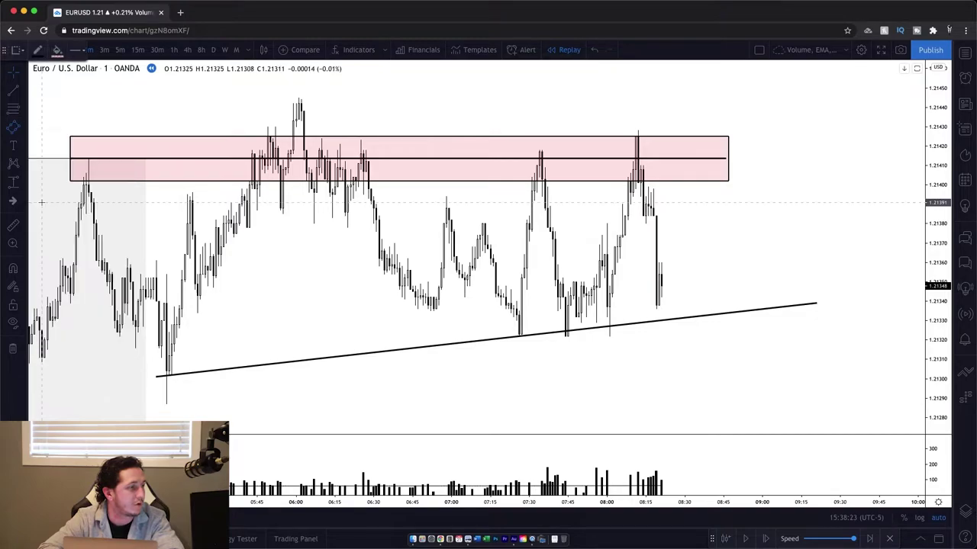
left_click(156, 377)
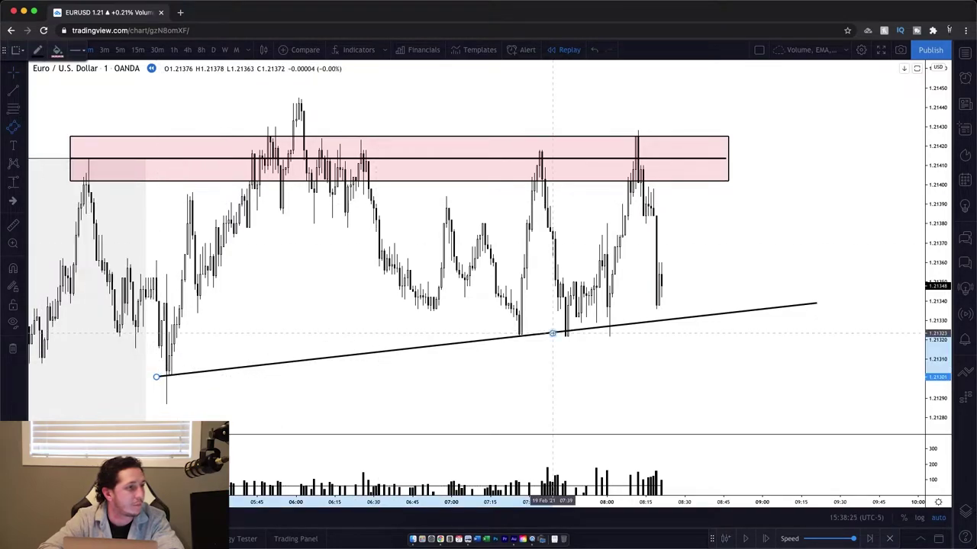
left_click(817, 305)
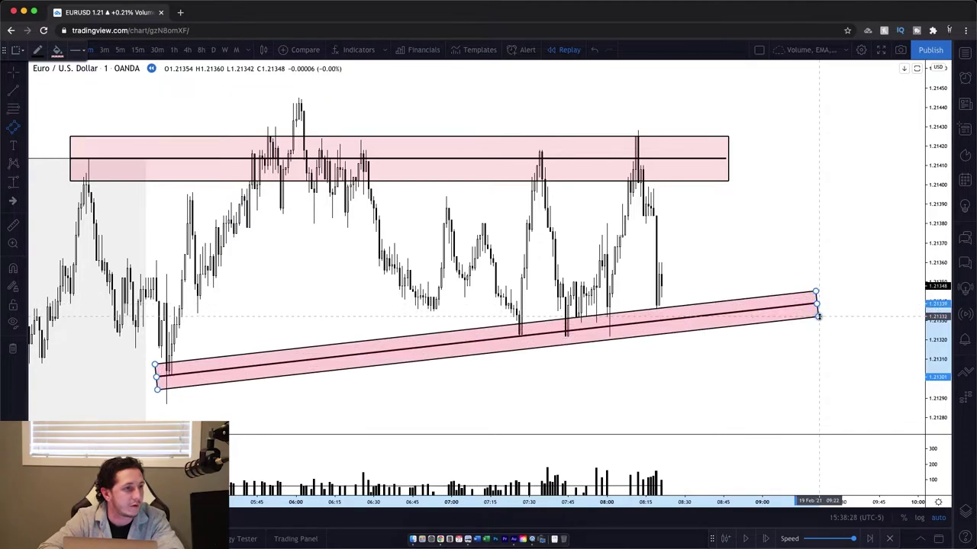
left_click(817, 315)
left_click(769, 218)
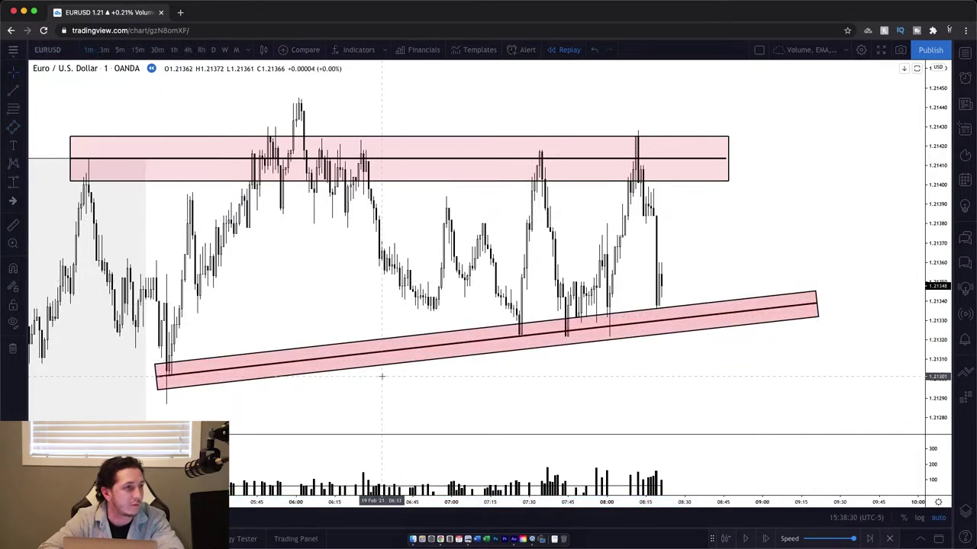
Advance the replay bar by bar to about 08:25.
left_click(766, 539)
left_click(767, 538)
left_click(766, 539)
left_click(767, 539)
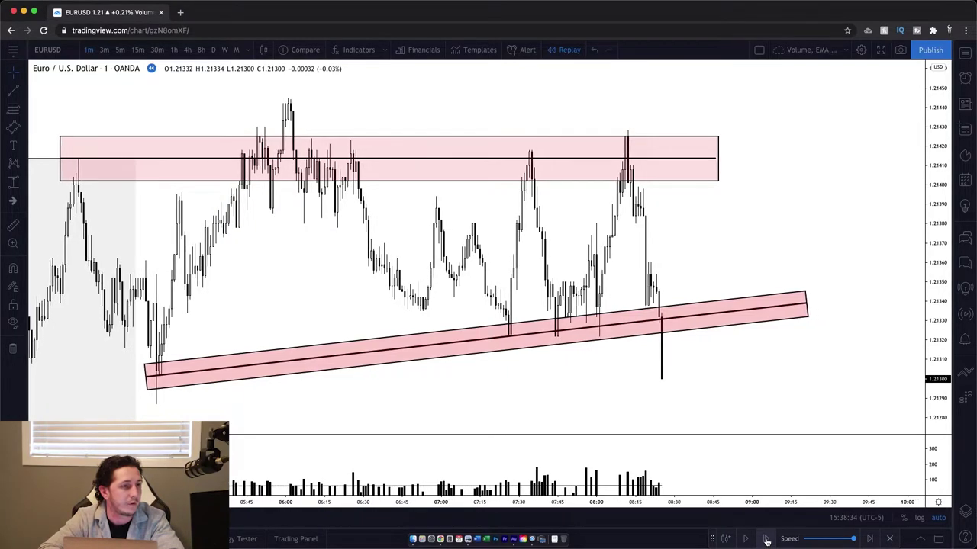
left_click(767, 539)
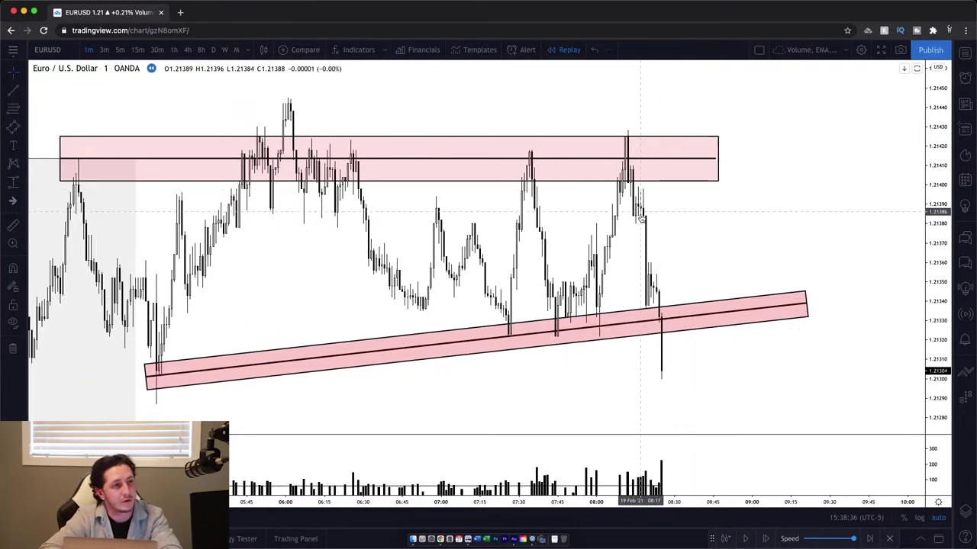
left_click(659, 312)
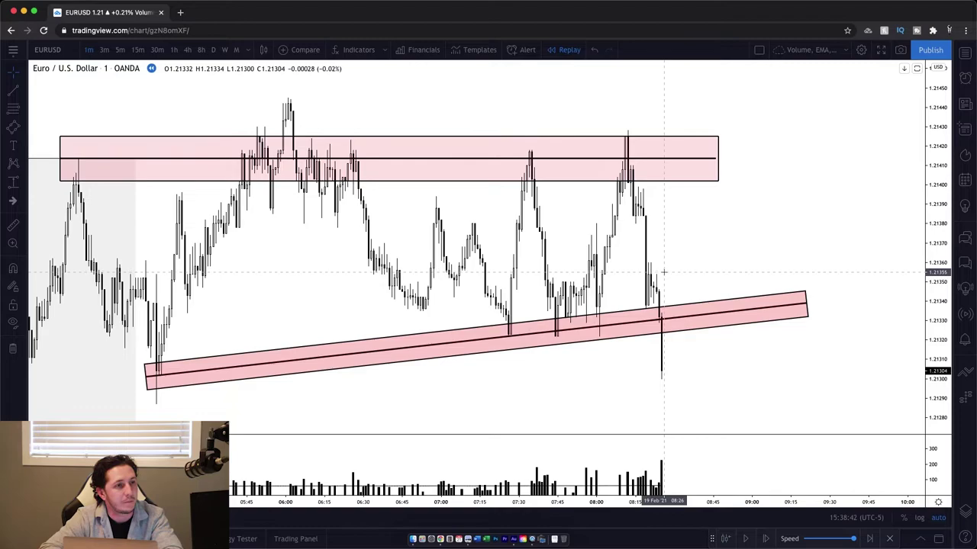
left_click(546, 340)
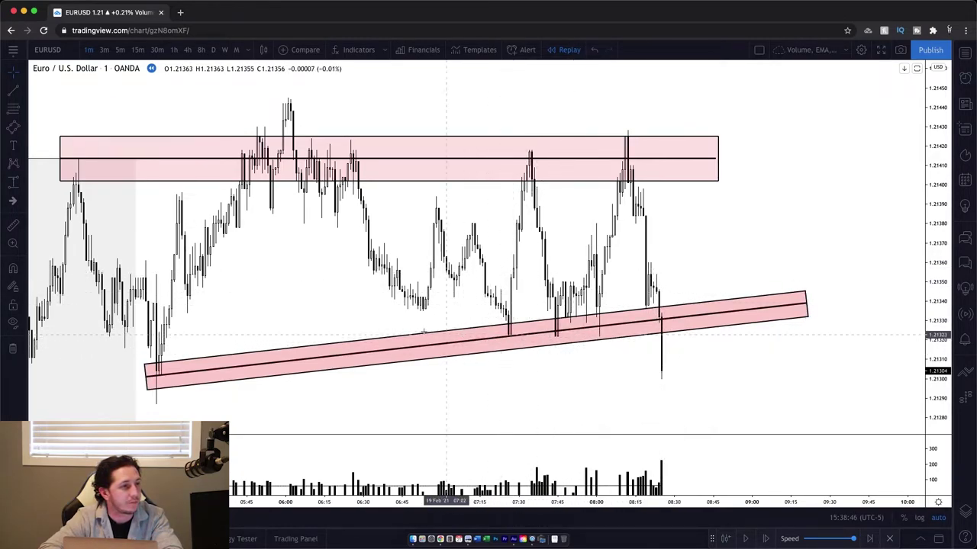
Advance the replay bar by bar to about 08:33.
left_click(766, 540)
left_click(766, 540)
left_click(766, 540)
left_click(766, 540)
left_click(766, 540)
left_click(766, 540)
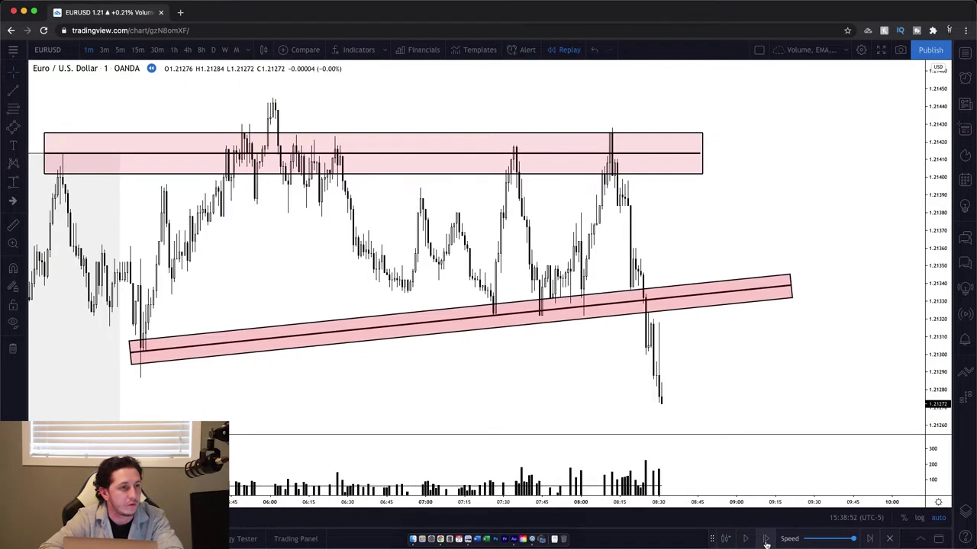
left_click(766, 541)
left_click(765, 540)
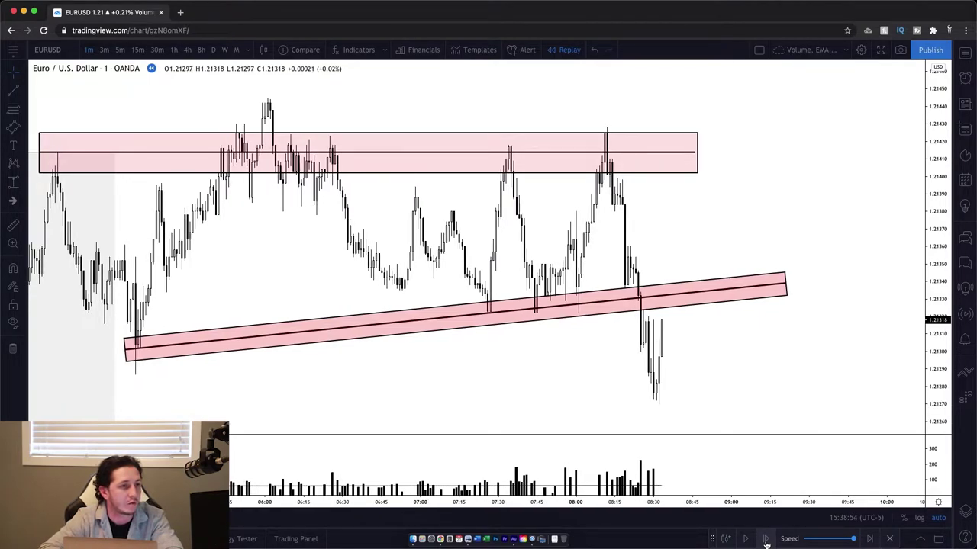
Advance the replay bar by bar to about 08:39.
left_click(765, 540)
left_click(766, 540)
left_click(766, 541)
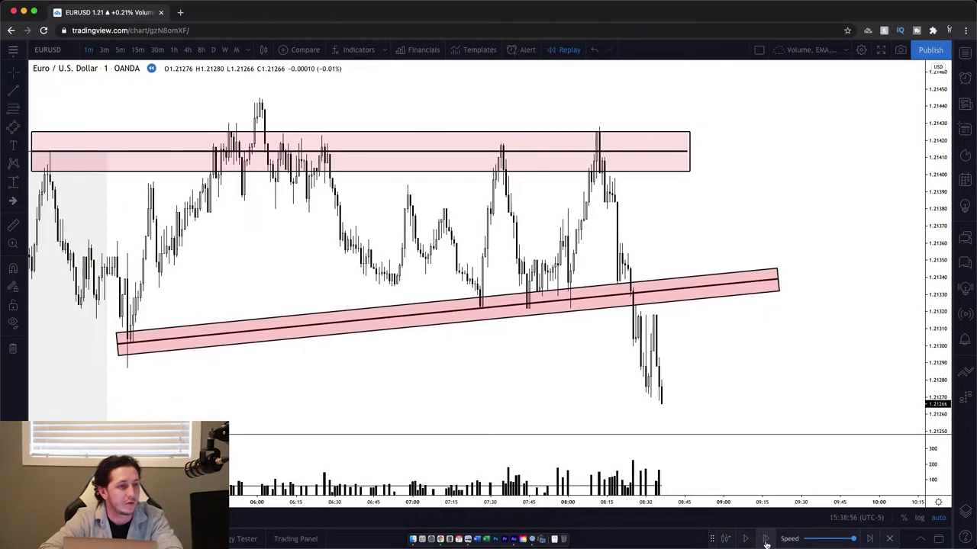
left_click(766, 541)
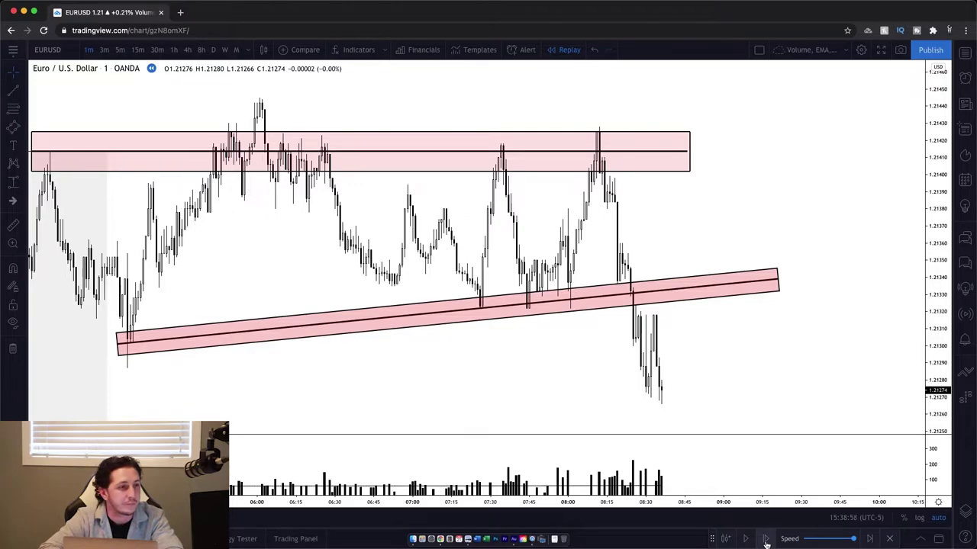
left_click(766, 540)
left_click(766, 540)
left_click(766, 540)
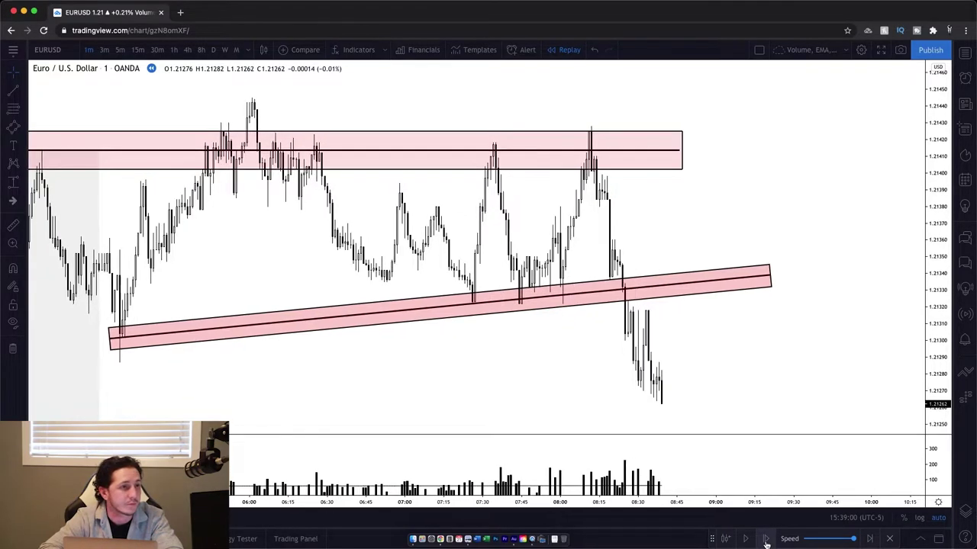
Advance the replay bar by bar to about 08:45.
left_click(766, 540)
left_click(766, 540)
left_click(766, 540)
left_click(766, 540)
left_click(765, 540)
left_click(766, 540)
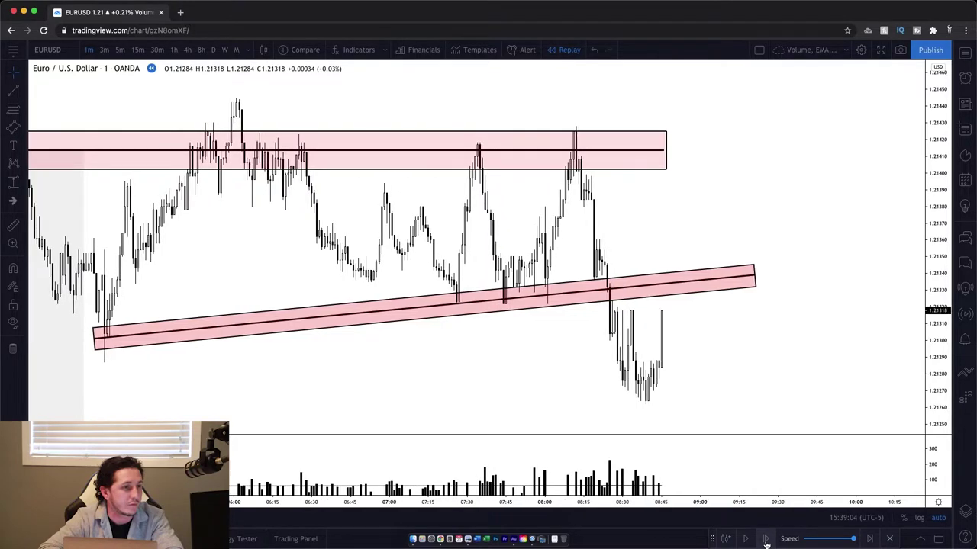
left_click(766, 540)
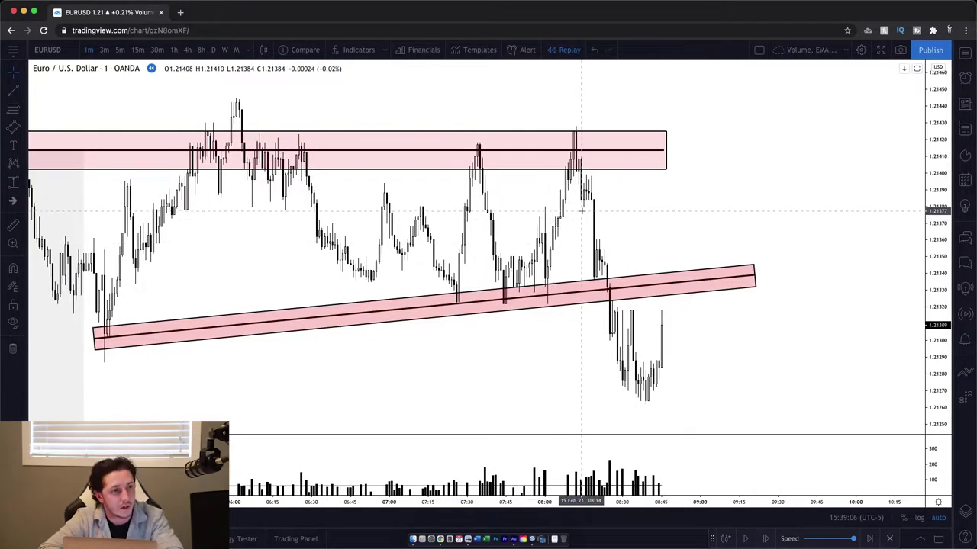
Draw a Fibonacci retracement of the latest drop, from about 1.21428 at 08:02 to about 1.21262 at 09:09.
left_click(12, 108)
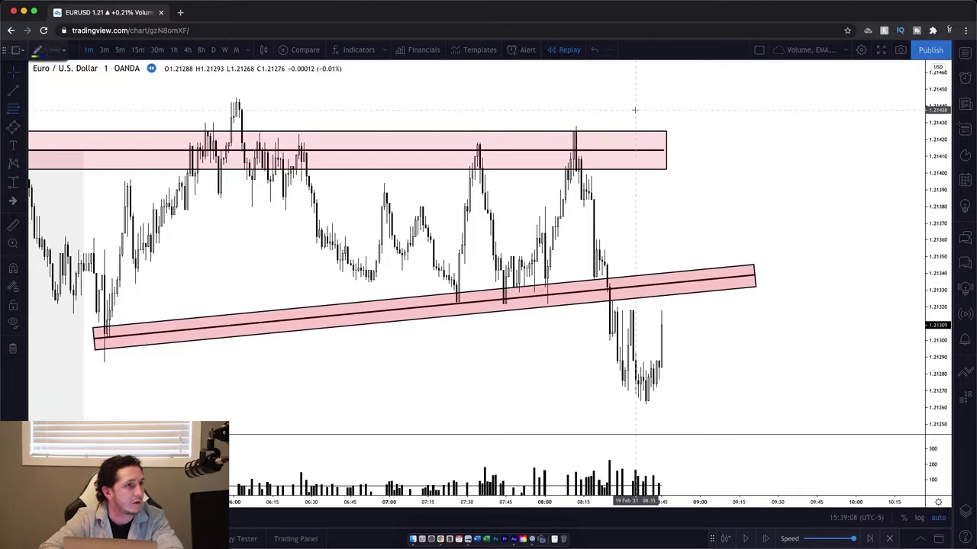
left_click(549, 126)
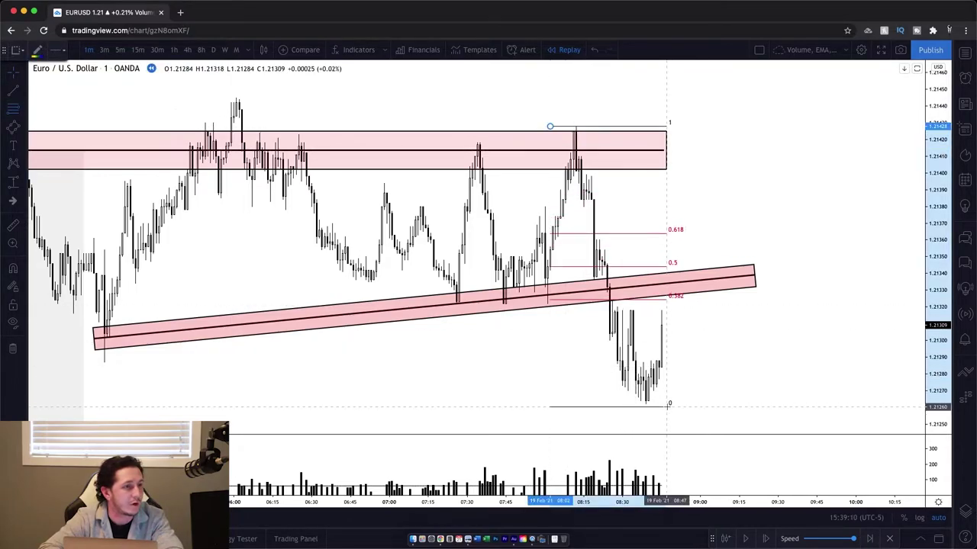
left_click(723, 402)
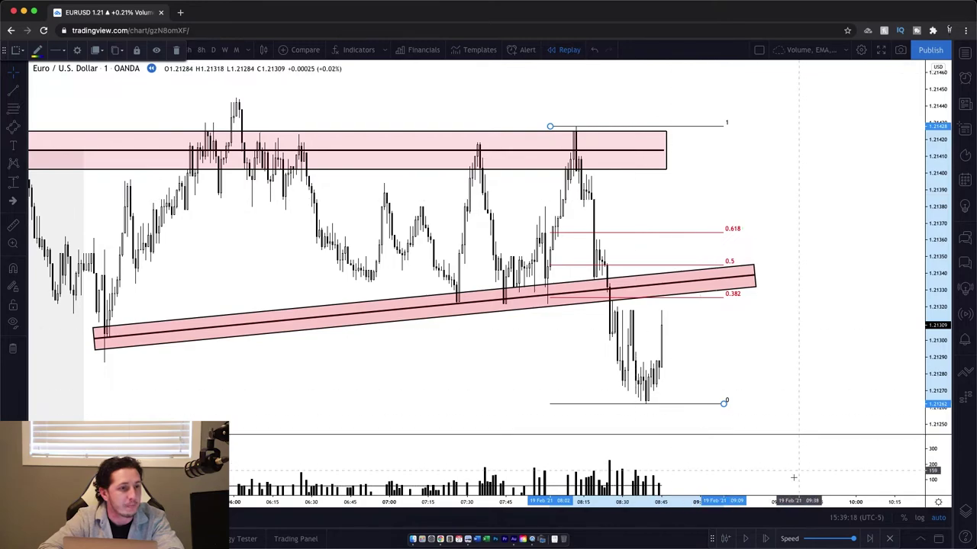
Advance the replay bar by bar to about 08:57.
left_click(766, 539)
left_click(766, 539)
left_click(766, 539)
left_click(766, 539)
left_click(766, 538)
left_click(766, 538)
left_click(766, 538)
left_click(766, 538)
left_click(766, 538)
left_click(766, 539)
left_click(766, 539)
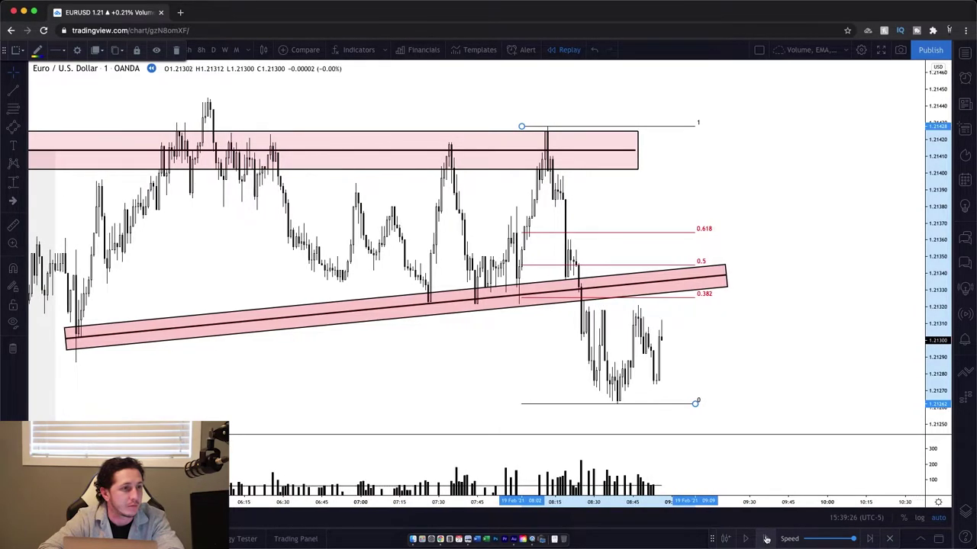
left_click(766, 539)
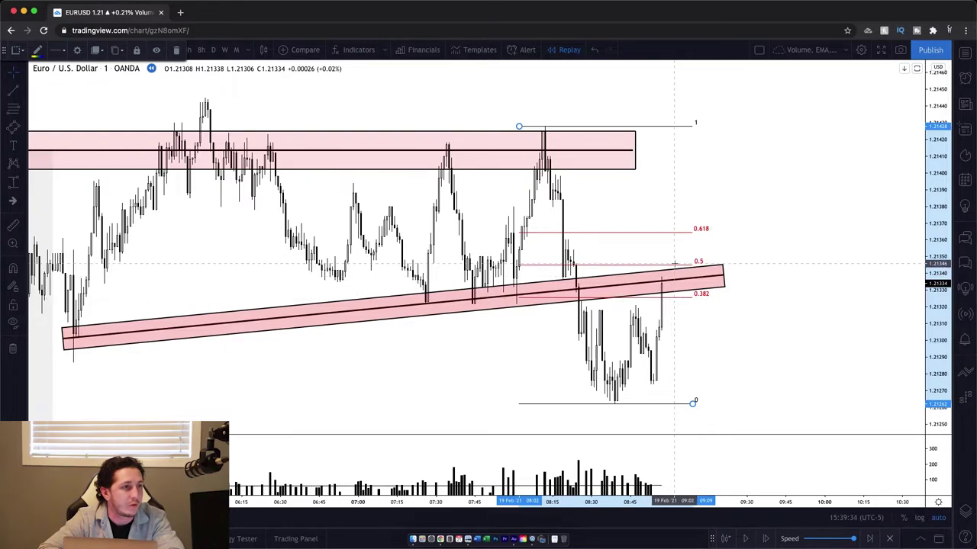
Advance the replay to 08:58 and place a short position there with entry at 1.21326 and stop at about 1.21356.
left_click(21, 183)
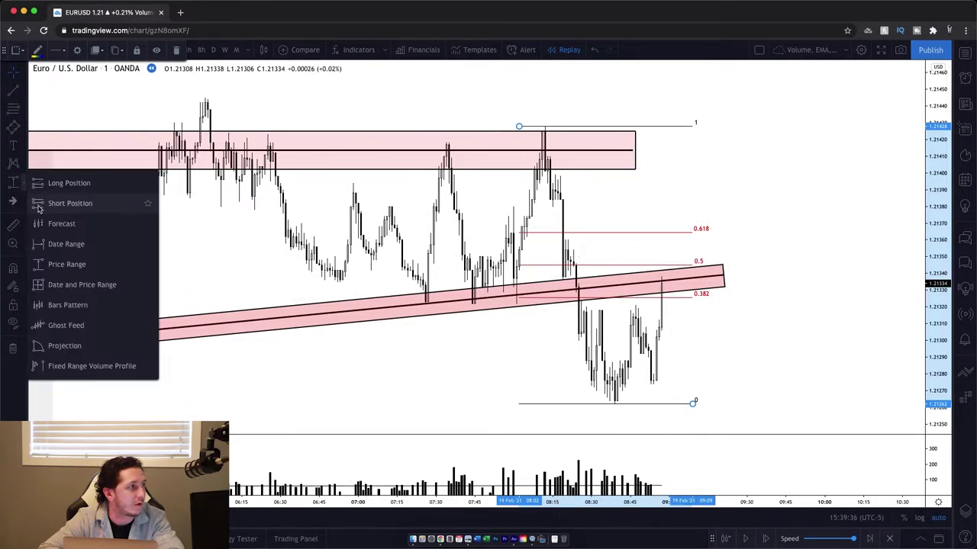
left_click(38, 204)
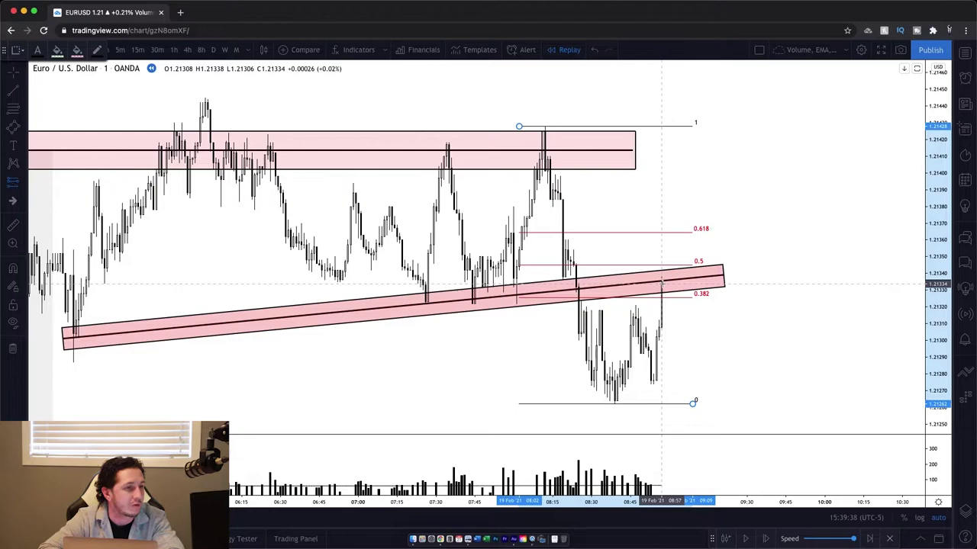
left_click(767, 540)
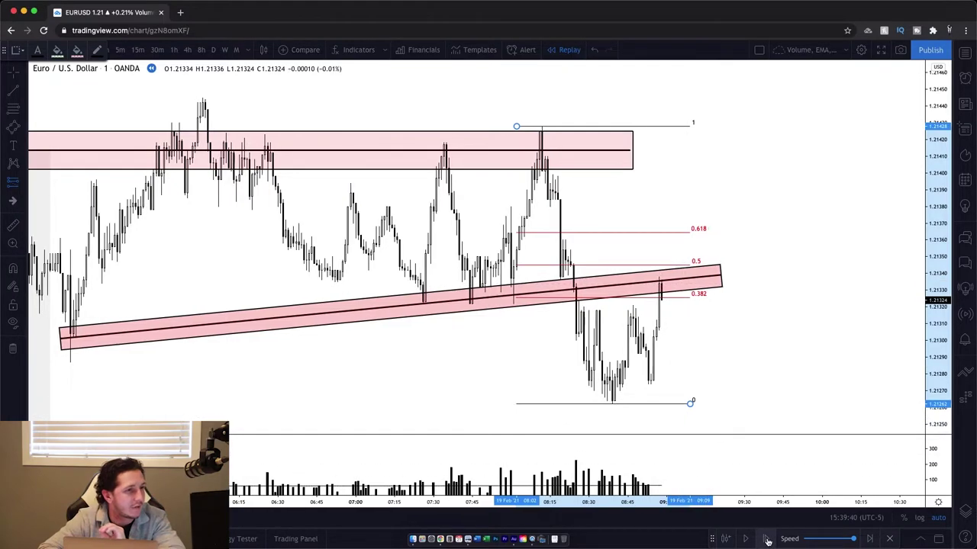
left_click(661, 295)
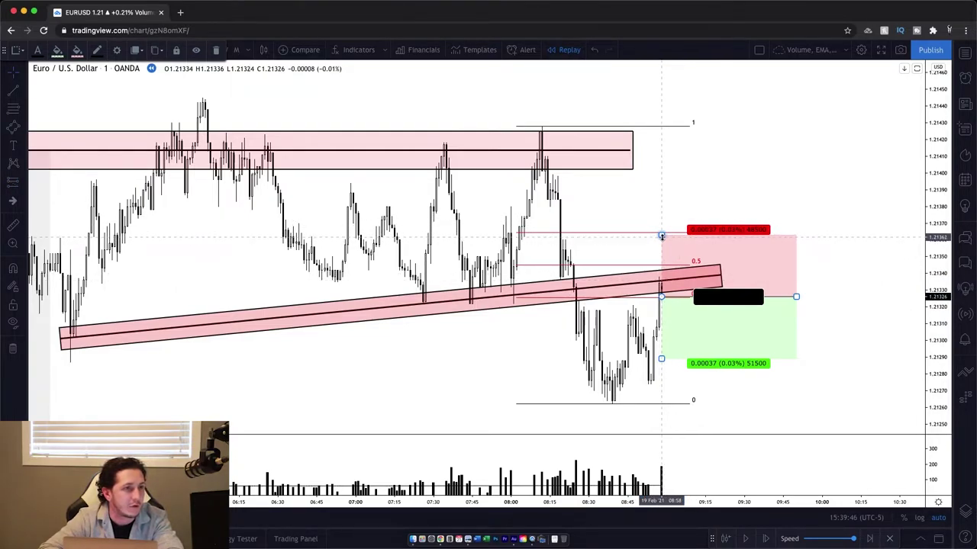
left_click_drag(660, 236, 659, 247)
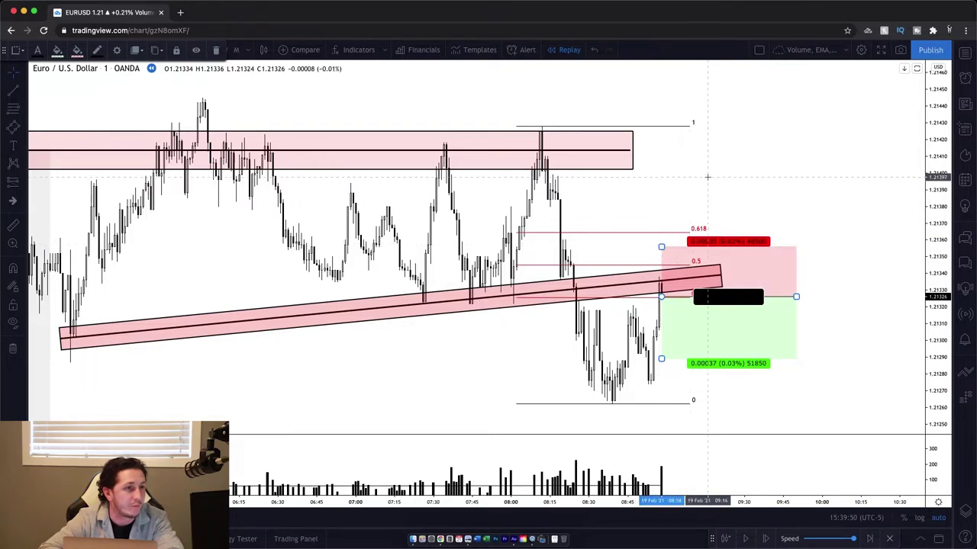
Change the short position's text colour to white.
double_click(688, 336)
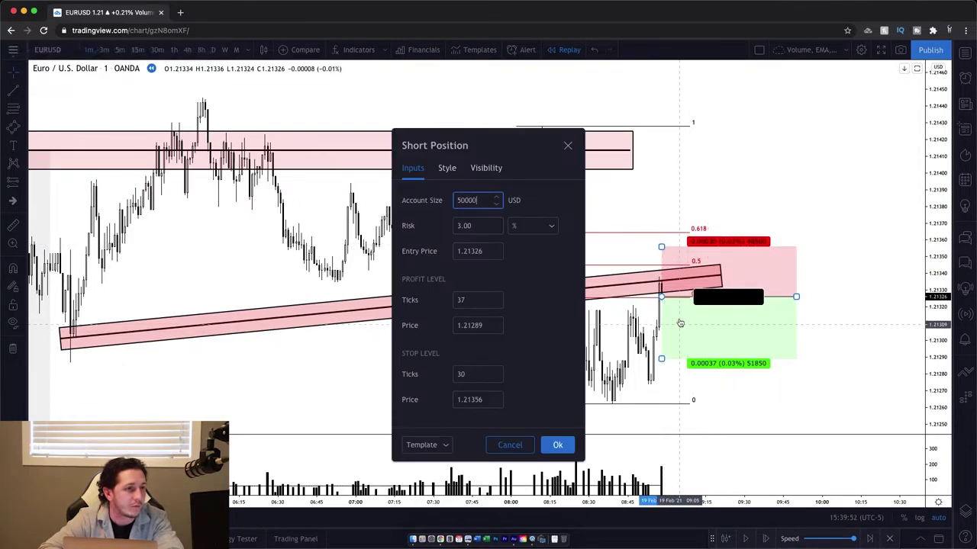
left_click(447, 168)
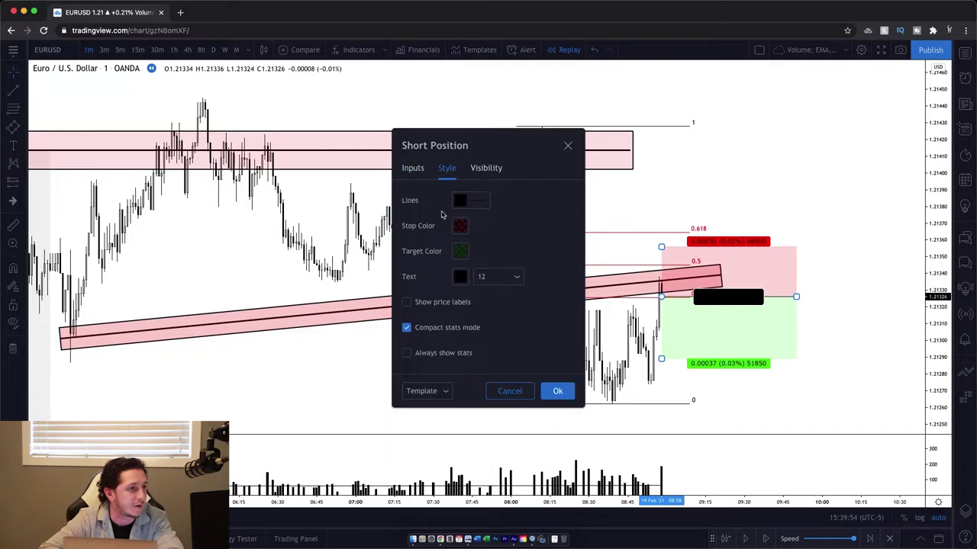
left_click(461, 277)
left_click(462, 298)
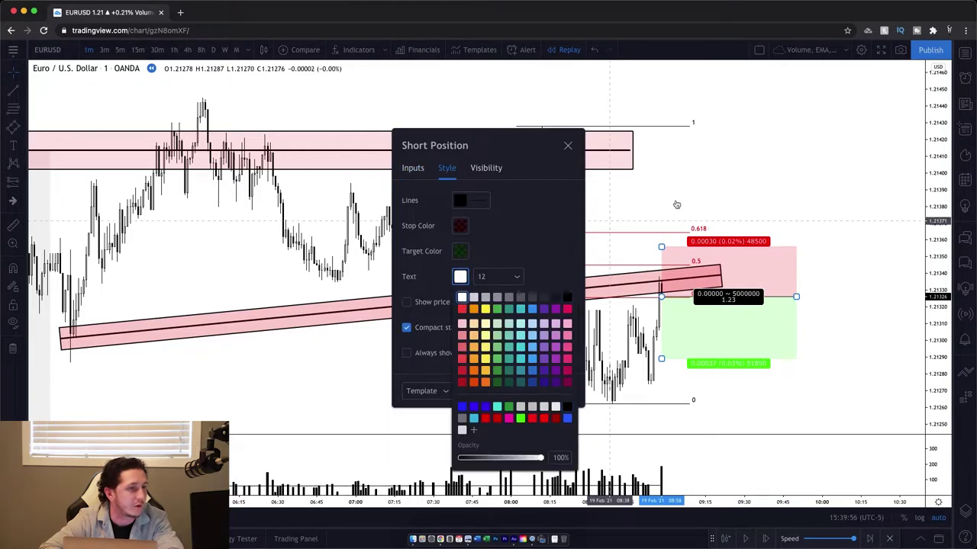
left_click(679, 204)
Set the short position's profit level to 150 ticks and its stop level to 50 ticks.
double_click(687, 323)
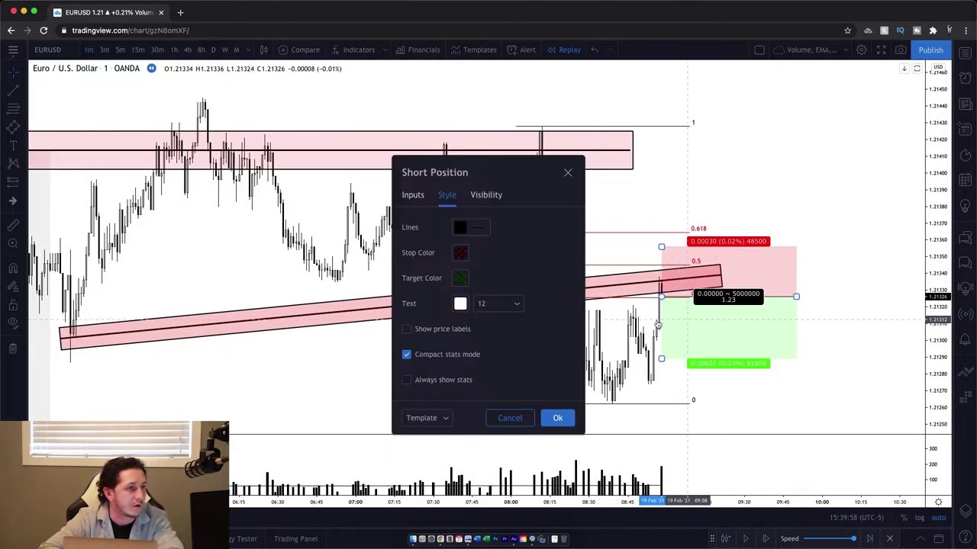
left_click(413, 196)
double_click(473, 327)
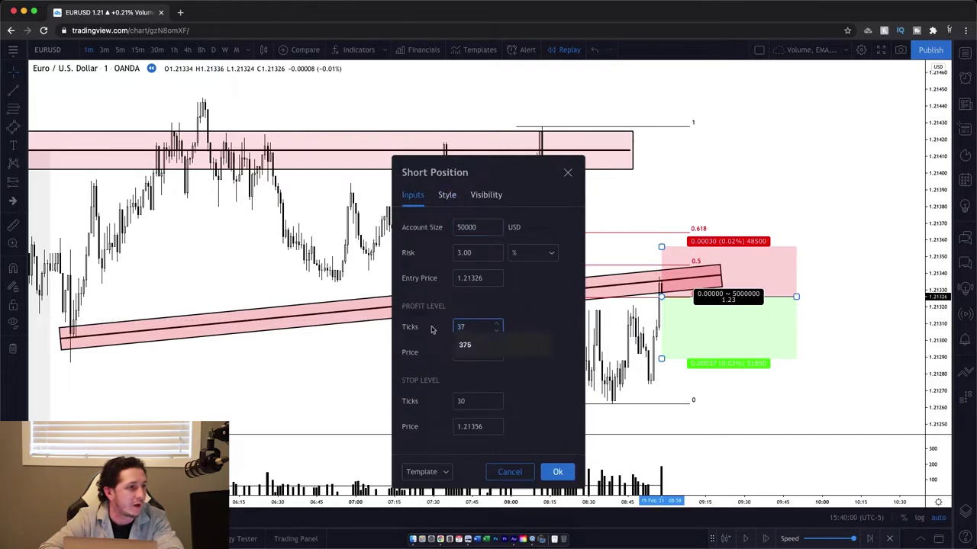
type("150")
left_click(558, 303)
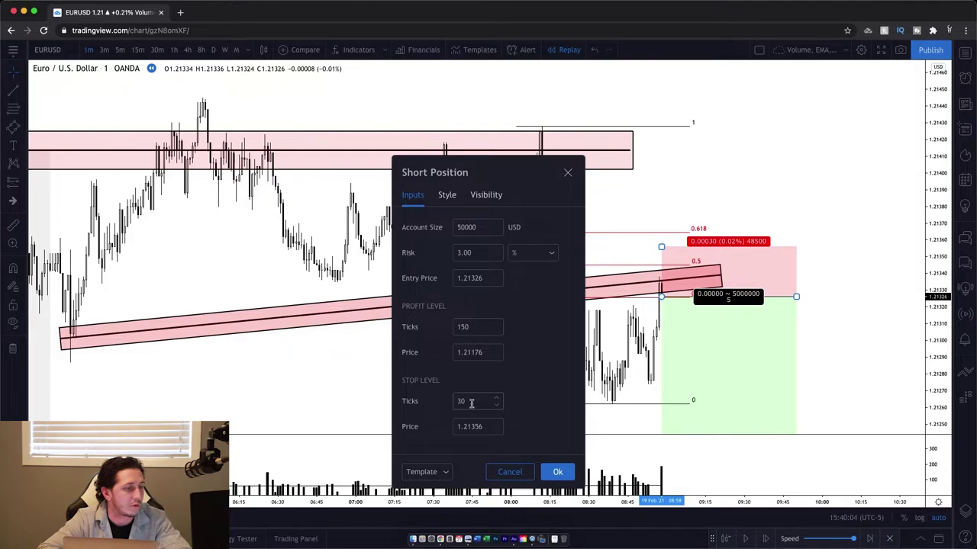
left_click(538, 376)
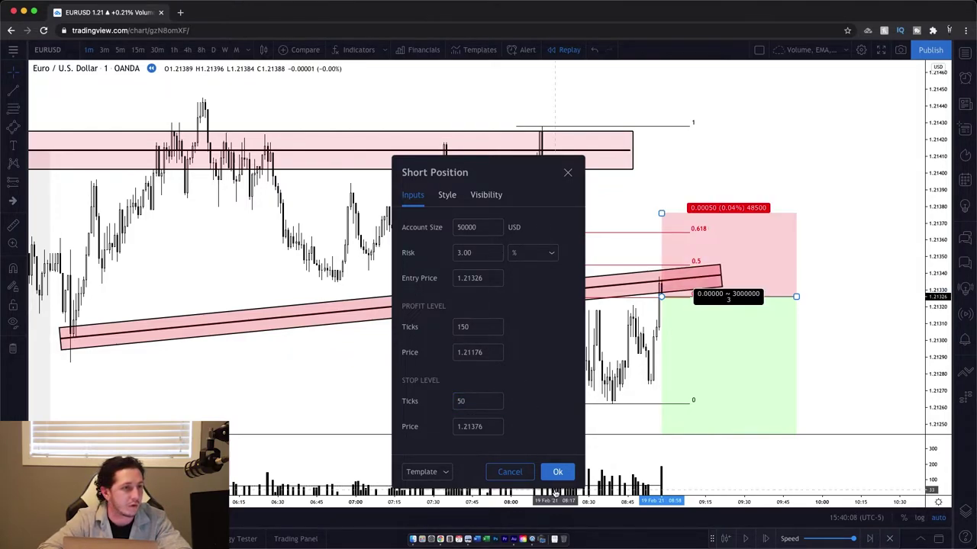
left_click(558, 471)
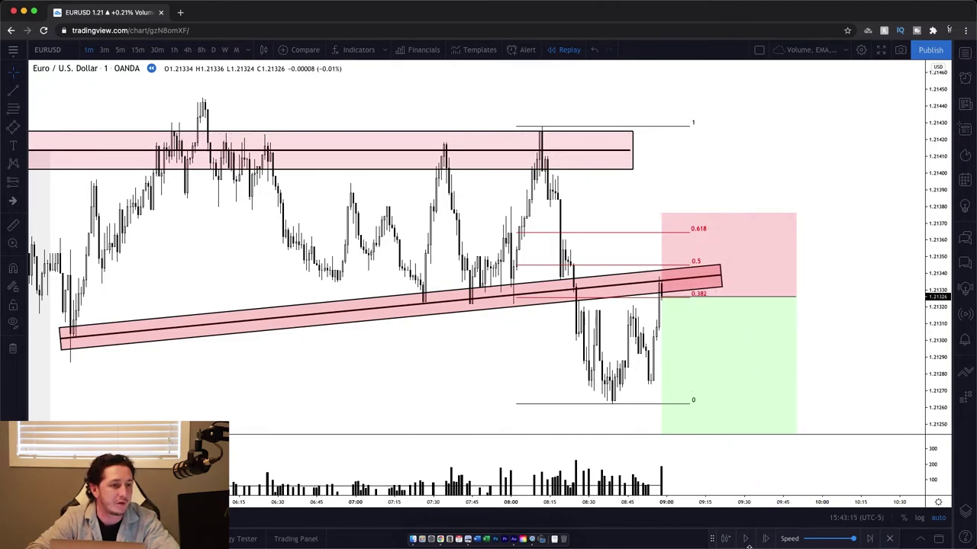
Advance the replay bar by bar to about 09:02.
left_click(766, 538)
left_click(766, 539)
left_click(766, 540)
left_click(767, 539)
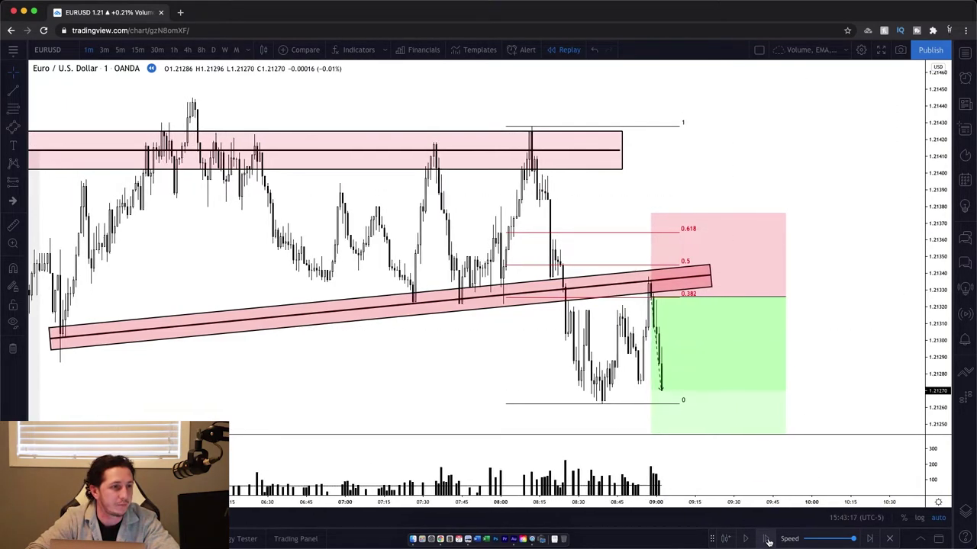
Advance the replay bar by bar to about 09:35, past the short position's profit target.
left_click(768, 541)
left_click(768, 541)
left_click(769, 541)
left_click(768, 541)
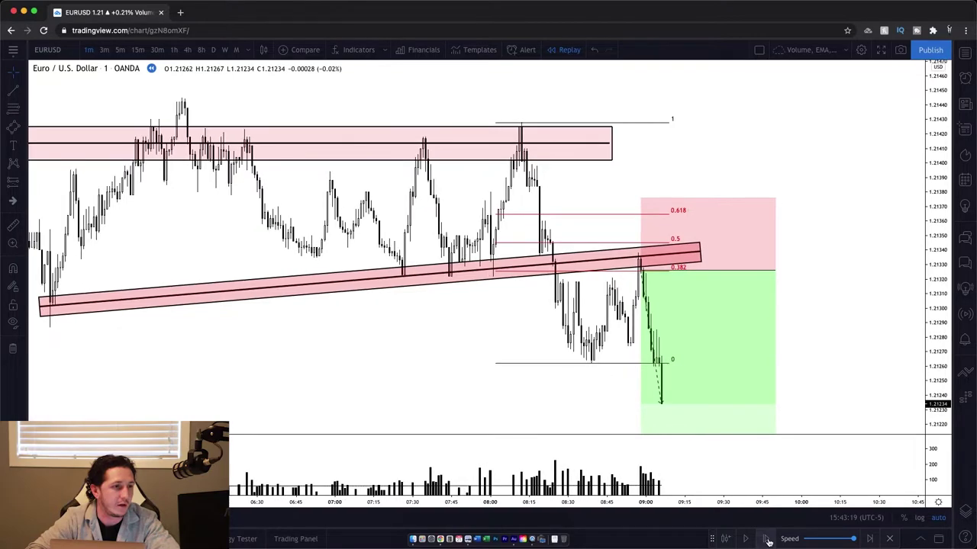
left_click(768, 540)
left_click(768, 541)
left_click(769, 541)
left_click(769, 541)
left_click(769, 541)
left_click(768, 541)
left_click(769, 541)
left_click(768, 541)
left_click(768, 541)
left_click(769, 541)
left_click(768, 541)
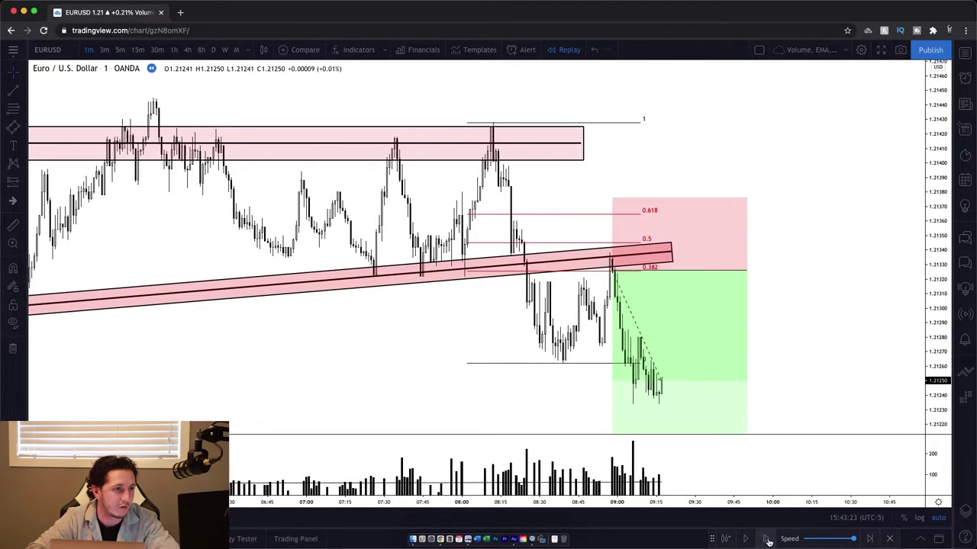
left_click(769, 541)
left_click(769, 541)
left_click(768, 541)
left_click(769, 540)
left_click(769, 541)
left_click(769, 541)
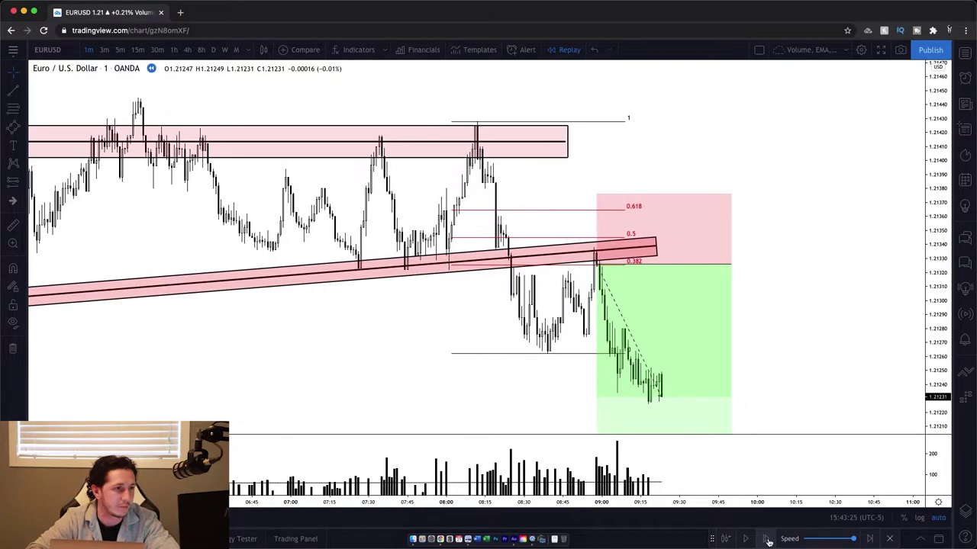
left_click(769, 541)
left_click(769, 541)
left_click(768, 541)
left_click(768, 541)
left_click(769, 541)
left_click(768, 541)
left_click(768, 541)
left_click(768, 541)
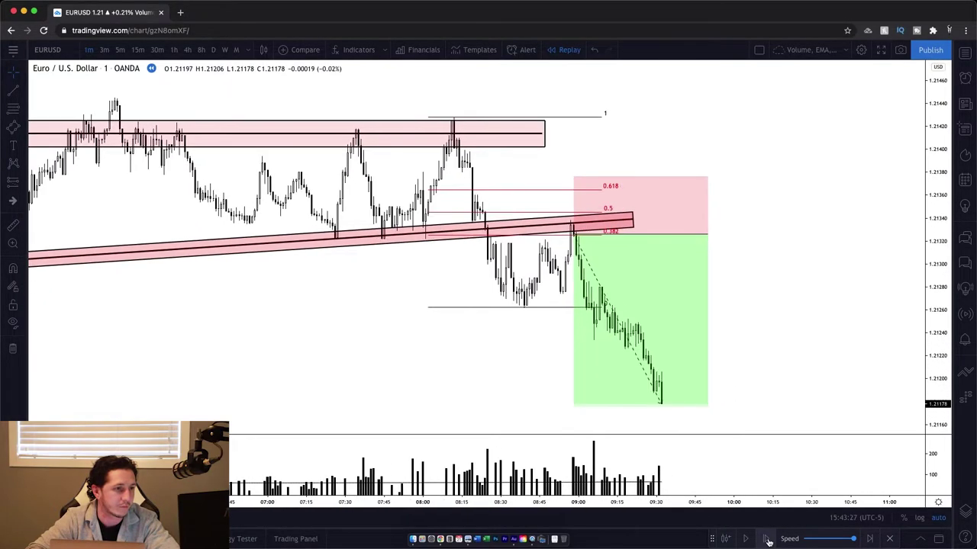
left_click(769, 540)
left_click(768, 541)
left_click(768, 541)
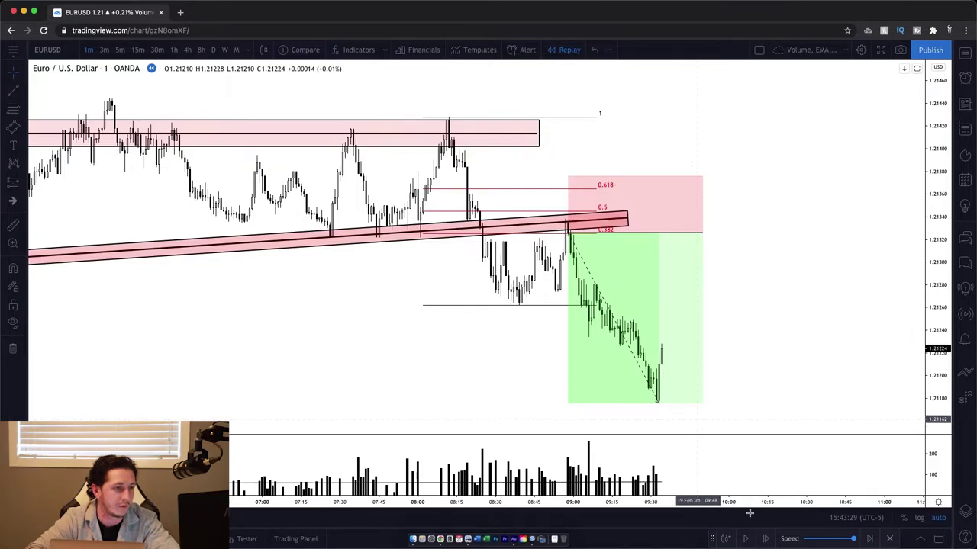
left_click(766, 541)
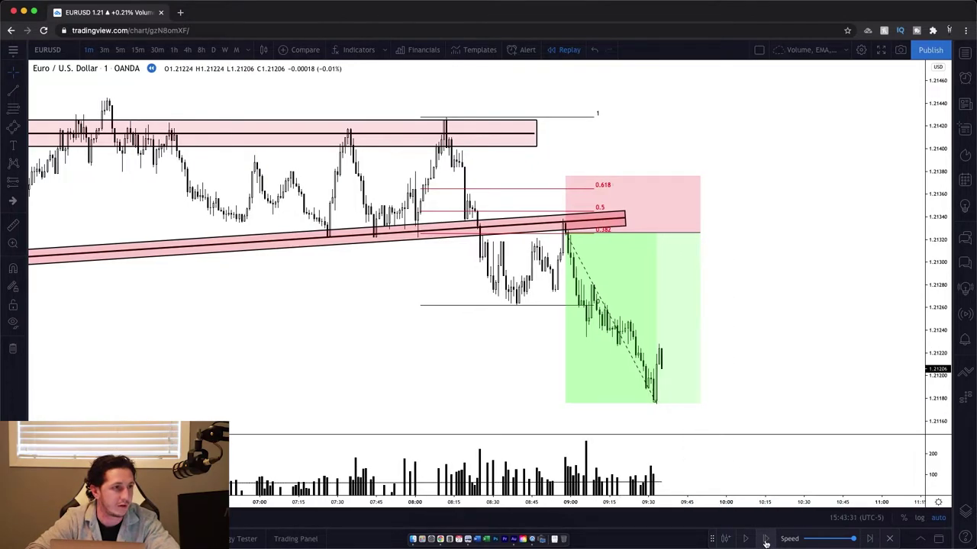
left_click(766, 541)
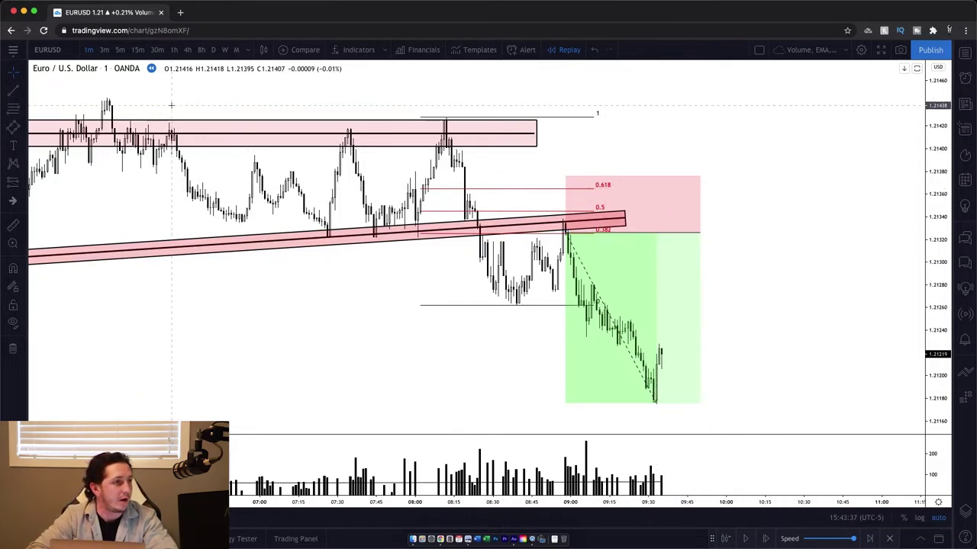
Draw a descending trend line from about 1.21438 at 08:08 through the 08:58 high to about 1.21188 at 10:13.
key("alt+t")
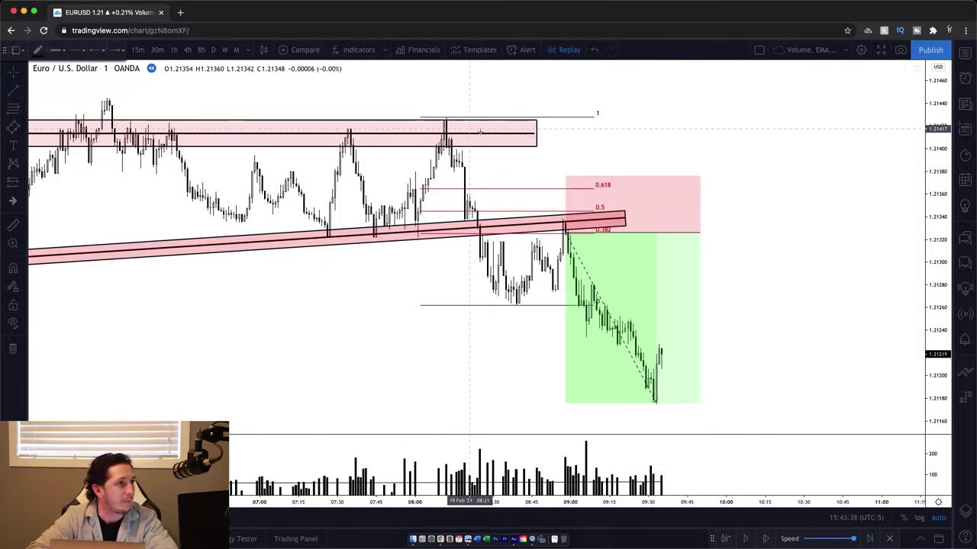
left_click(436, 114)
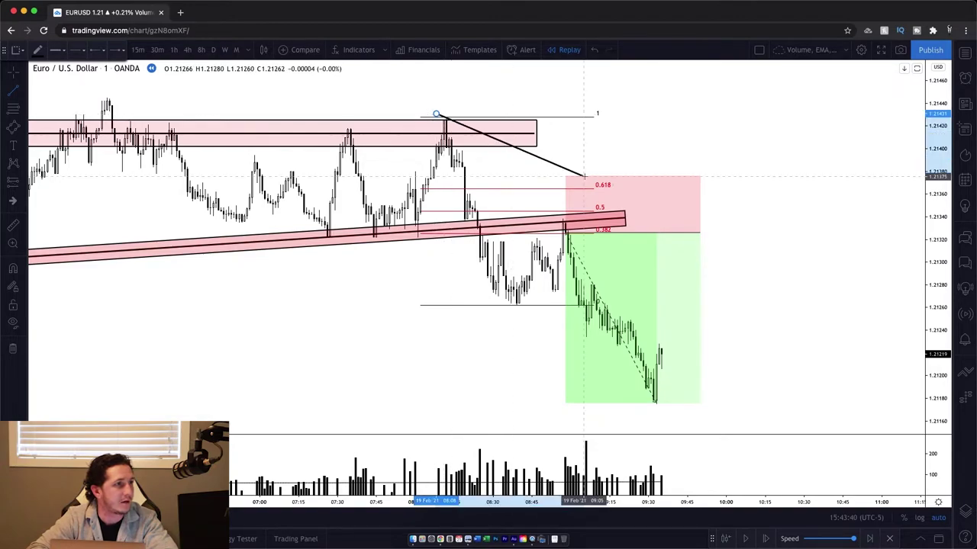
left_click(697, 334)
left_click_drag(436, 114, 436, 108)
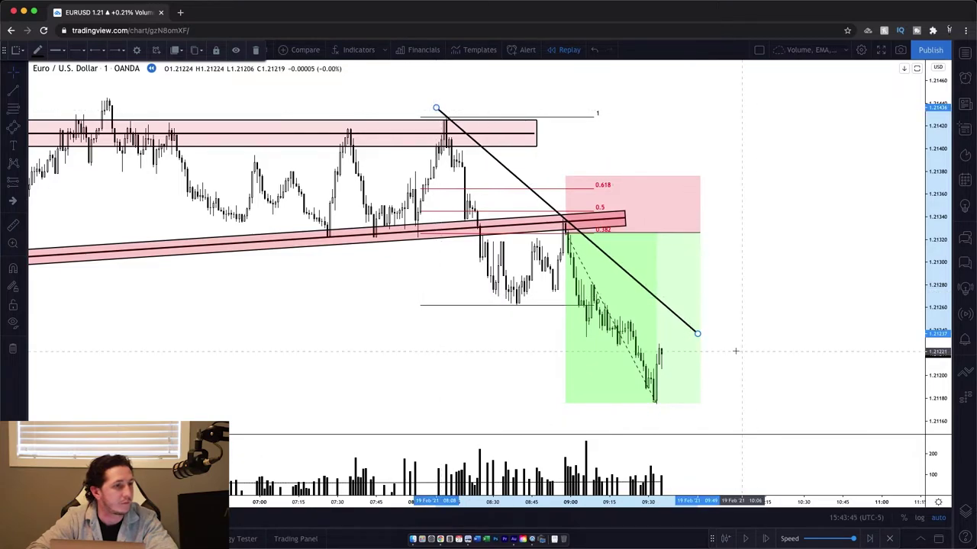
left_click_drag(697, 333, 758, 389)
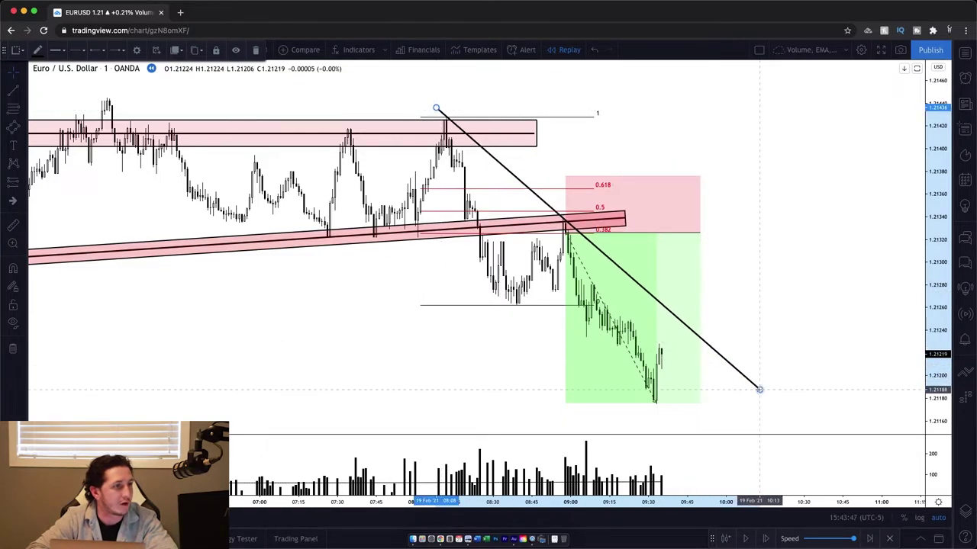
left_click(755, 342)
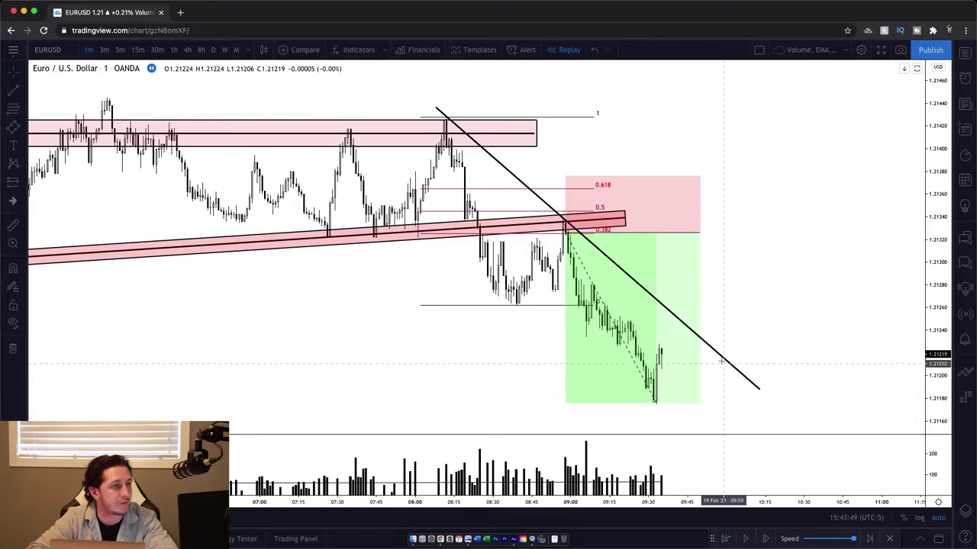
Advance the replay bar by bar to about 09:49, past the descending trend line.
left_click(765, 540)
left_click(764, 540)
left_click(764, 540)
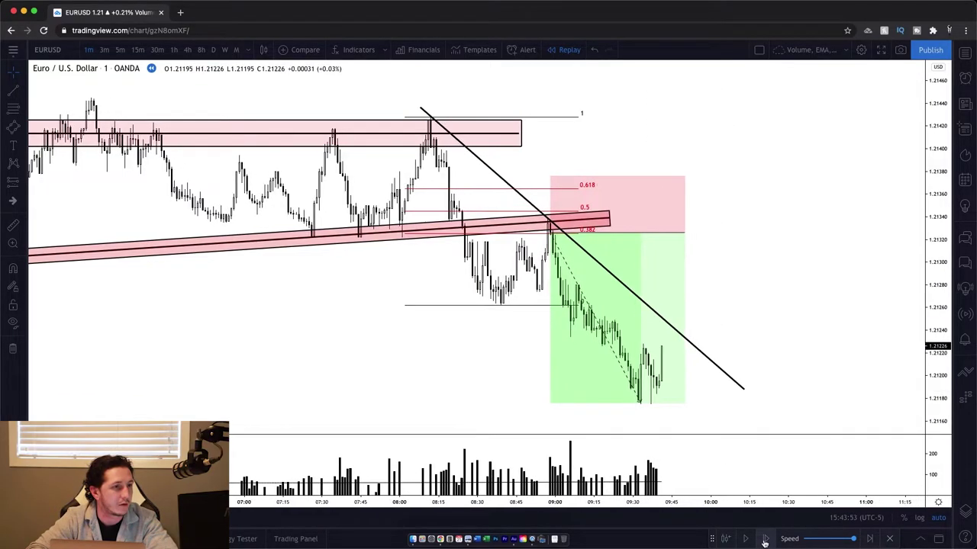
left_click(764, 540)
left_click(765, 541)
left_click(764, 540)
left_click(764, 540)
left_click(765, 540)
left_click(764, 540)
left_click(764, 540)
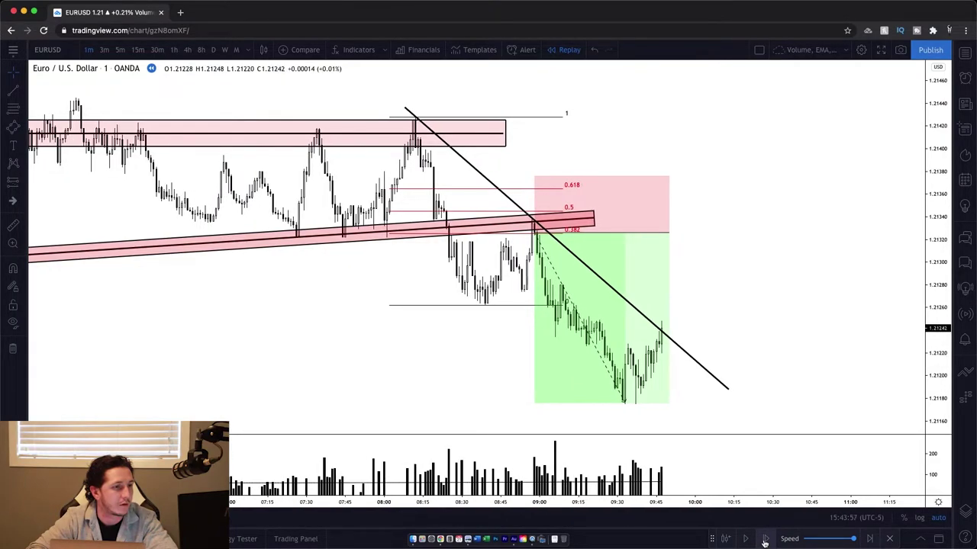
mouse_move(663, 347)
left_click(766, 541)
left_click(766, 540)
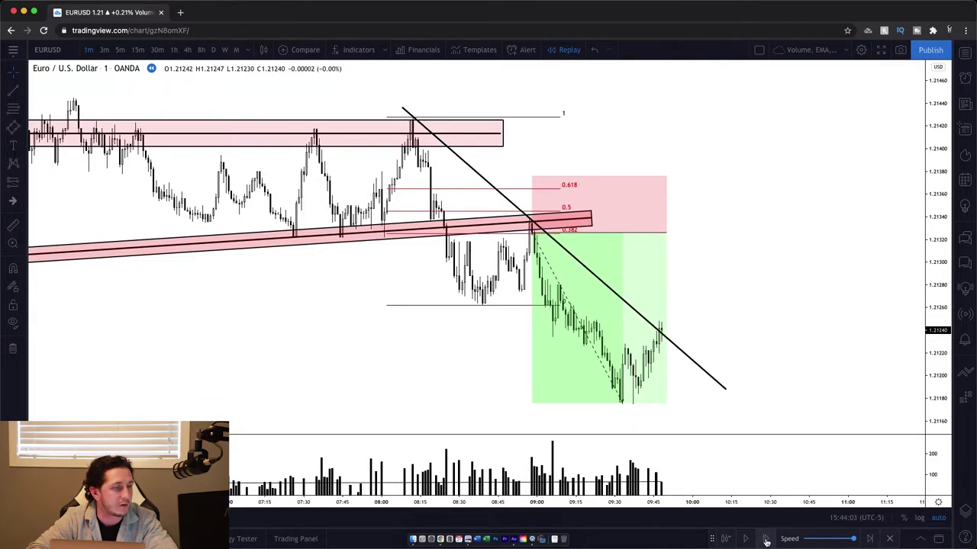
left_click(766, 540)
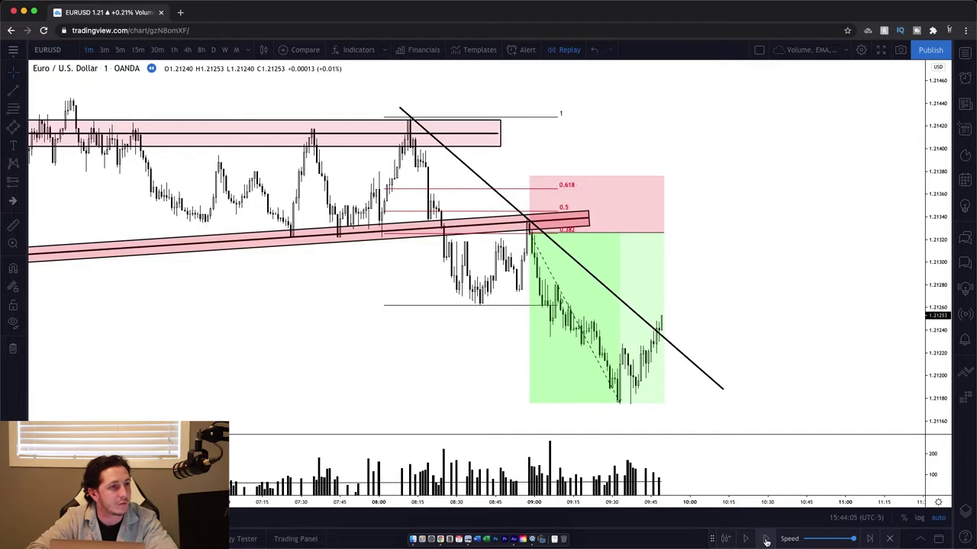
left_click(766, 540)
Shorten the short position so it ends at about 09:32, where price reached the target, and select the descending trend line.
mouse_move(529, 228)
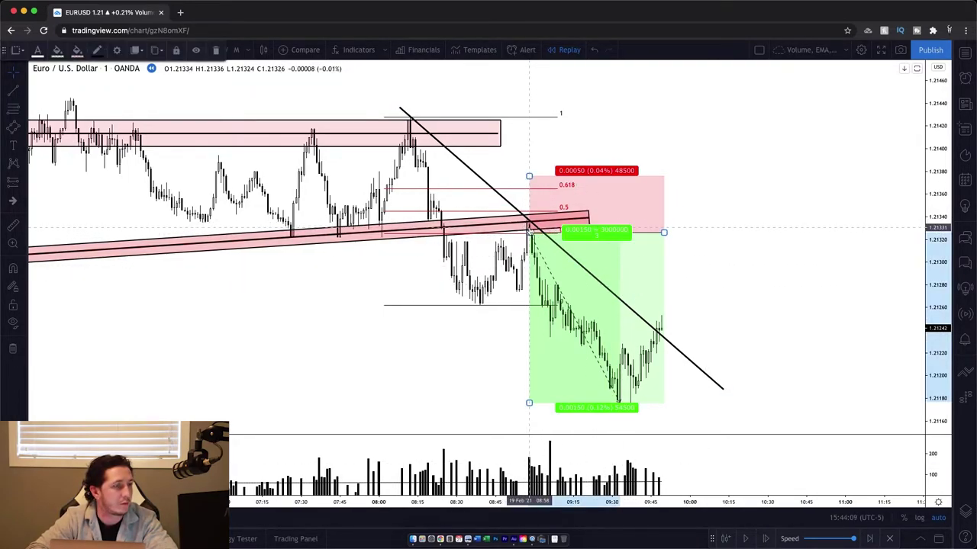
left_click_drag(664, 233, 617, 233)
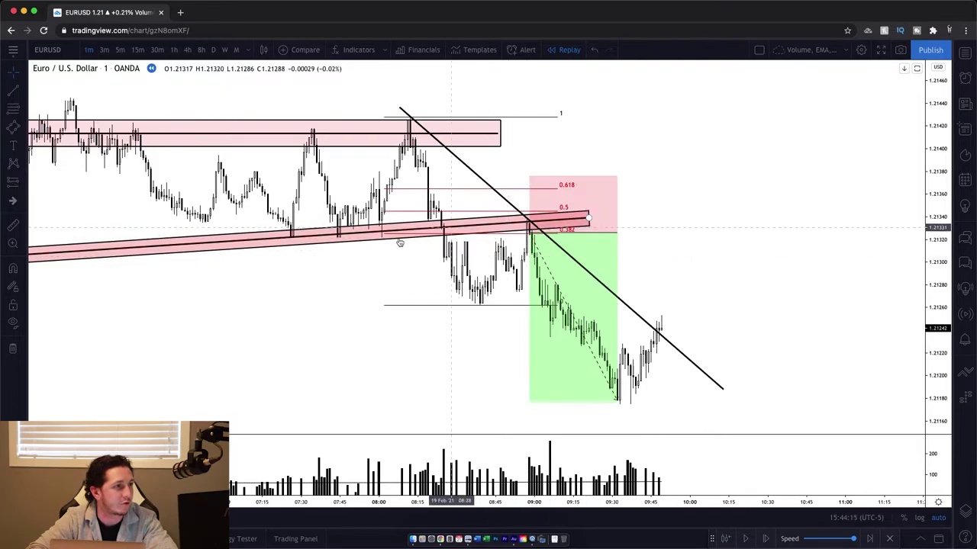
scroll(234, 244, "left", 3)
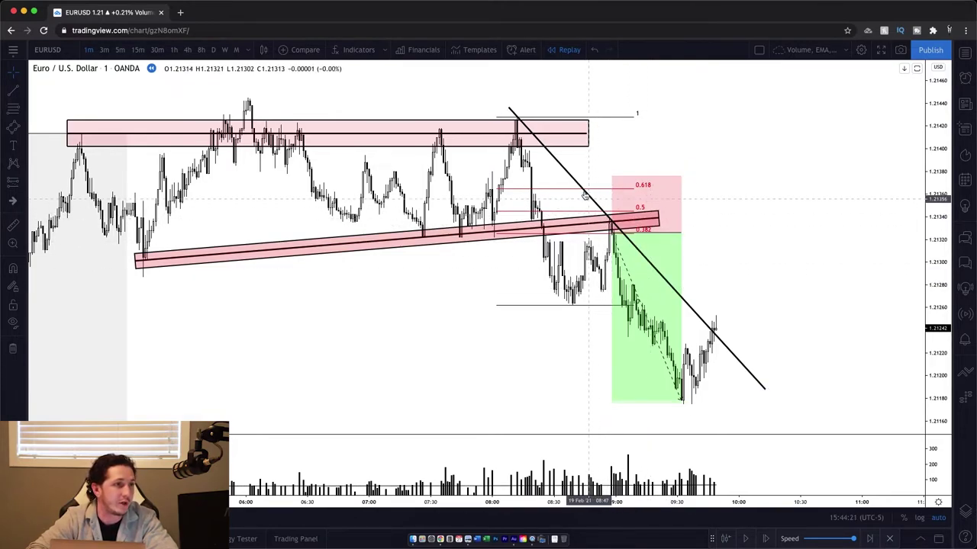
left_click(560, 164)
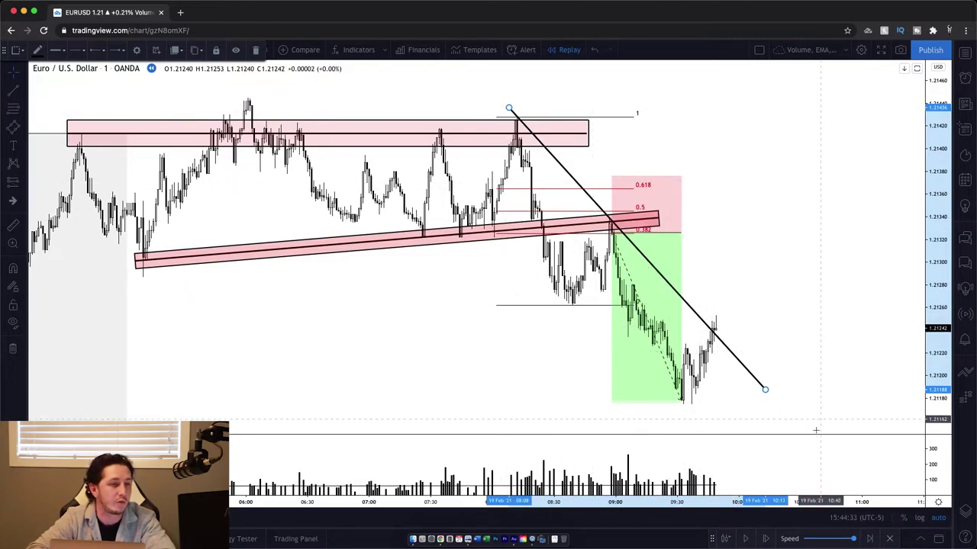
Advance the replay bar by bar to about 10:03.
left_click(765, 540)
left_click(765, 540)
left_click(765, 541)
left_click(766, 540)
left_click(765, 540)
left_click(765, 540)
left_click(765, 541)
left_click(765, 540)
left_click(765, 540)
left_click(765, 540)
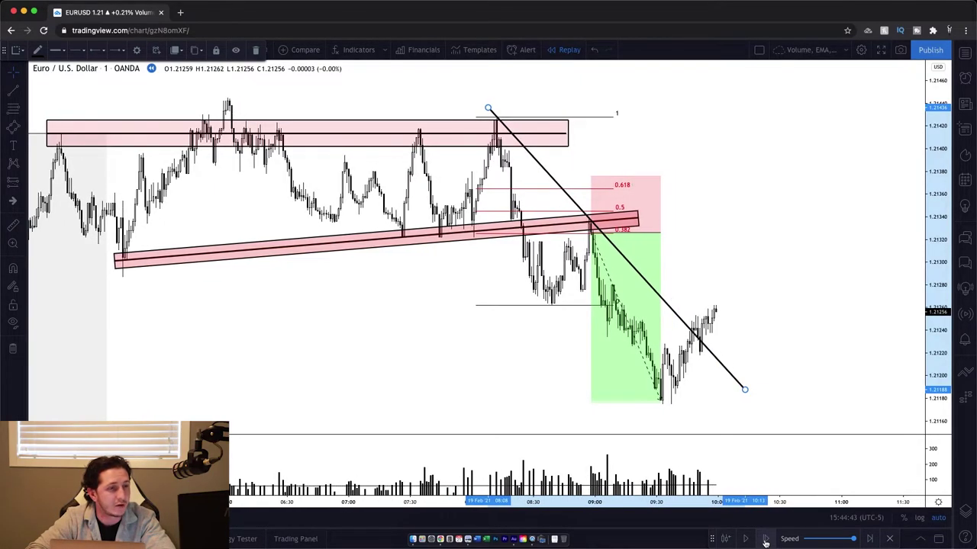
left_click(765, 540)
left_click(766, 540)
left_click(766, 540)
left_click(765, 540)
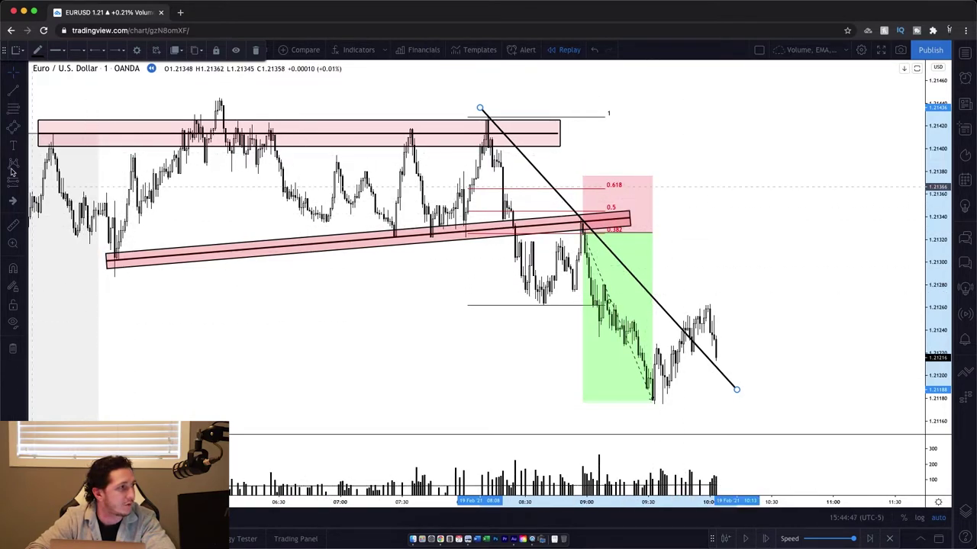
Draw a Fibonacci retracement from the swing low at about 1.21175 up to the recent high near 10:00.
left_click(13, 109)
left_click(595, 405)
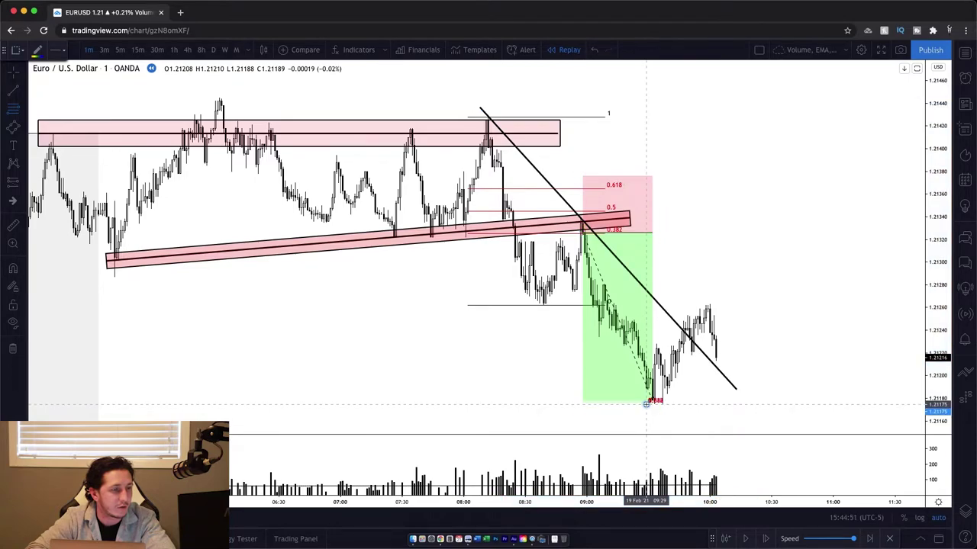
left_click(646, 405)
left_click(750, 303)
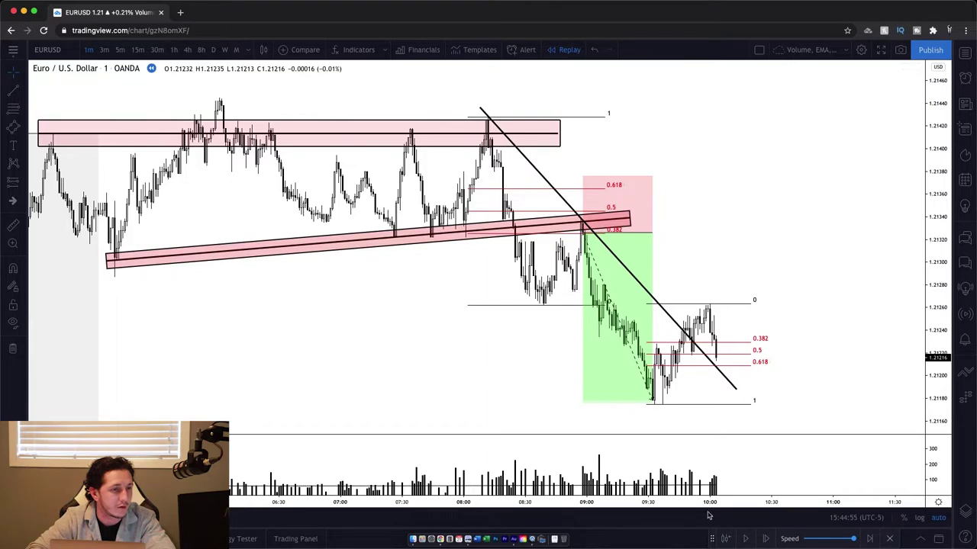
Advance the replay three more bars to about 10:06, with price around the 0.618 retracement.
left_click(768, 539)
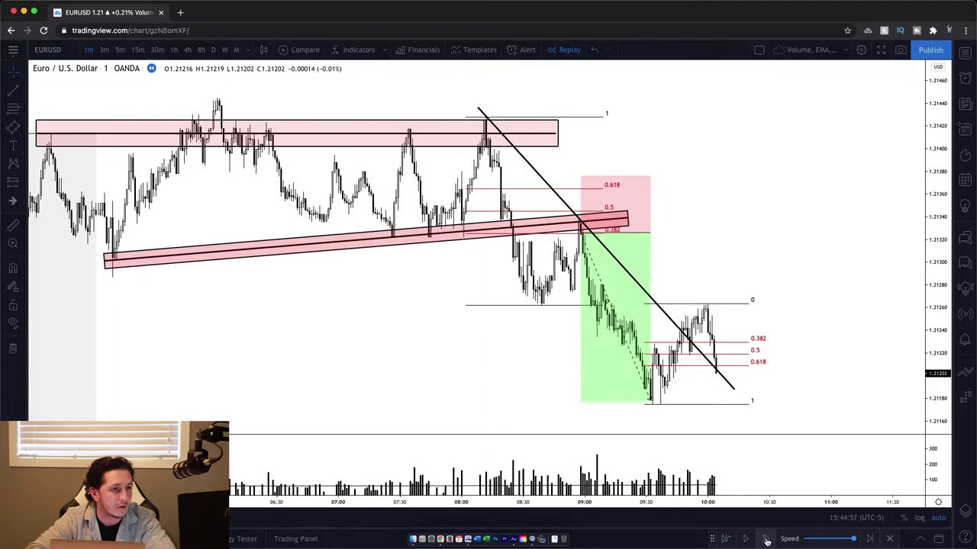
left_click(768, 539)
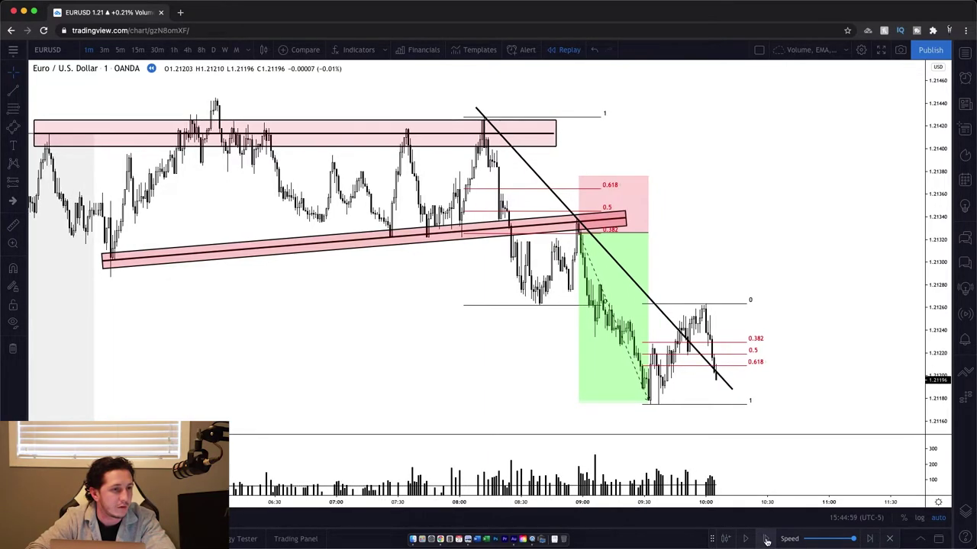
left_click(768, 540)
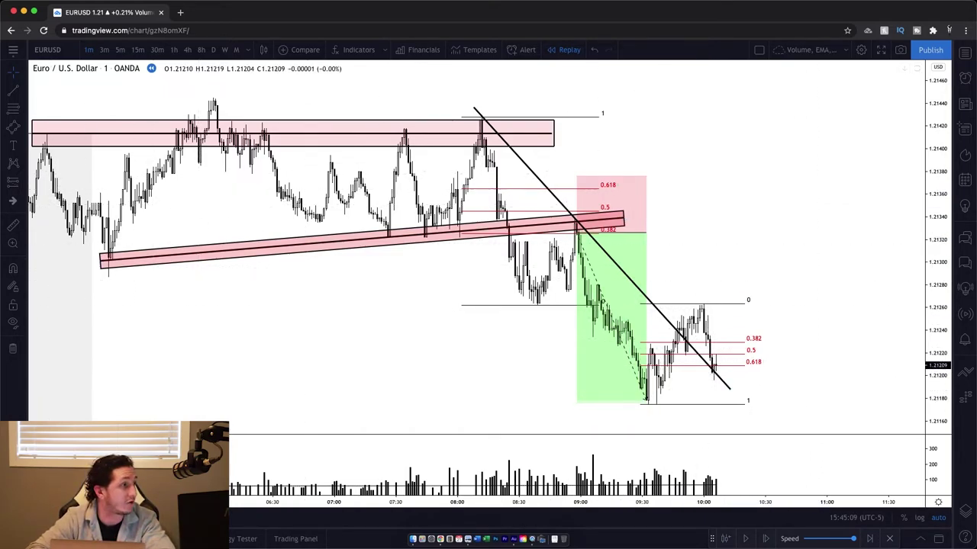
Place a long position at the latest bar with entry at 1.21209 and extend its target to 1.21309.
left_click(17, 178)
left_click(69, 199)
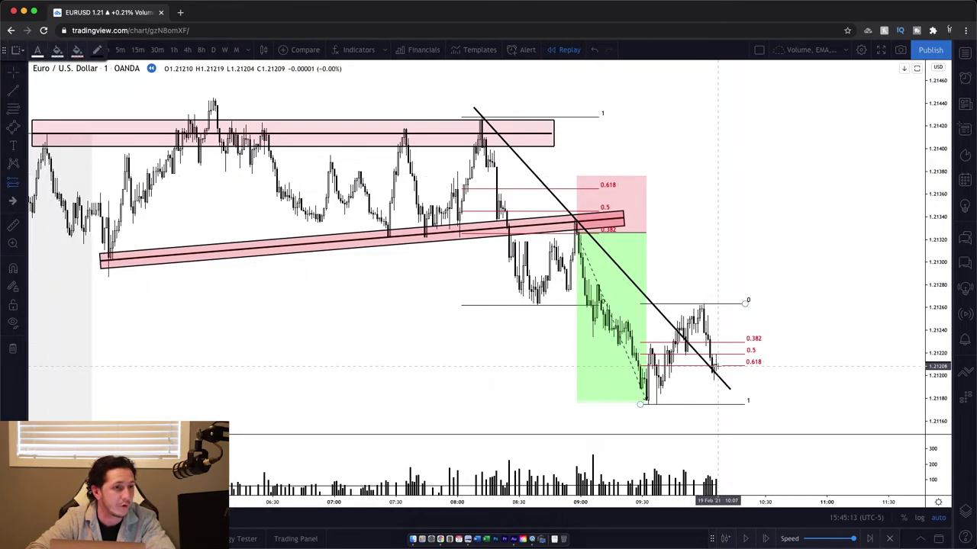
left_click(717, 366)
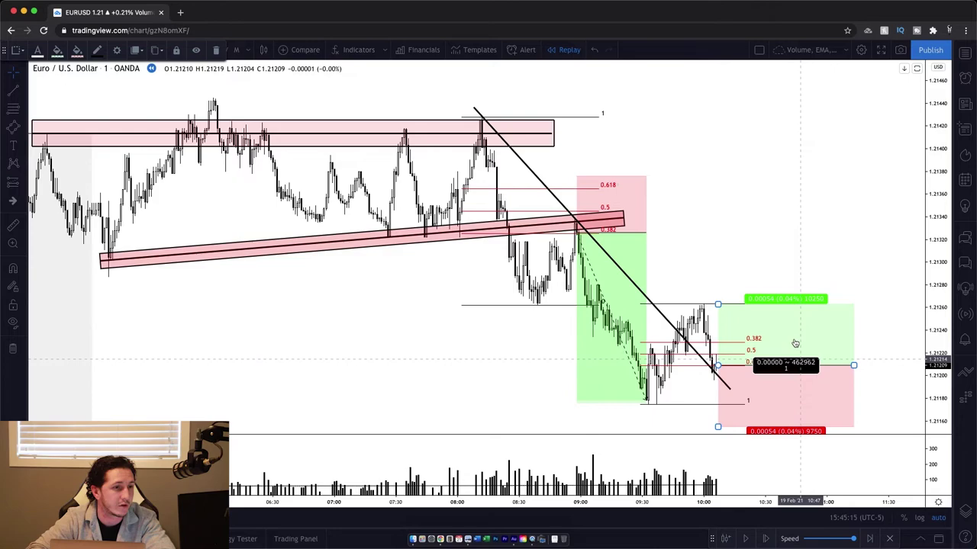
left_click_drag(717, 305, 709, 252)
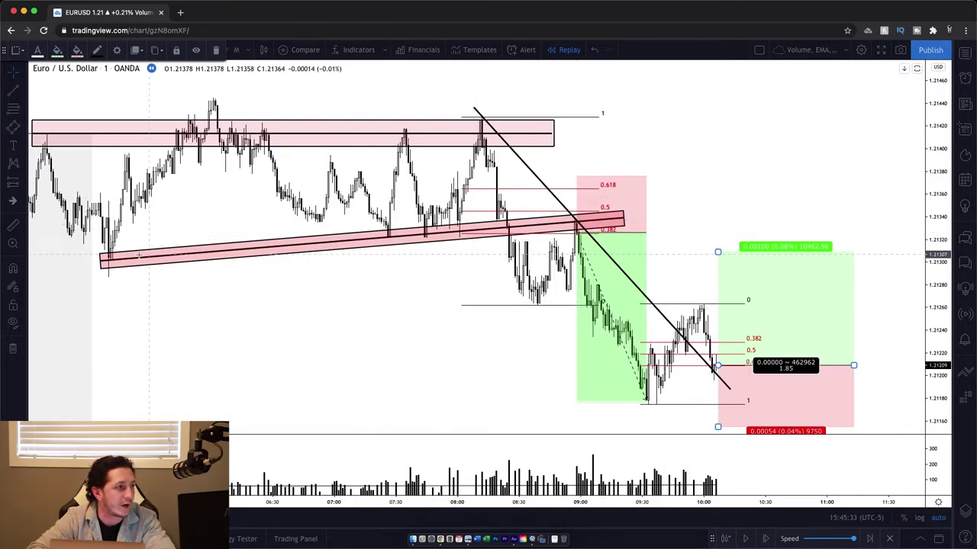
Tighten the open long position's stop level to 40 ticks, at 1.21169.
scroll(281, 260, "down", 5)
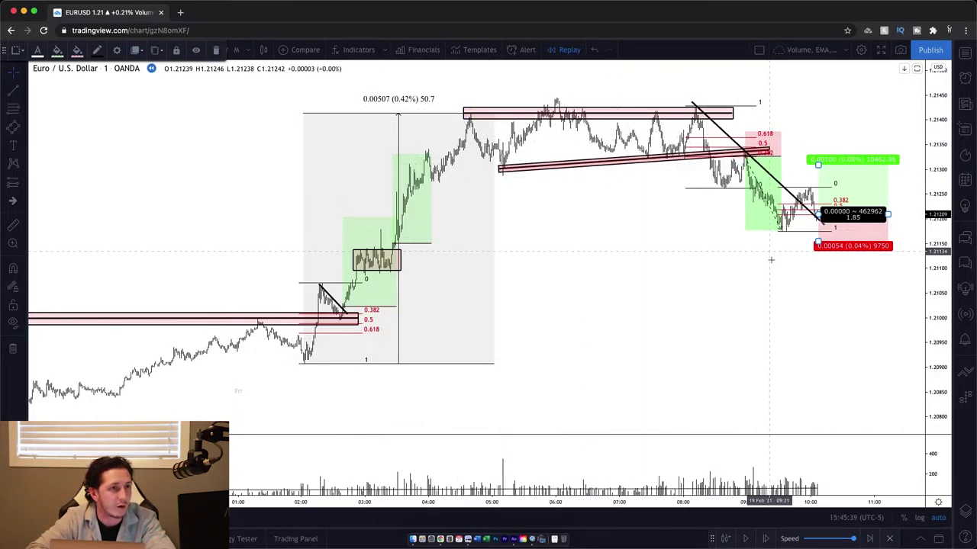
scroll(782, 226, "up", 3)
scroll(782, 227, "up", 2)
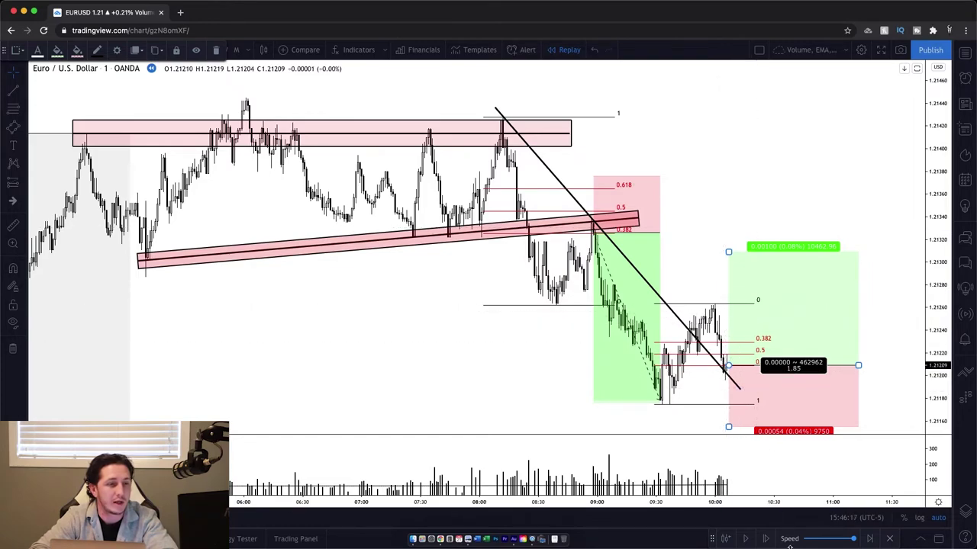
left_click_drag(729, 428, 726, 403)
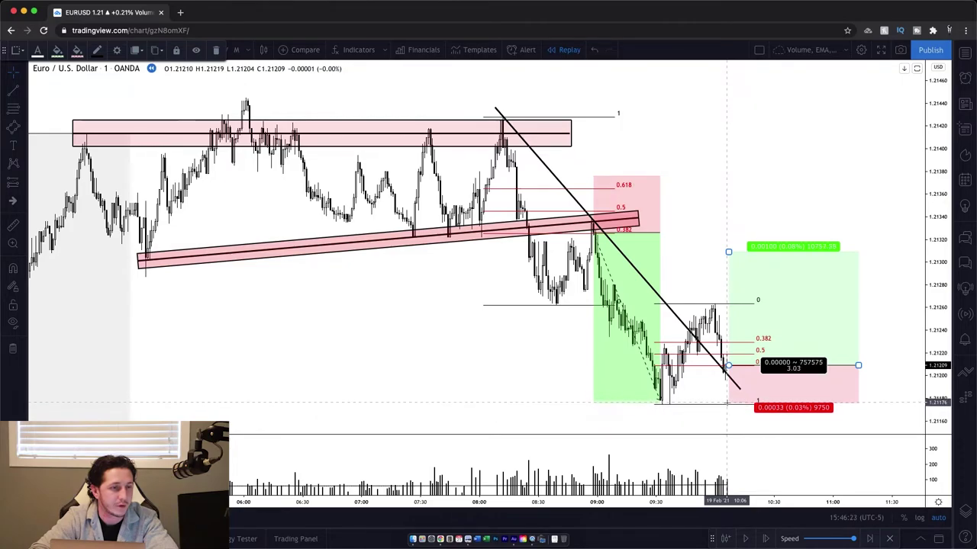
double_click(804, 387)
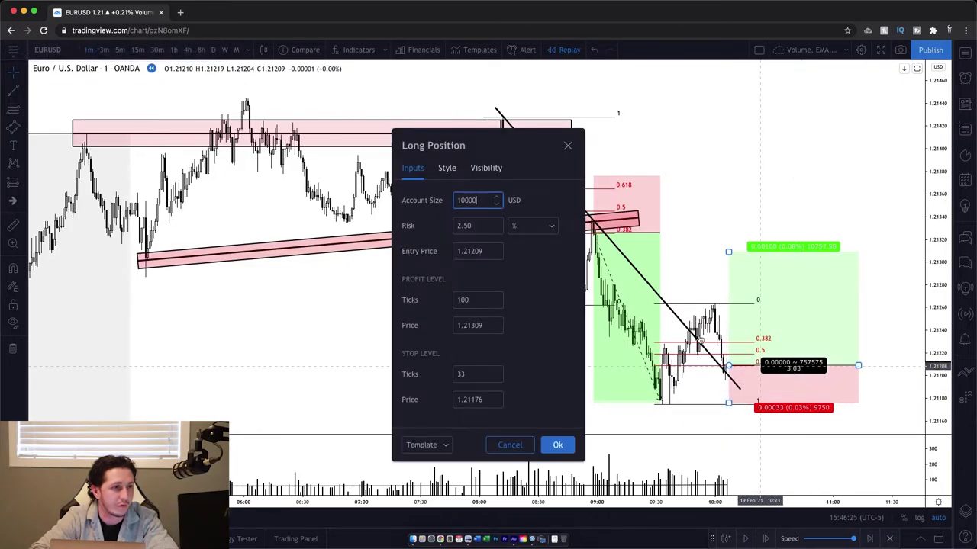
left_click(499, 374)
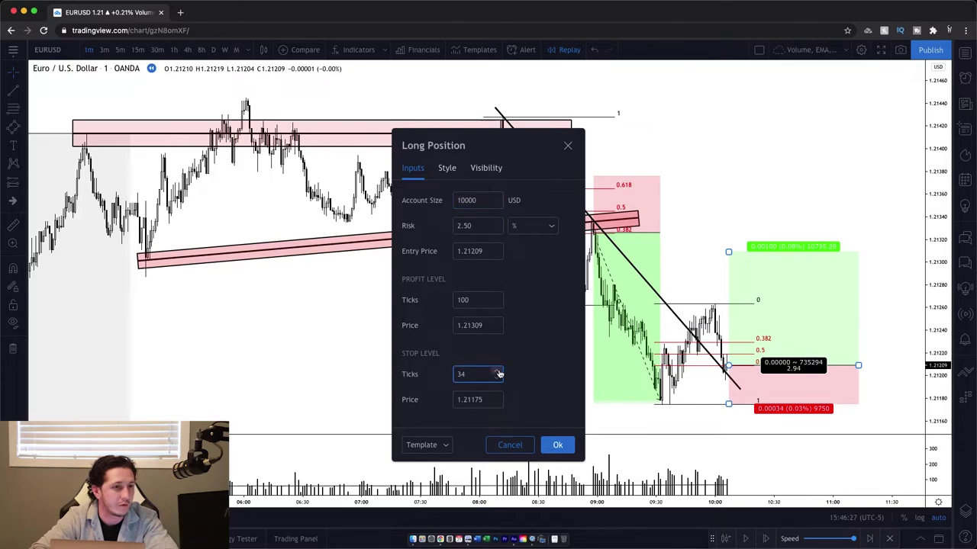
left_click(500, 374)
left_click(500, 374)
left_click(500, 373)
left_click(496, 372)
left_click(496, 372)
left_click(496, 372)
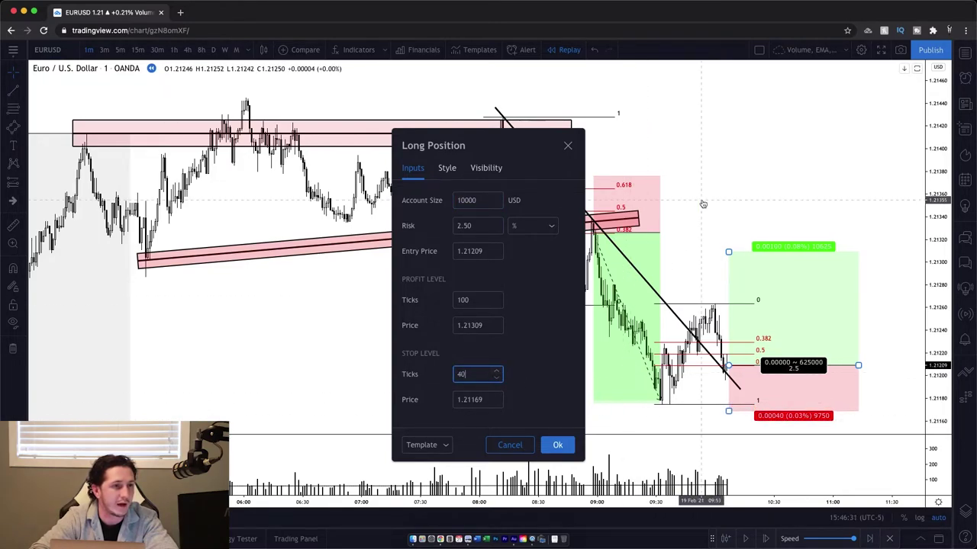
key("Return")
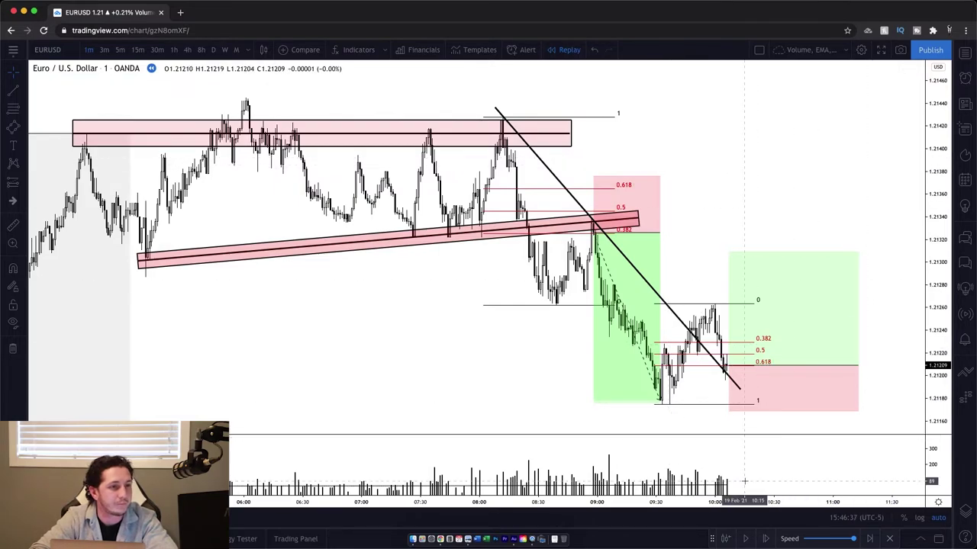
Advance the replay bar by bar to about 10:25.
left_click(769, 539)
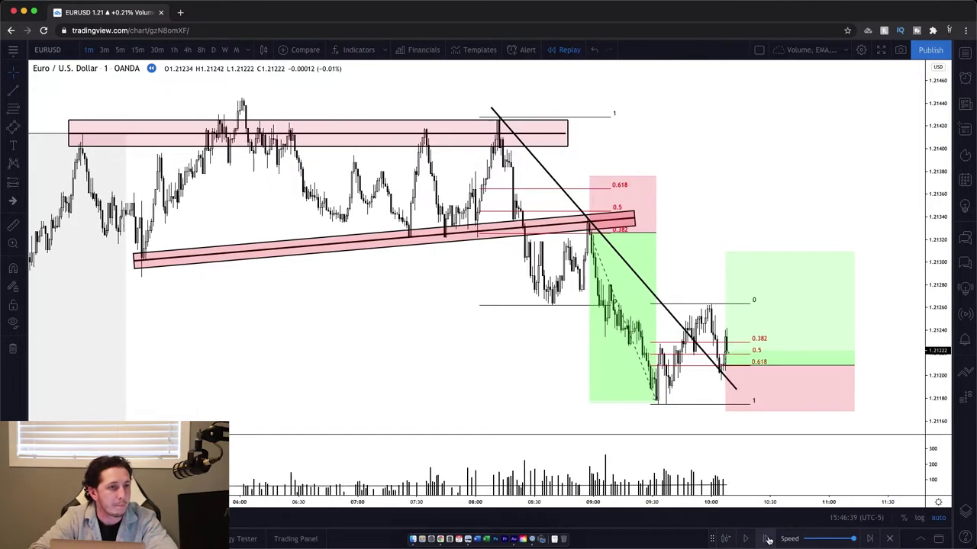
left_click(768, 539)
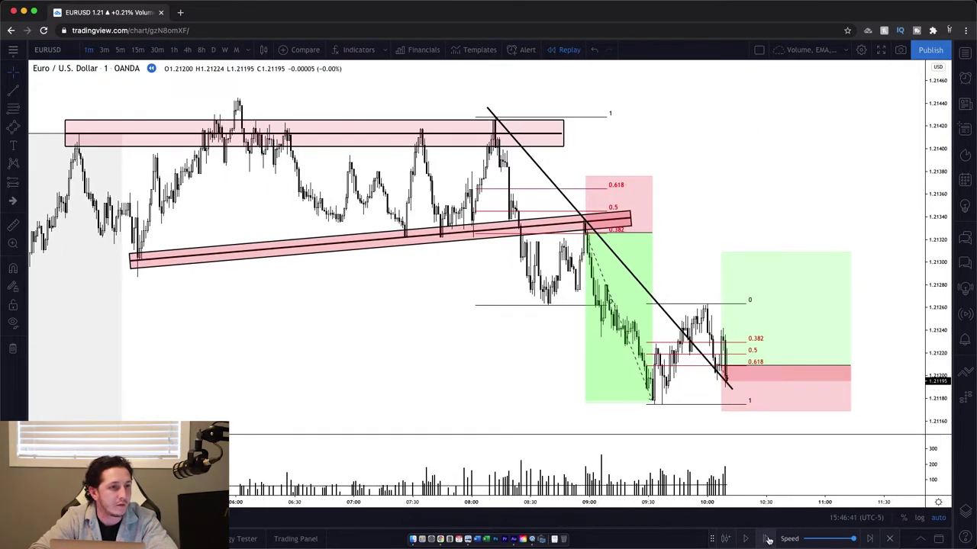
left_click(768, 539)
left_click(768, 539)
left_click(768, 539)
left_click(768, 539)
left_click(768, 540)
left_click(768, 539)
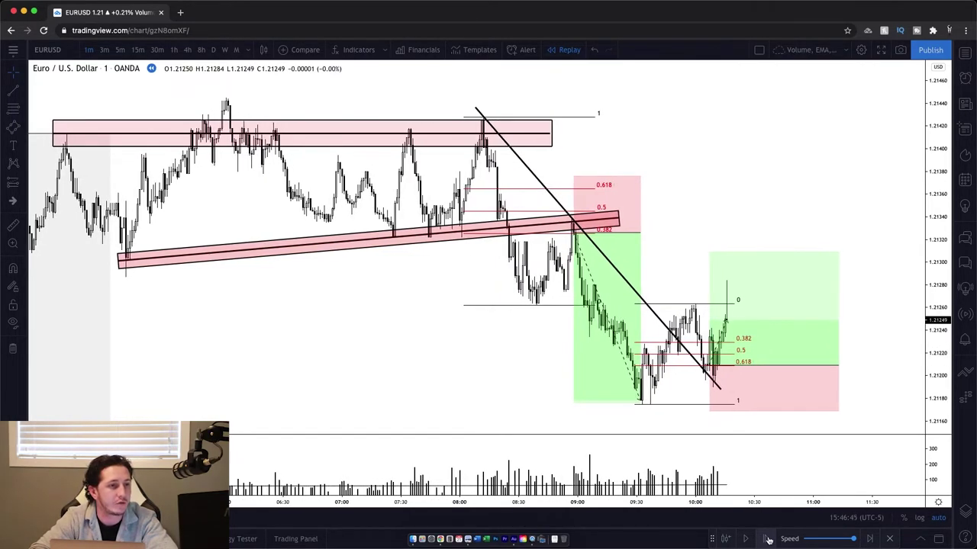
left_click(768, 540)
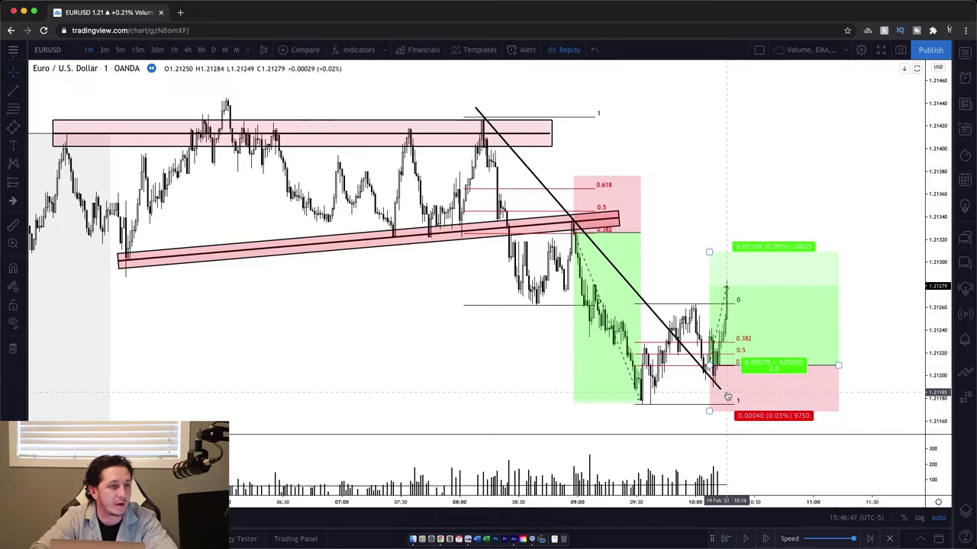
left_click(766, 539)
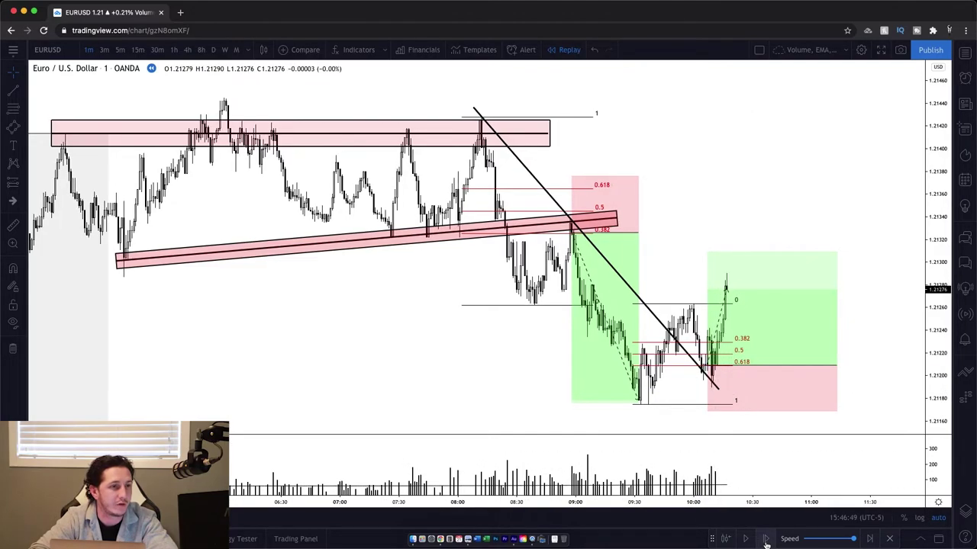
left_click(766, 539)
left_click(766, 540)
left_click(766, 539)
left_click(766, 539)
left_click(766, 540)
left_click(766, 540)
left_click(766, 539)
left_click(766, 540)
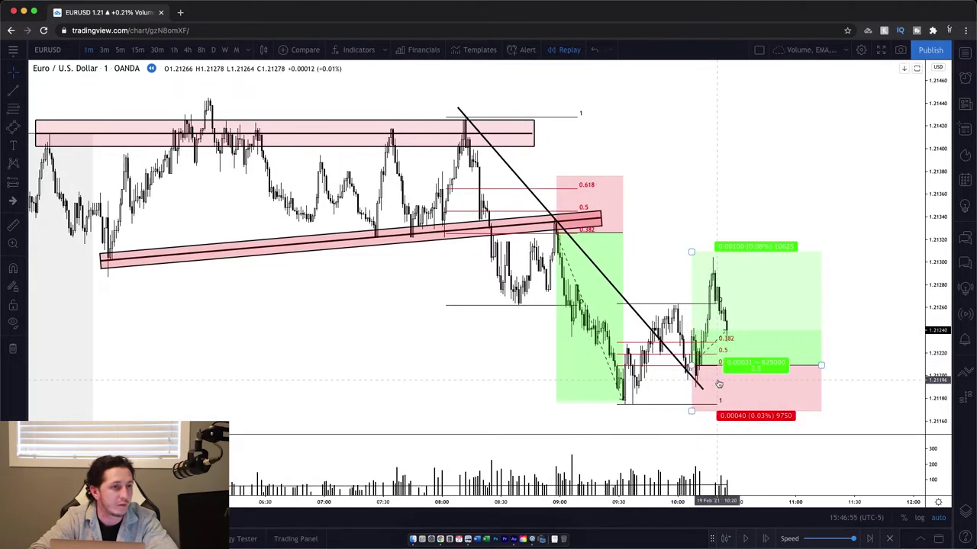
Raise the long position's stop to break-even, 1 tick below its 1.21209 entry.
left_click(712, 410)
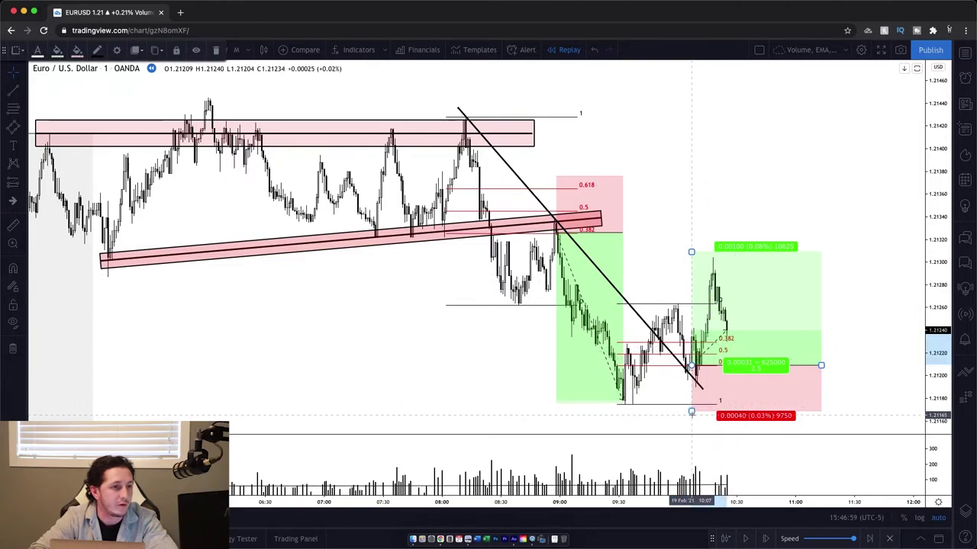
left_click(690, 408)
key("shift+Right")
left_click_drag(687, 412, 686, 370)
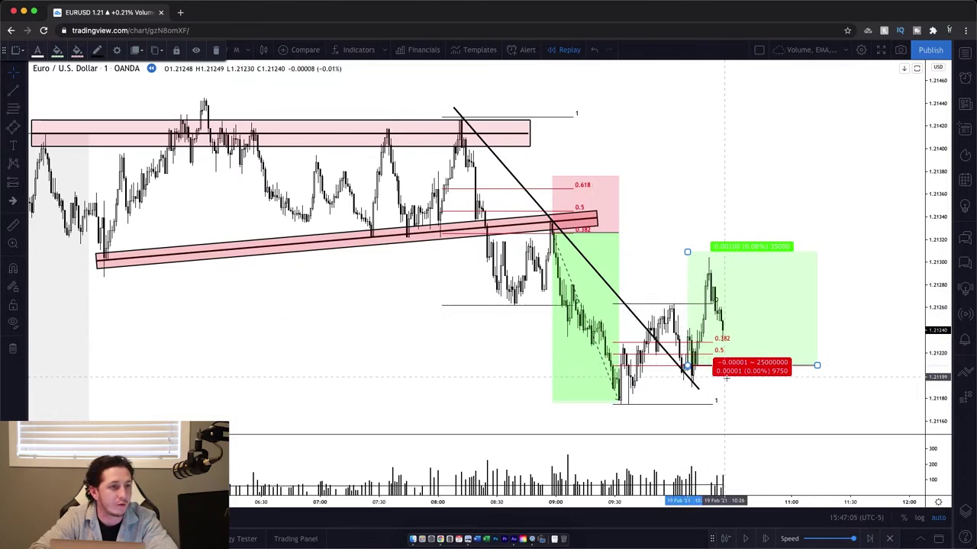
left_click(755, 396)
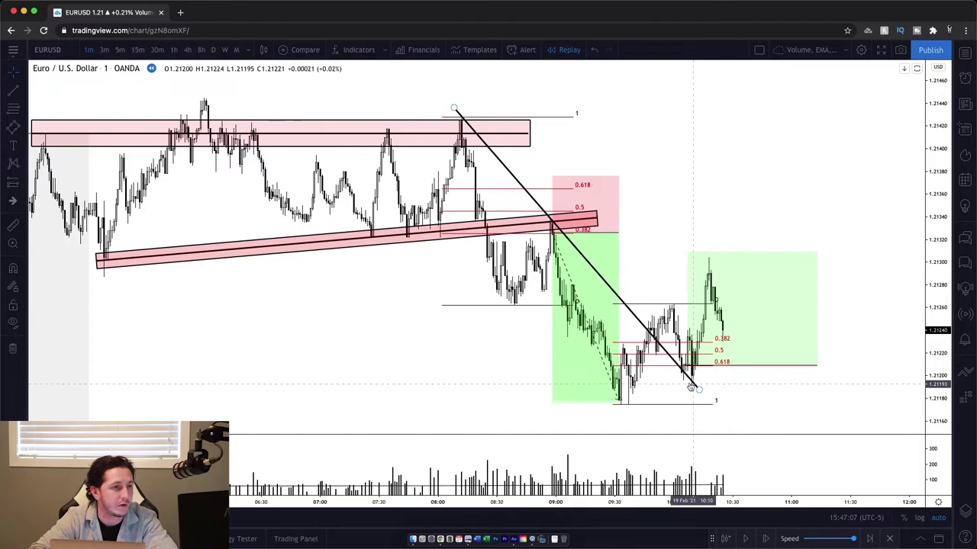
Draw a Fibonacci retracement from the swing low at about 1.21189 up to the newest high, and delete the previous retracement from 1.21175.
left_click(13, 109)
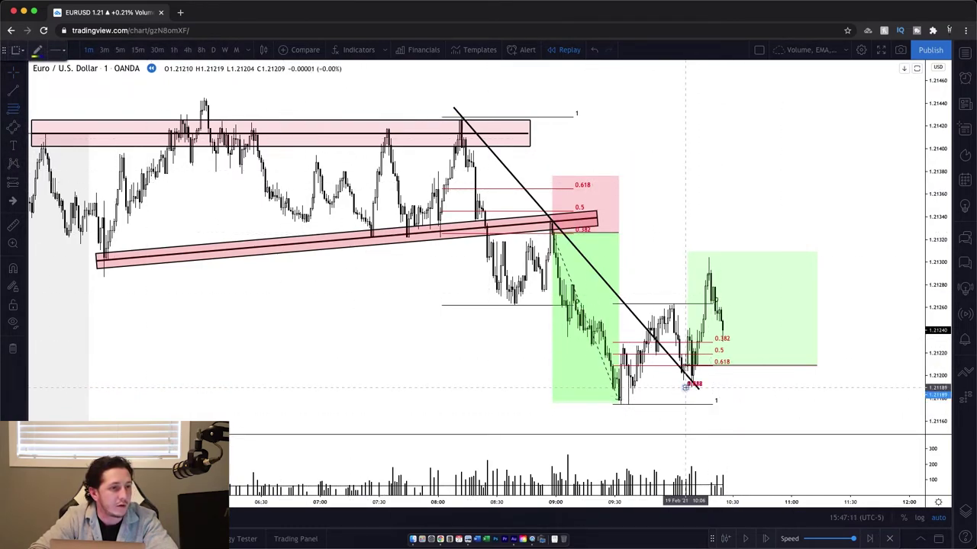
left_click(738, 256)
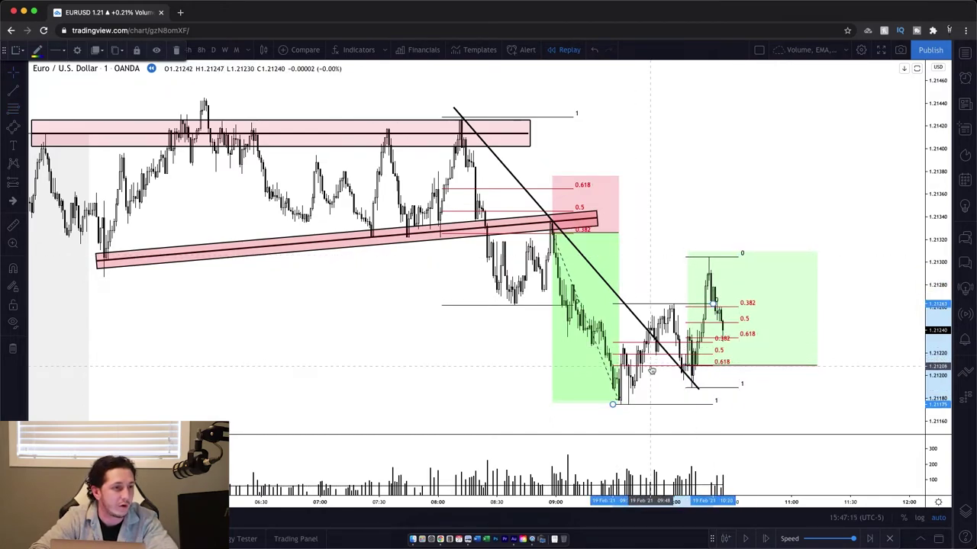
key("Delete")
Shorten the existing long position to end at about 10:16, and place a second long position at the latest bar on the new 0.618 level.
left_click(776, 328)
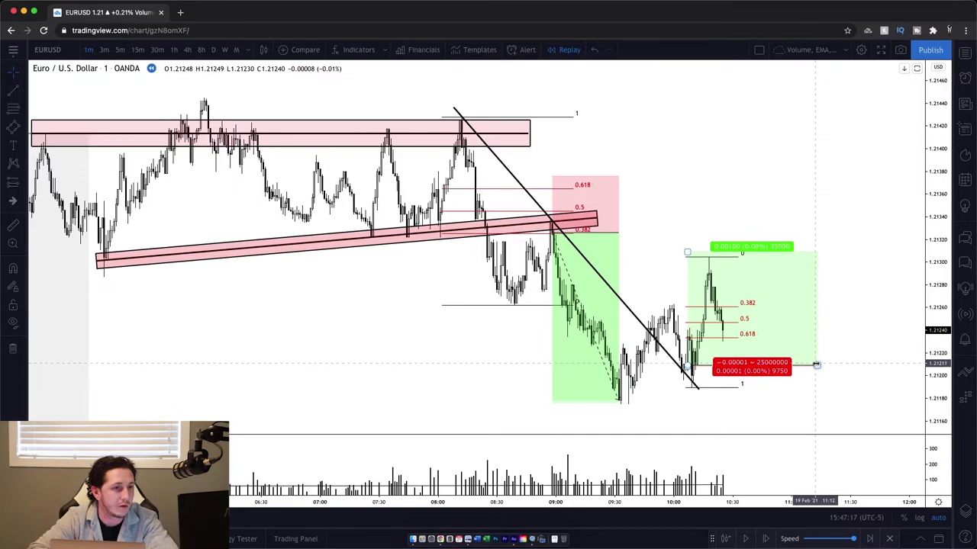
left_click_drag(816, 365, 749, 370)
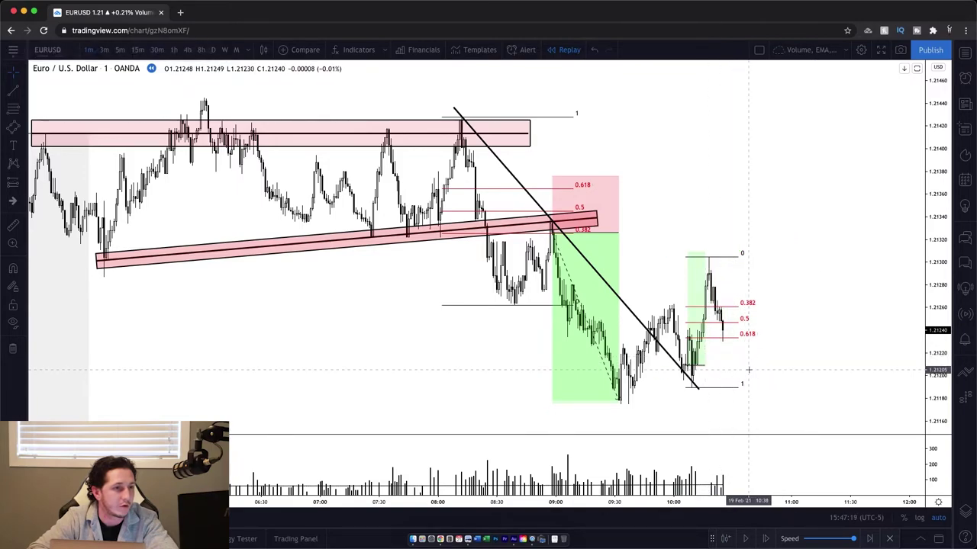
left_click(13, 184)
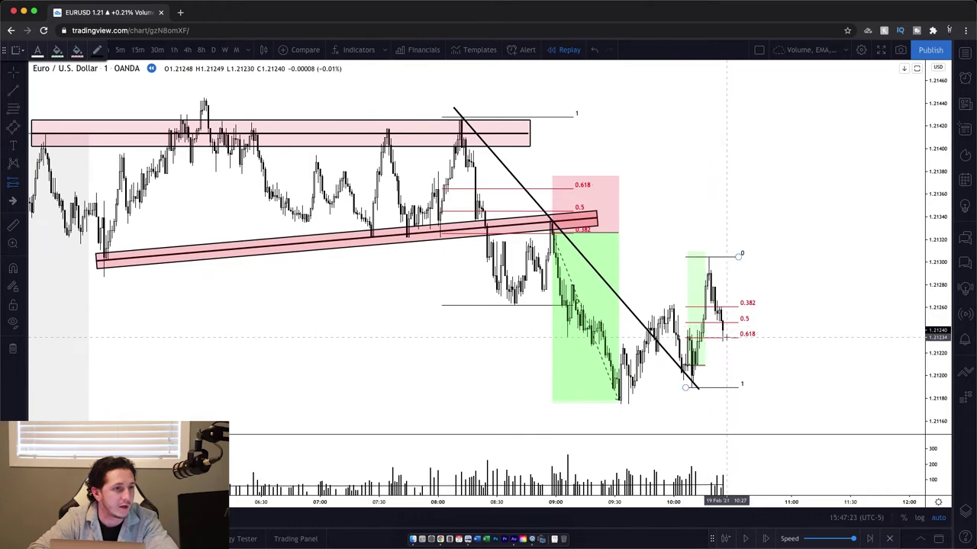
left_click(725, 338)
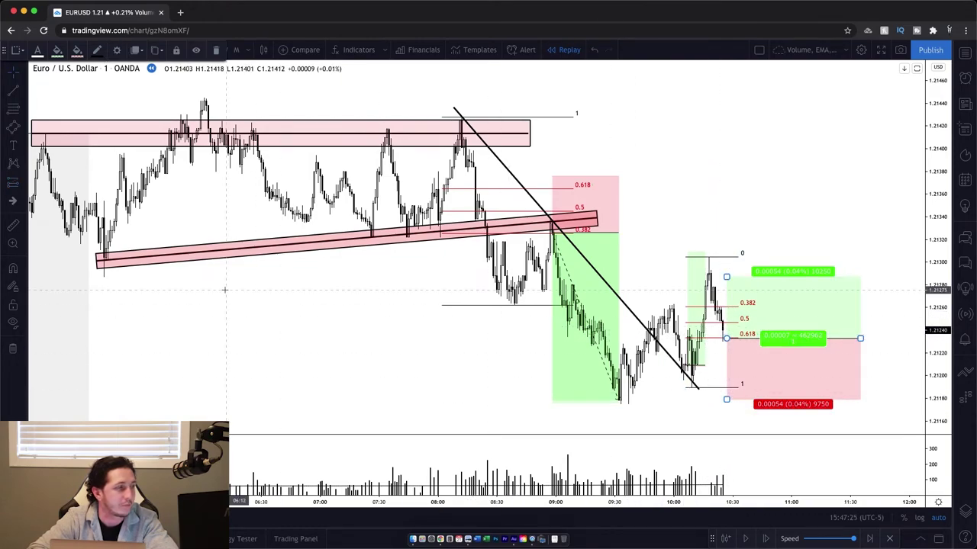
Draw a rising trend line from the 09:33 low at 1.21175 through the low near 10:10, extending it to about 11:50.
left_click(13, 90)
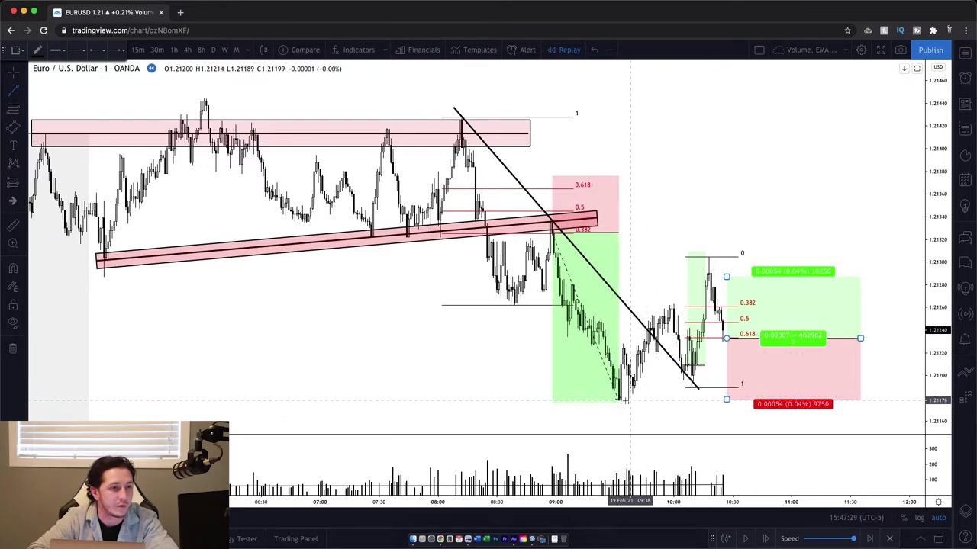
left_click(619, 403)
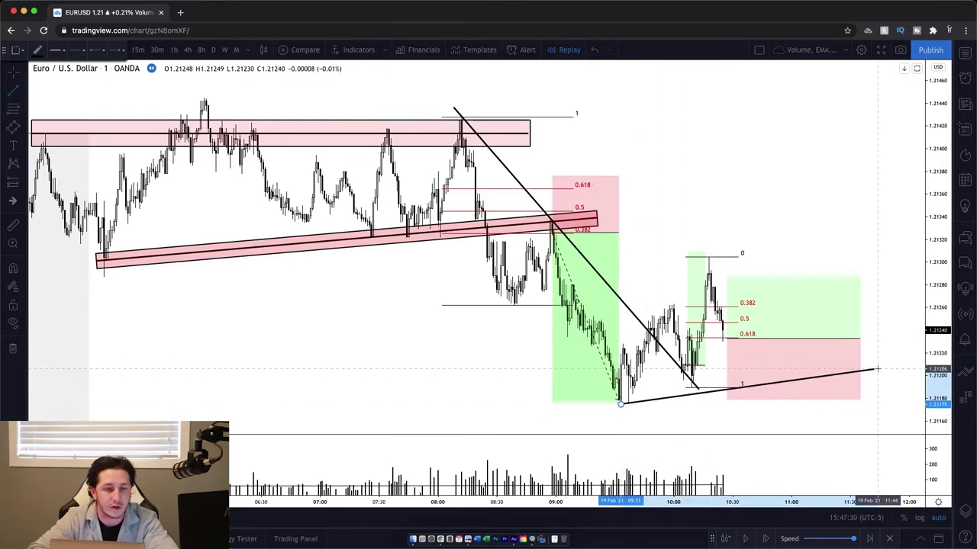
left_click(895, 335)
Set the second long position's target to 0.00090 above entry and its stop to 0.00030 below entry.
left_click(793, 367)
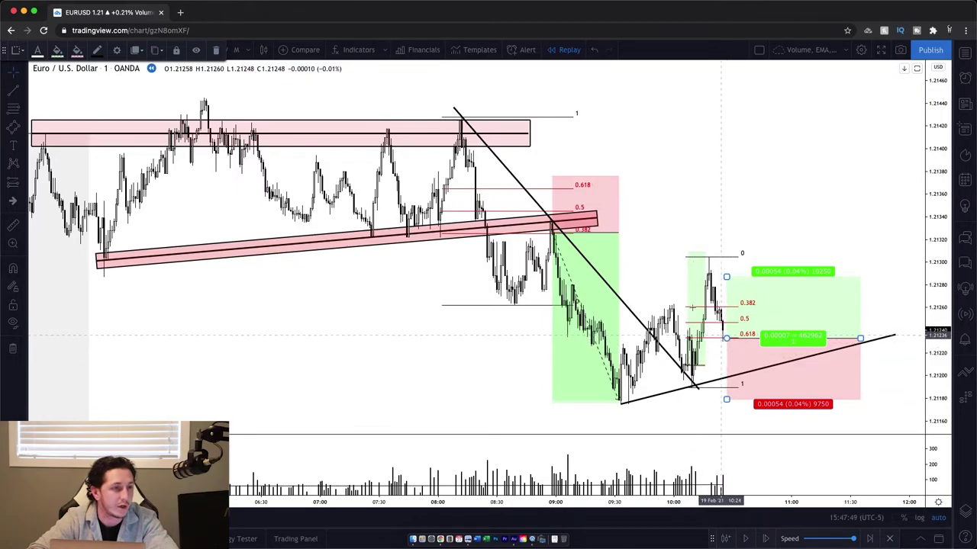
left_click_drag(727, 278, 726, 236)
left_click_drag(727, 399, 725, 373)
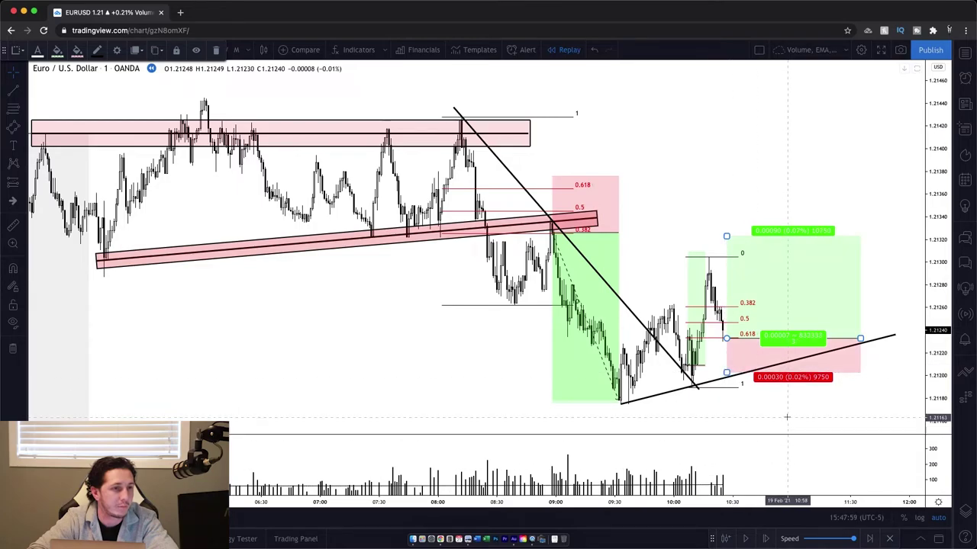
left_click(787, 417)
Advance the replay bar by bar to about 10:32.
left_click(765, 538)
left_click(765, 538)
left_click(765, 538)
left_click(765, 538)
left_click(766, 538)
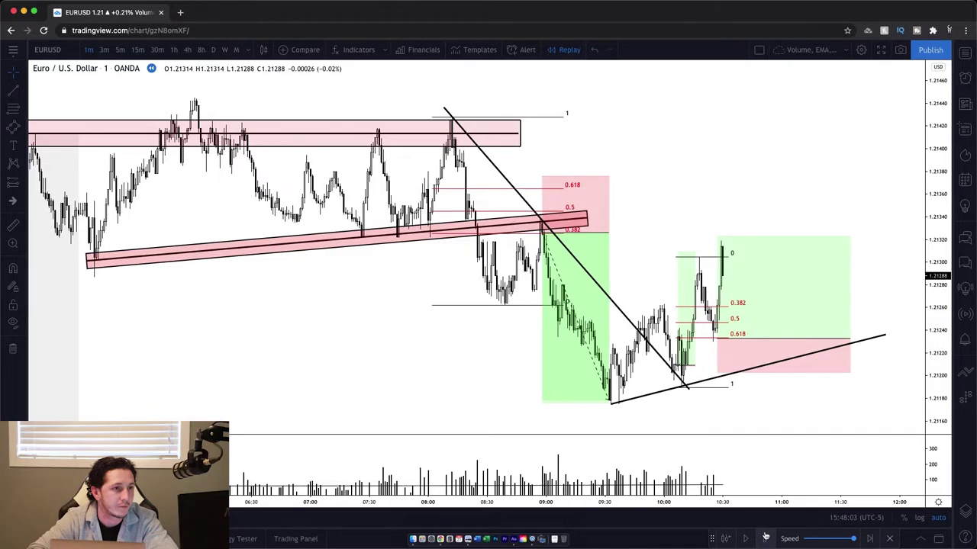
left_click(765, 538)
left_click(765, 538)
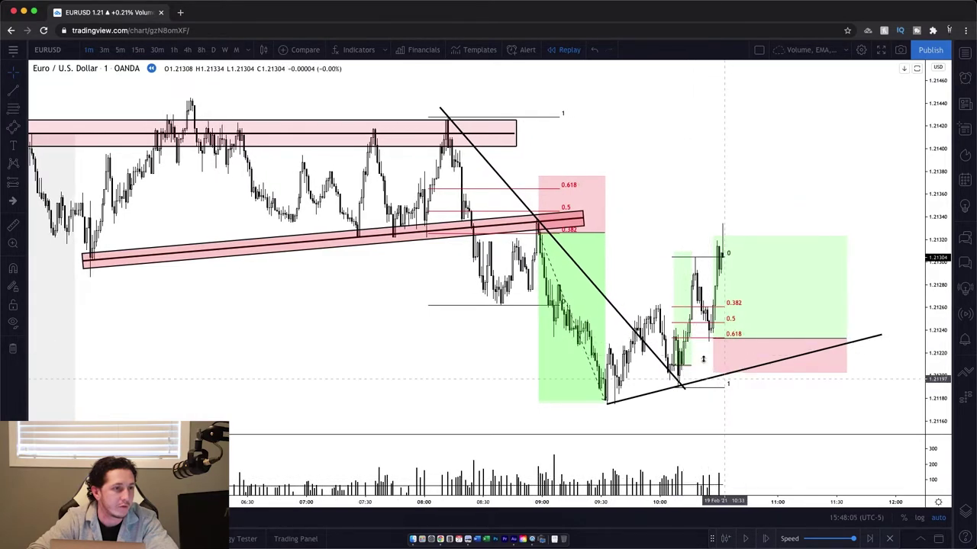
Extend the first long position to about 10:30 and shorten the second one to end at about 10:33.
left_click(691, 366)
left_click_drag(690, 366, 704, 366)
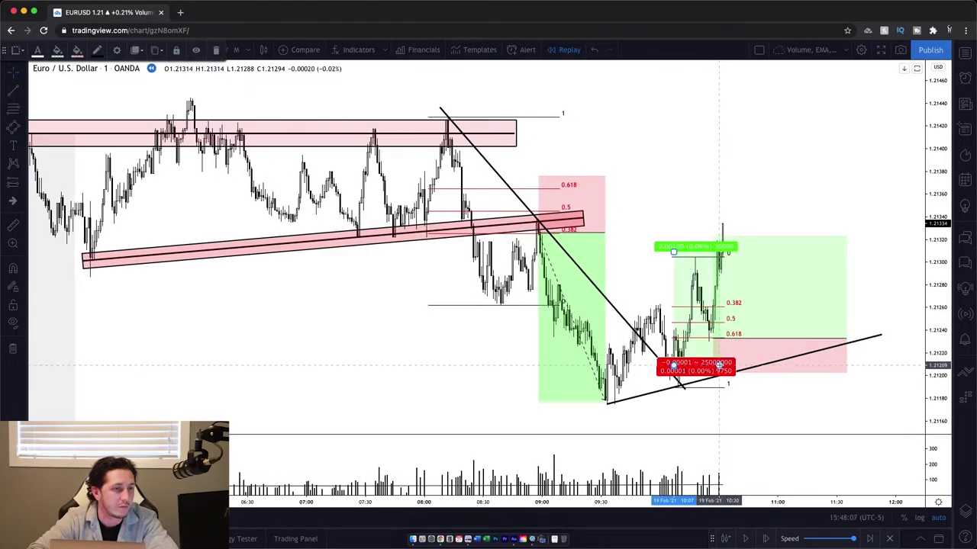
left_click(824, 318)
left_click_drag(846, 347, 724, 339)
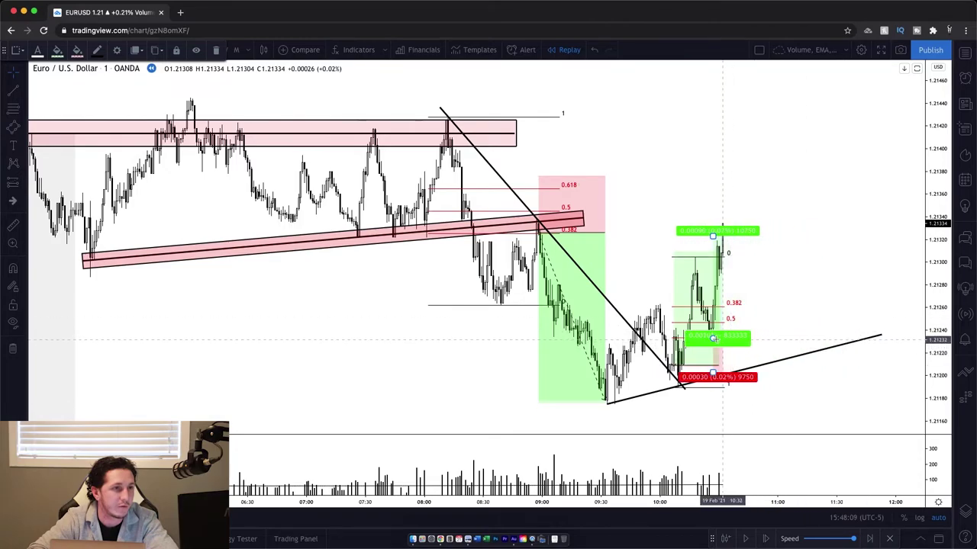
left_click(778, 279)
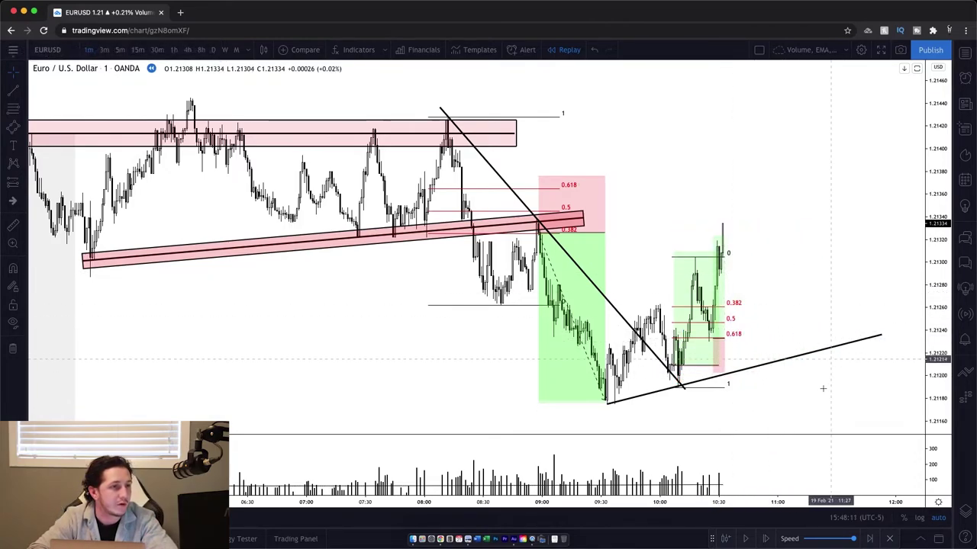
Advance the replay bar by bar to about 11:15.
left_click(766, 541)
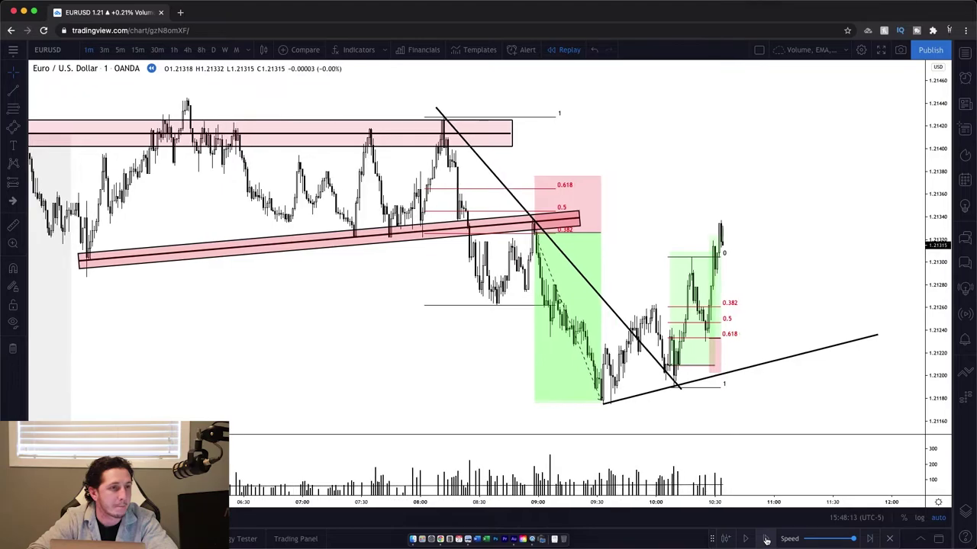
left_click(766, 540)
left_click(765, 540)
left_click(766, 541)
left_click(766, 540)
left_click(766, 540)
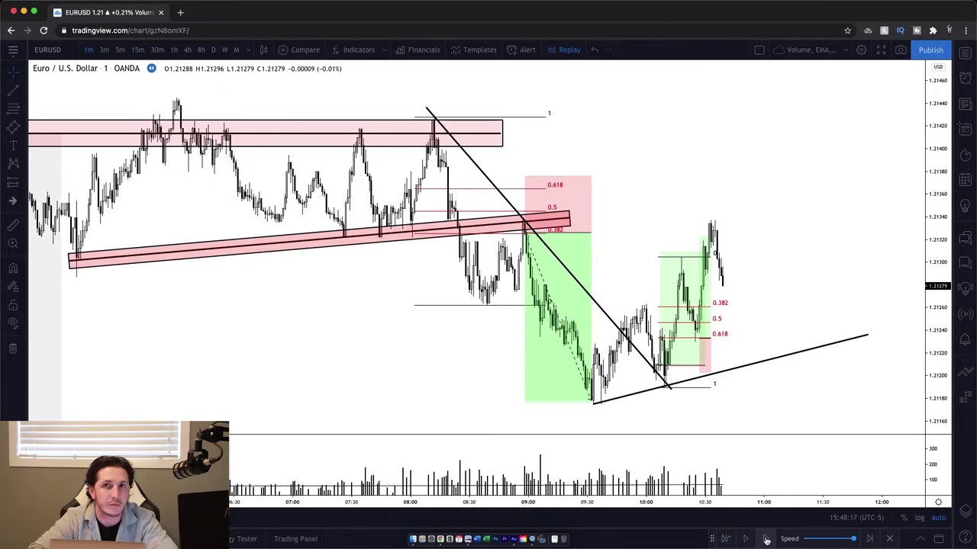
left_click(766, 540)
left_click(766, 540)
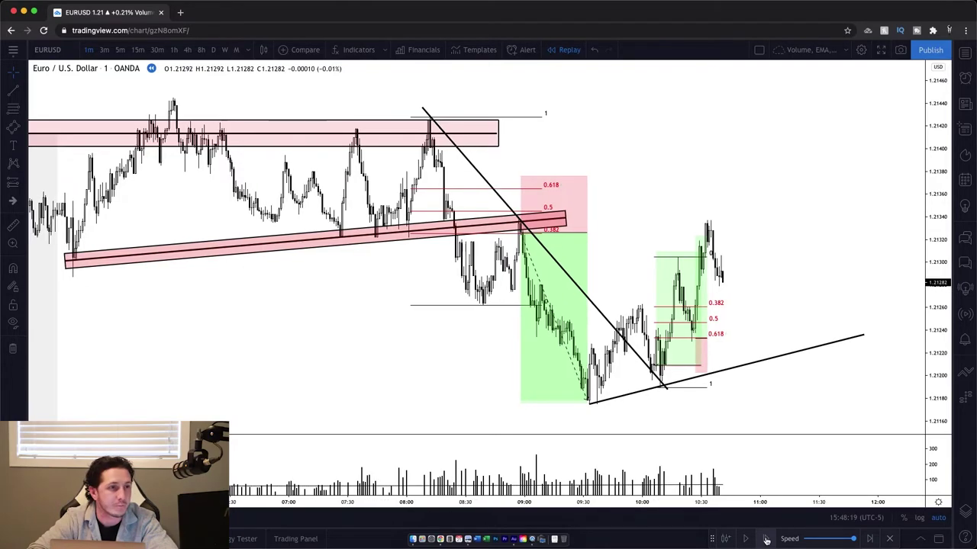
left_click(766, 540)
left_click(766, 541)
left_click(766, 541)
left_click(766, 541)
left_click(766, 540)
left_click(766, 541)
left_click(766, 540)
left_click(766, 540)
left_click(766, 540)
left_click(766, 541)
left_click(766, 540)
left_click(766, 540)
left_click(766, 540)
left_click(766, 540)
left_click(766, 540)
left_click(766, 540)
left_click(766, 541)
left_click(766, 540)
left_click(766, 540)
left_click(766, 541)
left_click(766, 540)
left_click(766, 540)
left_click(766, 540)
left_click(766, 540)
left_click(766, 540)
left_click(766, 540)
left_click(766, 540)
left_click(766, 540)
left_click(766, 540)
left_click(766, 540)
left_click(766, 540)
left_click(766, 540)
left_click(765, 540)
left_click(766, 540)
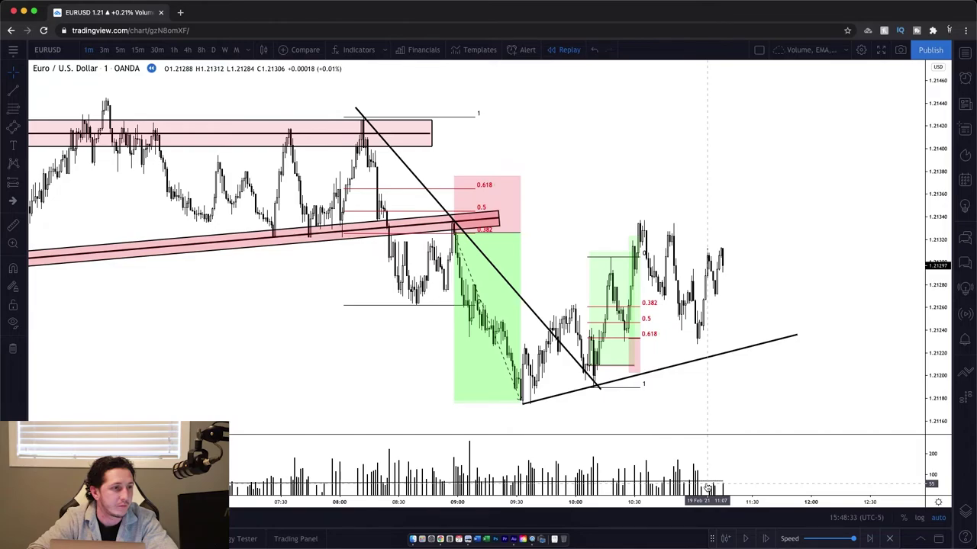
Advance the replay bar by bar to about 11:33.
left_click(767, 539)
left_click(767, 540)
left_click(767, 539)
left_click(766, 539)
left_click(766, 539)
left_click(767, 539)
left_click(766, 540)
left_click(766, 540)
left_click(766, 539)
left_click(766, 539)
left_click(766, 540)
left_click(767, 540)
left_click(767, 539)
left_click(767, 539)
left_click(767, 539)
left_click(766, 539)
left_click(767, 540)
left_click(766, 539)
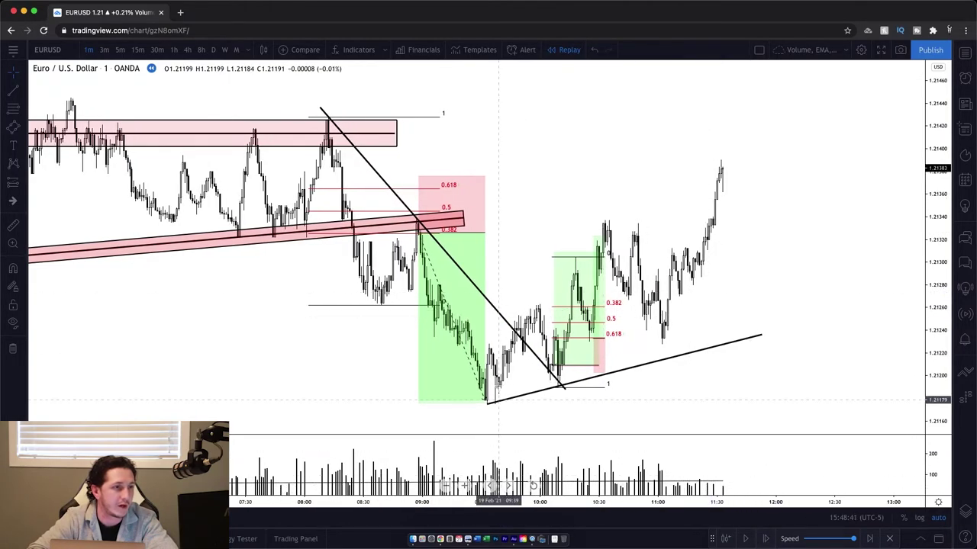
Try deleting the second of the two recent long positions and restore it.
left_click(609, 341)
key("Delete")
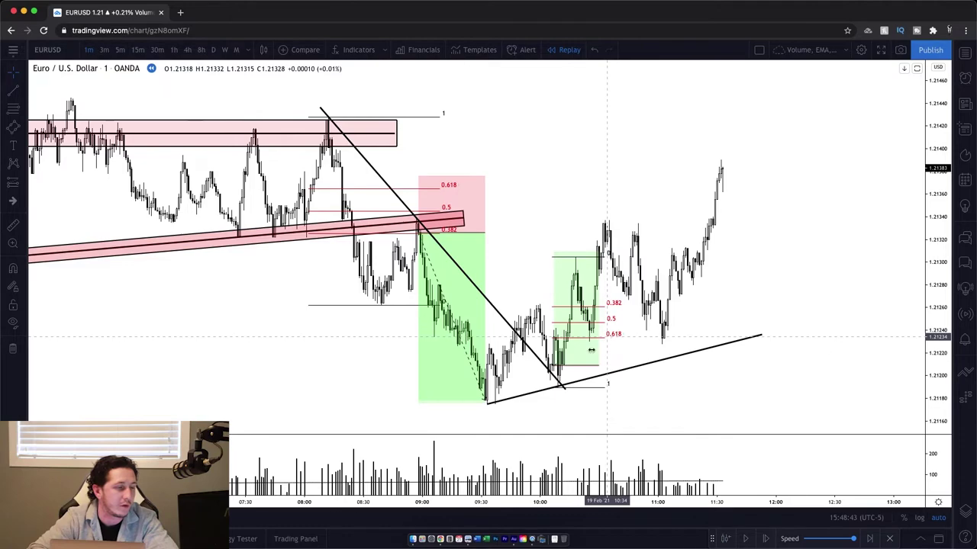
left_click(561, 374)
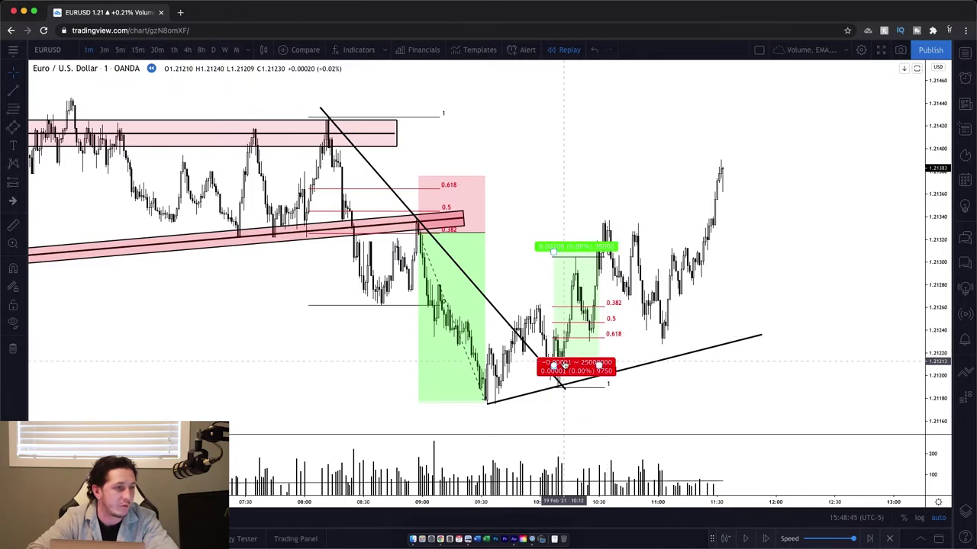
left_click(625, 328)
Shift the second long position slightly earlier so that it spans from about 10:25 to about 10:32.
left_click(600, 341)
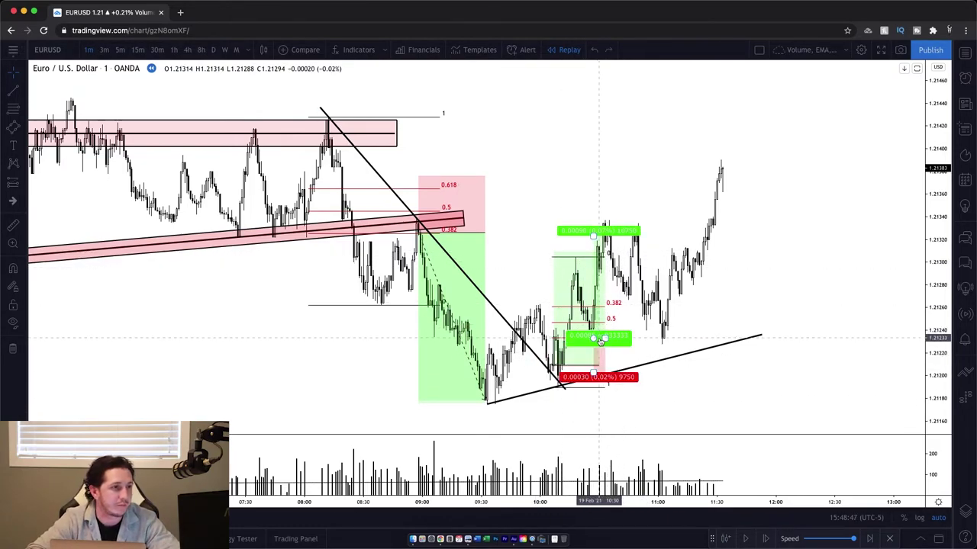
left_click(641, 328)
left_click(595, 336)
left_click(641, 328)
left_click(604, 336)
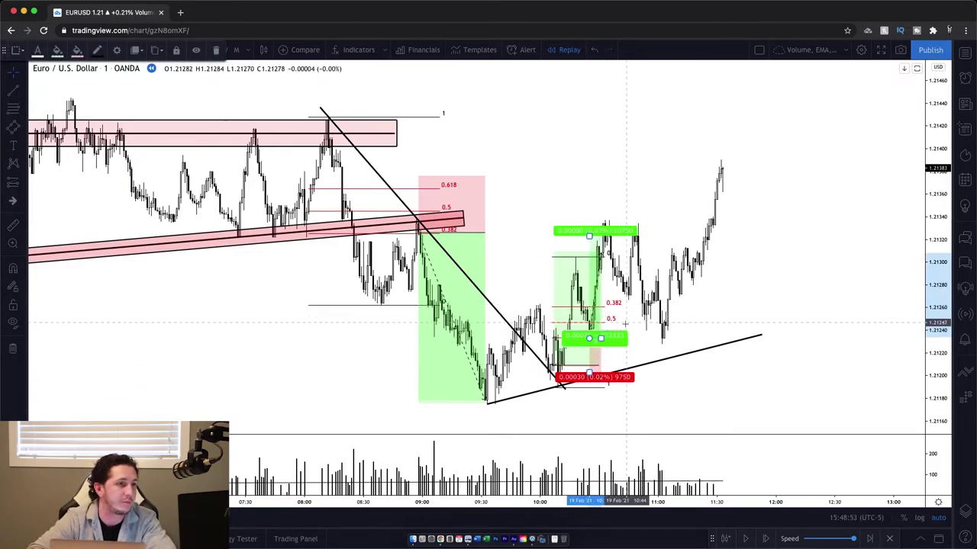
left_click(624, 324)
left_click(603, 345)
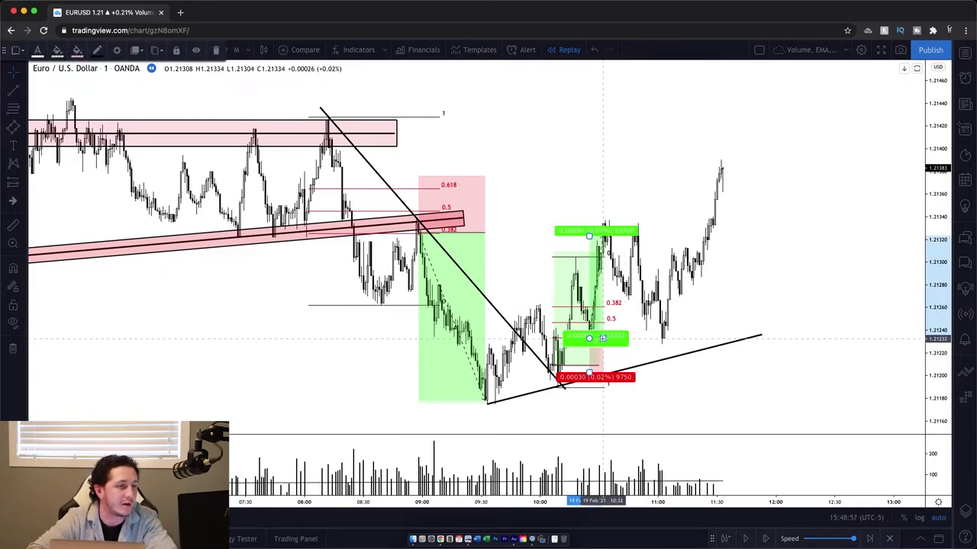
left_click(617, 347)
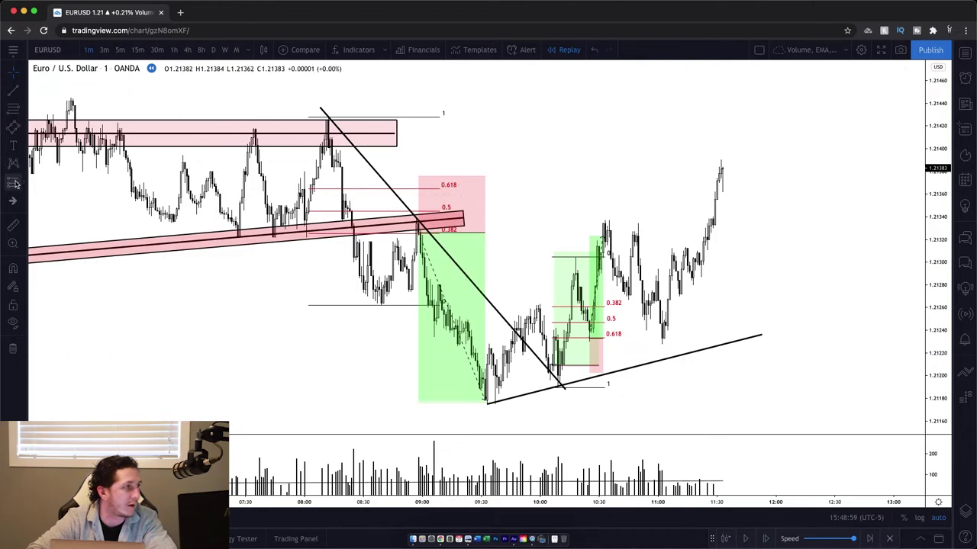
Draw a rotated rectangle zone around the rising trend line, from about 1.21174 at 09:31 to about 1.21237 at 11:53.
left_click(14, 131)
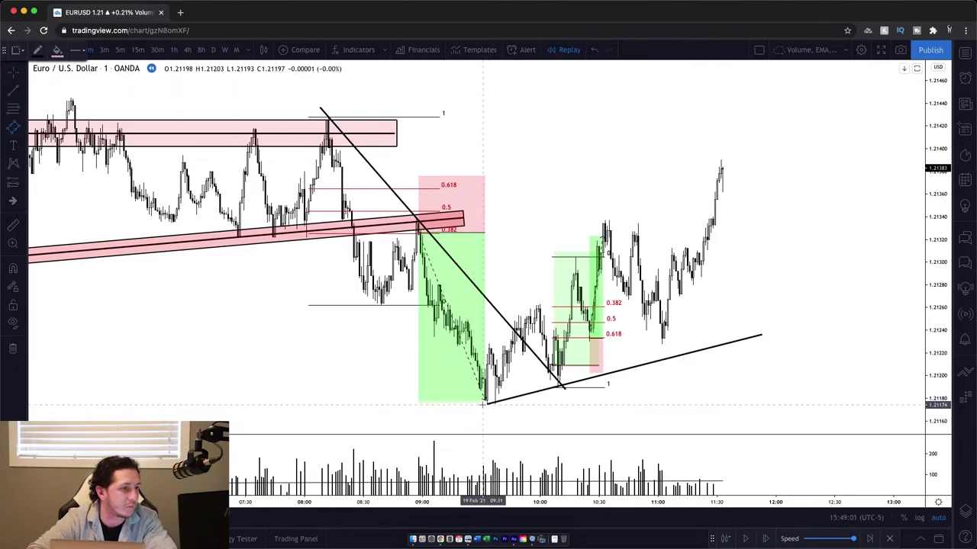
left_click(482, 405)
left_click(761, 336)
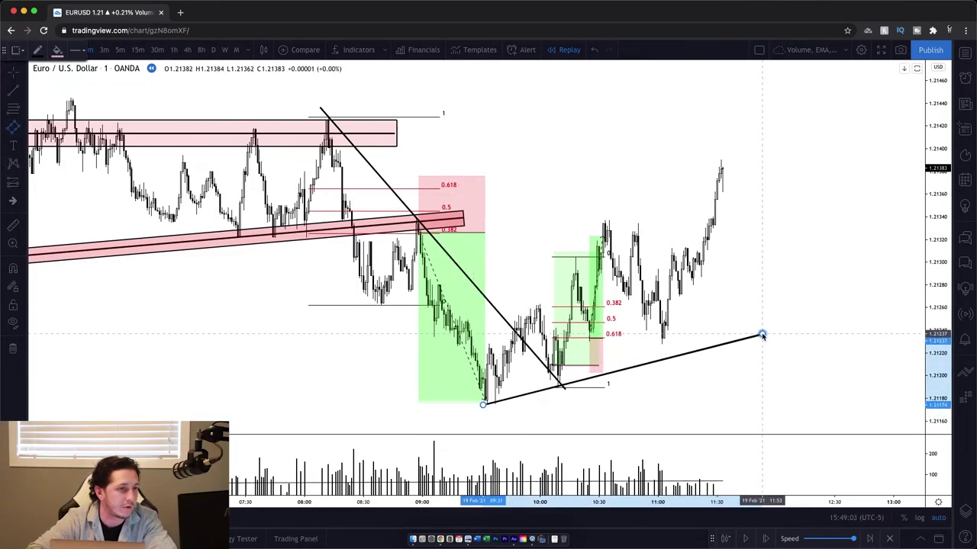
left_click(764, 349)
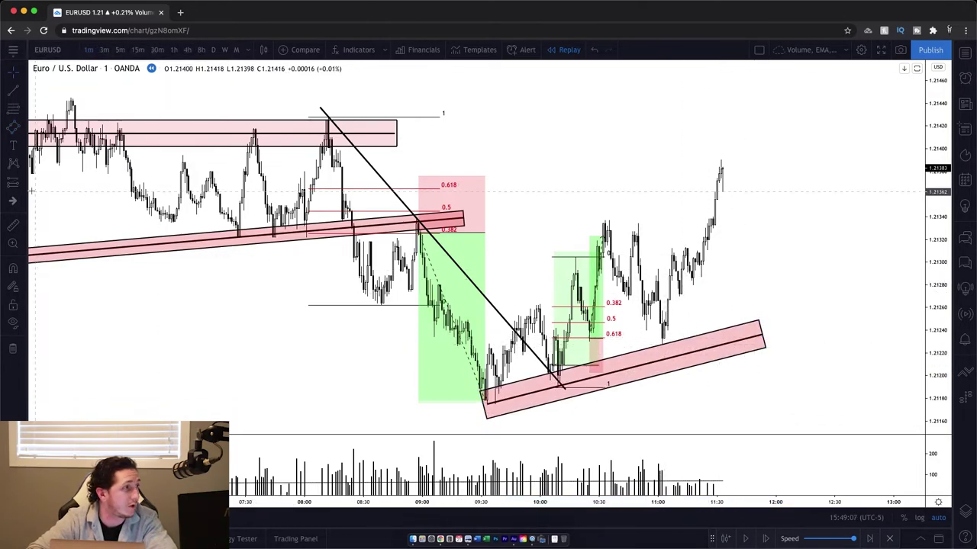
Draw a Fibonacci retracement from the 09:31 low at 1.21174 to the 1.21337 high, extended to 11:11.
left_click(11, 112)
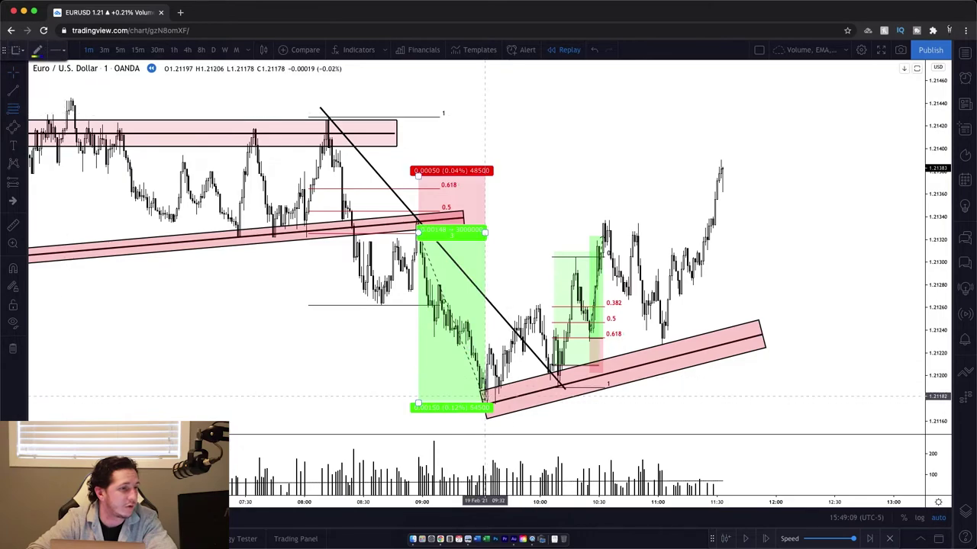
left_click(482, 405)
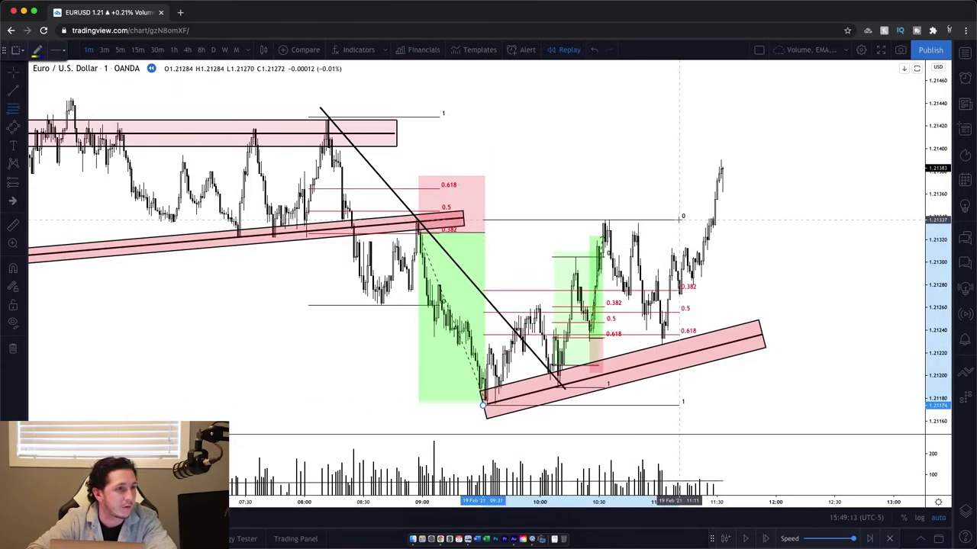
left_click(679, 219)
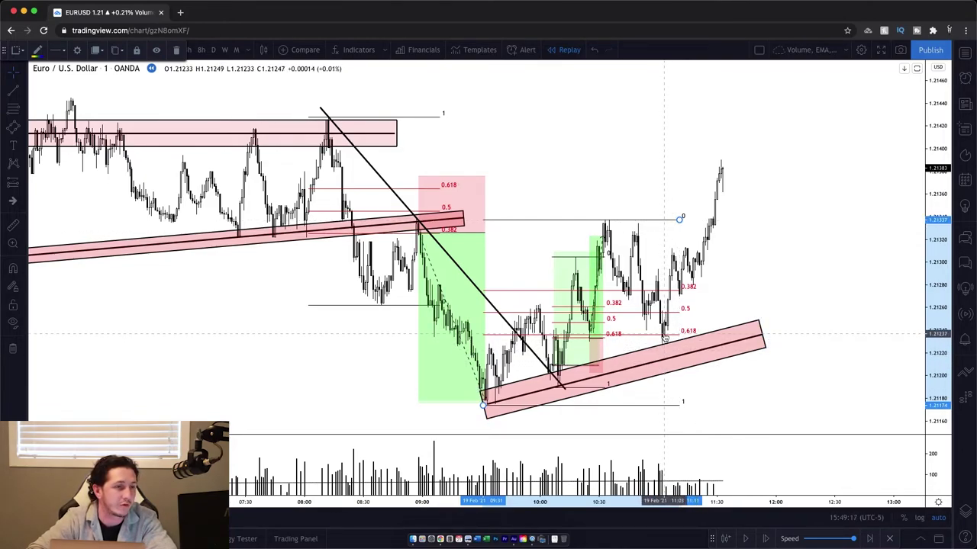
Place a long position at the 0.618 level at 11:02 with entry 1.21236, and raise its target to 1.21337.
left_click(12, 182)
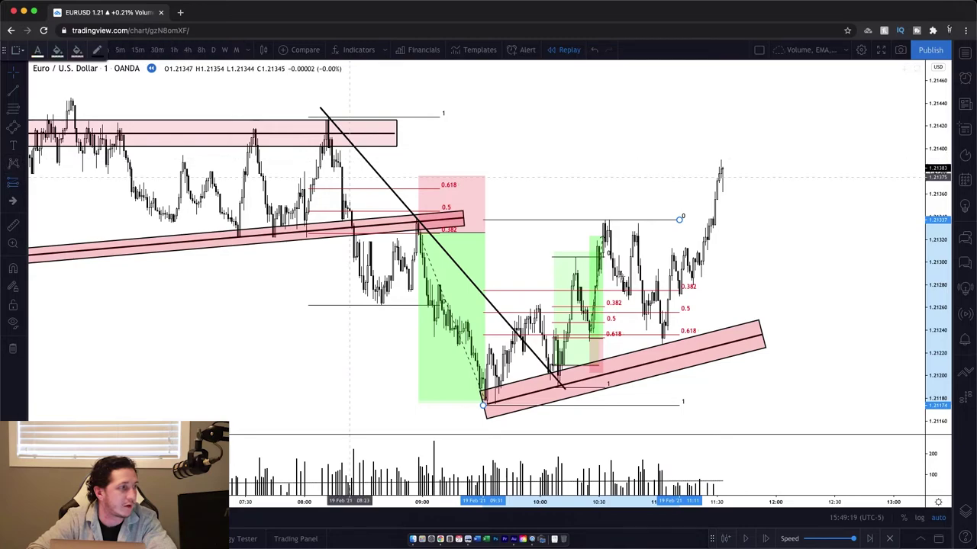
left_click(661, 334)
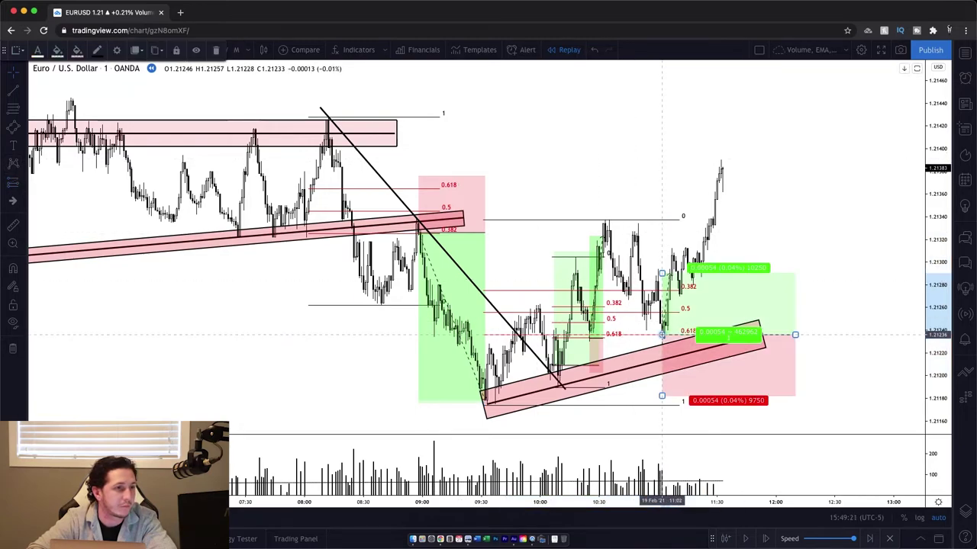
left_click_drag(661, 270, 608, 220)
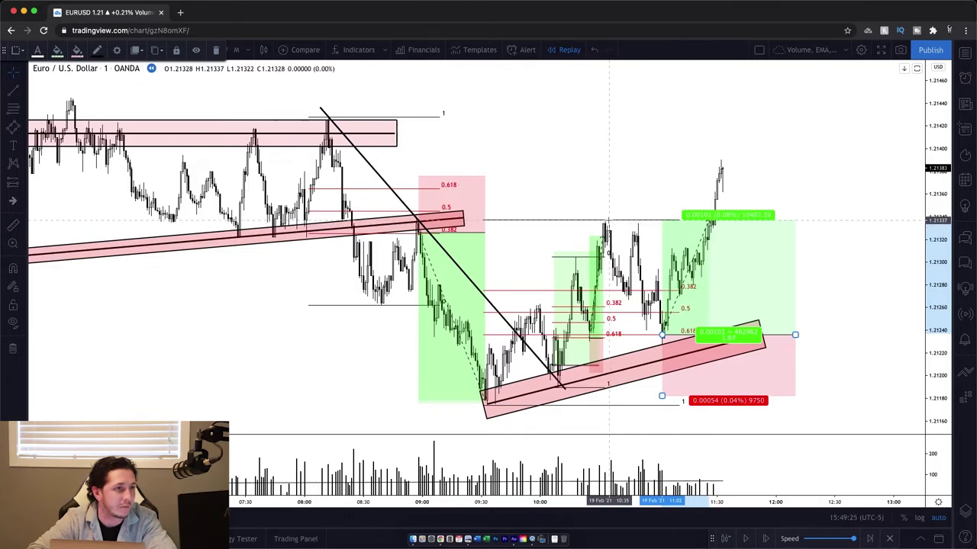
Set the new long position's profit level to 100 ticks and stop level to 30 ticks, and shorten it to end at about 11:30.
double_click(752, 287)
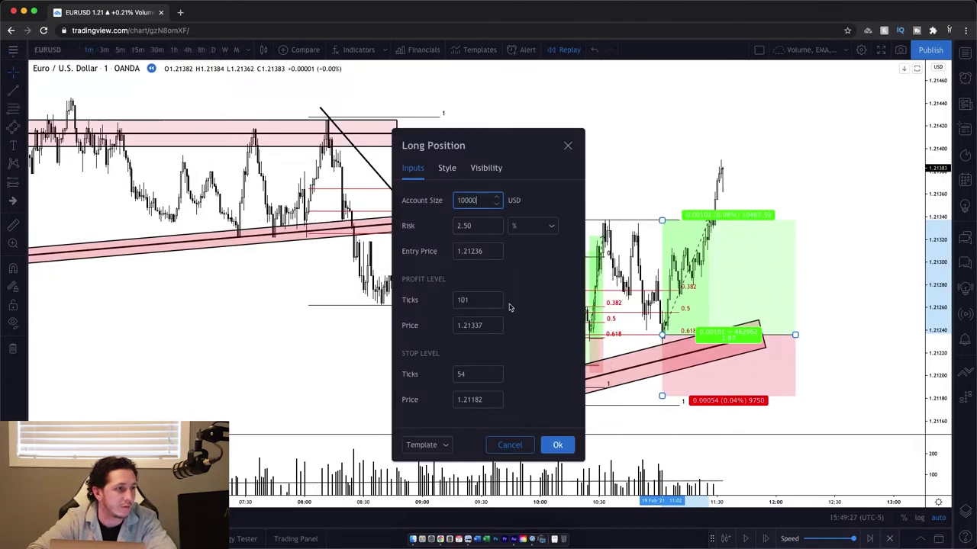
left_click(496, 305)
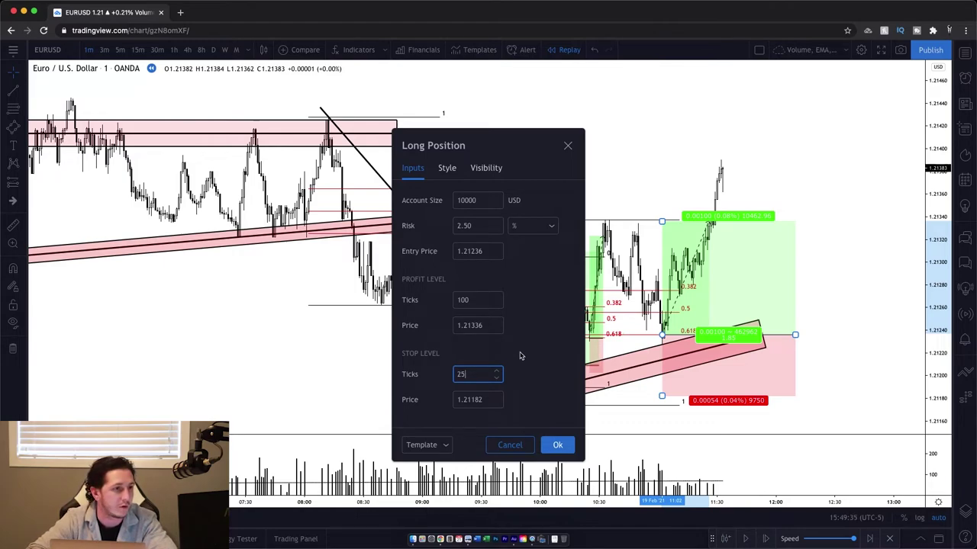
type("25")
left_click(520, 355)
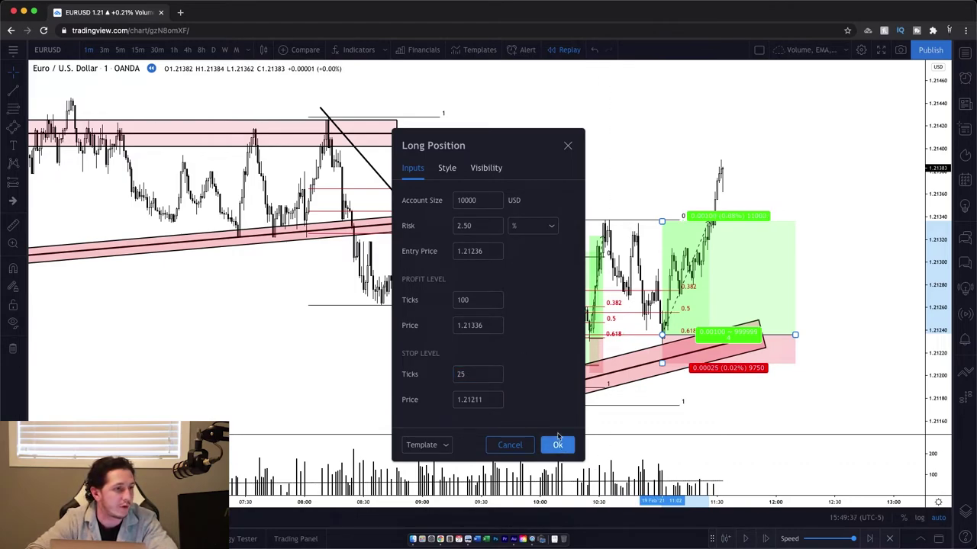
left_click(515, 357)
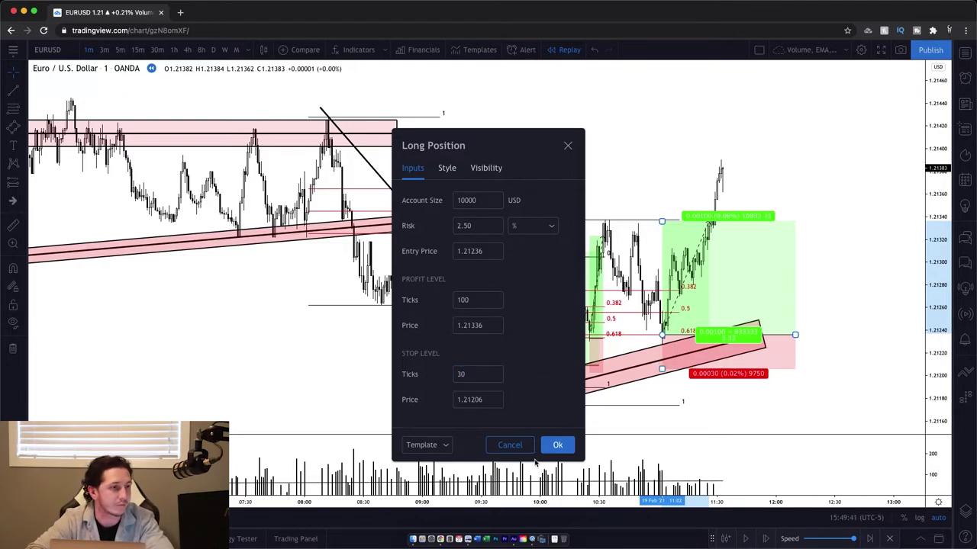
left_click(558, 446)
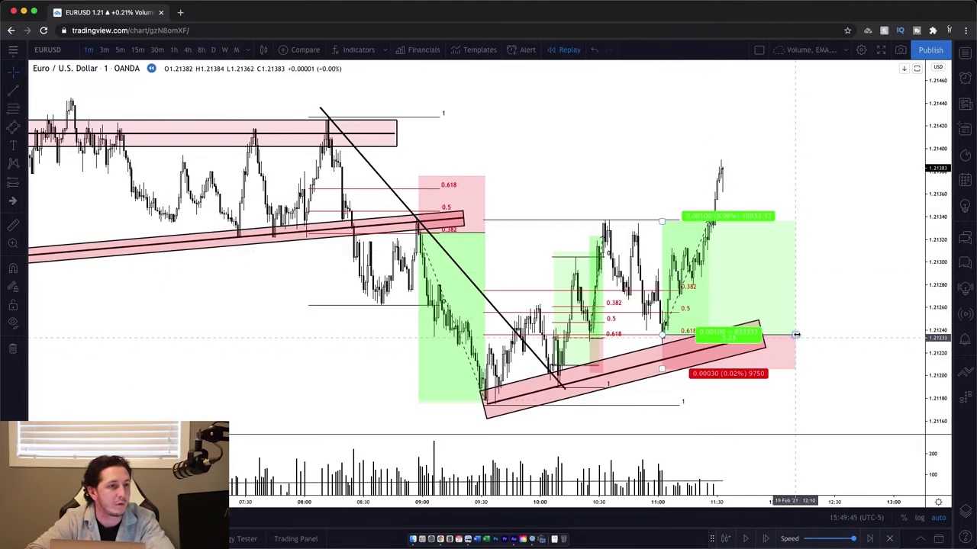
left_click(760, 267)
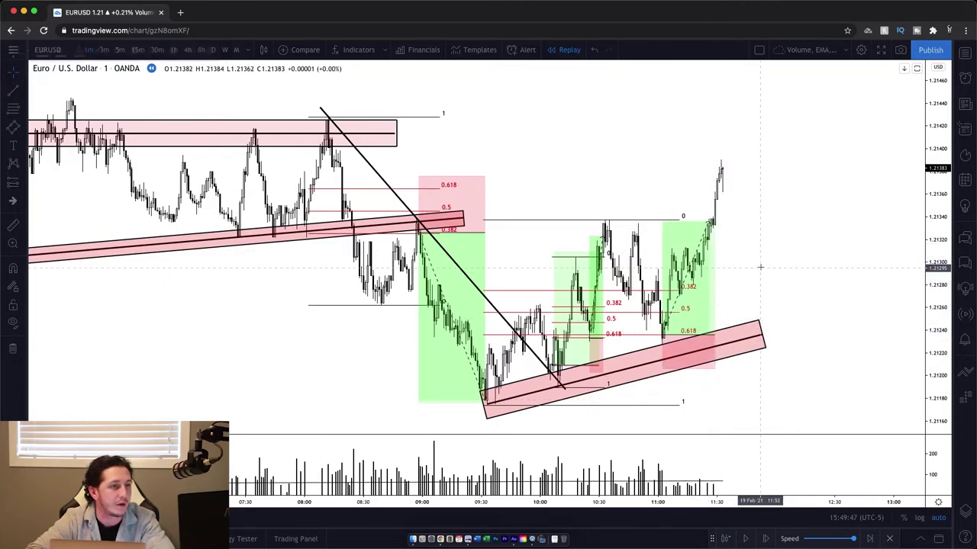
Delete the four Fibonacci retracements from the chart, including the one at the earliest long position.
scroll(729, 219, "down", 3)
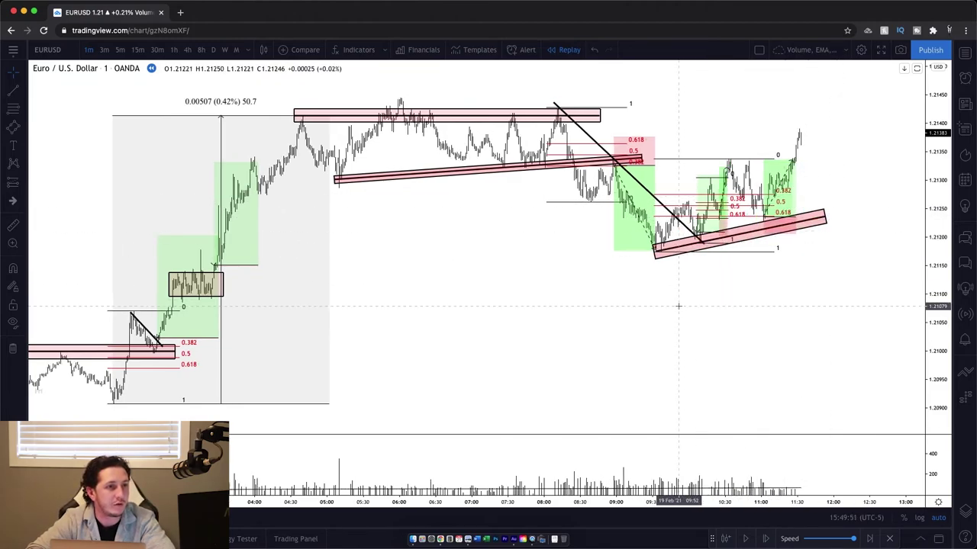
scroll(677, 304, "up", 1)
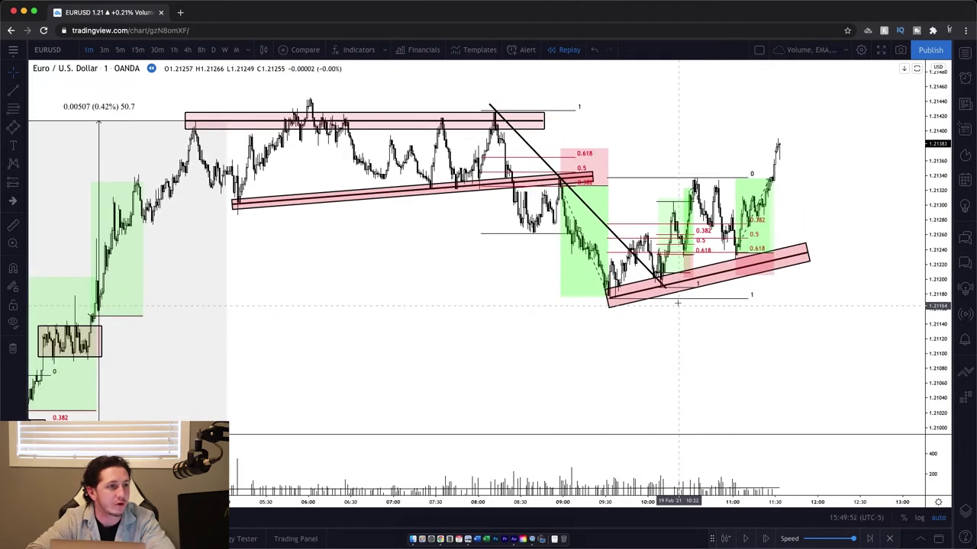
left_click(609, 299)
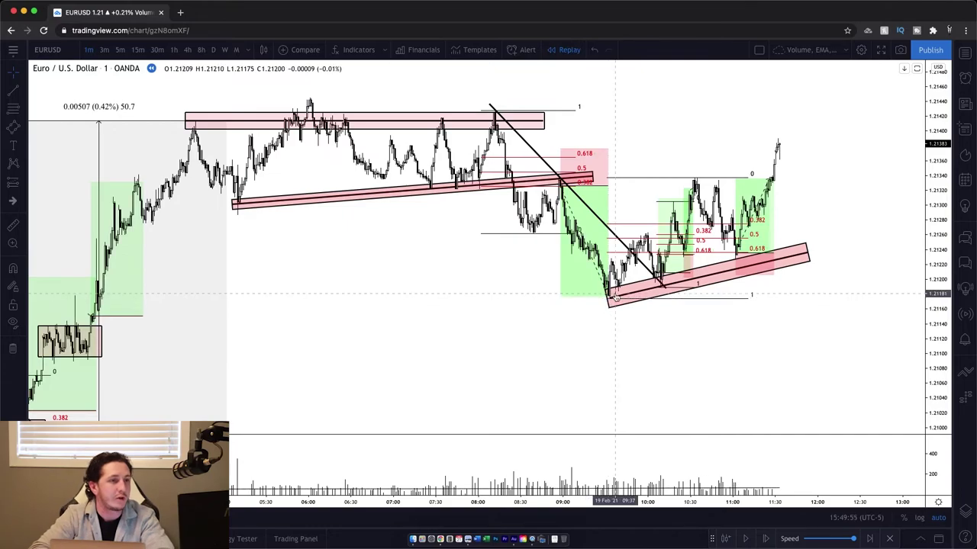
key("Delete")
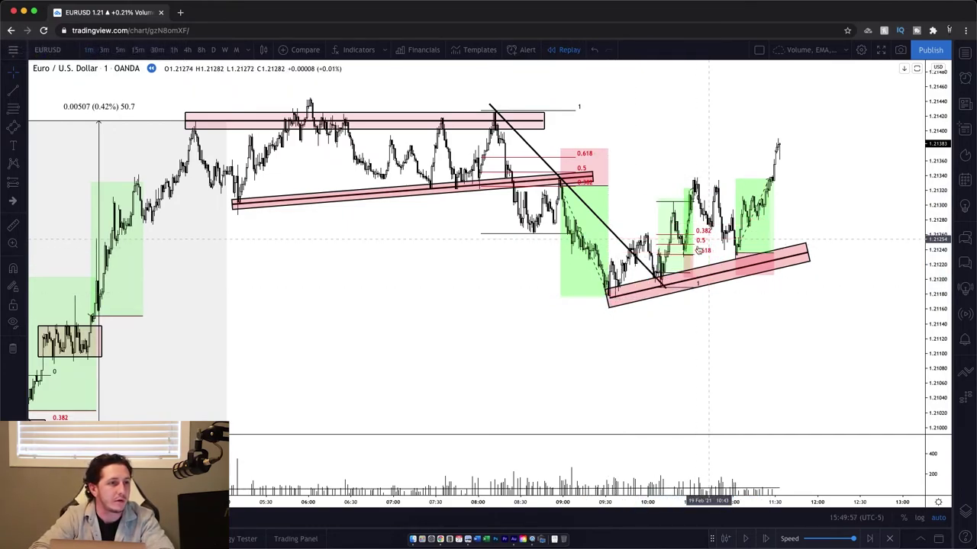
left_click(664, 239)
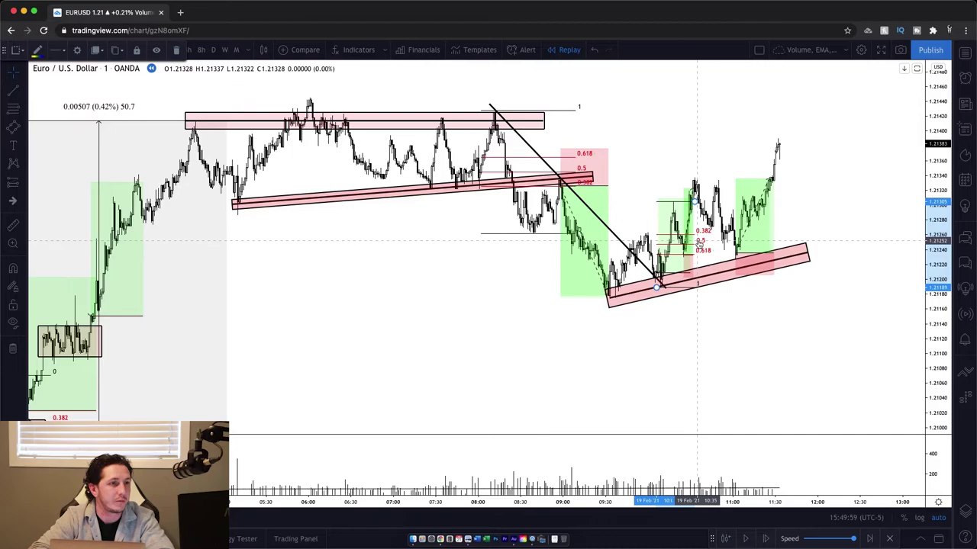
key("Delete")
left_click(584, 154)
left_click(564, 160)
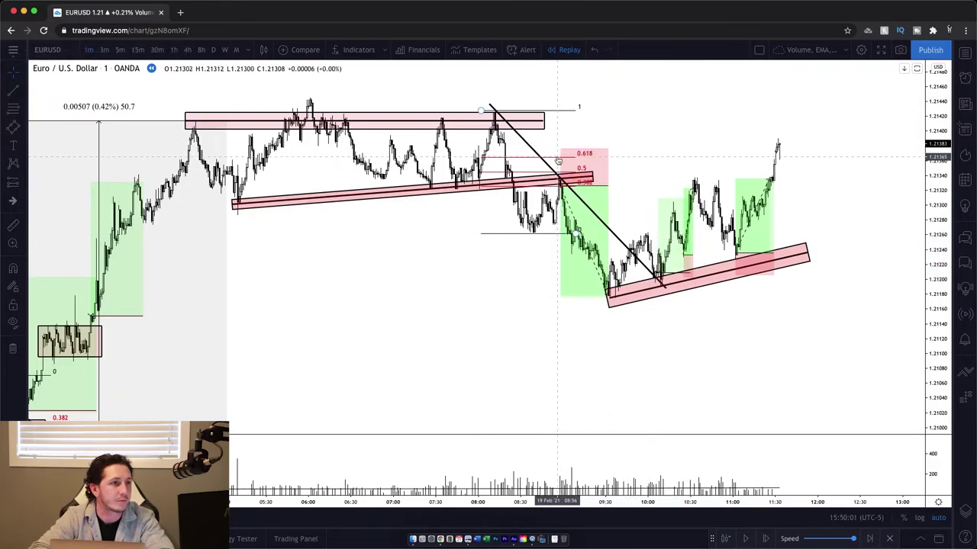
scroll(558, 162, "down", 3)
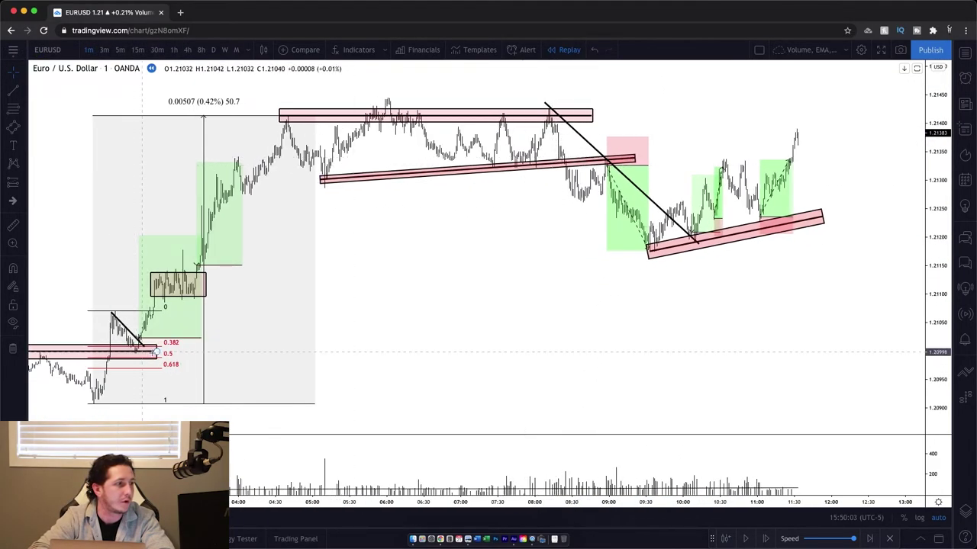
key("Delete")
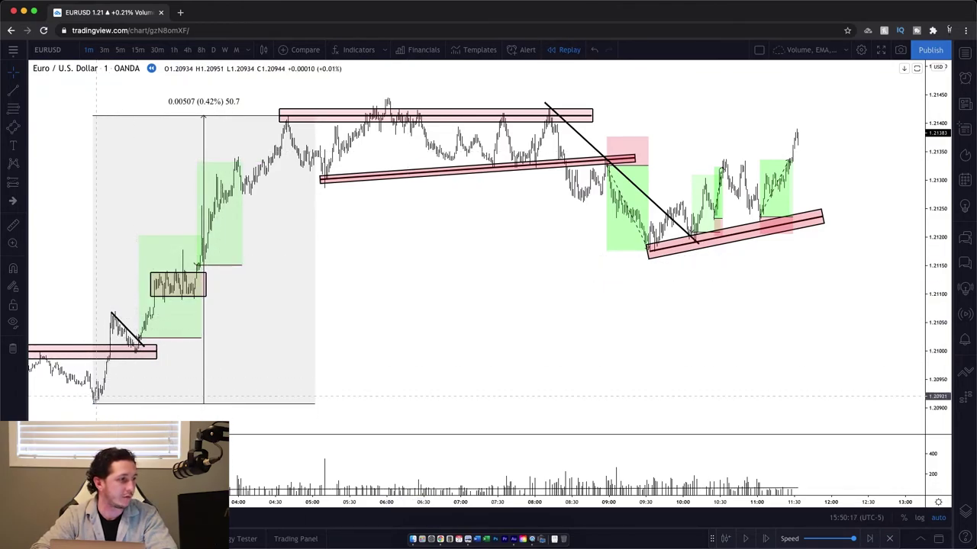
Examine the earliest break-and-retest of the 1.21000 zone and the first long position's entry at about 02:39.
scroll(114, 326, "left", 10)
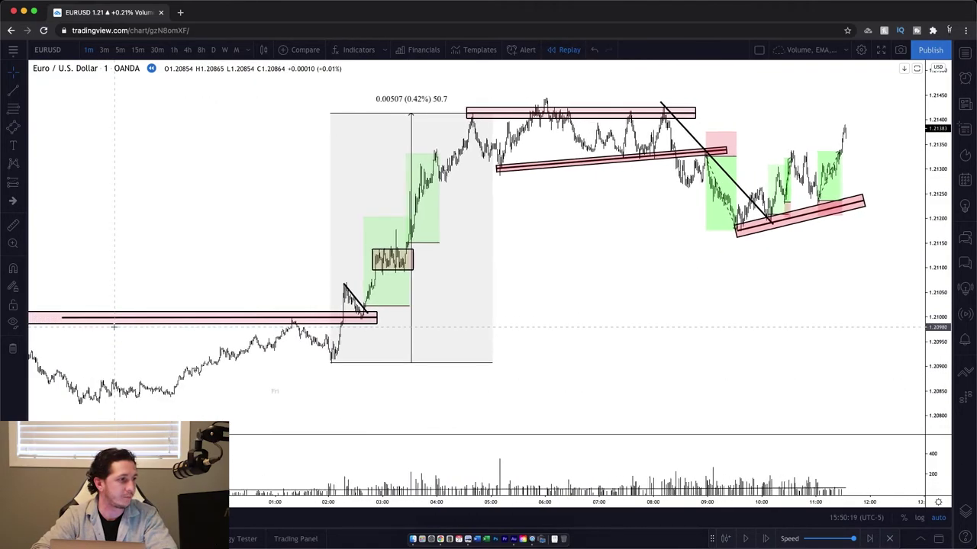
scroll(115, 327, "left", 5)
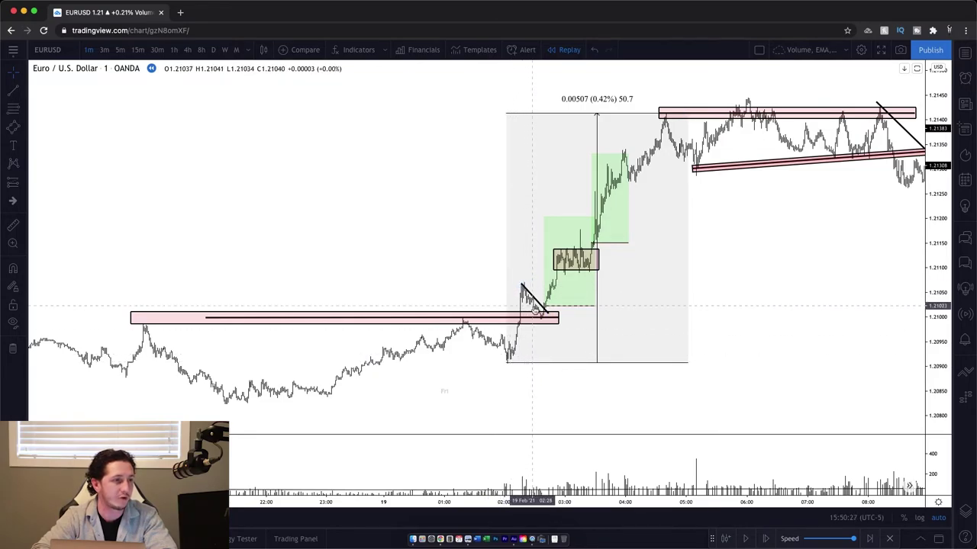
scroll(539, 309, "up", 5)
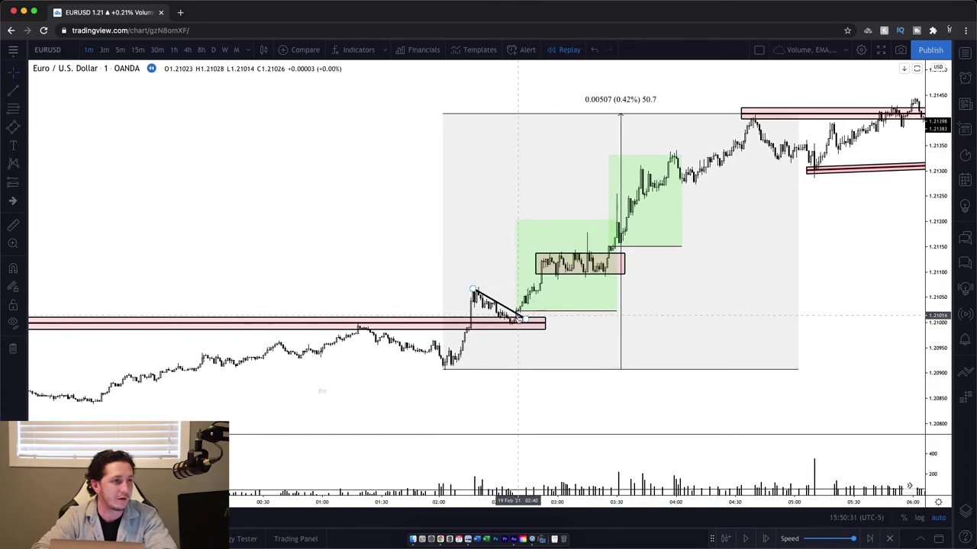
left_click(515, 310)
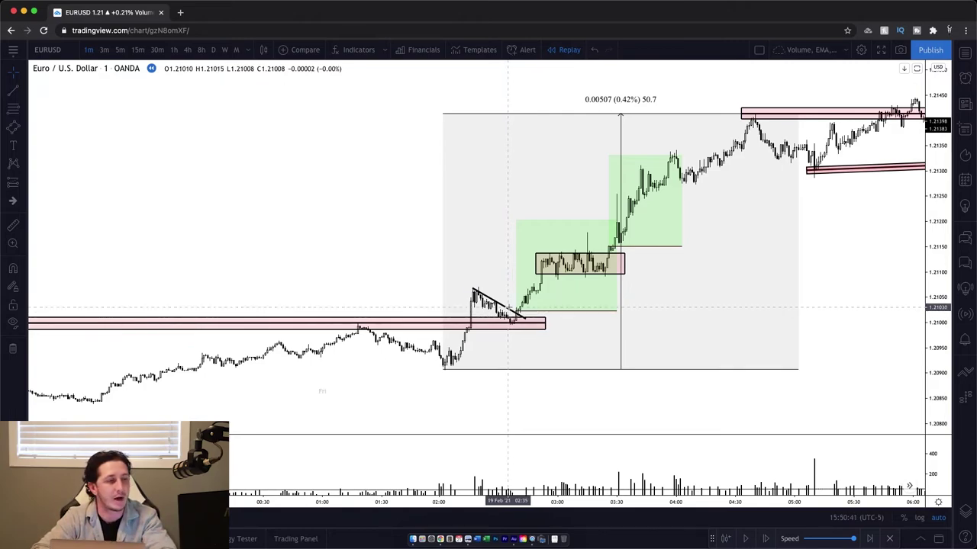
left_click(516, 312)
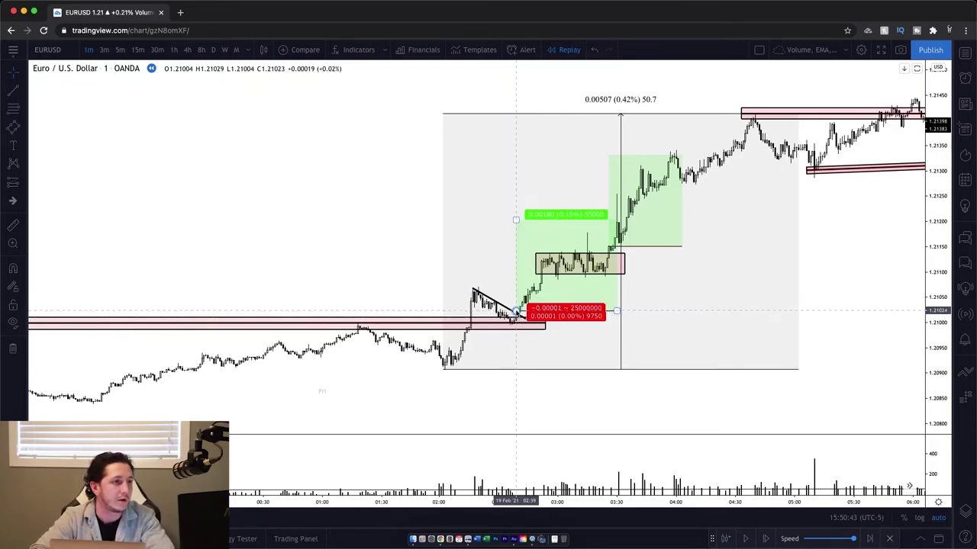
Draw a rising trend line from the 02:02 low at 1.20906 to about 03:49 at 1.21154.
left_click(523, 213)
left_click(557, 267)
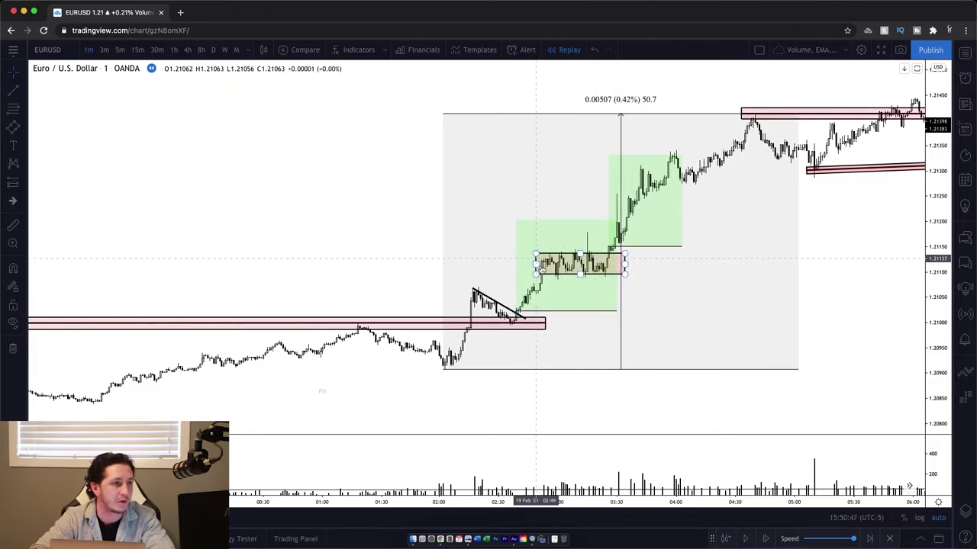
left_click(71, 109)
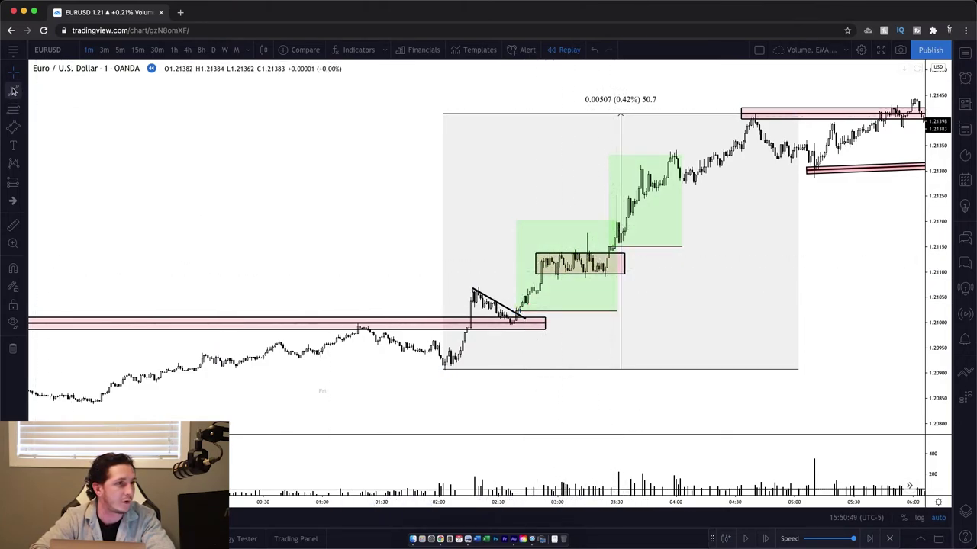
left_click(13, 90)
left_click(444, 371)
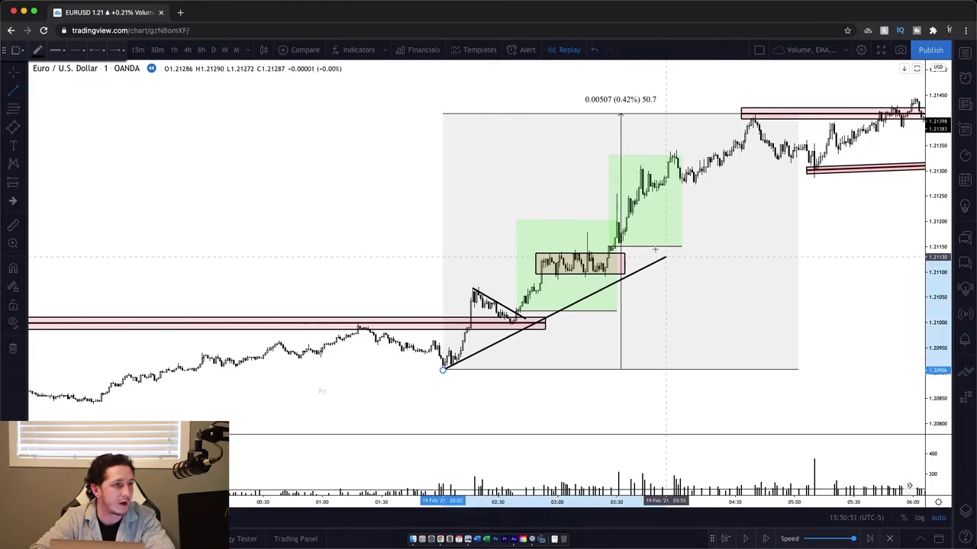
left_click(654, 245)
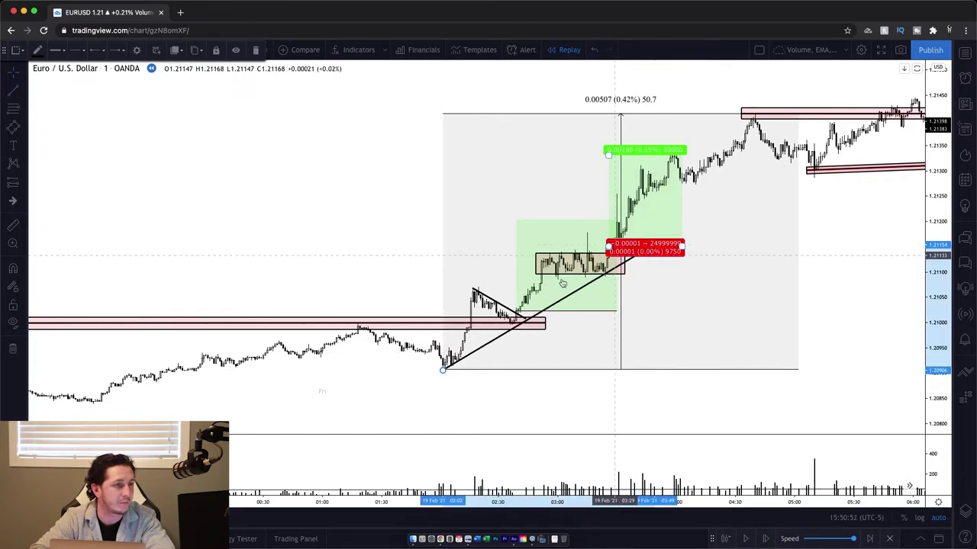
Examine the second long position's entry above the consolidation box, and the range between the upper zone and the sloped support zone.
left_click(610, 259)
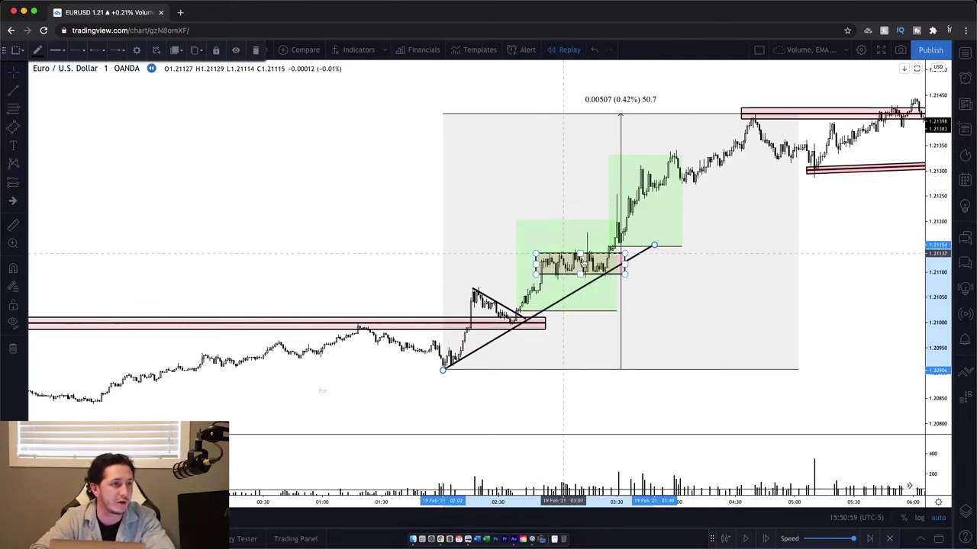
left_click(610, 248)
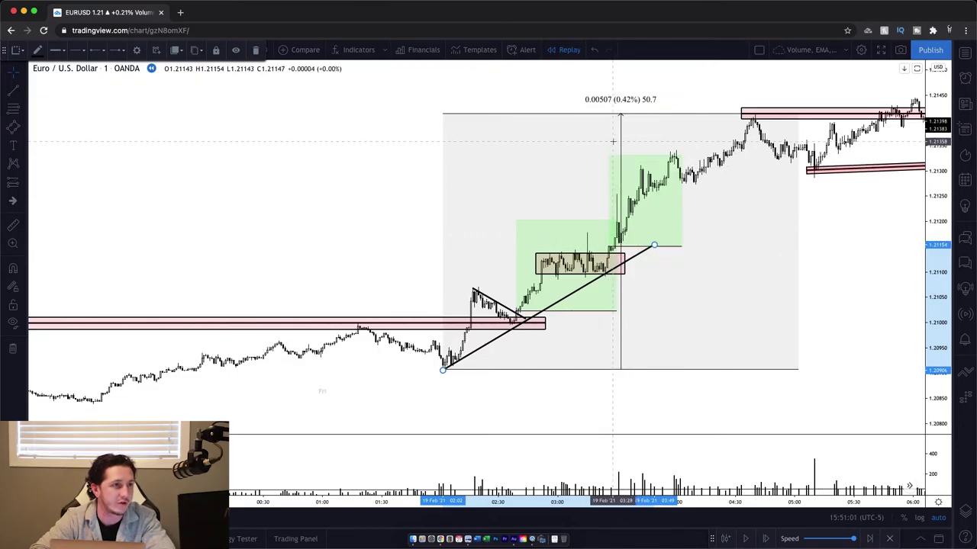
scroll(778, 276, "up", 5)
scroll(778, 277, "right", 10)
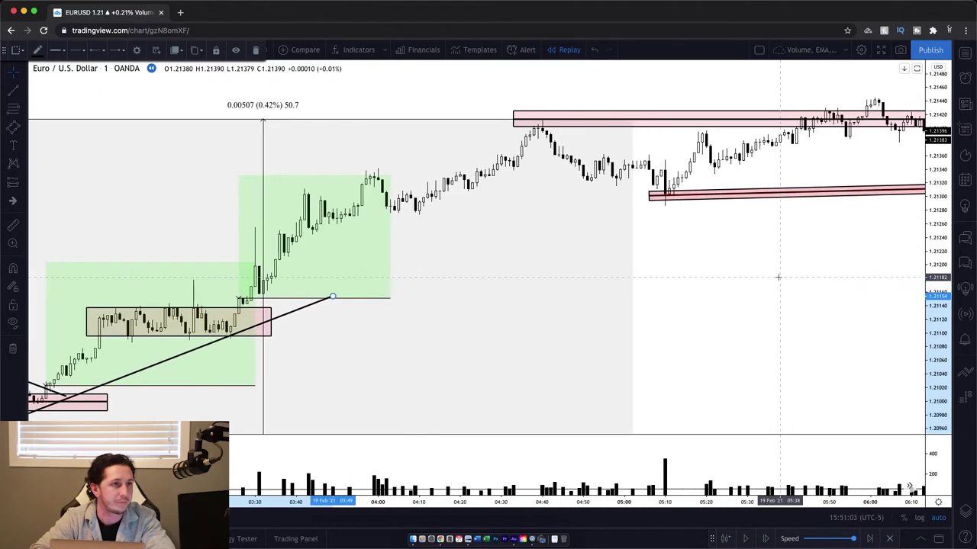
scroll(778, 277, "right", 10)
scroll(779, 277, "down", 2)
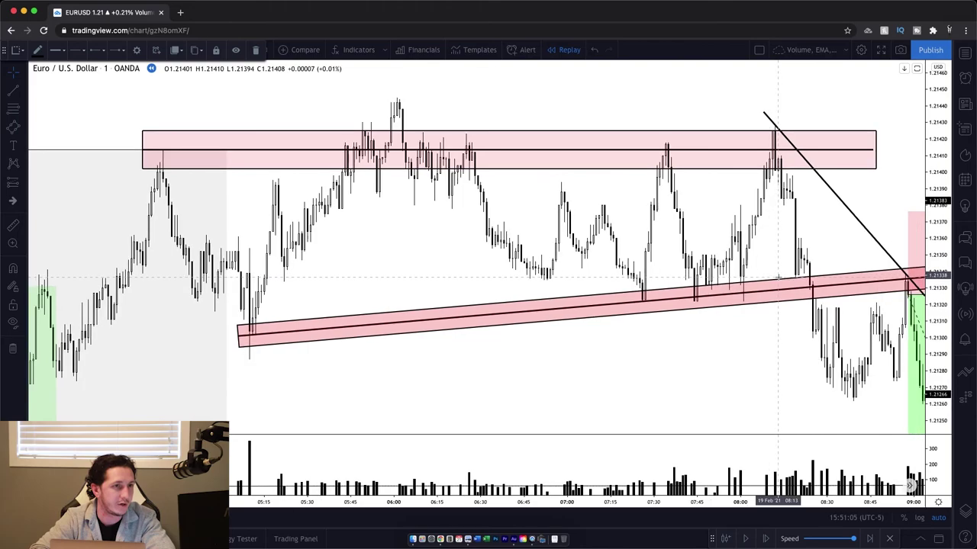
scroll(778, 277, "down", 1)
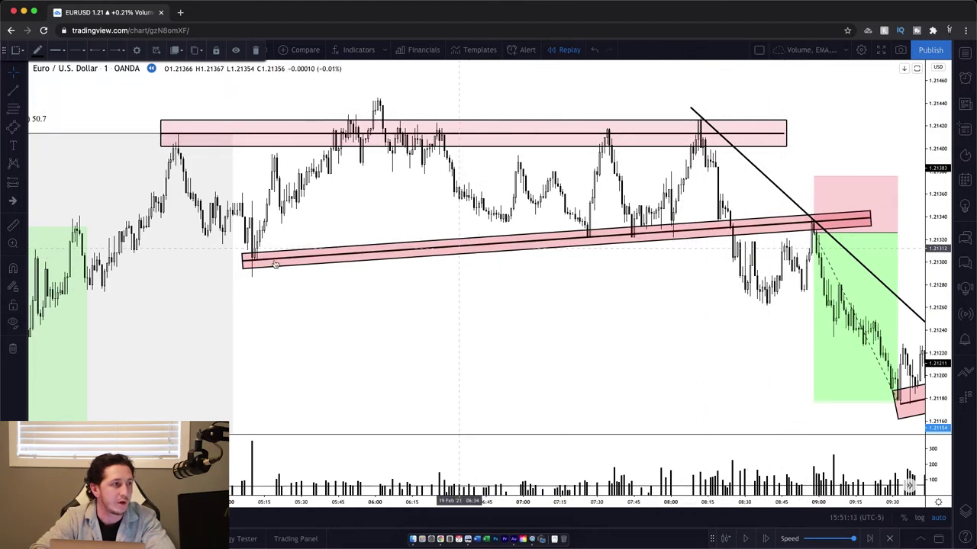
Delete the price range measurement covering the morning rally from the chart.
scroll(233, 120, "down", 3)
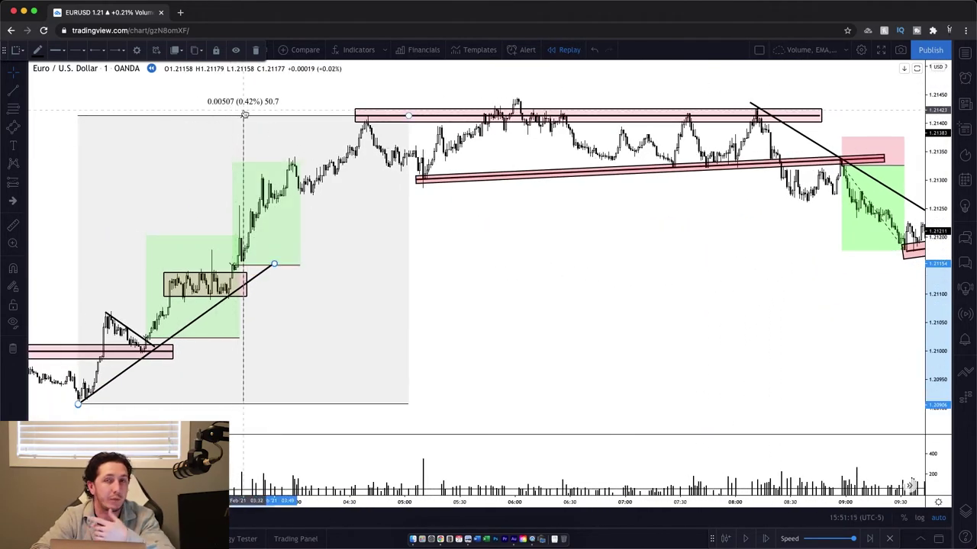
left_click(242, 120)
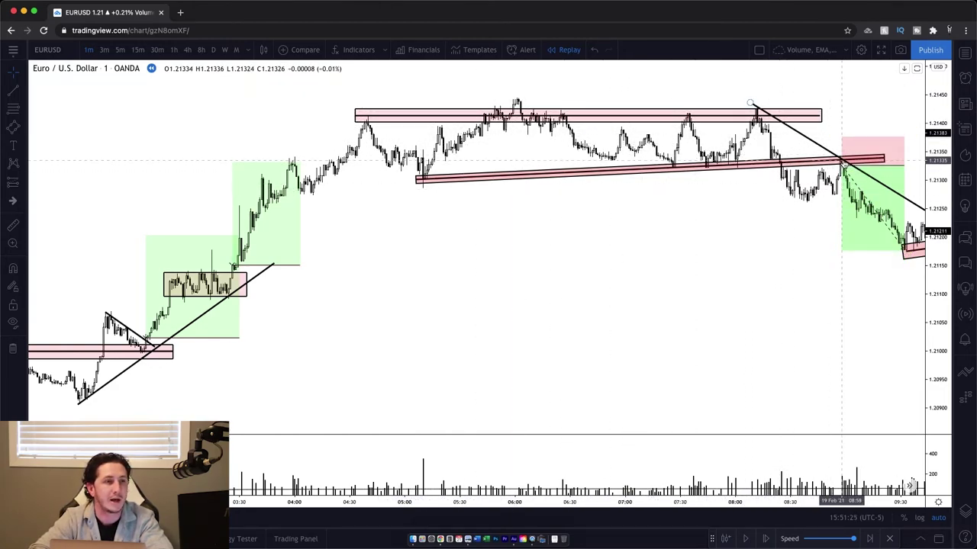
Examine the short position's entry at about 08:58, where the sloped zone's retest meets the falling trend line.
left_click(843, 163)
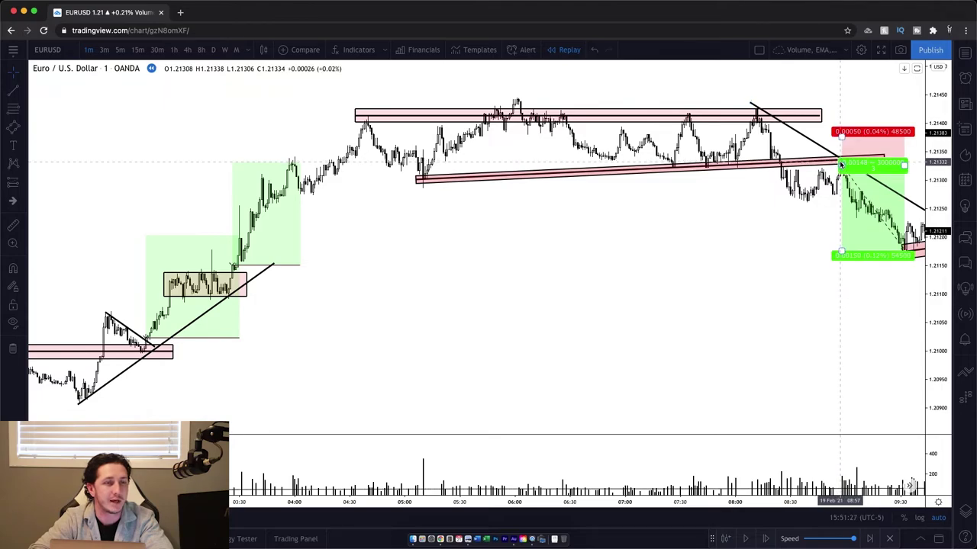
left_click(333, 231)
scroll(334, 230, "up", 3)
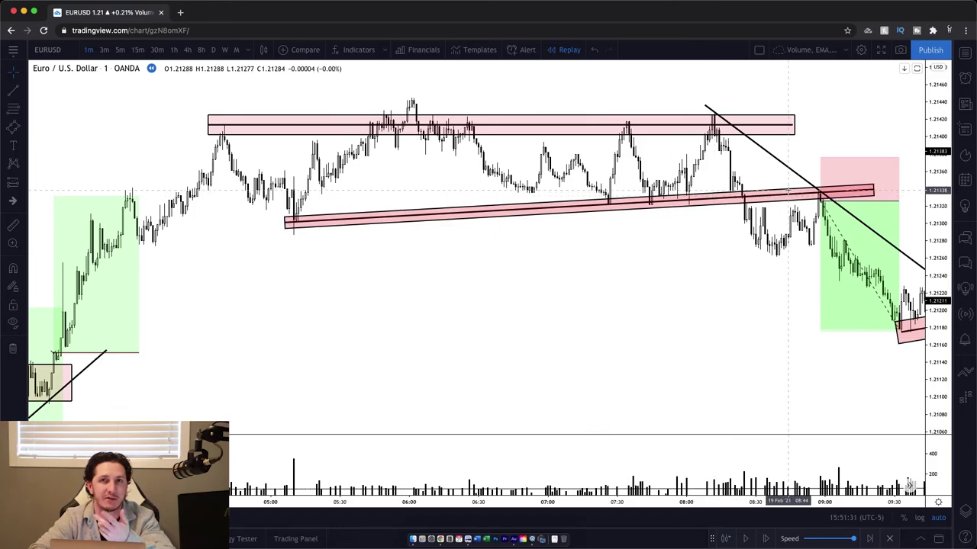
scroll(788, 190, "right", 8)
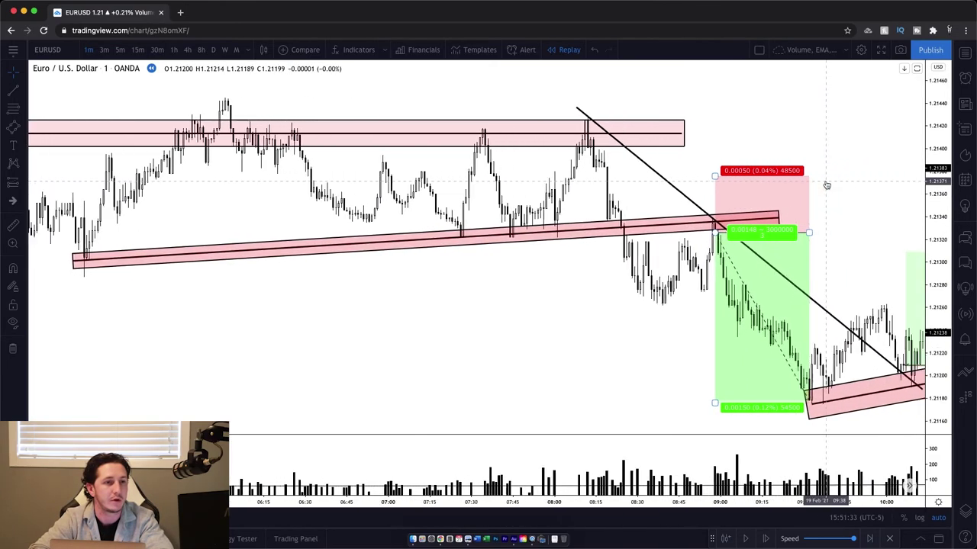
scroll(826, 185, "right", 2)
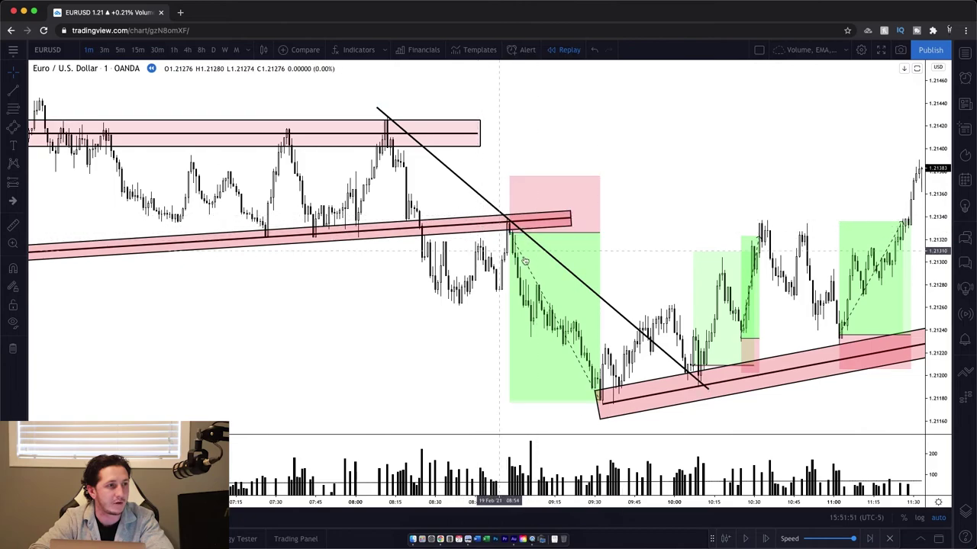
Draw a rectangle zone between 1.21306 and 1.21336 starting at about 03:30, and extend it to about 11:30.
scroll(499, 226, "down", 3)
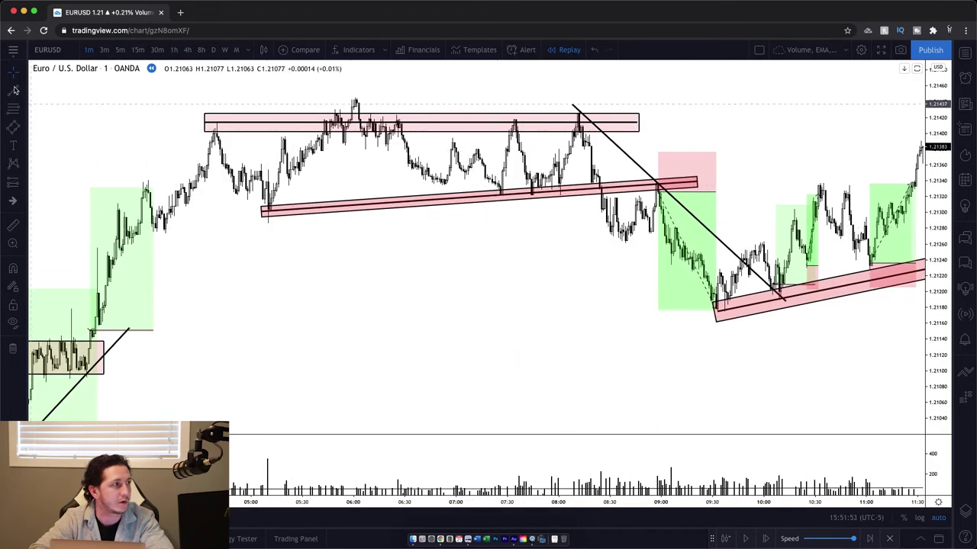
left_click(19, 133)
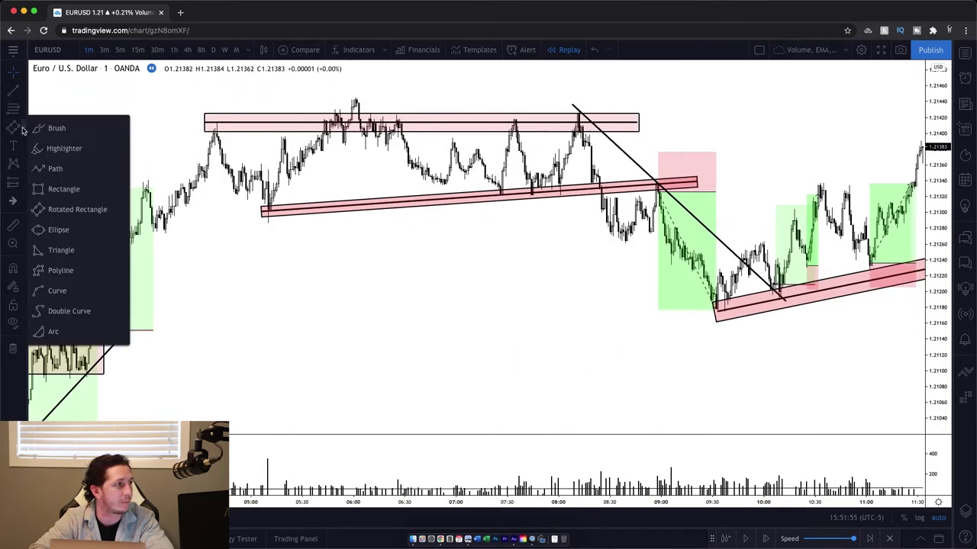
left_click(38, 191)
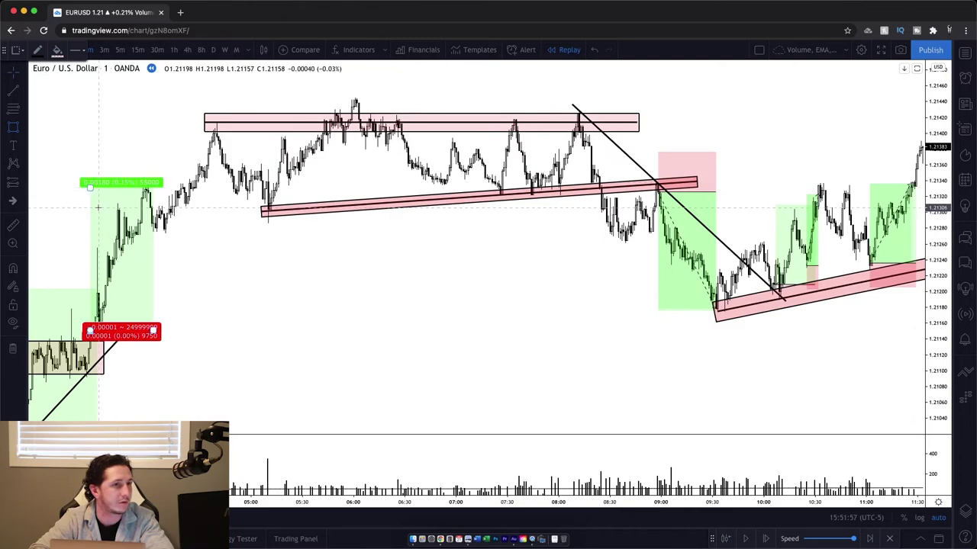
mouse_move(98, 206)
left_mouse_down()
mouse_move(103, 192)
mouse_move(694, 176)
mouse_move(837, 185)
left_mouse_up()
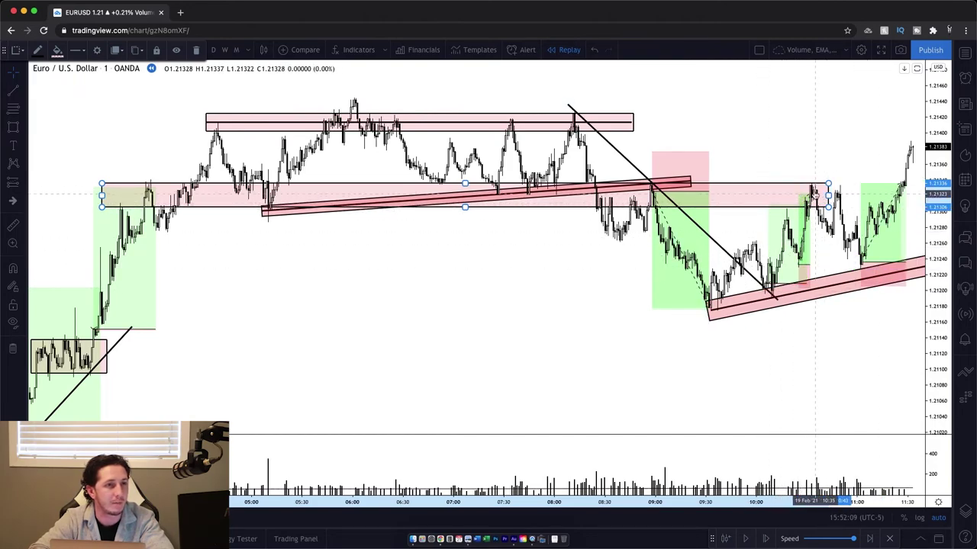
left_click_drag(837, 184, 911, 183)
left_click(855, 134)
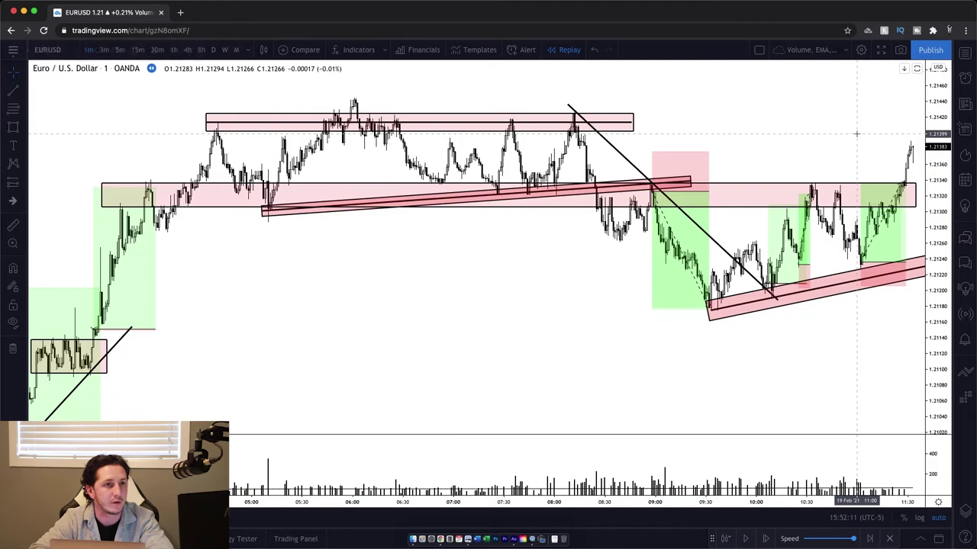
Play the replay forward to about 14:40 and pause it.
scroll(844, 133, "down", 5)
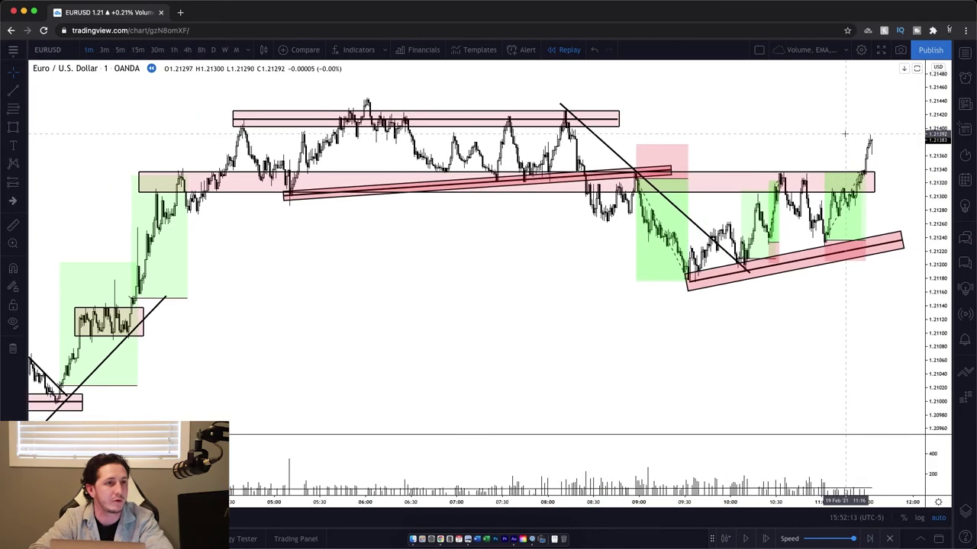
scroll(730, 131, "up", 3)
scroll(730, 130, "up", 2)
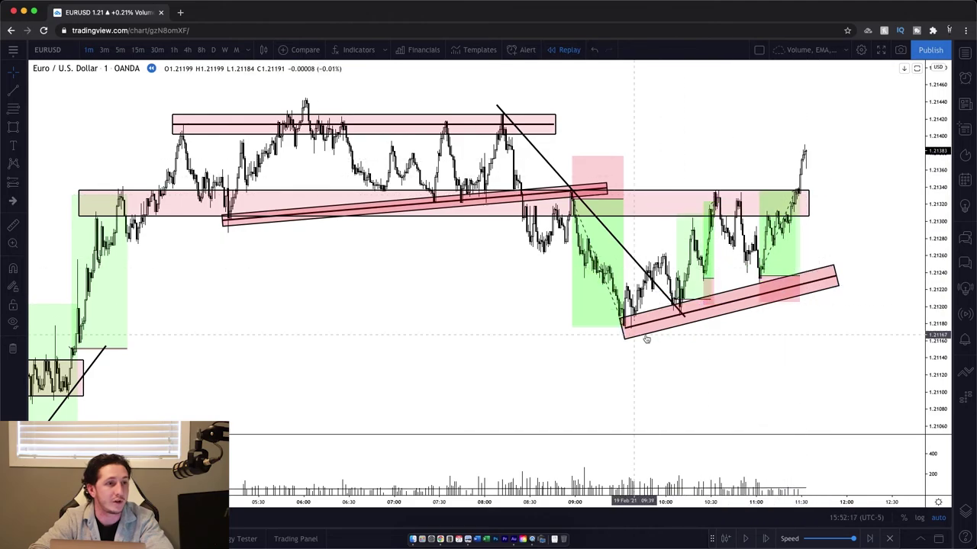
scroll(789, 101, "down", 5)
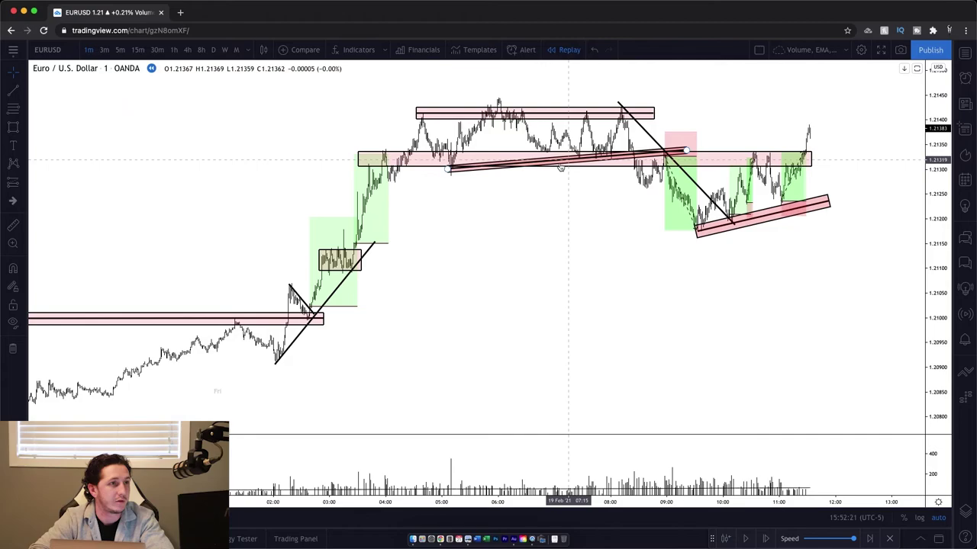
scroll(565, 204, "up", 1)
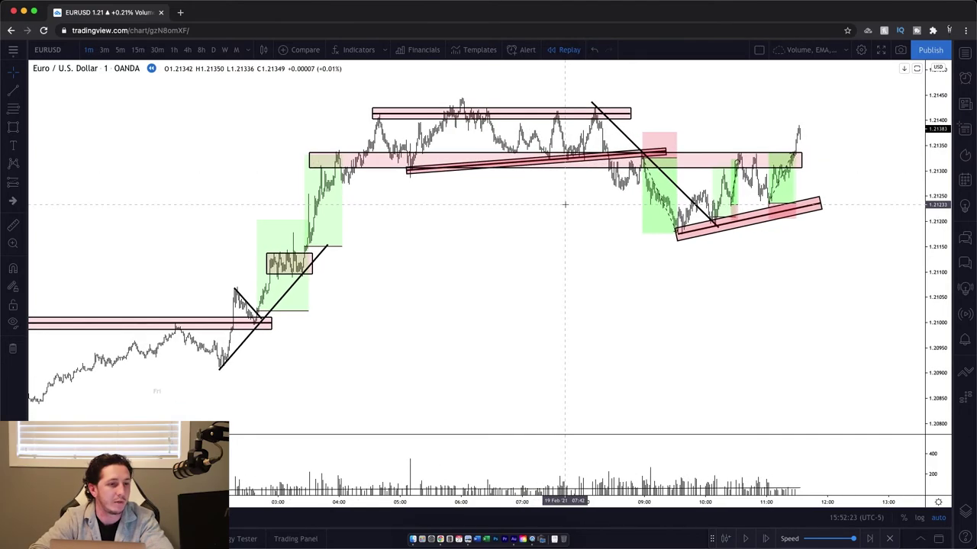
left_click(747, 538)
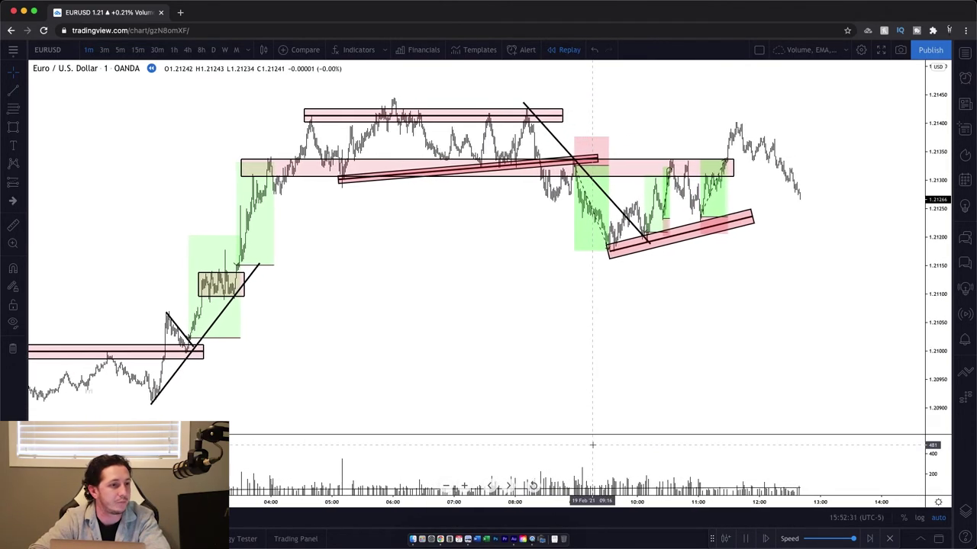
mouse_move(648, 4)
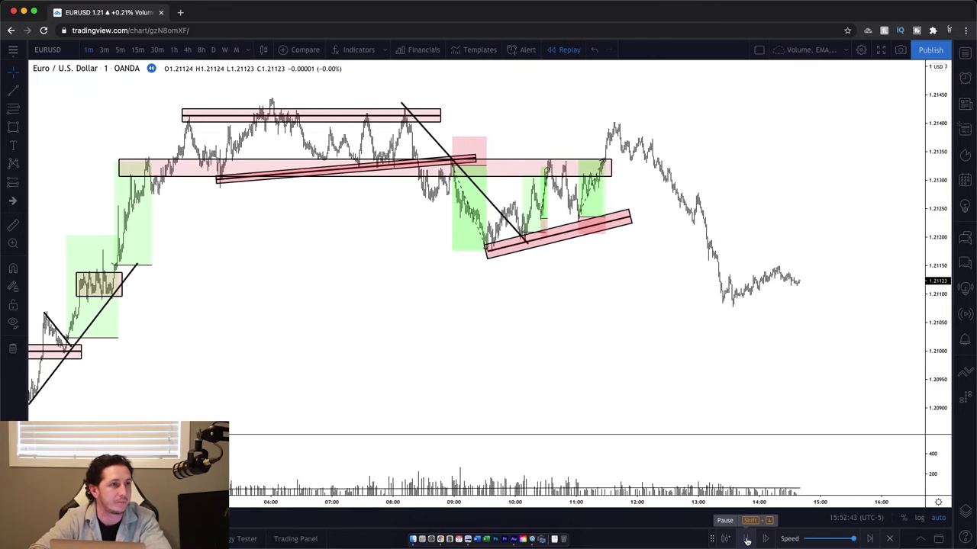
left_click(746, 540)
scroll(538, 229, "down", 2)
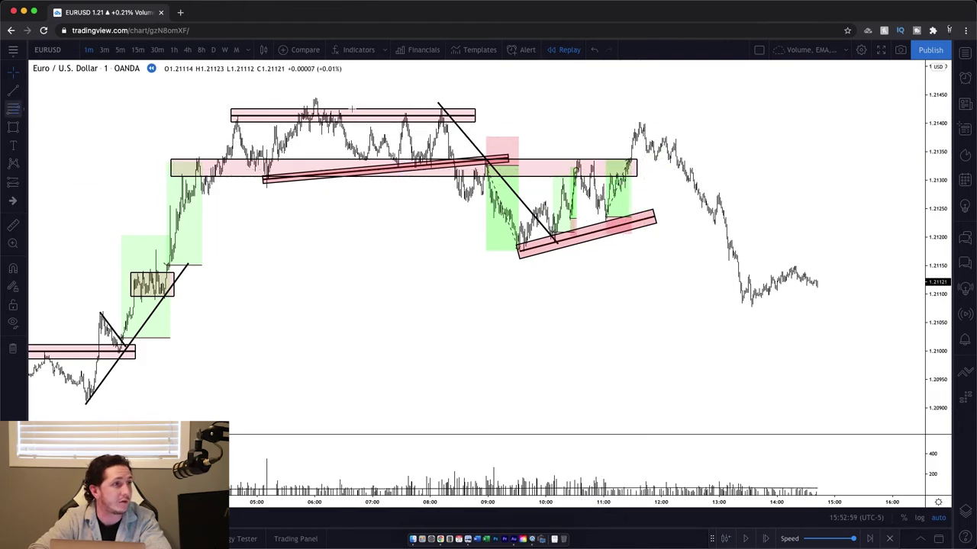
left_click(425, 108)
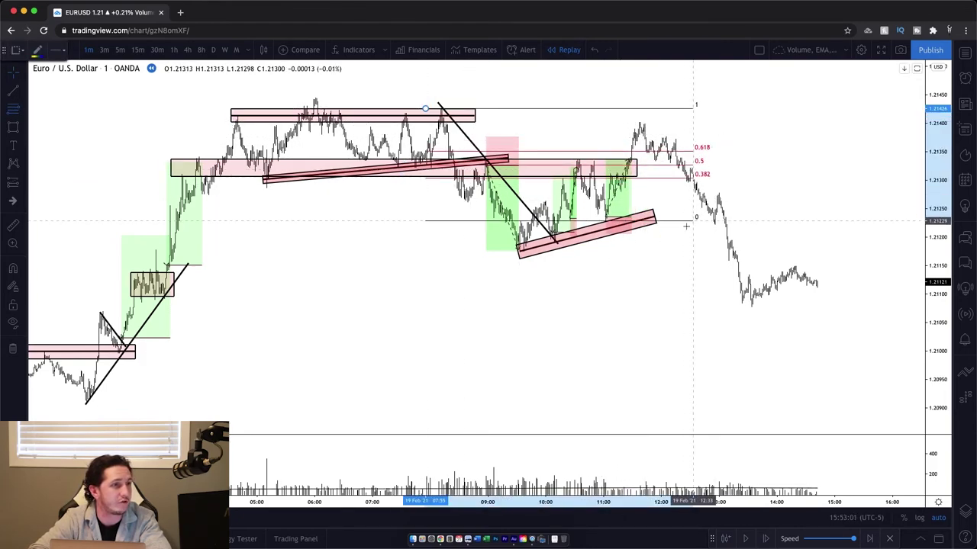
left_click(696, 254)
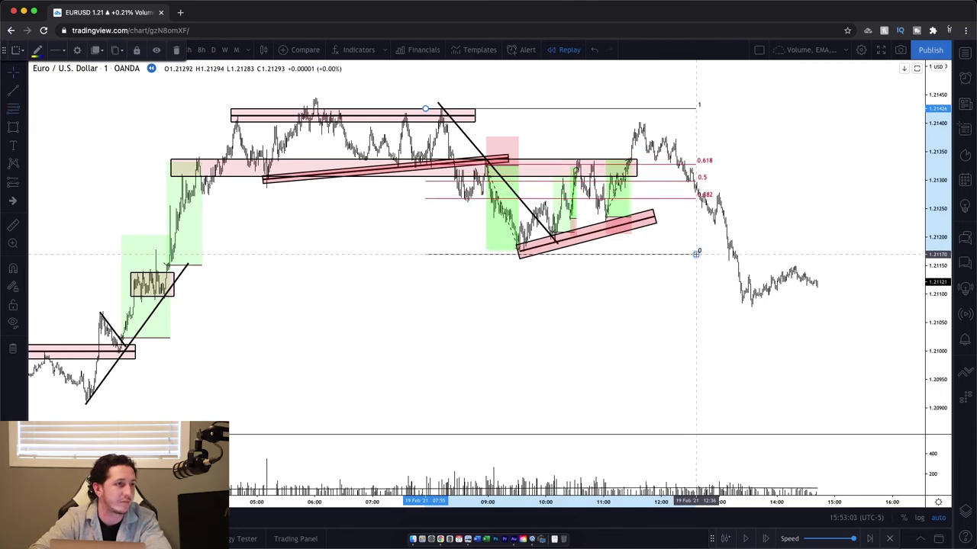
key("BackSpace")
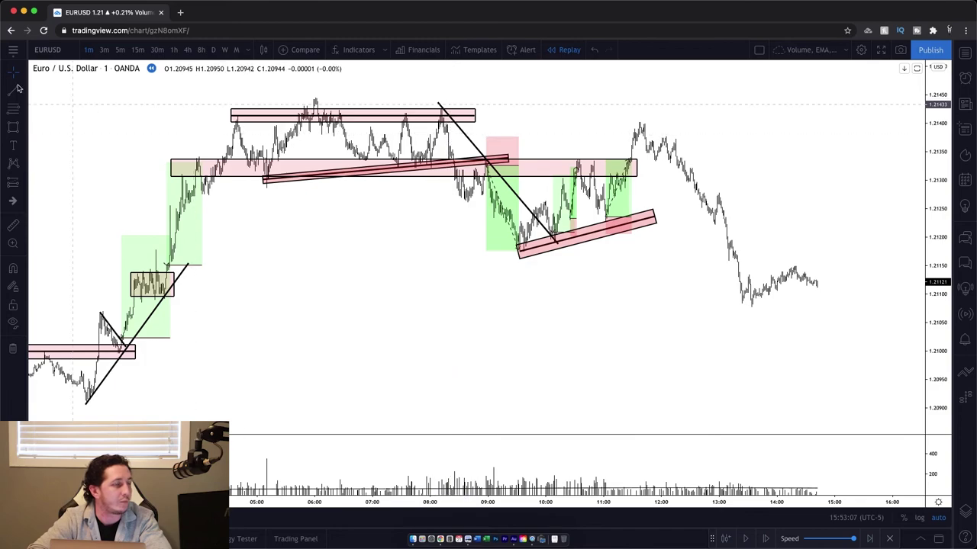
Extend the uppermost resistance zone to about 12:15 and its middle line to about 12:05.
left_click_drag(474, 114, 675, 97)
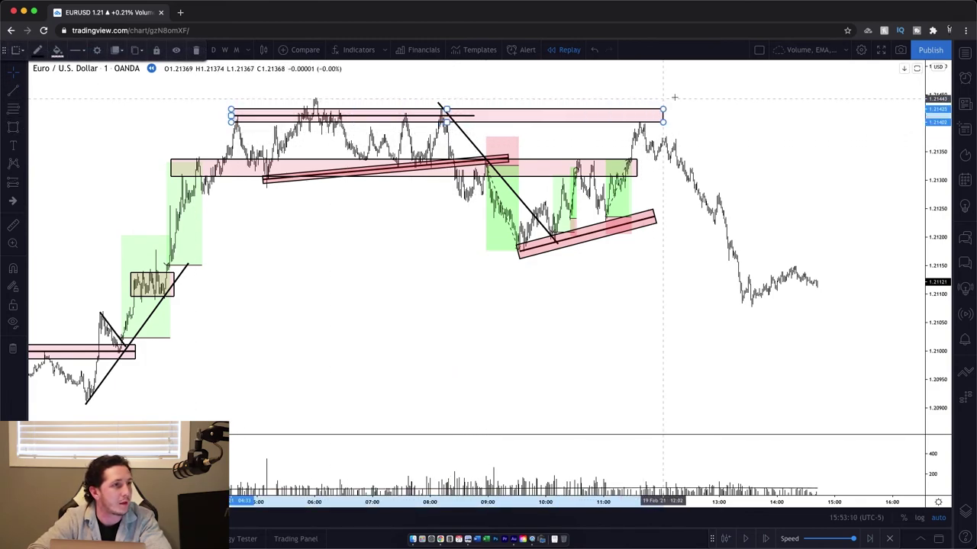
left_click(474, 116)
left_click_drag(475, 117, 654, 97)
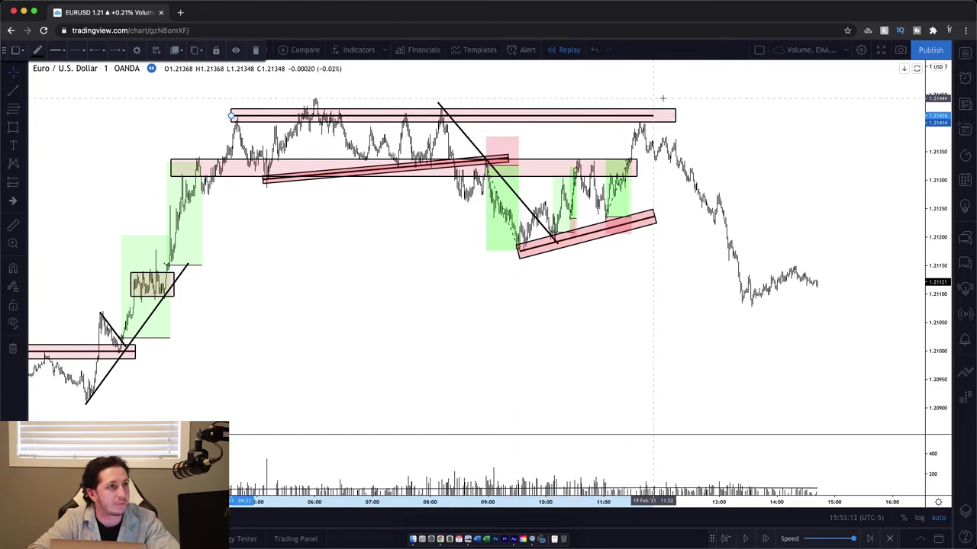
left_click(665, 98)
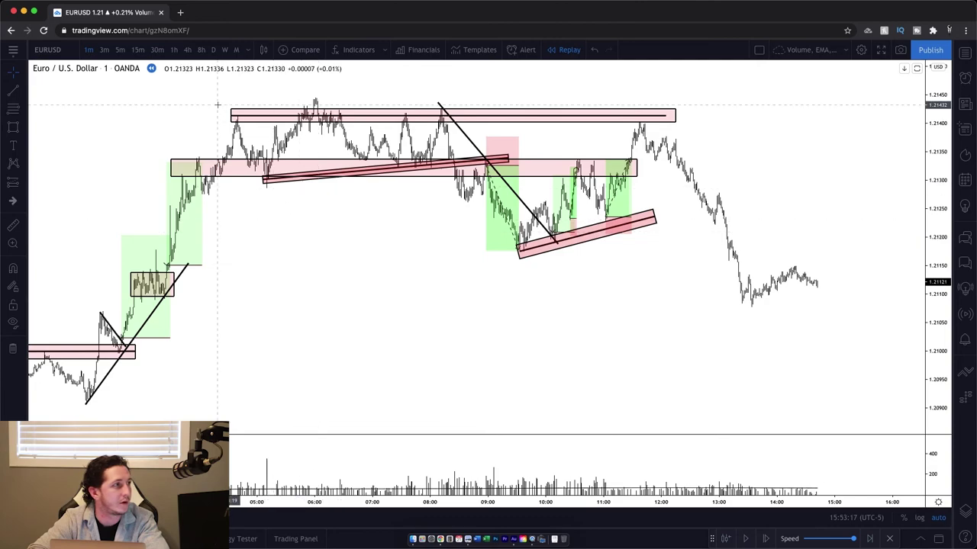
Draw a rising trend line from the 11:03 low at 1.21224 to about 11:56 at 1.21395.
left_click(14, 93)
left_click_drag(605, 217, 631, 221)
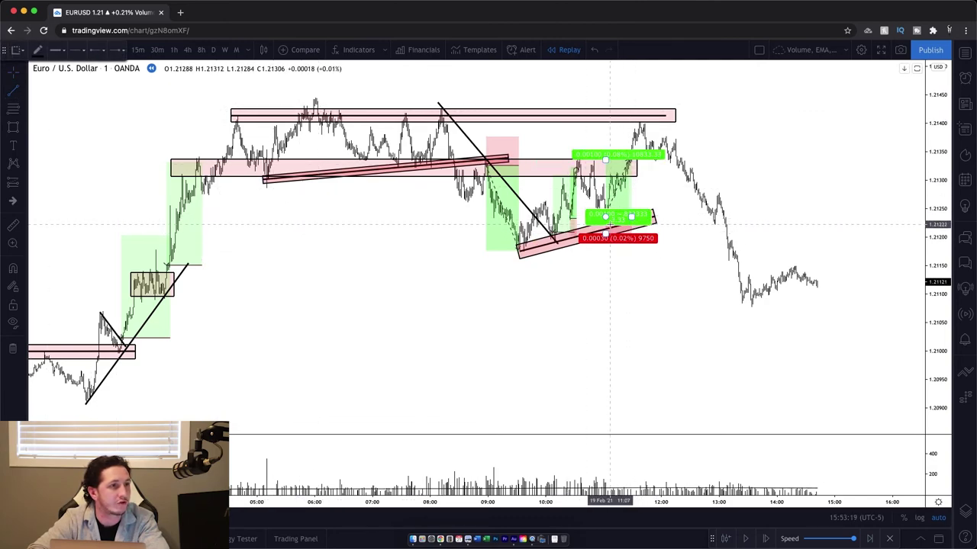
left_click(606, 220)
left_click(657, 126)
scroll(581, 126, "up", 4)
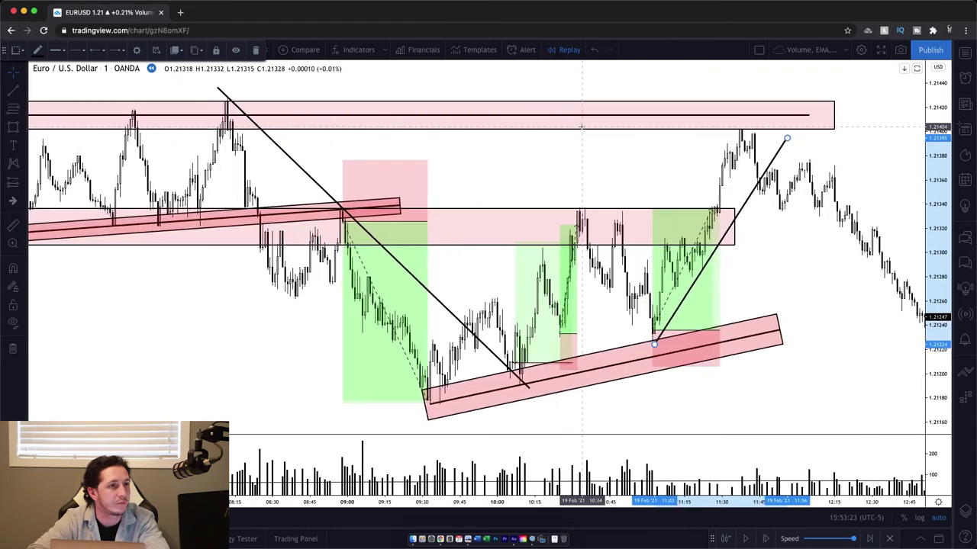
Delete the rectangle zone between 1.21306 and 1.21336.
scroll(582, 127, "up", 3)
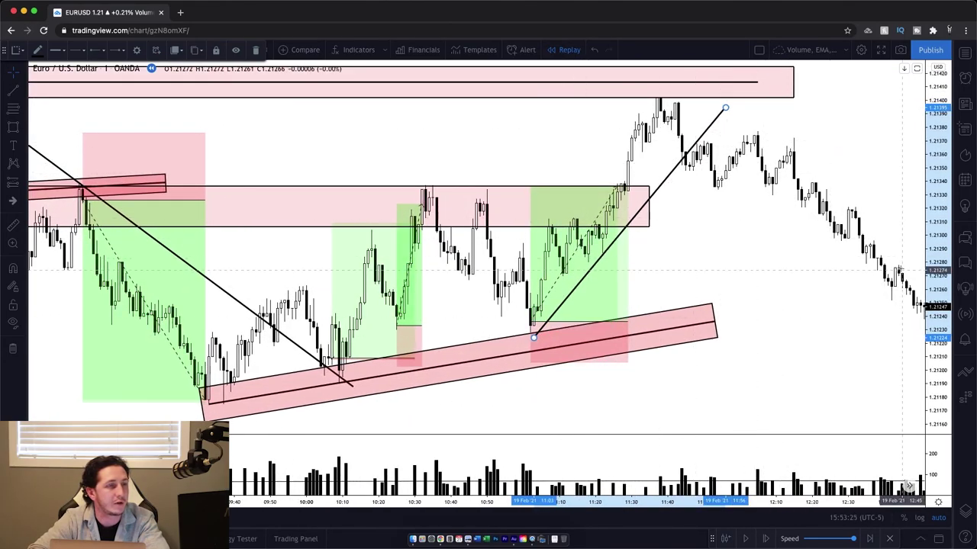
scroll(903, 271, "down", 4)
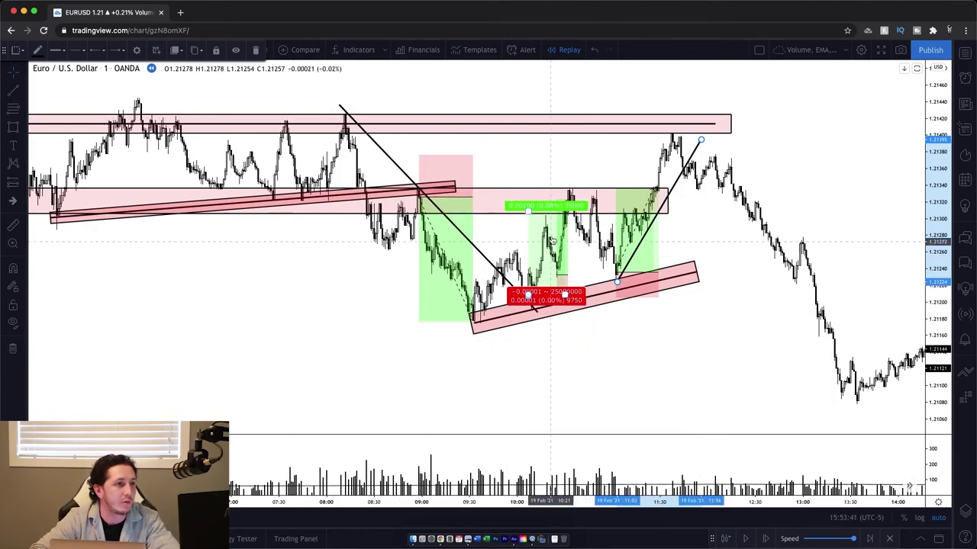
key("Delete")
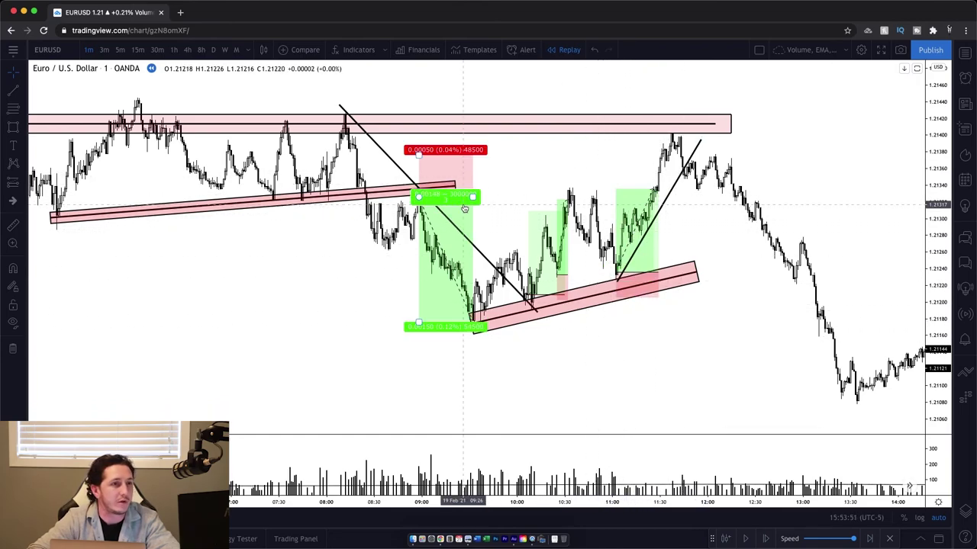
Draw three falling trend lines: along the highs from 12:02 at 1.21375, along the lows from 11:44, and a steeper one from 12:15 to about 12:36.
scroll(436, 194, "up", 3)
left_click(12, 92)
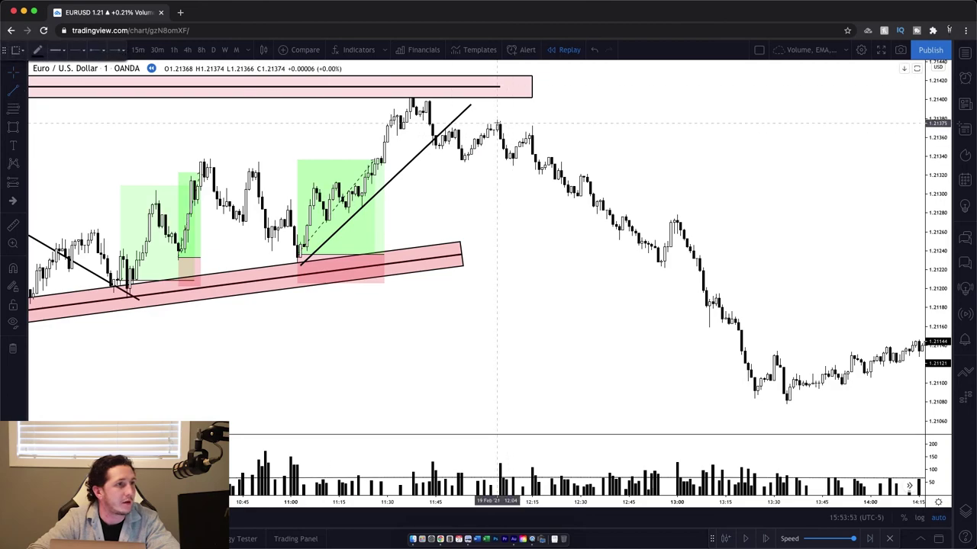
left_click_drag(490, 122, 547, 135)
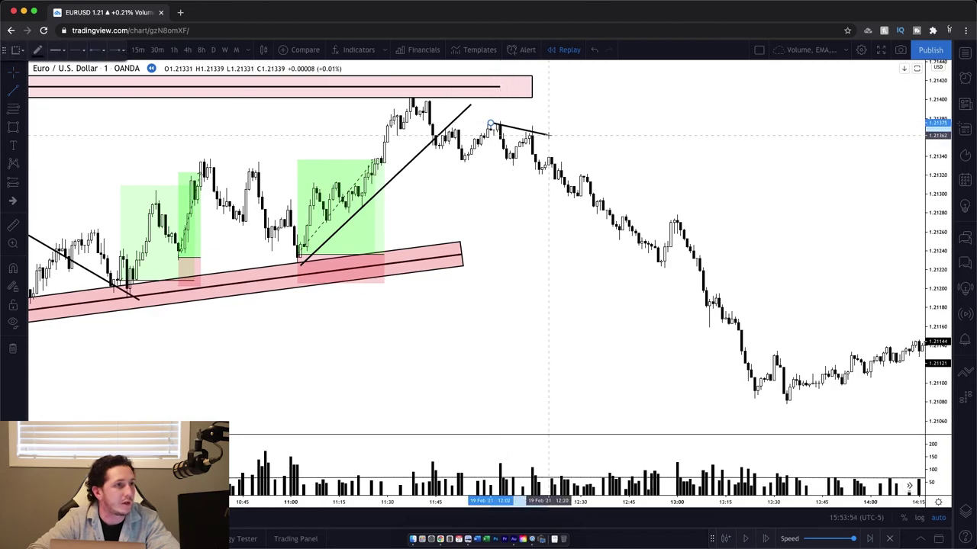
left_click_drag(432, 148, 567, 176)
left_click(13, 91)
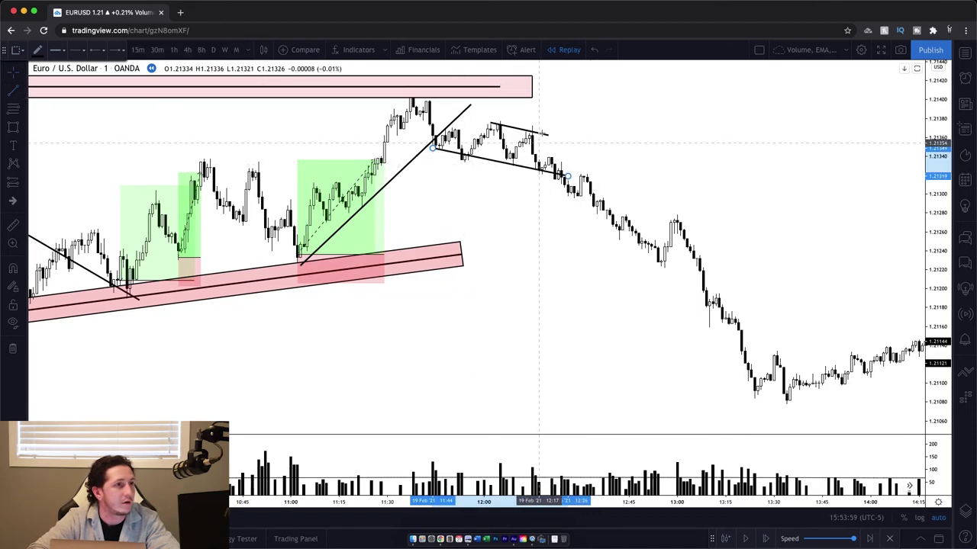
left_click_drag(530, 134, 601, 185)
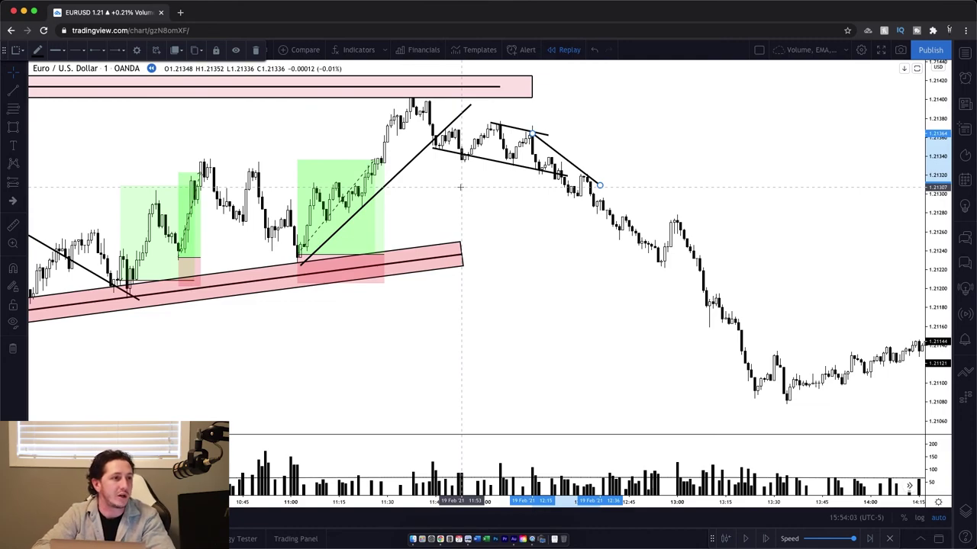
Undo the three falling trend lines drawn between about 11:44 and 12:36.
key("super+z")
key("super+z")
key("super+z")
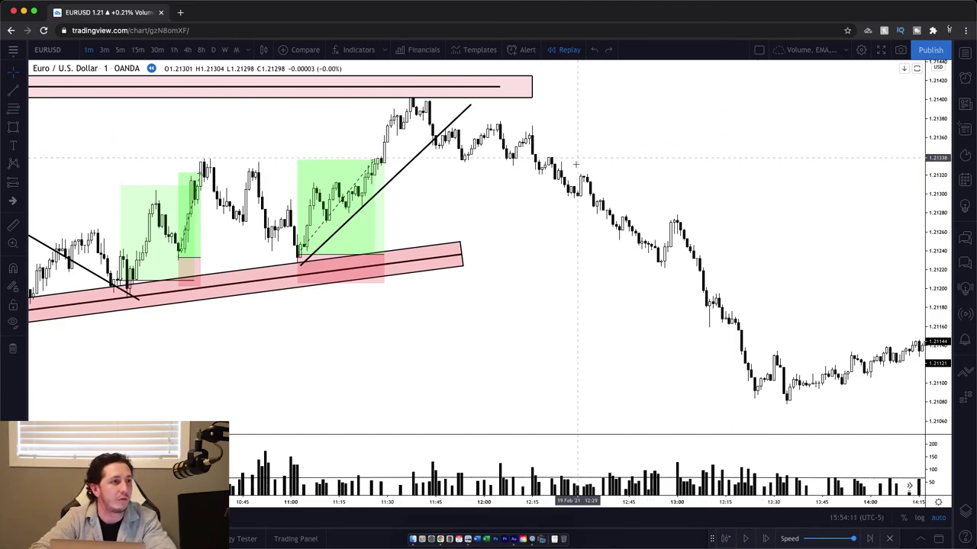
scroll(590, 216, "down", 5)
scroll(590, 215, "down", 3)
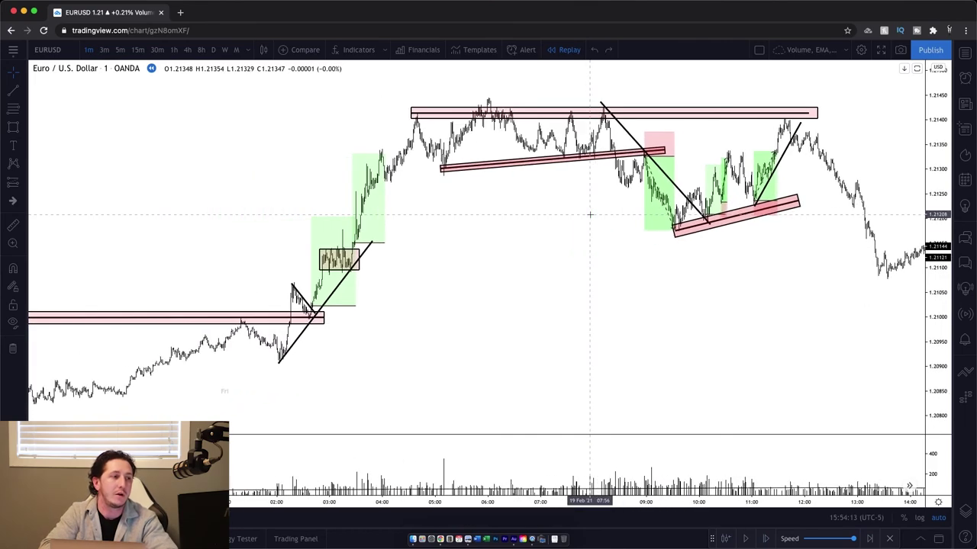